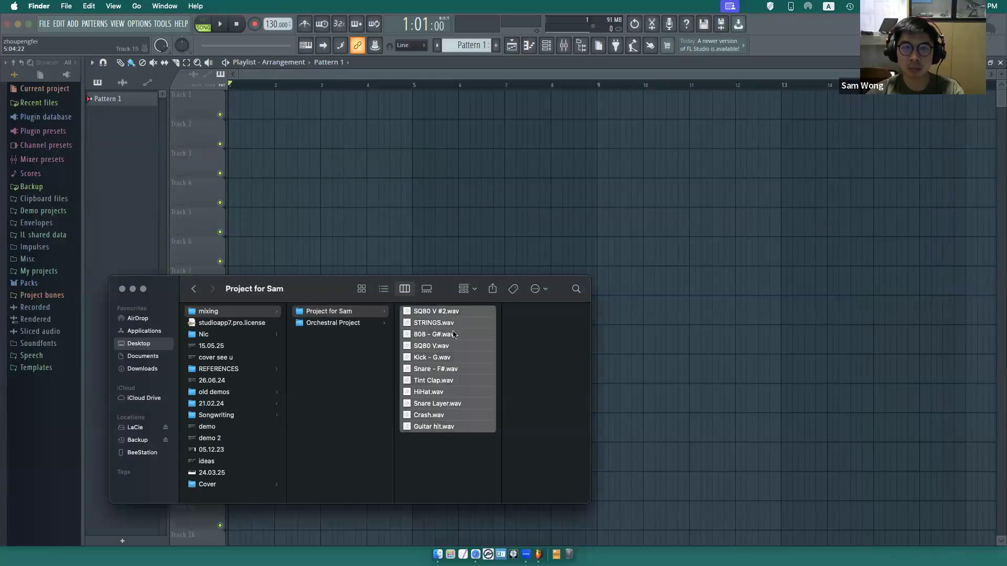
- Preview Snare Layer.wav from the stems folder, starting playback near 0:47, and return to FL Studio
{"action": "left_click", "coordinate": [424, 452]}
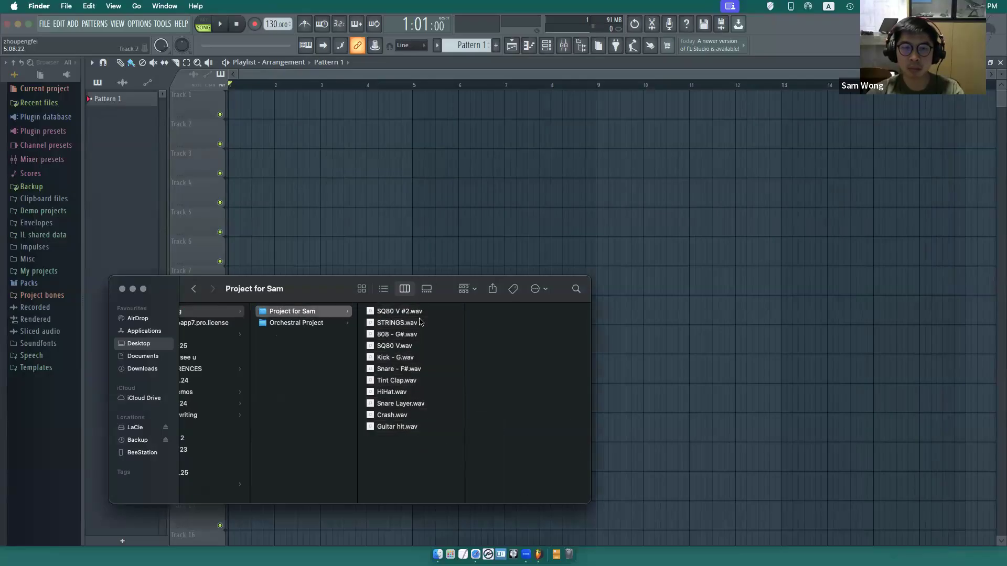
{"action": "left_click", "coordinate": [414, 408]}
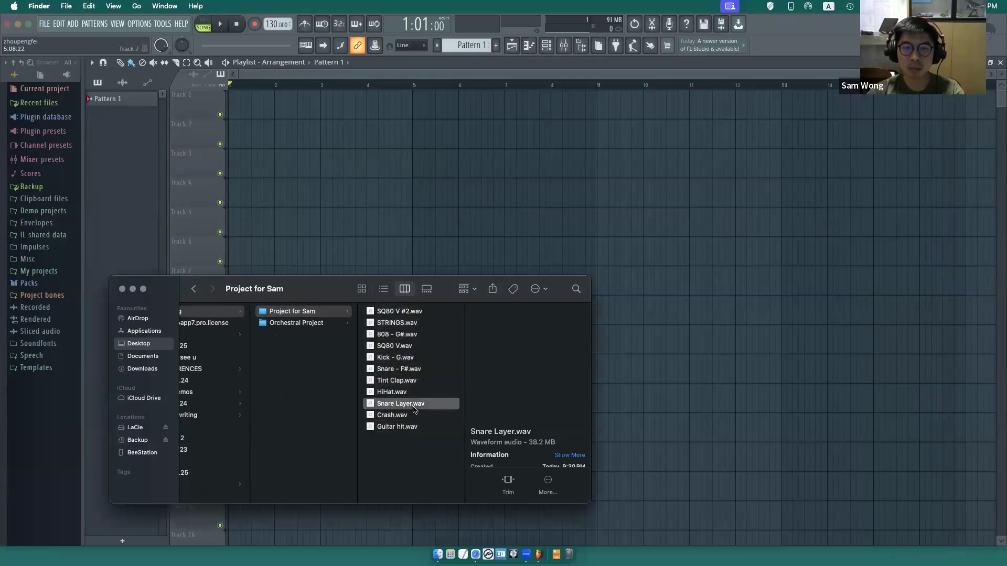
{"action": "key", "text": "space"}
{"action": "left_click", "coordinate": [504, 347]}
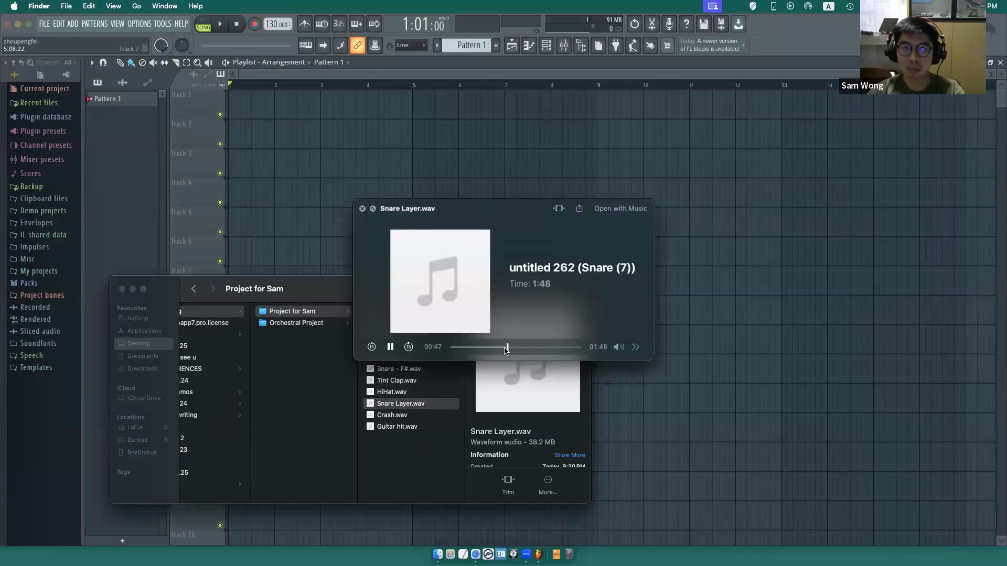
{"action": "key", "text": "space"}
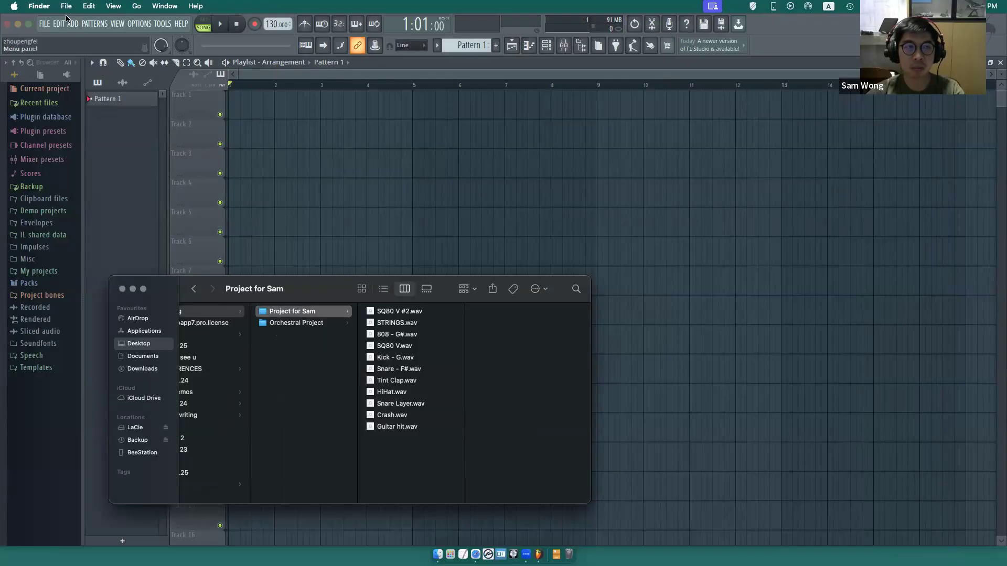
{"action": "left_click", "coordinate": [800, 26]}
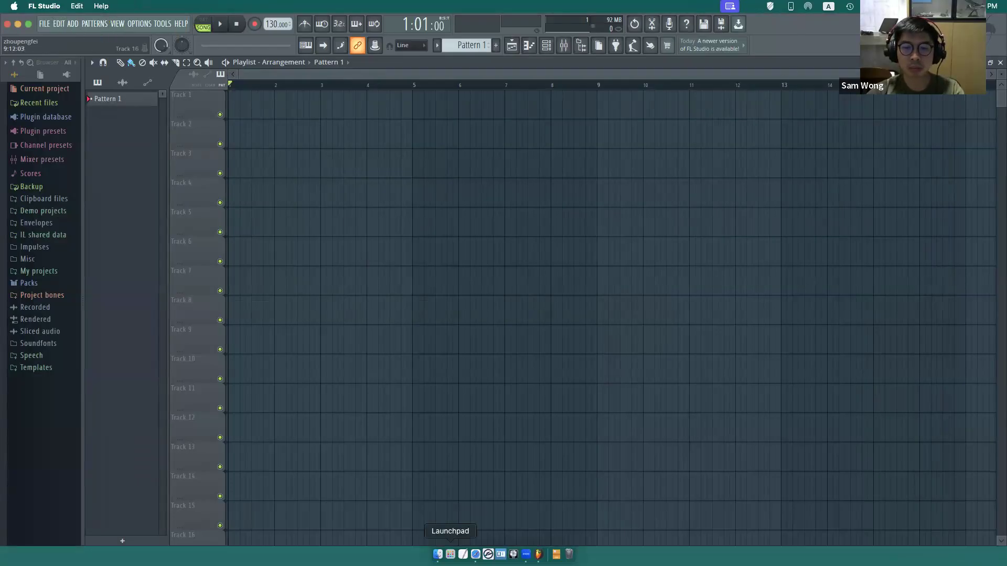
- Bring back the stems folder in Finder and preview SQ80 V.wav from further into the file
{"action": "left_click", "coordinate": [438, 554]}
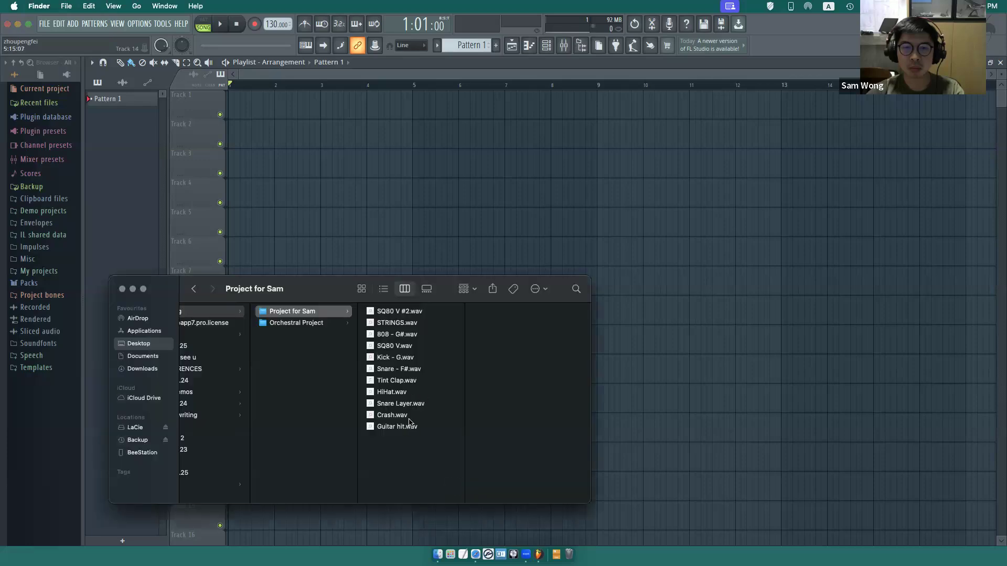
{"action": "left_click", "coordinate": [403, 346]}
{"action": "key", "text": "space"}
{"action": "left_click_drag", "start_coordinate": [468, 348], "coordinate": [516, 348]}
{"action": "key", "text": "space"}
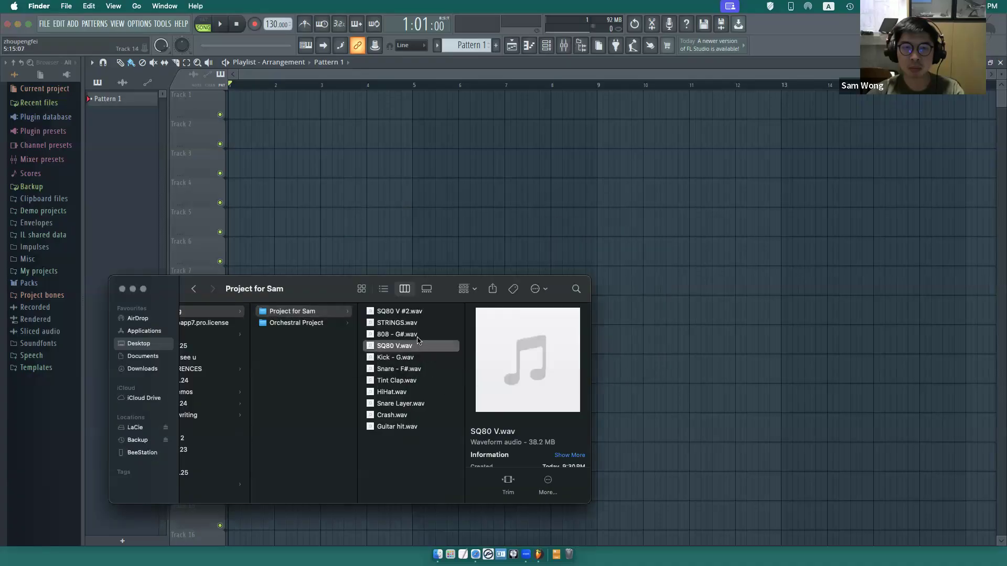
- Preview 808 - G#.wav from a point early in the file
{"action": "key", "text": "Up"}
{"action": "key", "text": "space"}
{"action": "left_click", "coordinate": [474, 348]}
{"action": "key", "text": "space"}
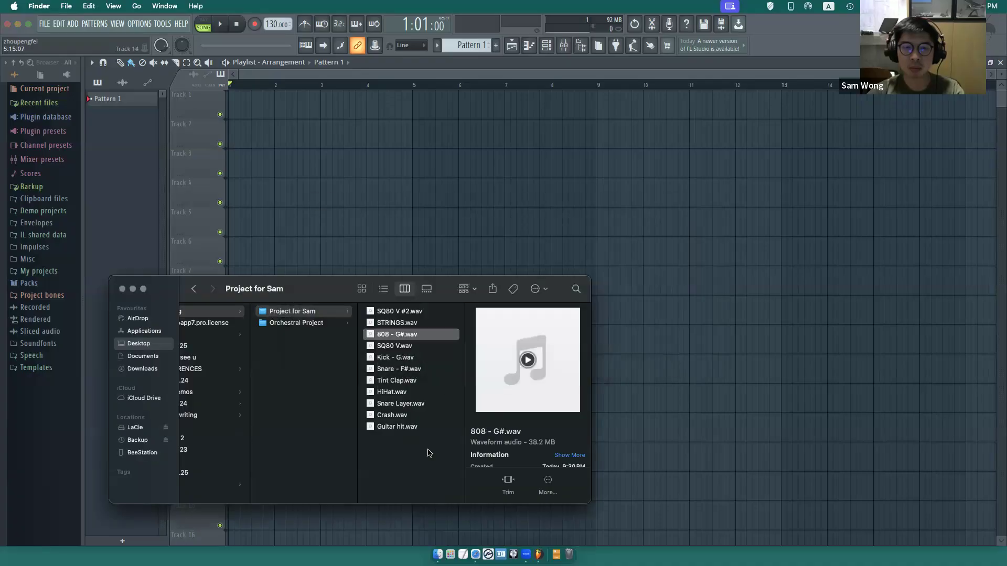
- Preview SQ80 V #2.wav, listening from around 0:33 and from two points further into the file
{"action": "key", "text": "Left"}
{"action": "left_click", "coordinate": [415, 322]}
{"action": "key", "text": "Up"}
{"action": "key", "text": "space"}
{"action": "left_click", "coordinate": [491, 347]}
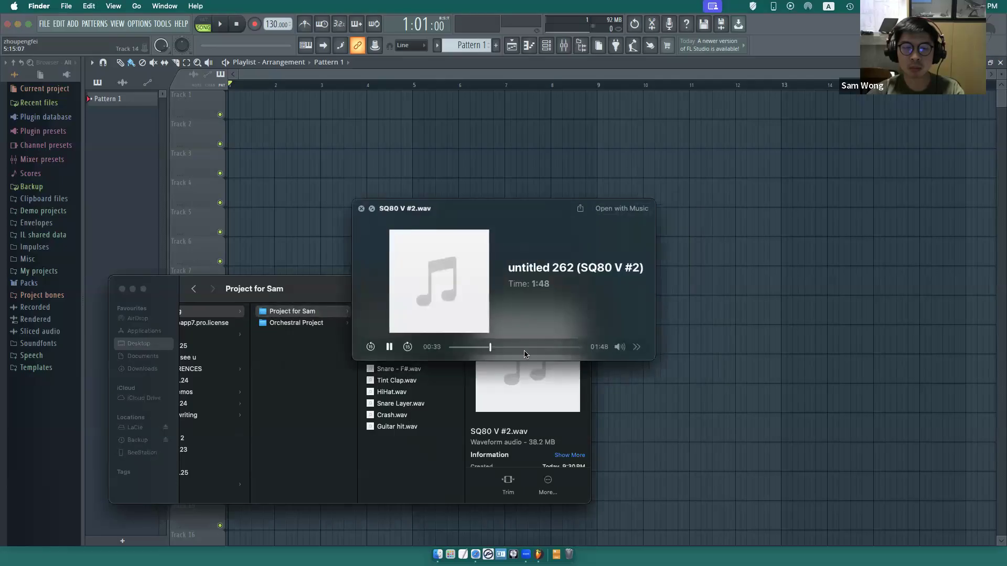
{"action": "left_click", "coordinate": [538, 347]}
{"action": "left_click", "coordinate": [523, 348]}
{"action": "key", "text": "space"}
- Import all eleven WAV stems from the folder into the FL Studio playlist, stacked on Tracks 1 to 11 from bar 1
{"action": "left_click_drag", "start_coordinate": [451, 452], "coordinate": [230, 102]}
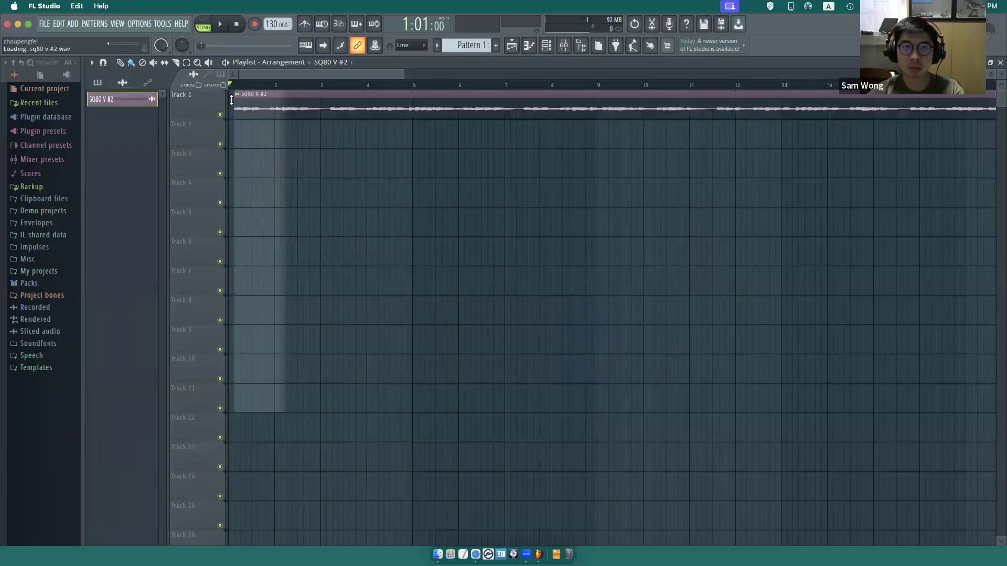
{"action": "left_click_drag", "start_coordinate": [593, 481], "coordinate": [348, 160]}
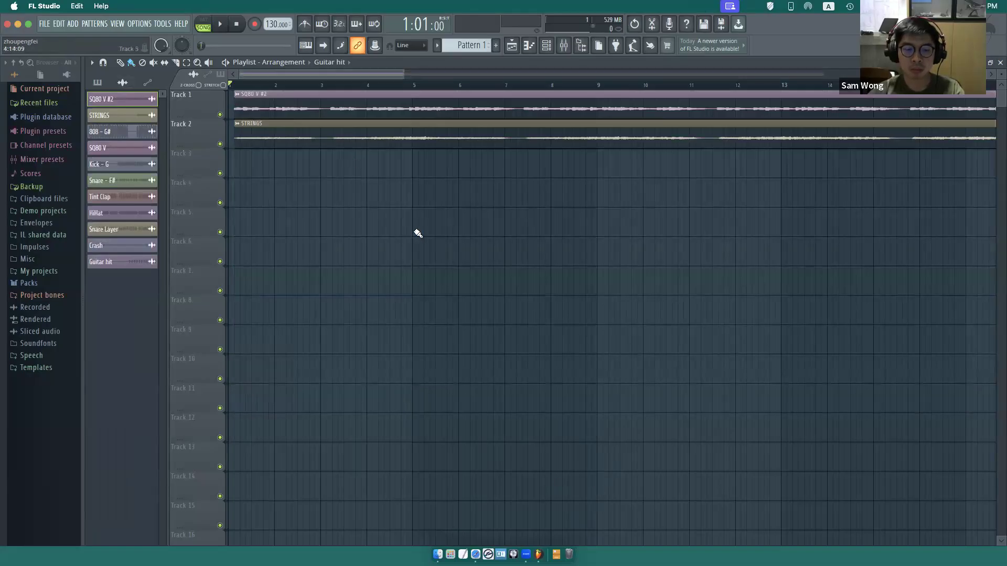
{"action": "key", "text": "super+z"}
- Place extra Guitar hit and SQ80 V clips on the empty tracks below Track 11, and delete them
{"action": "left_click", "coordinate": [545, 448]}
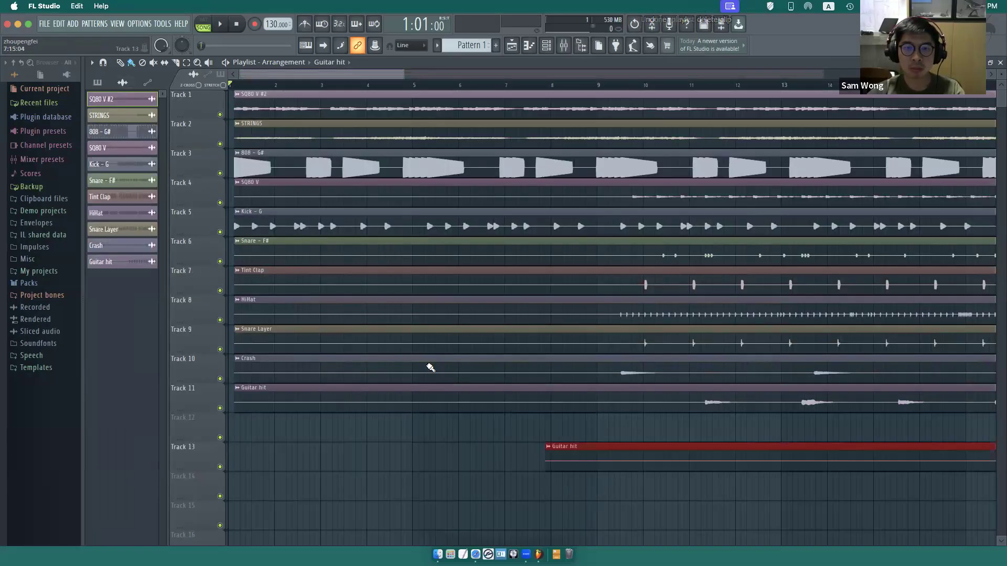
{"action": "right_click", "coordinate": [608, 452]}
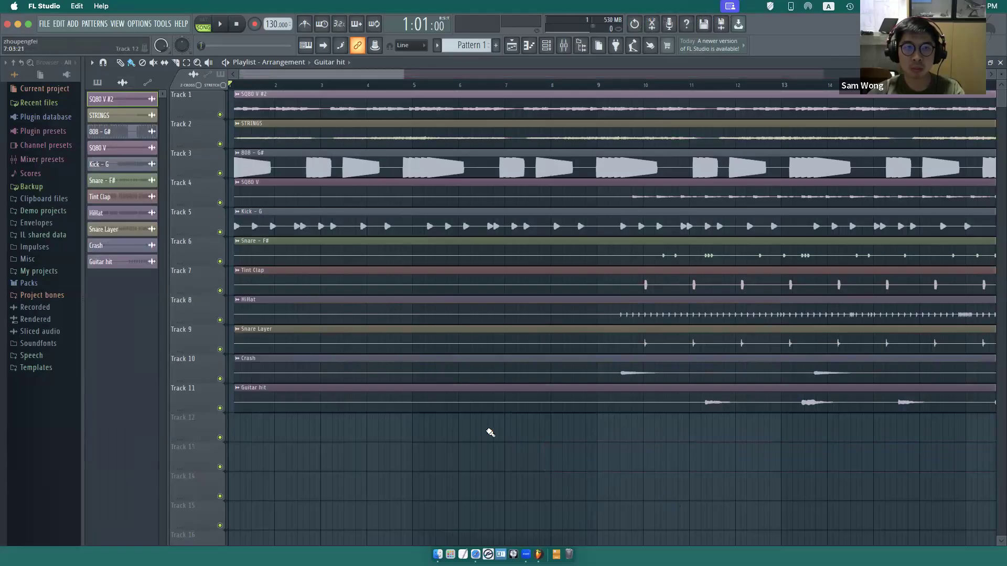
{"action": "left_click", "coordinate": [303, 157]}
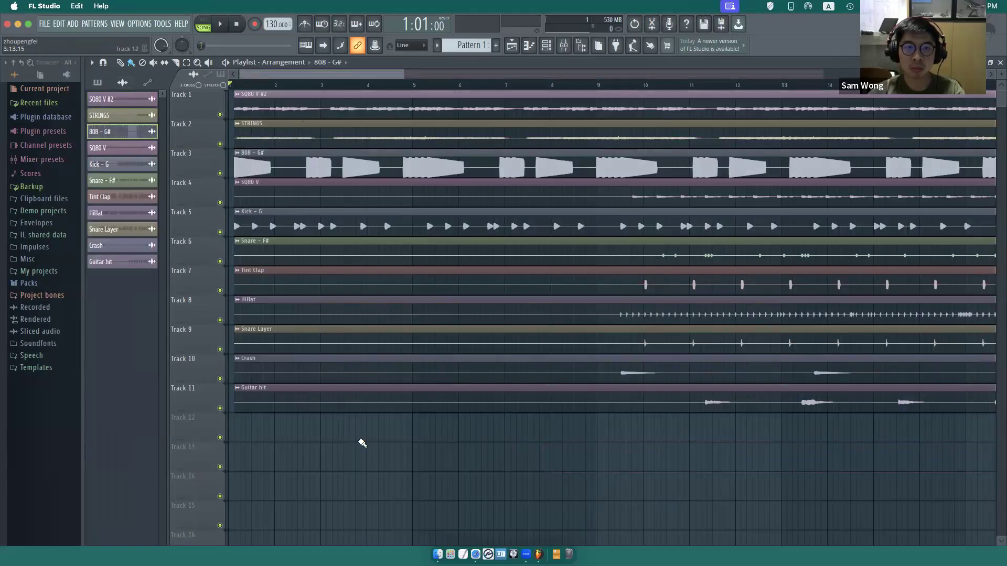
{"action": "left_click", "coordinate": [295, 183]}
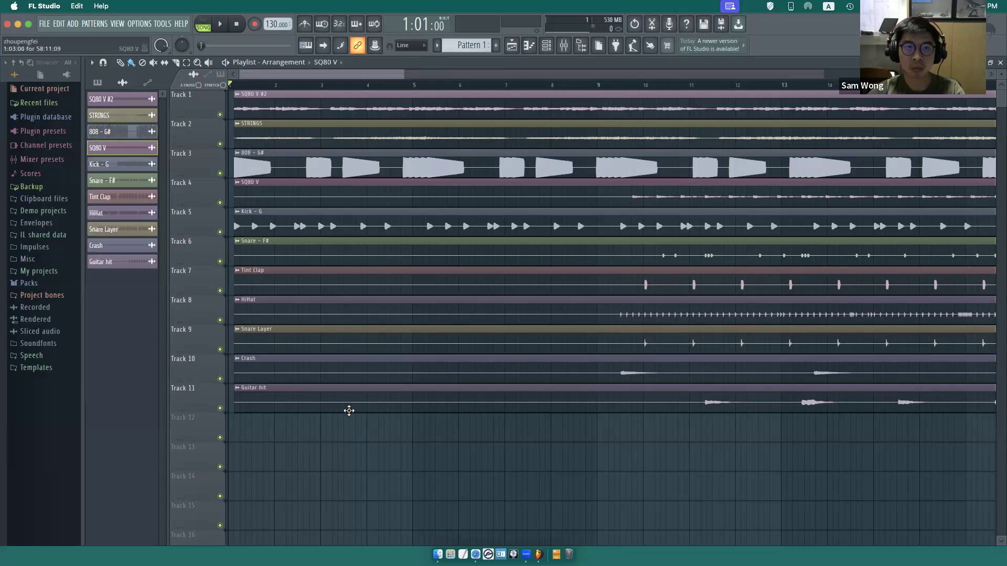
{"action": "left_click", "coordinate": [348, 447]}
{"action": "left_click", "coordinate": [363, 502]}
{"action": "right_click", "coordinate": [369, 504]}
{"action": "right_click", "coordinate": [396, 468]}
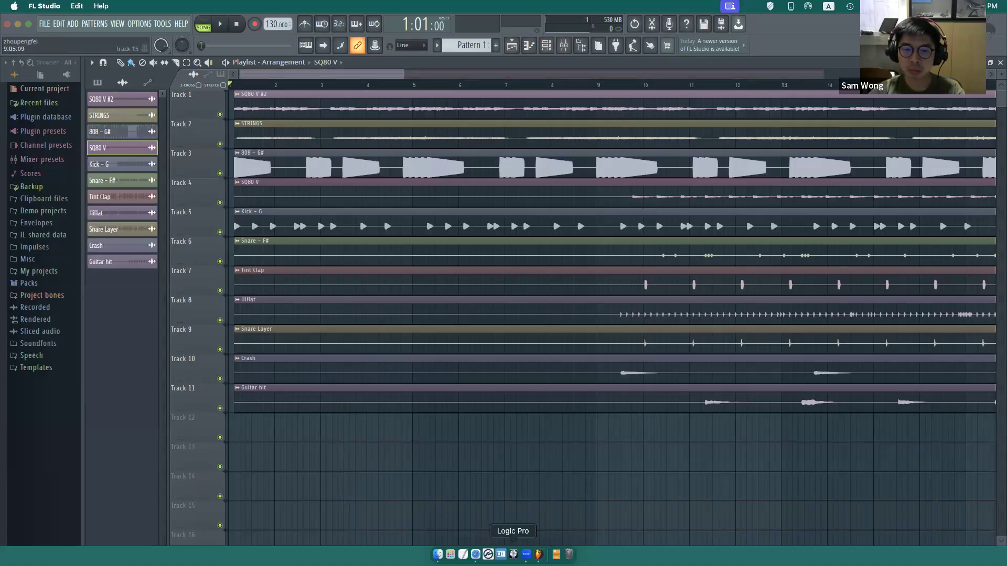
{"action": "left_click", "coordinate": [526, 555]}
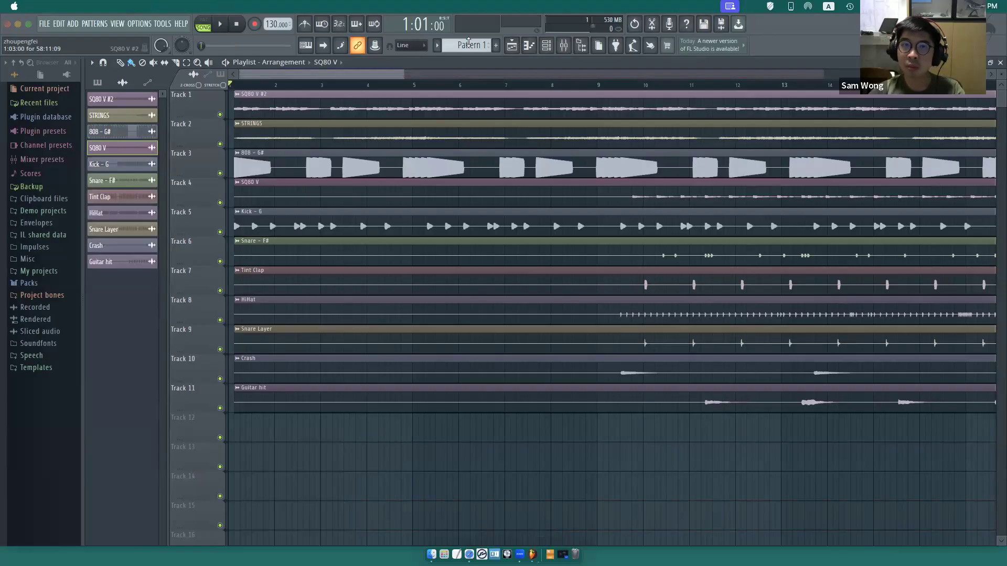
{"action": "left_click", "coordinate": [816, 22]}
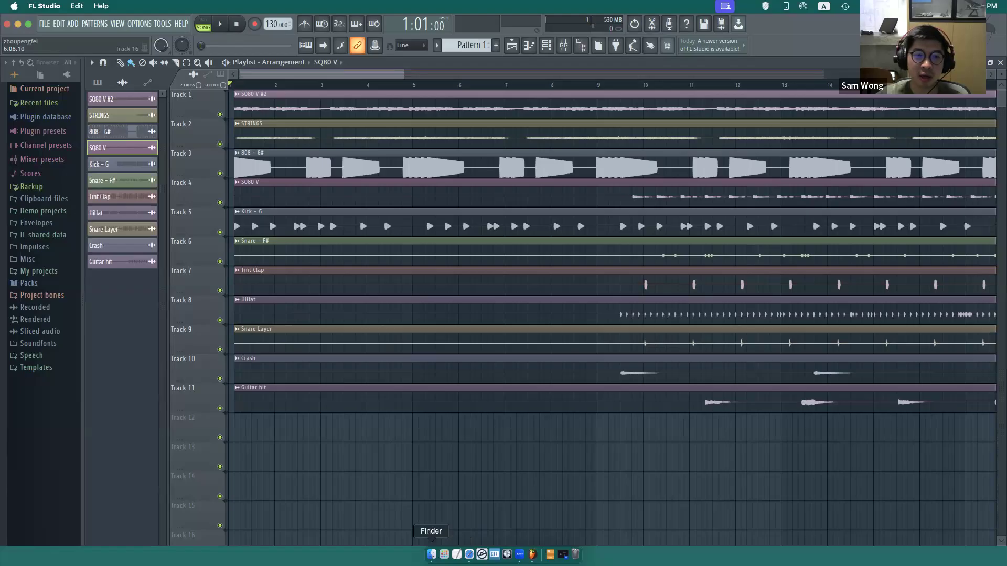
{"action": "left_click", "coordinate": [431, 554]}
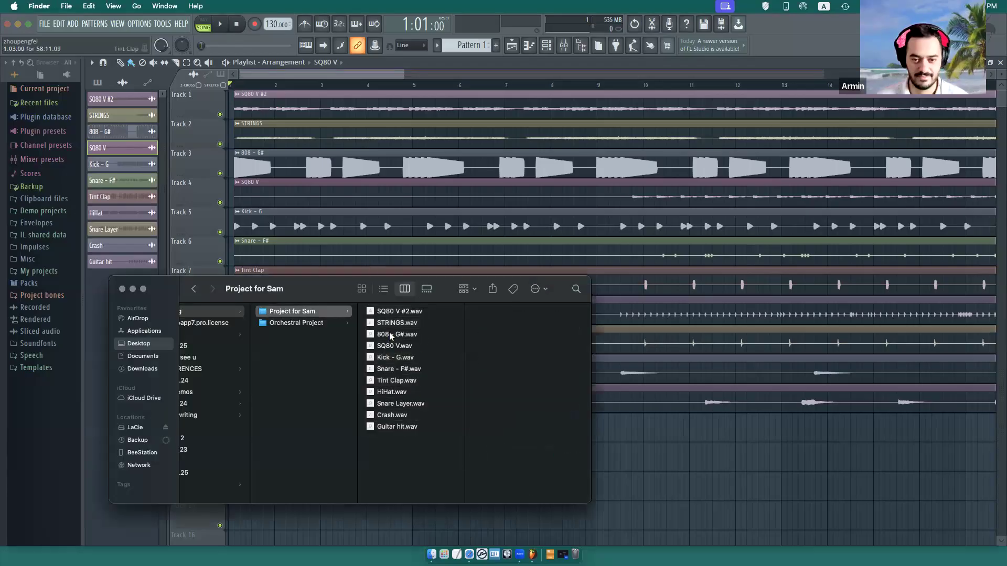
{"action": "left_click", "coordinate": [845, 26]}
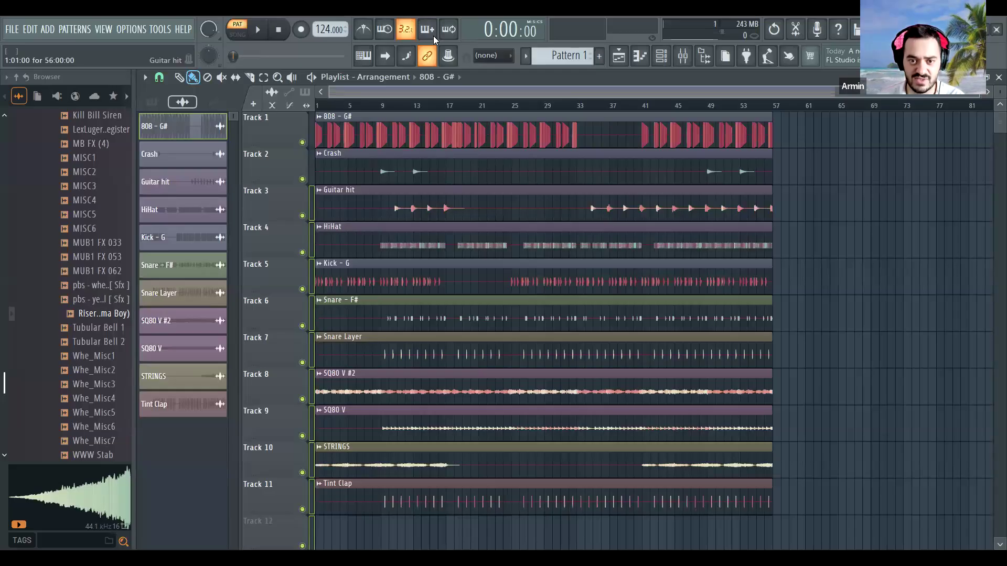
{"action": "scroll", "coordinate": [813, 198], "scroll_direction": "down", "scroll_amount": 1}
{"action": "scroll", "coordinate": [813, 198], "scroll_direction": "up", "scroll_amount": 1}
{"action": "scroll", "coordinate": [391, 246], "scroll_direction": "down", "scroll_amount": 1}
{"action": "scroll", "coordinate": [393, 246], "scroll_direction": "up", "scroll_amount": 1}
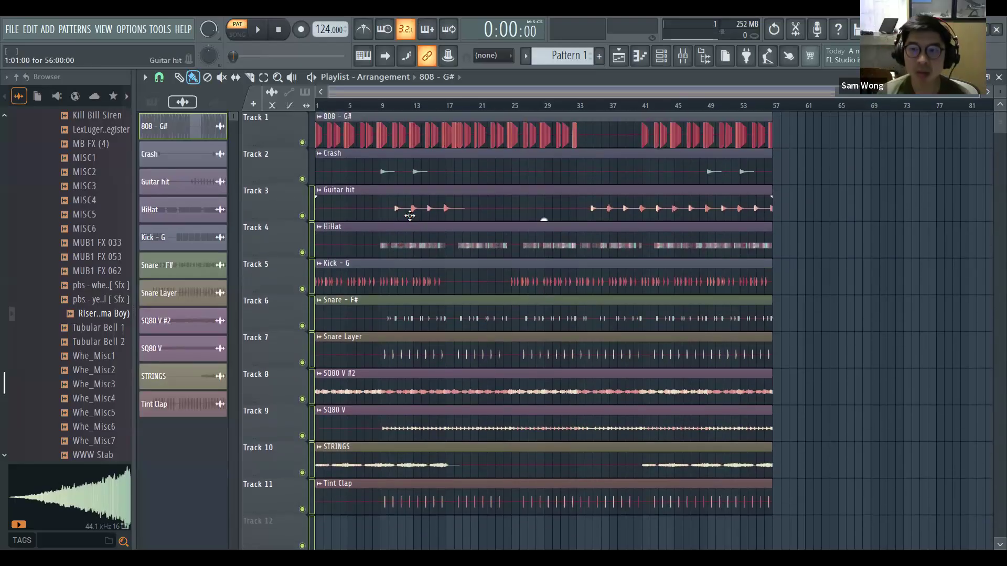
- Move the Tint Clap clip to Track 8 below Snare Layer, with SQ80 V #2, SQ80 V and STRINGS on Tracks 9 to 11
{"action": "scroll", "coordinate": [388, 315], "scroll_direction": "down", "scroll_amount": 2}
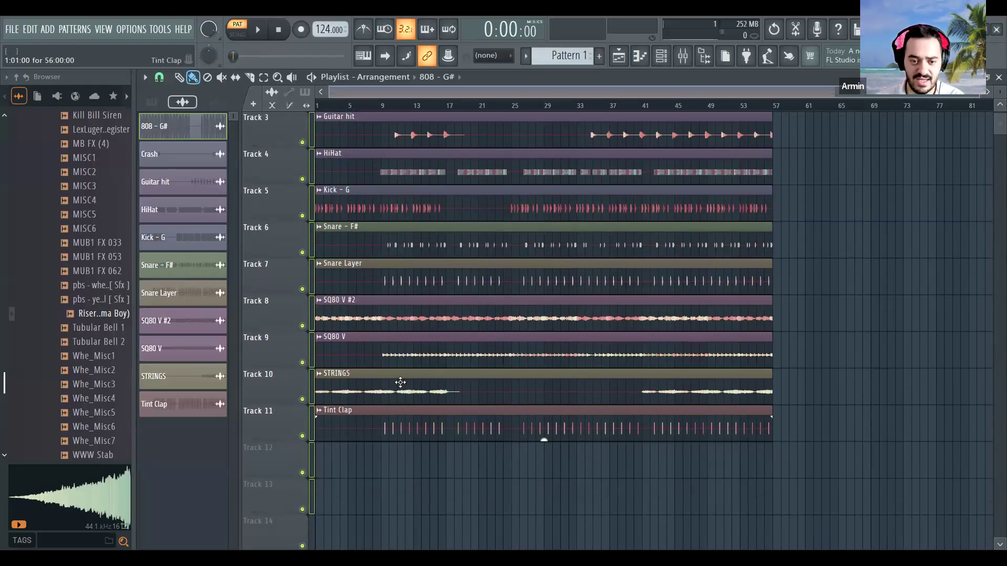
{"action": "left_click_drag", "start_coordinate": [781, 306], "coordinate": [428, 489]}
{"action": "scroll", "coordinate": [375, 371], "scroll_direction": "down", "scroll_amount": 4}
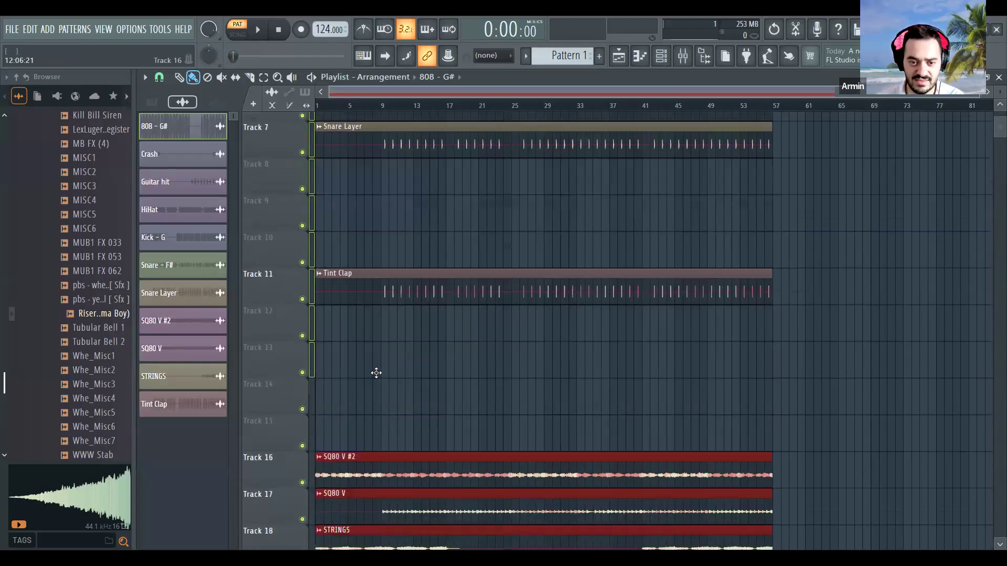
{"action": "left_click_drag", "start_coordinate": [443, 270], "coordinate": [420, 419]}
{"action": "left_click_drag", "start_coordinate": [418, 350], "coordinate": [397, 229]}
{"action": "left_click", "coordinate": [451, 344]}
{"action": "scroll", "coordinate": [928, 299], "scroll_direction": "up", "scroll_amount": 6}
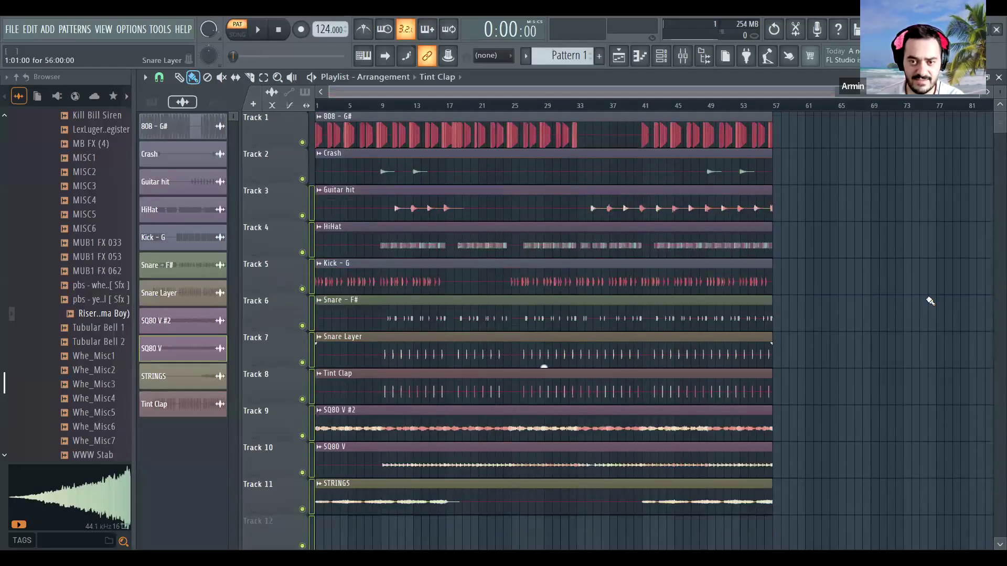
- Clear the playlist track selection and move the Tint Clap channel directly below Snare Layer in the channel rack
{"action": "left_click", "coordinate": [309, 168]}
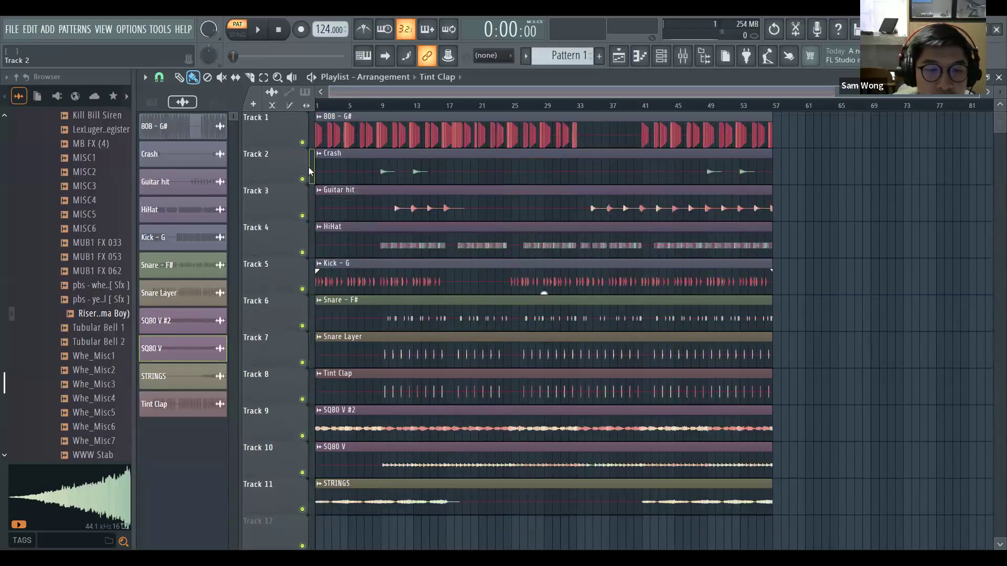
{"action": "left_click", "coordinate": [208, 378]}
{"action": "left_click", "coordinate": [198, 409]}
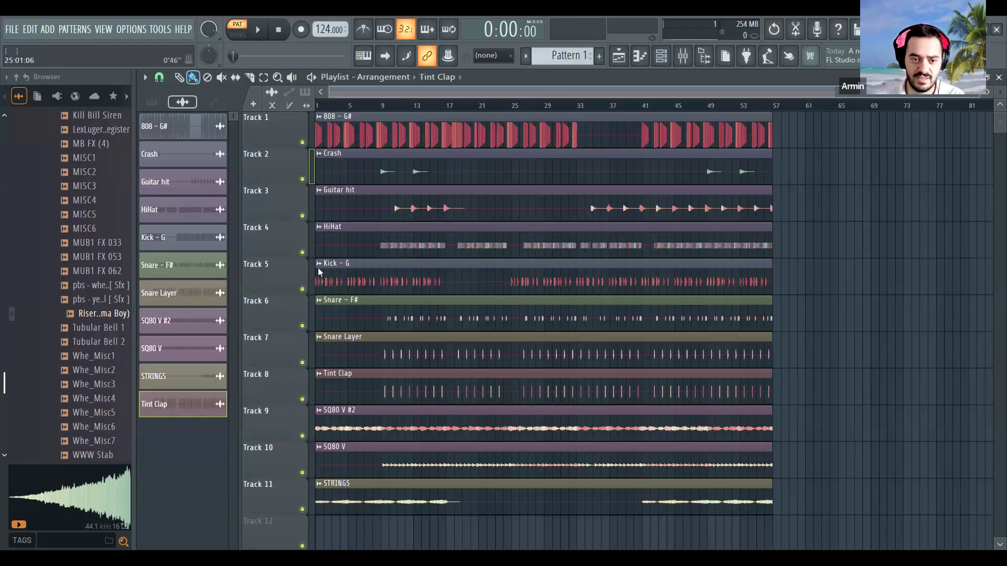
{"action": "key", "text": "F6"}
{"action": "key", "text": "alt+Up"}
{"action": "key", "text": "alt+Up"}
{"action": "key", "text": "alt+Up"}
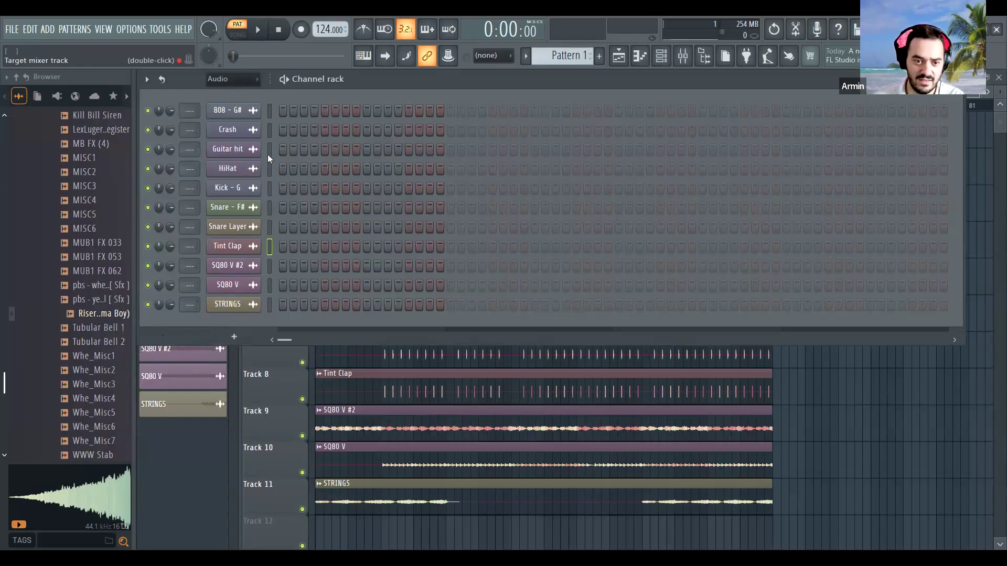
- Reorder the channel rack by moving 808 - G# directly below Kick - G and Guitar hit directly below Tint Clap
{"action": "left_click", "coordinate": [268, 114]}
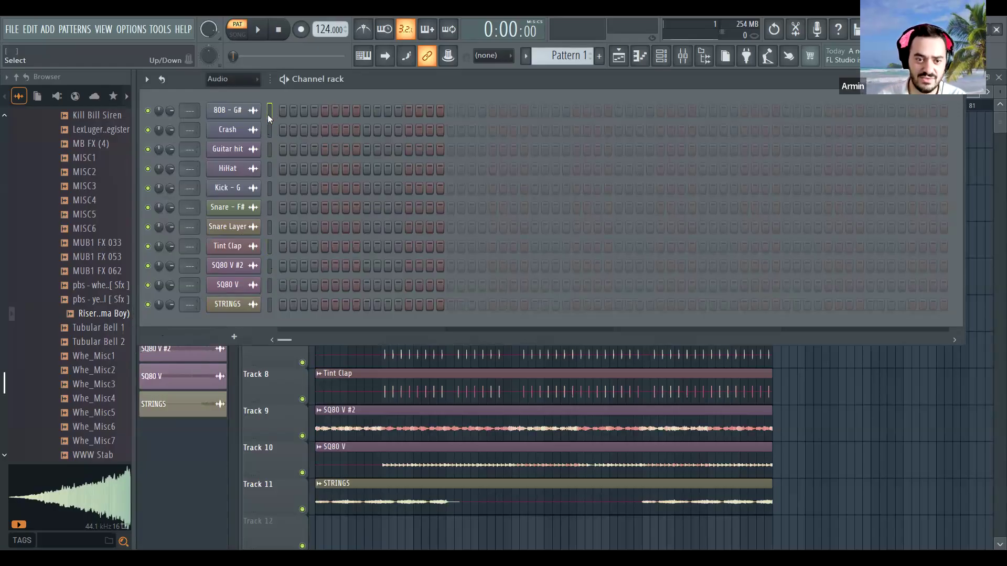
{"action": "key", "text": "alt+Down"}
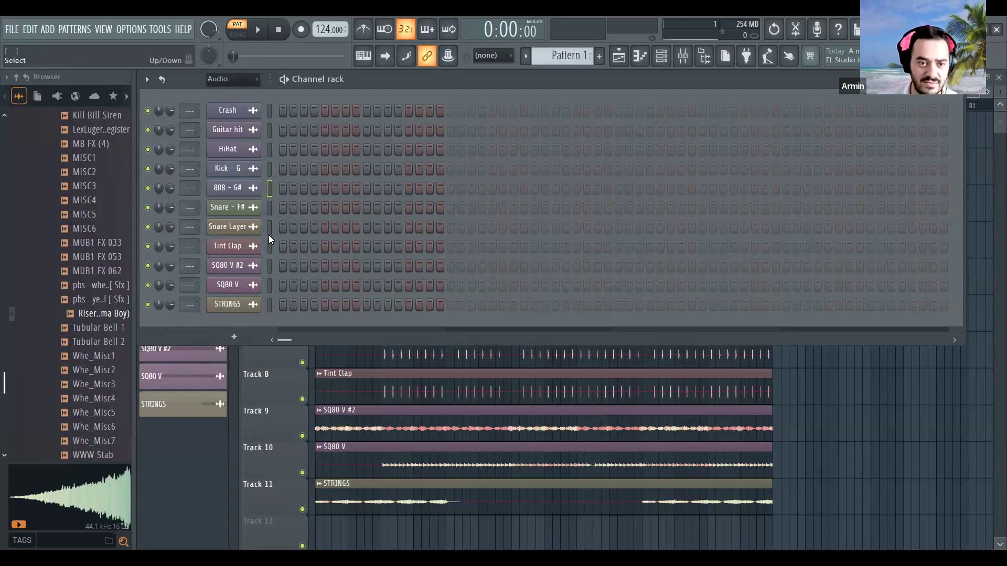
{"action": "left_click", "coordinate": [270, 149]}
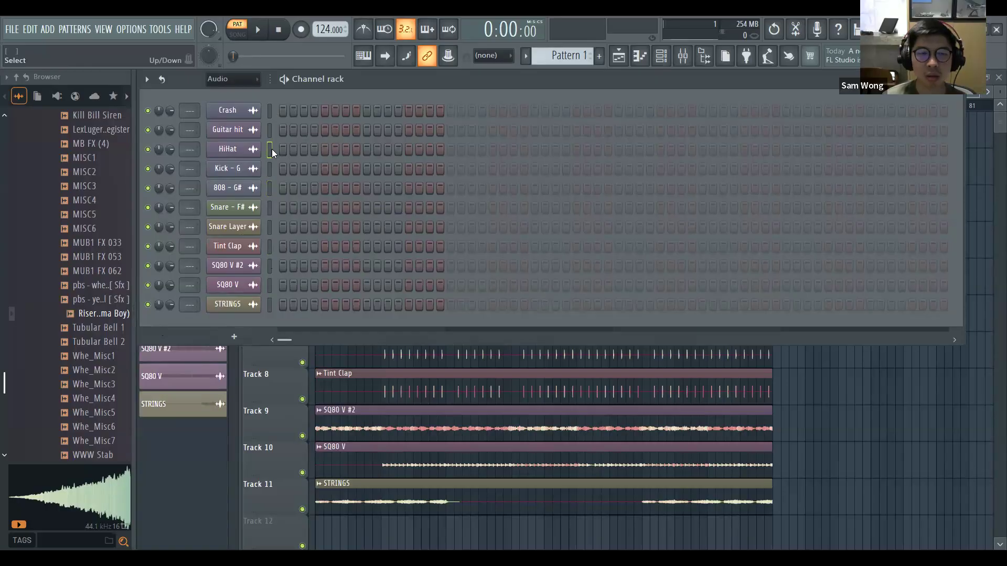
{"action": "key", "text": "alt+Down"}
{"action": "key", "text": "alt+Down"}
{"action": "key", "text": "alt+Down"}
{"action": "key", "text": "alt+Down"}
{"action": "key", "text": "alt+Down"}
{"action": "key", "text": "alt+Down"}
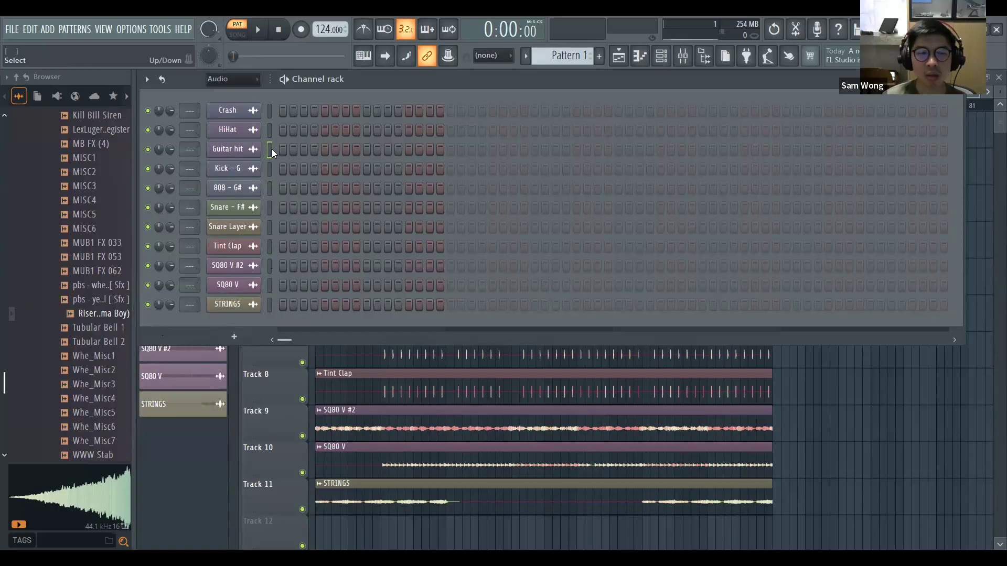
- Step through the channels in the channel rack to review their order
{"action": "scroll", "coordinate": [272, 149], "scroll_direction": "up", "scroll_amount": 3}
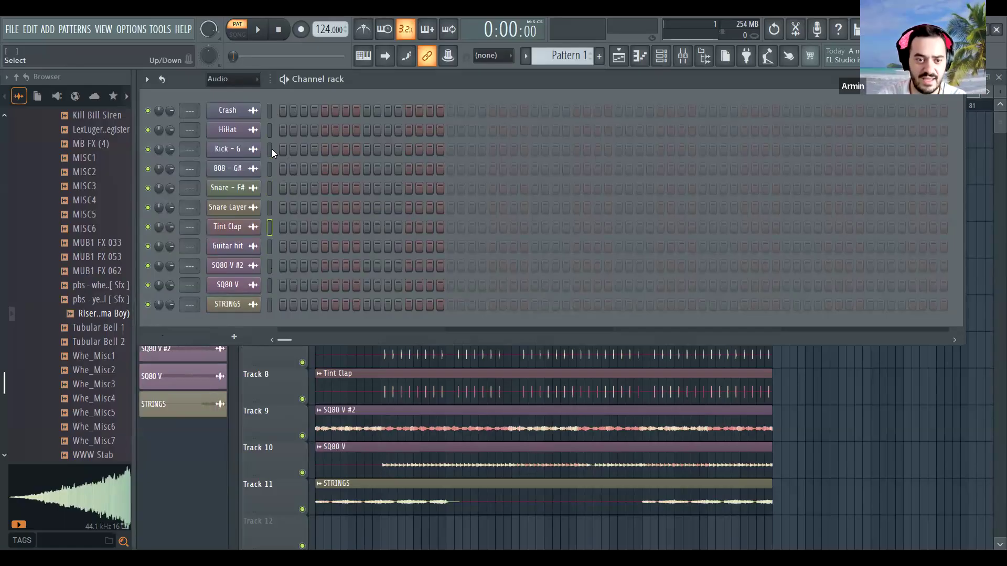
{"action": "scroll", "coordinate": [272, 149], "scroll_direction": "down", "scroll_amount": 6}
{"action": "scroll", "coordinate": [272, 149], "scroll_direction": "down", "scroll_amount": 2}
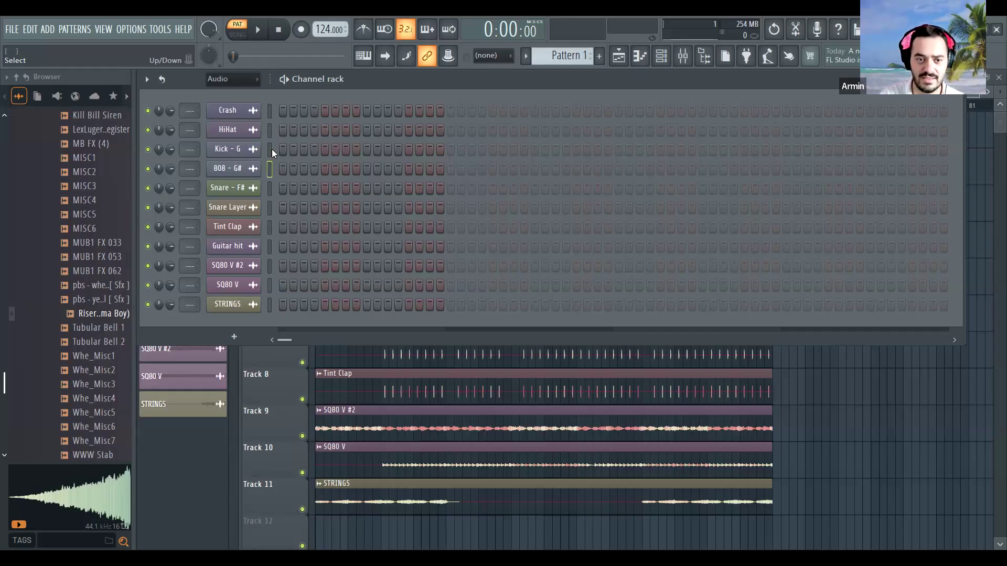
{"action": "scroll", "coordinate": [271, 149], "scroll_direction": "down", "scroll_amount": 2}
{"action": "scroll", "coordinate": [271, 149], "scroll_direction": "up", "scroll_amount": 1}
{"action": "scroll", "coordinate": [272, 149], "scroll_direction": "down", "scroll_amount": 1}
{"action": "scroll", "coordinate": [272, 149], "scroll_direction": "down", "scroll_amount": 1}
{"action": "scroll", "coordinate": [272, 149], "scroll_direction": "down", "scroll_amount": 1}
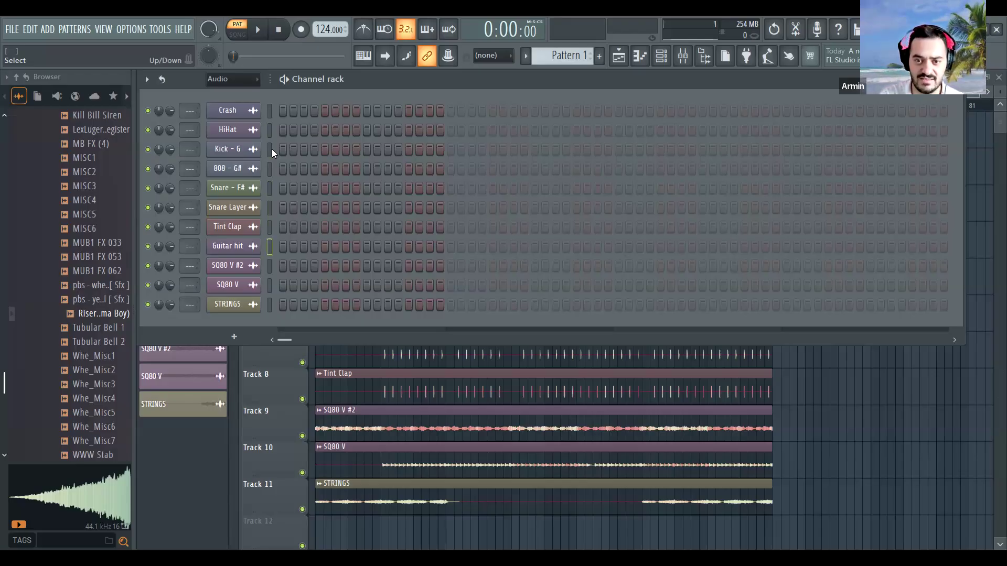
{"action": "scroll", "coordinate": [271, 149], "scroll_direction": "down", "scroll_amount": 1}
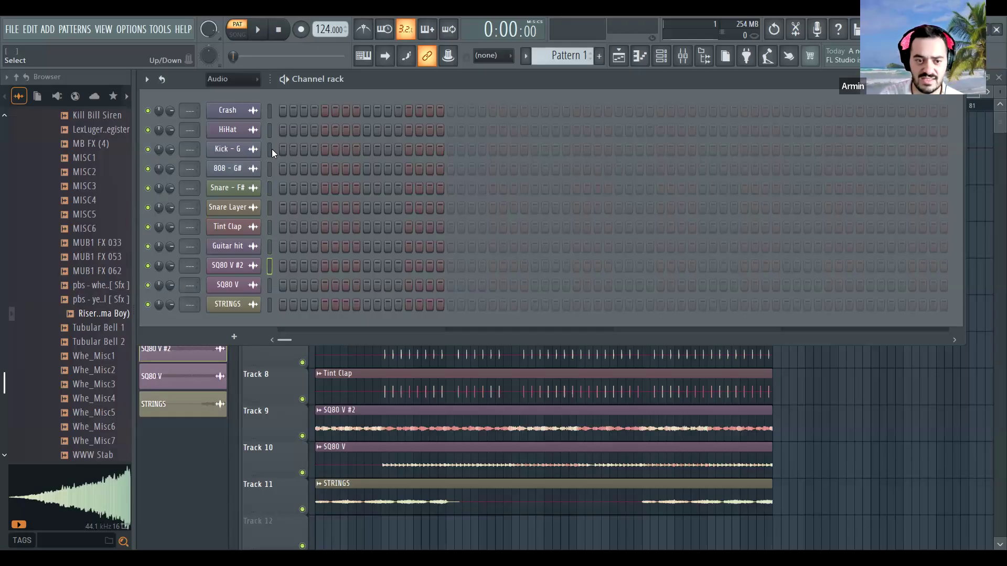
- Close the channel rack and move the Guitar hit clip from Track 3 to Track 12 below STRINGS
{"action": "scroll", "coordinate": [271, 149], "scroll_direction": "down", "scroll_amount": 2}
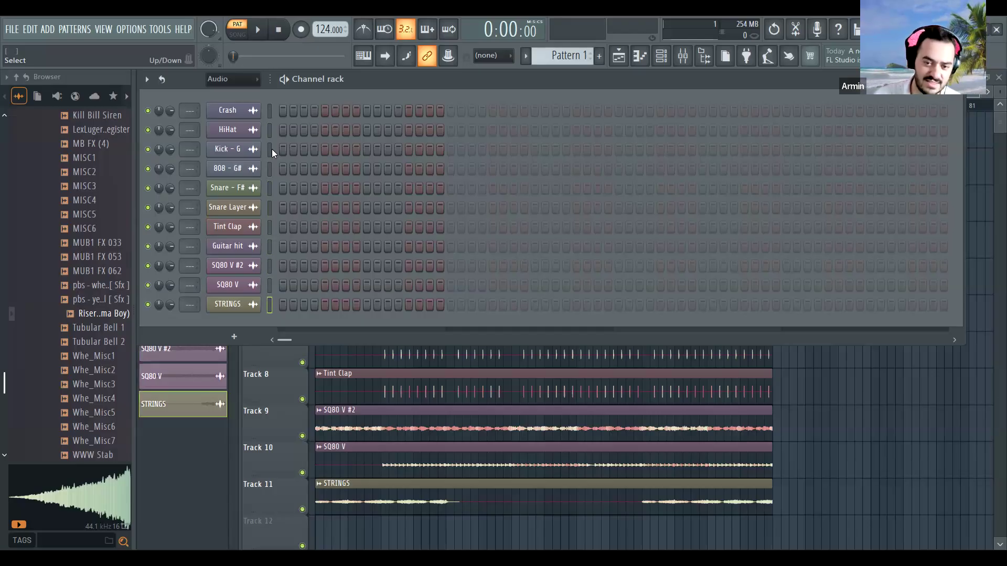
{"action": "right_click", "coordinate": [814, 406]}
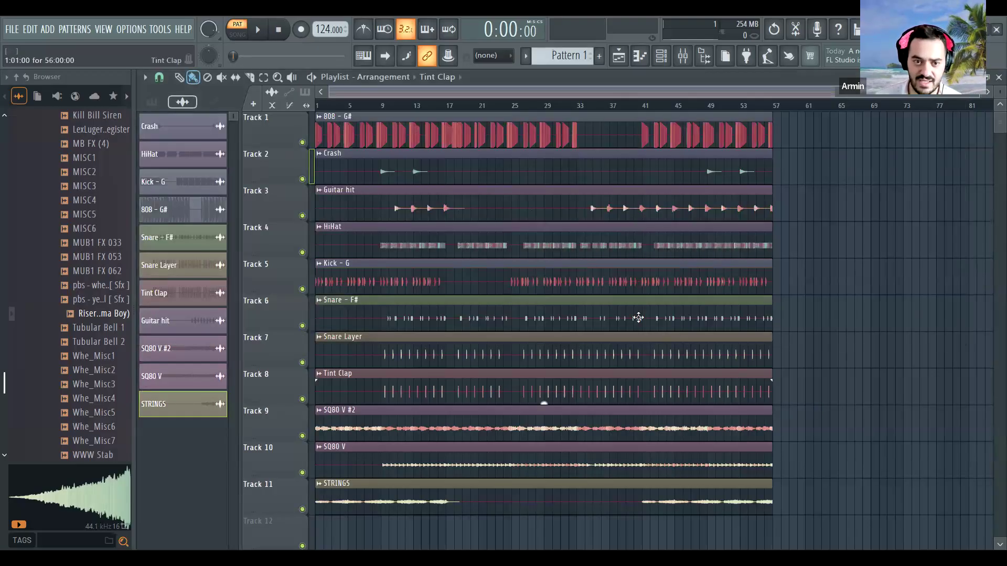
{"action": "left_click", "coordinate": [487, 204]}
{"action": "key", "text": "Delete"}
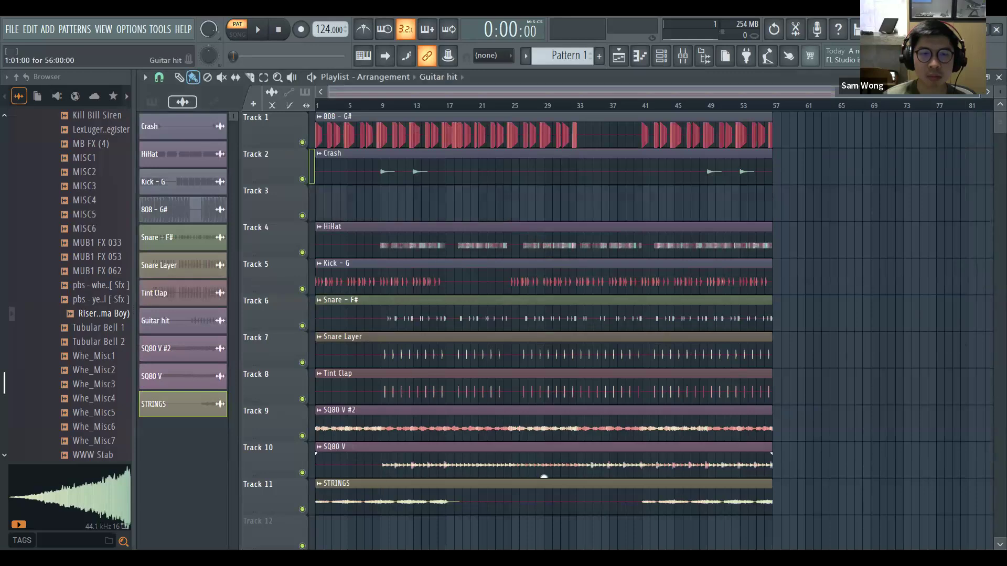
{"action": "scroll", "coordinate": [544, 476], "scroll_direction": "down", "scroll_amount": 5}
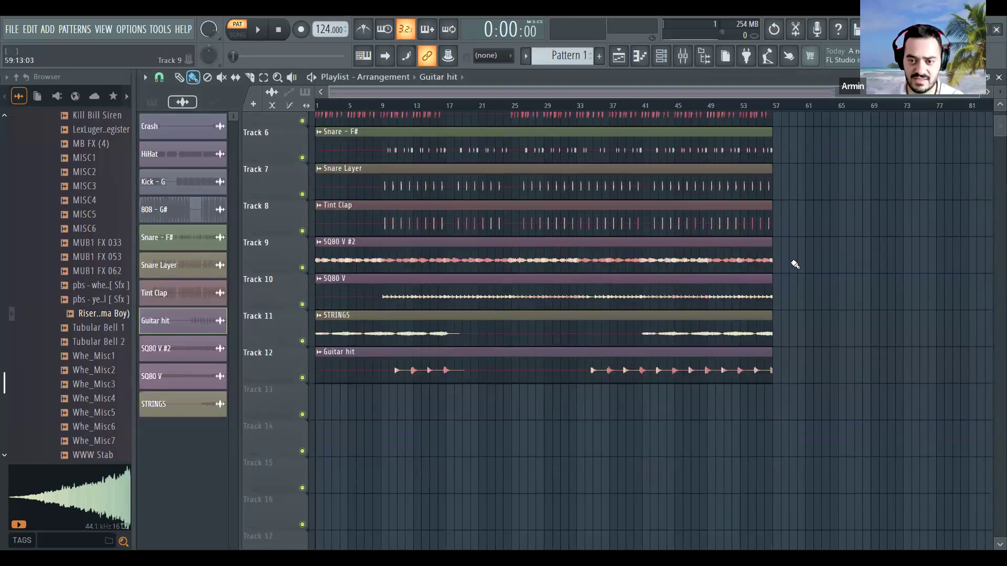
- Place the Guitar hit clip on Track 9 below Tint Clap, with SQ80 V #2, SQ80 V and STRINGS on Tracks 10 to 12
{"action": "left_click_drag", "start_coordinate": [795, 265], "coordinate": [620, 479]}
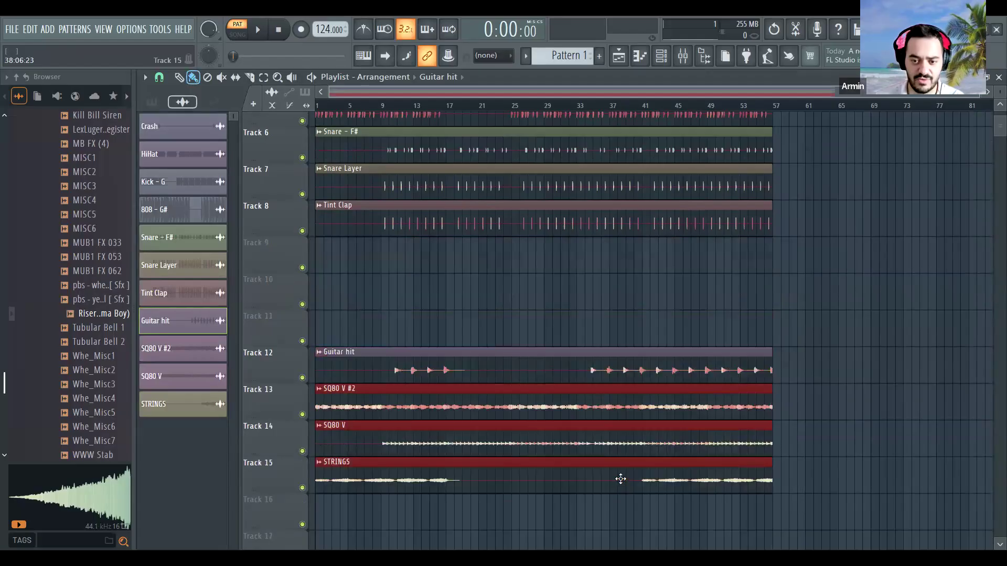
{"action": "left_click_drag", "start_coordinate": [820, 345], "coordinate": [648, 451]}
{"action": "left_click_drag", "start_coordinate": [540, 407], "coordinate": [538, 298]}
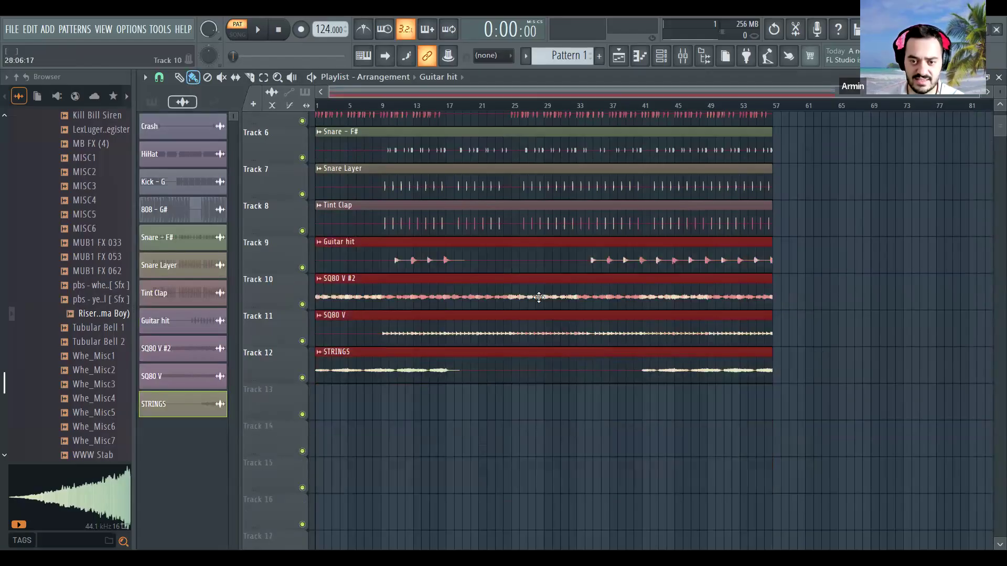
{"action": "left_click", "coordinate": [859, 337]}
{"action": "scroll", "coordinate": [858, 337], "scroll_direction": "up", "scroll_amount": 5}
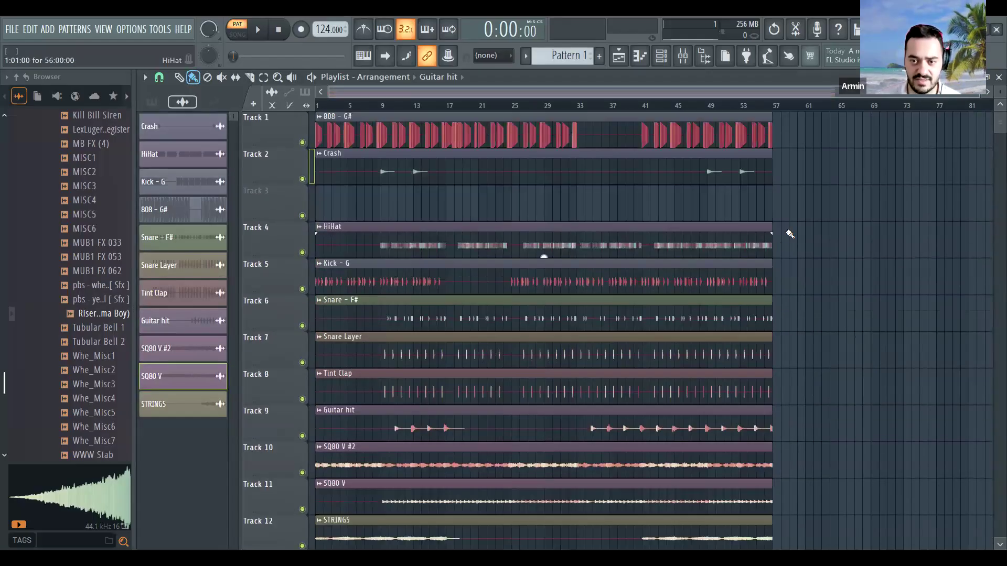
- Shift the clips from HiHat through STRINGS up one track to fill the empty Track 3
{"action": "left_click_drag", "start_coordinate": [797, 229], "coordinate": [593, 550]}
{"action": "scroll", "coordinate": [626, 421], "scroll_direction": "down", "scroll_amount": 1}
{"action": "left_click_drag", "start_coordinate": [572, 305], "coordinate": [565, 268]}
{"action": "right_click", "coordinate": [696, 349]}
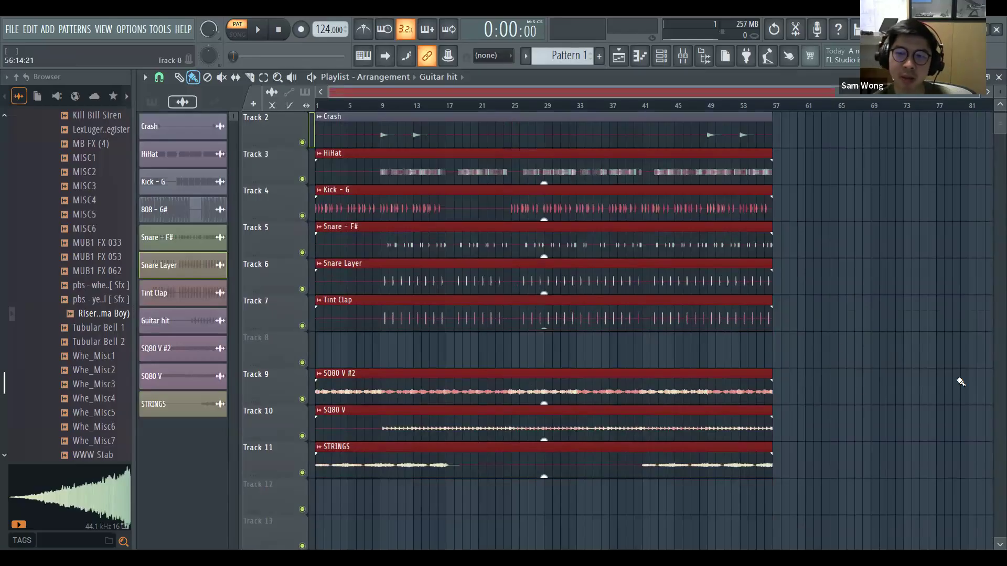
{"action": "key", "text": "ctrl+z"}
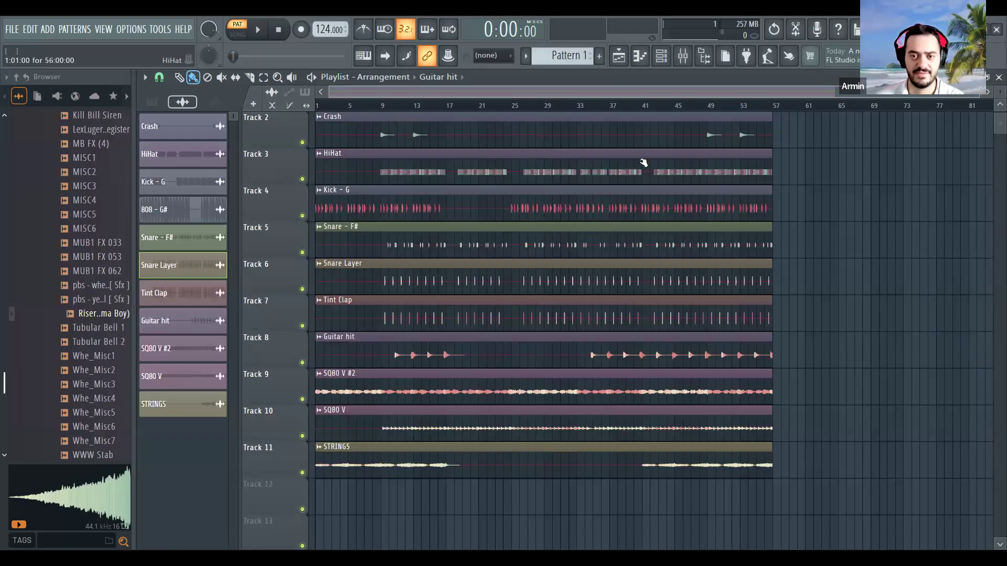
- Swap the two uppermost clips so that Crash is on Track 1 and 808 - G# on Track 2
{"action": "scroll", "coordinate": [703, 210], "scroll_direction": "up", "scroll_amount": 1}
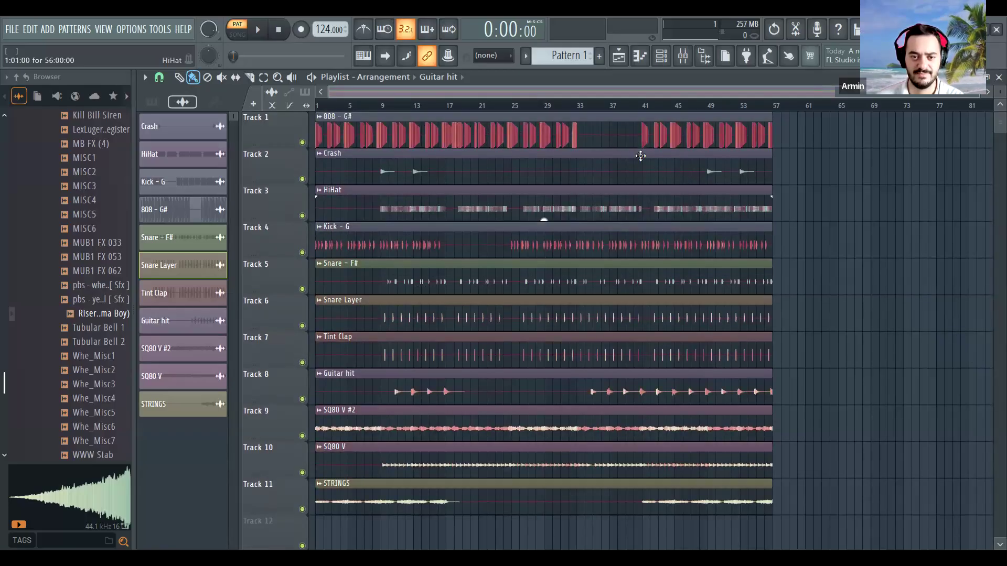
{"action": "left_click_drag", "start_coordinate": [510, 158], "coordinate": [750, 159]}
{"action": "left_click_drag", "start_coordinate": [449, 131], "coordinate": [451, 169]}
{"action": "left_click_drag", "start_coordinate": [827, 166], "coordinate": [359, 108]}
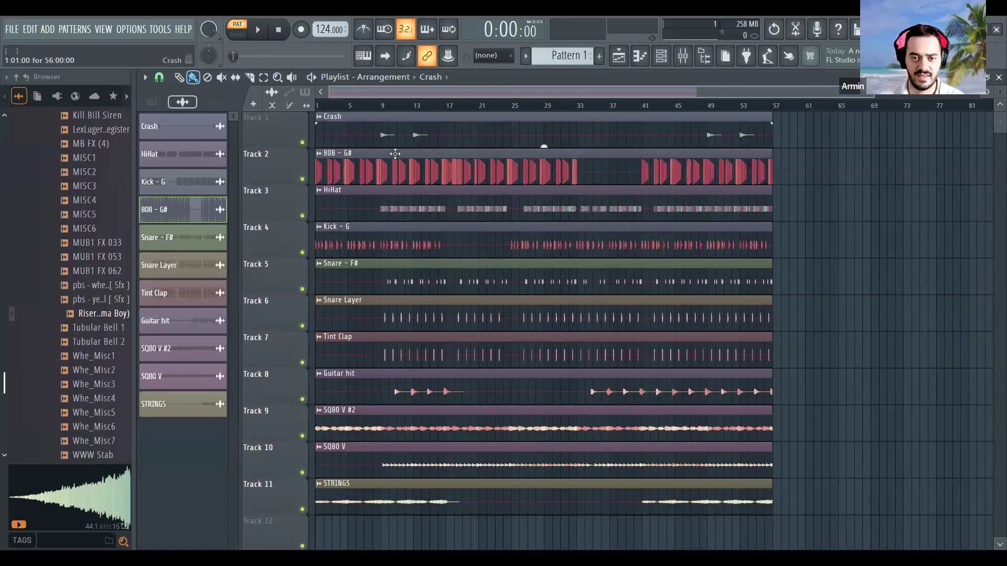
- Move the HiHat clip to Track 2 and the Kick - G clip to Track 3, with 808 - G# on Track 4
{"action": "left_click_drag", "start_coordinate": [466, 201], "coordinate": [622, 195]}
{"action": "left_click_drag", "start_coordinate": [544, 162], "coordinate": [523, 200]}
{"action": "left_click_drag", "start_coordinate": [928, 209], "coordinate": [608, 140]}
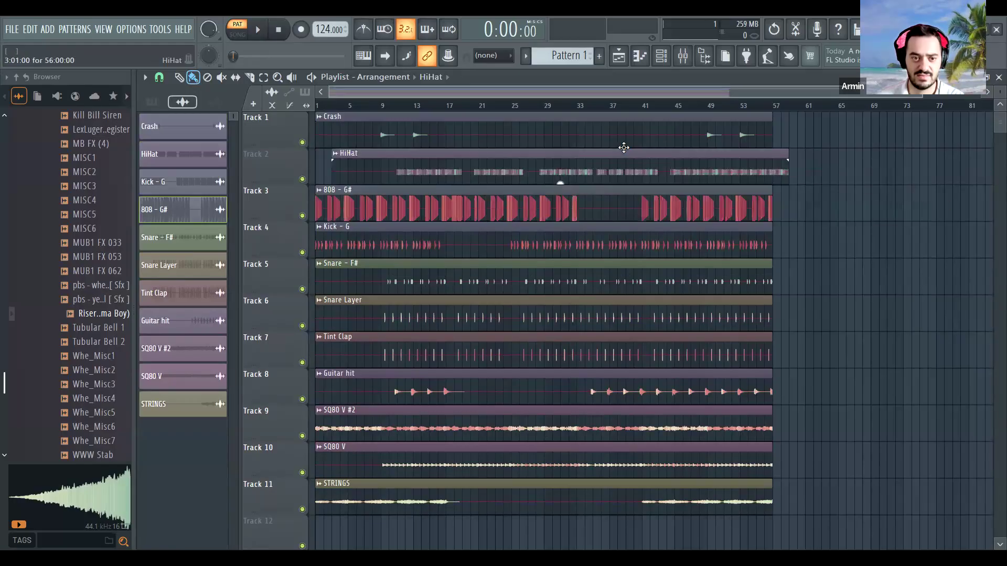
{"action": "left_click_drag", "start_coordinate": [575, 225], "coordinate": [814, 223]}
{"action": "left_click_drag", "start_coordinate": [558, 209], "coordinate": [552, 254]}
{"action": "left_click_drag", "start_coordinate": [823, 236], "coordinate": [519, 179]}
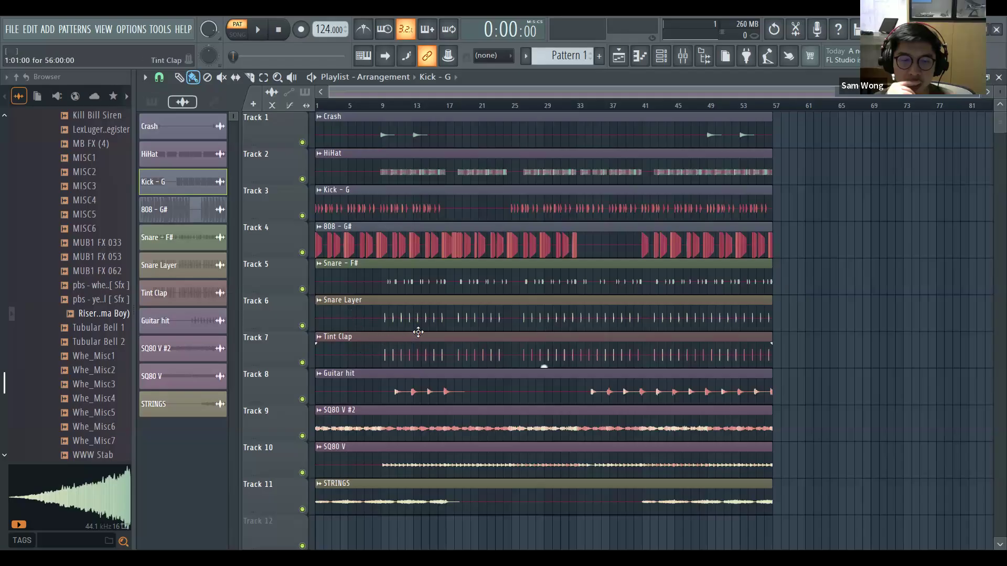
- Solo the SQ80 V #2 clip's Track 9 and play it briefly in song mode
{"action": "scroll", "coordinate": [418, 341], "scroll_direction": "down", "scroll_amount": 1}
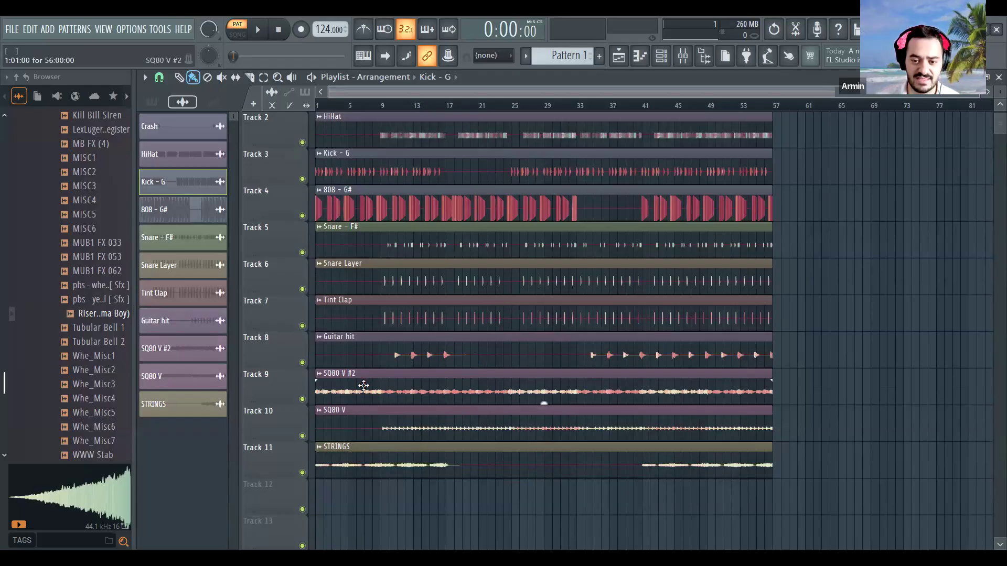
{"action": "right_click", "coordinate": [302, 400]}
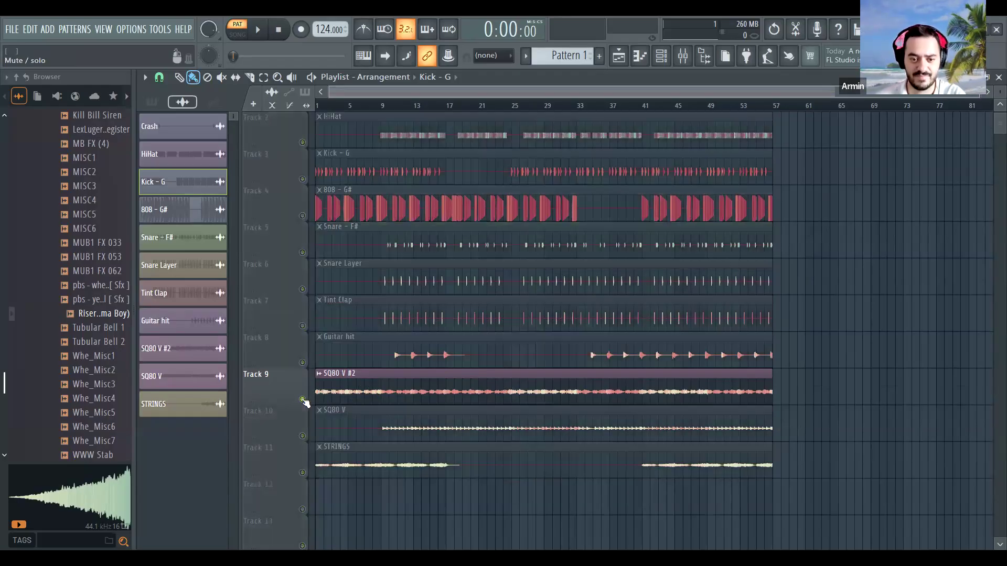
{"action": "left_click", "coordinate": [237, 35]}
{"action": "key", "text": "space"}
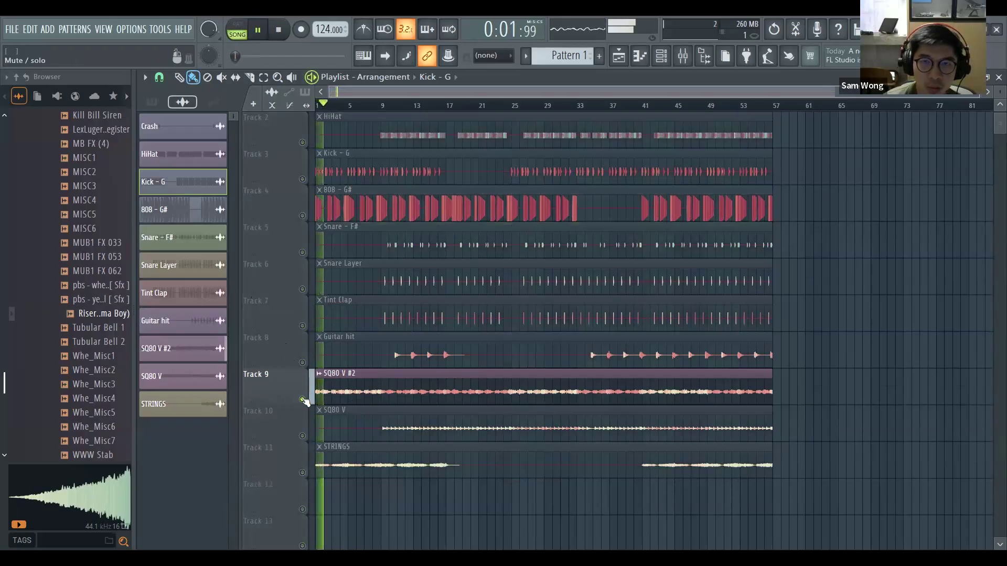
{"action": "key", "text": "space"}
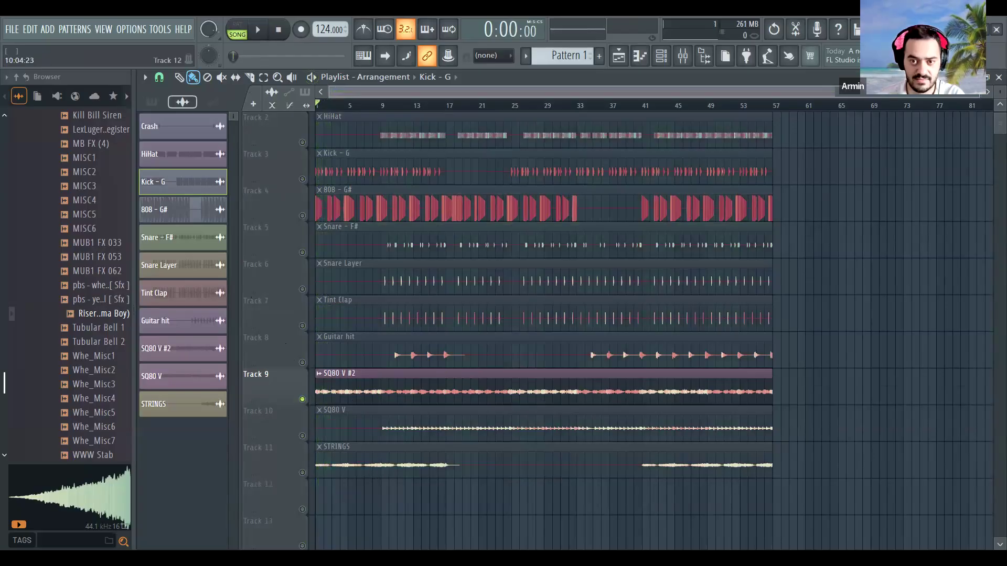
- Set the audio output device to Primary Sound Driver and test playback of the soloed track
{"action": "left_click", "coordinate": [131, 29]}
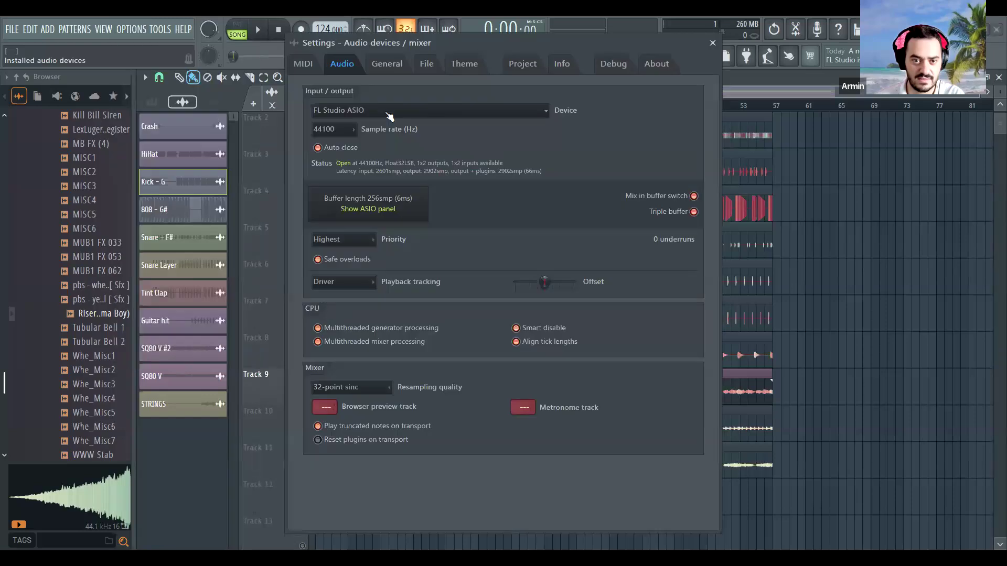
{"action": "left_click", "coordinate": [385, 111]}
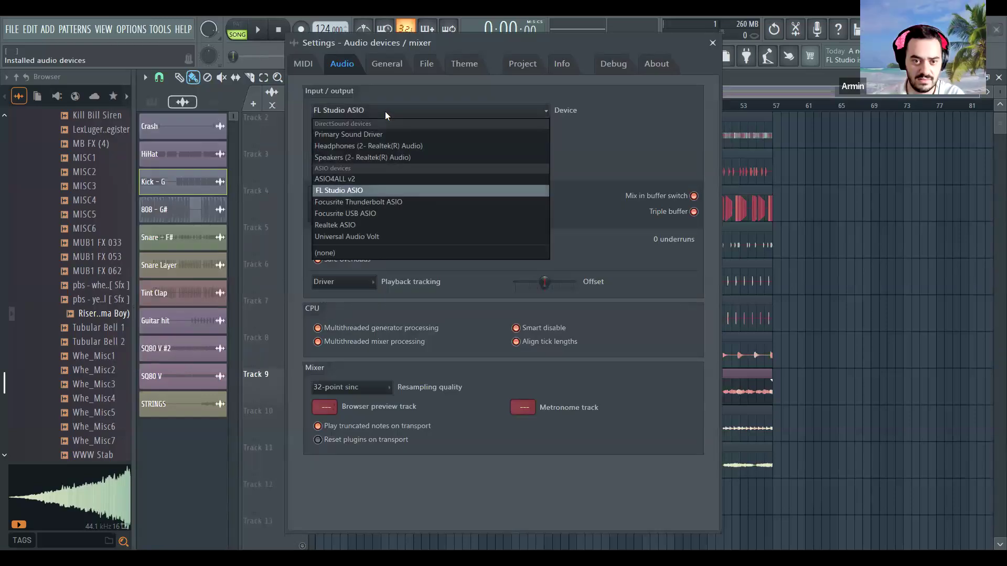
{"action": "left_click", "coordinate": [434, 134]}
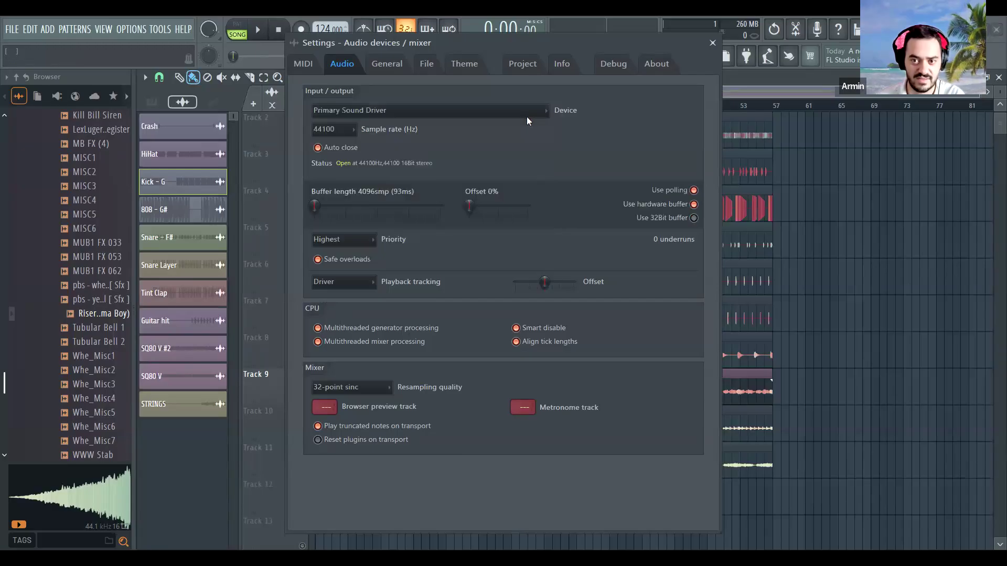
{"action": "key", "text": "space"}
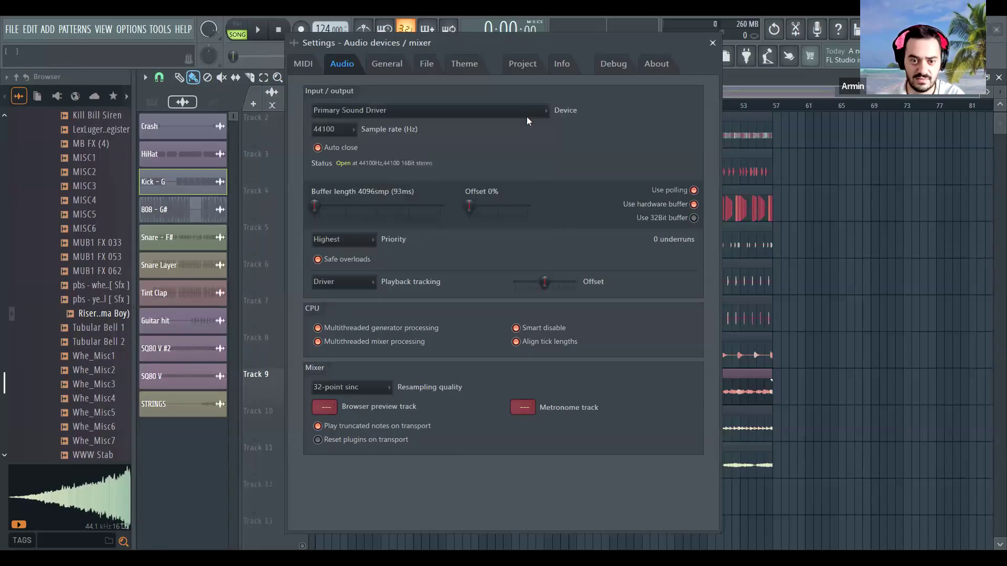
{"action": "key", "text": "Escape"}
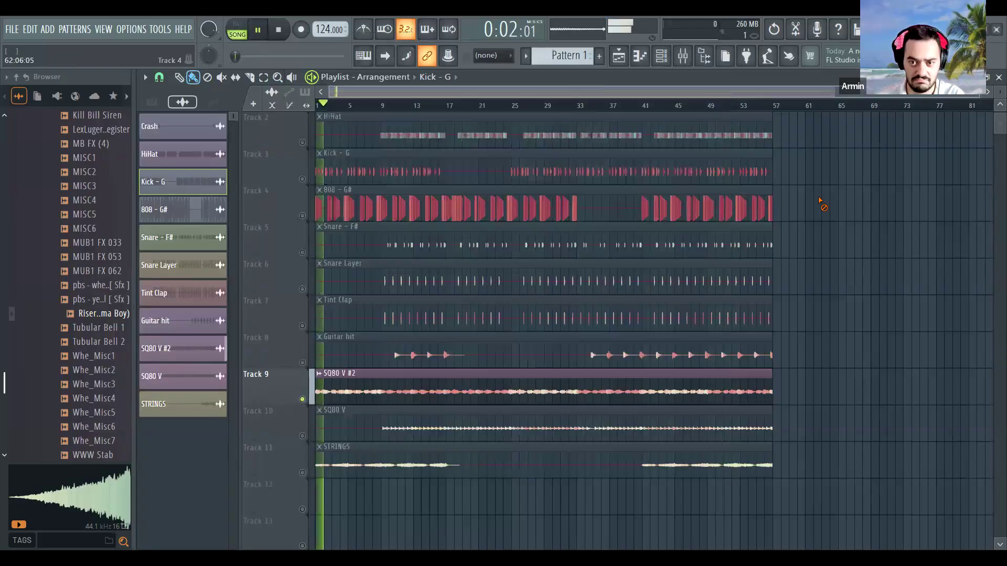
{"action": "key", "text": "space"}
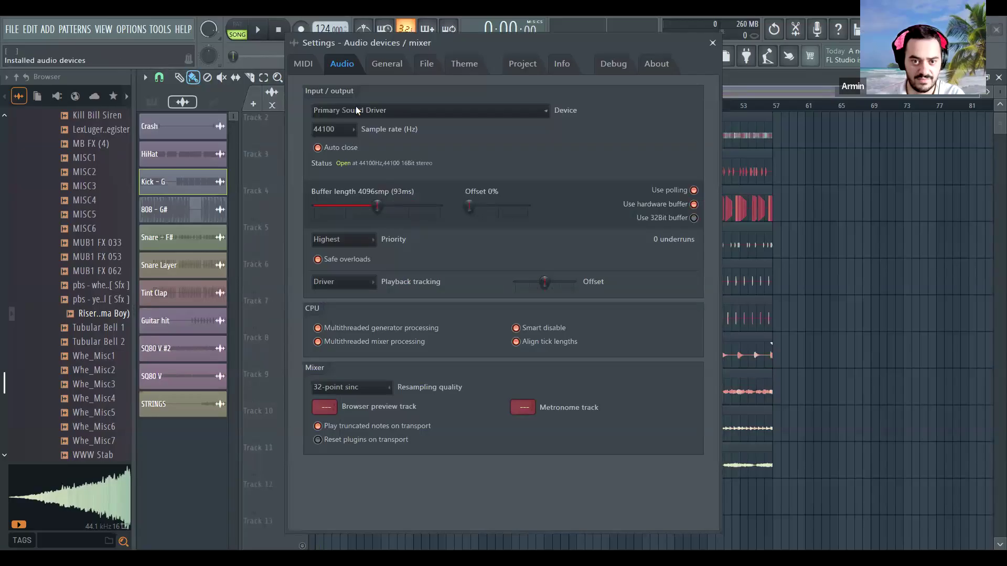
- Switch the audio device back to FL Studio ASIO, close the settings and test playback
{"action": "left_click", "coordinate": [356, 109]}
{"action": "left_click", "coordinate": [361, 190]}
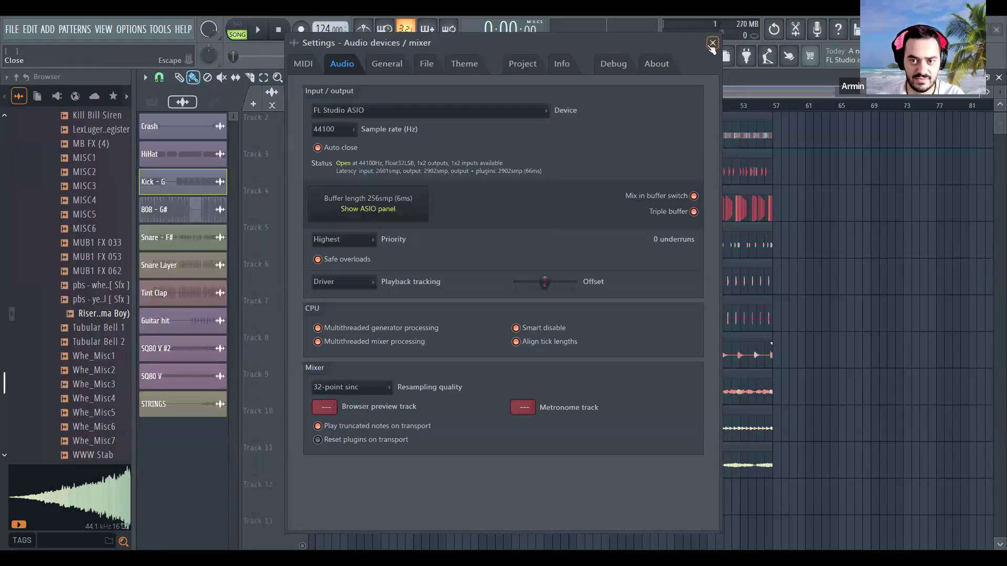
{"action": "left_click", "coordinate": [711, 45]}
{"action": "key", "text": "space"}
{"action": "key", "text": "space"}
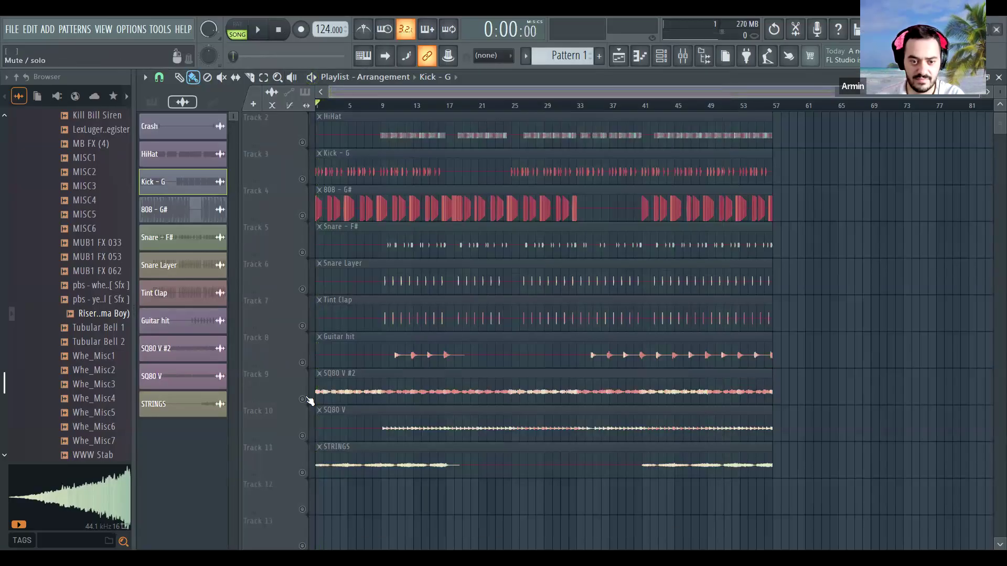
- Unmute Track 9 and listen to SQ80 V #2 on its own
{"action": "left_click", "coordinate": [303, 400]}
{"action": "key", "text": "space"}
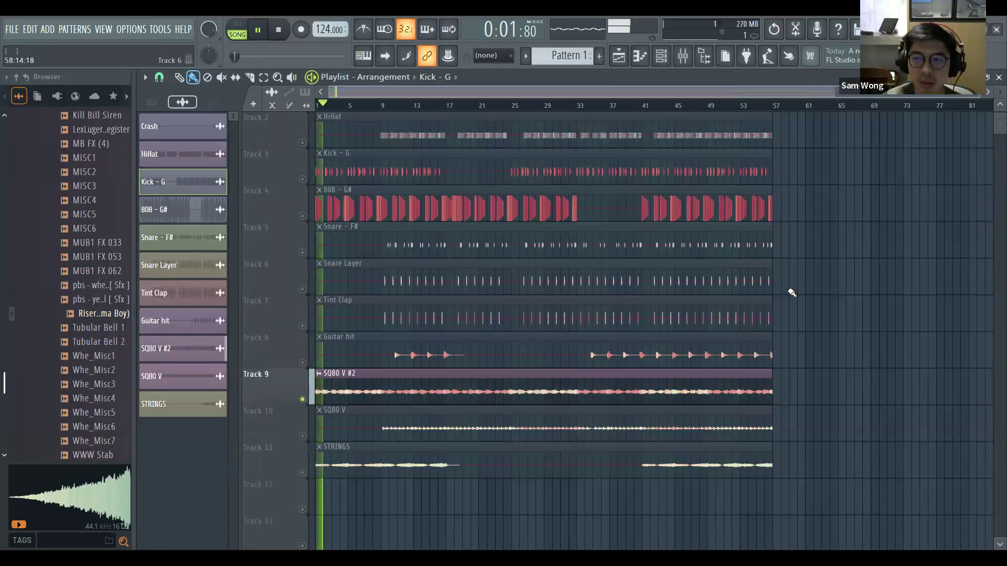
{"action": "key", "text": "space"}
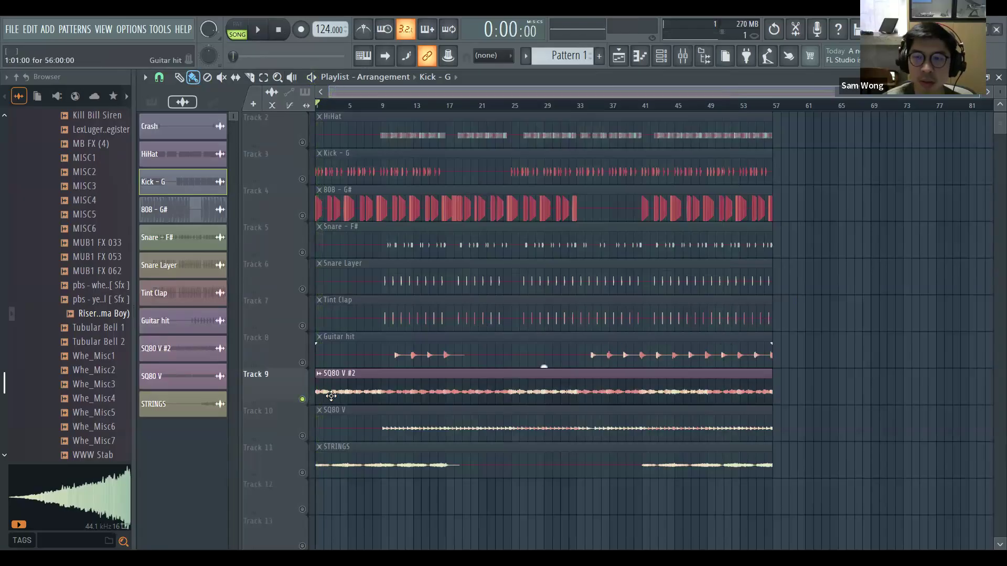
- Unsolo Track 9 to re-enable every playlist track and play the full arrangement briefly
{"action": "right_click", "coordinate": [303, 400]}
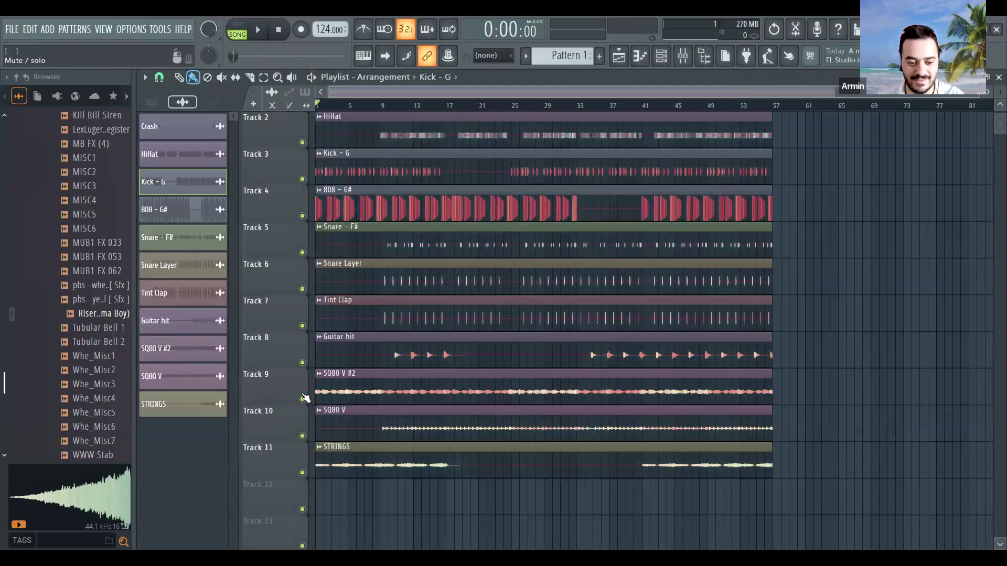
{"action": "key", "text": "space"}
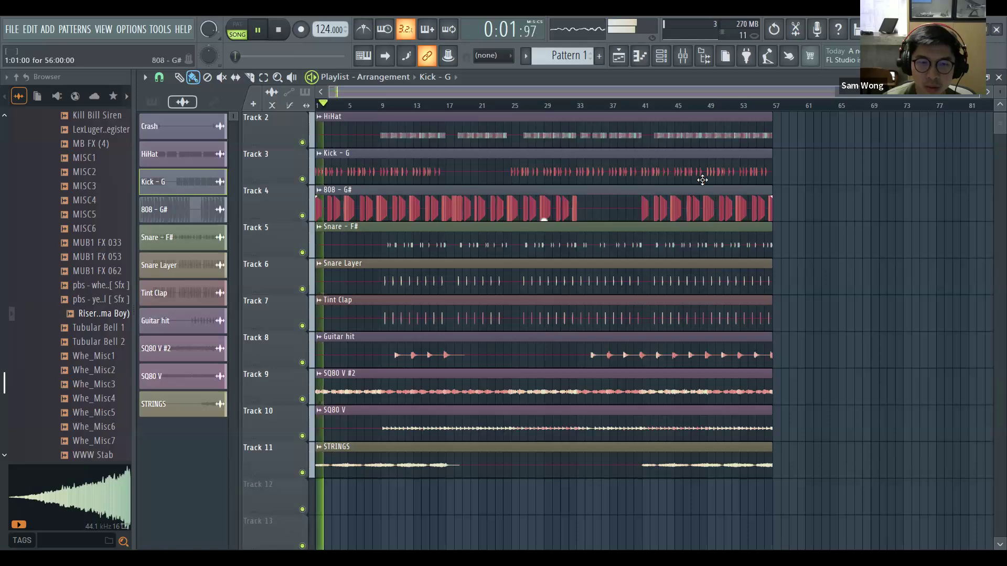
{"action": "key", "text": "space"}
- Check the Master level in the mixer while playing the start of the arrangement, and close the mixer
{"action": "left_click", "coordinate": [682, 55]}
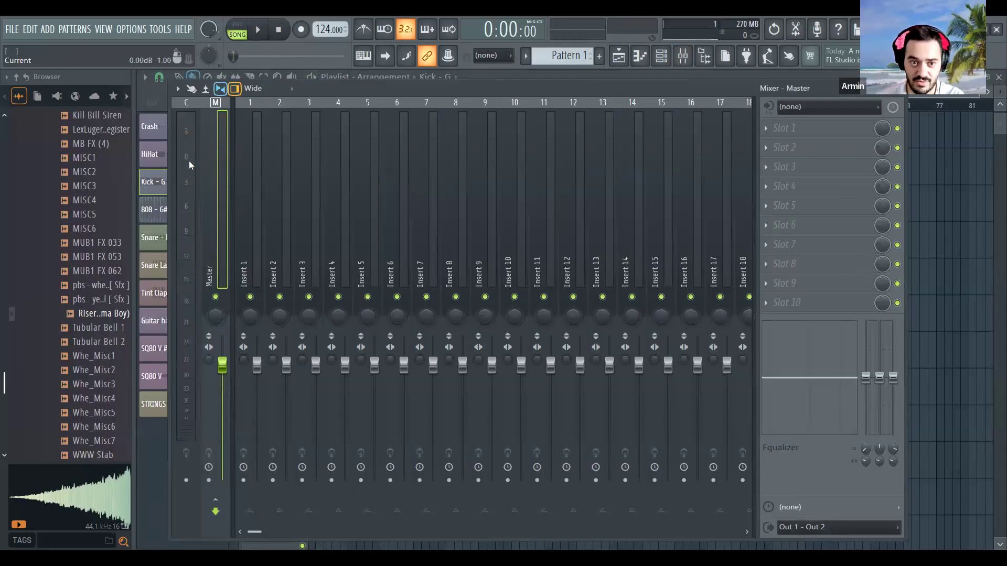
{"action": "key", "text": "space"}
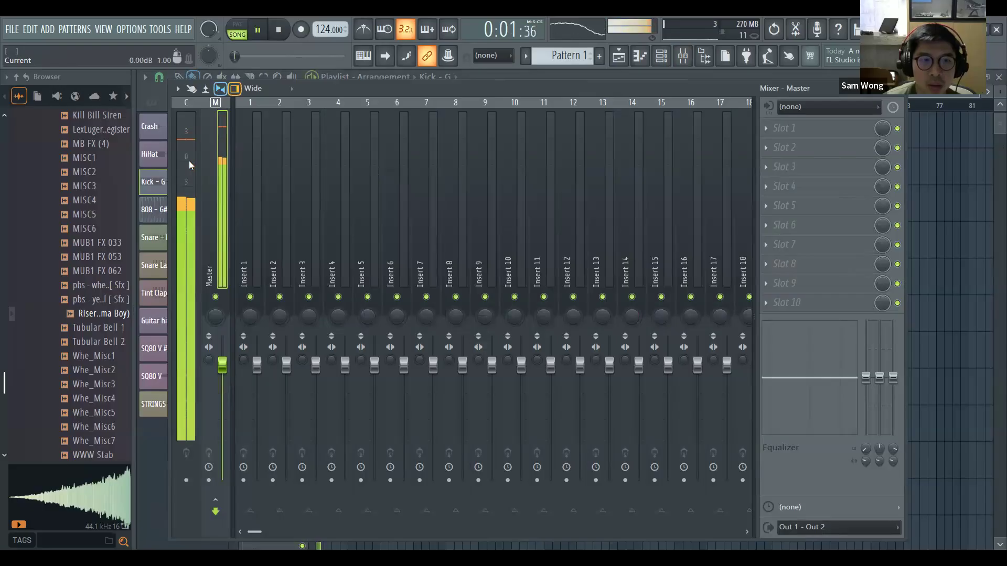
{"action": "key", "text": "space"}
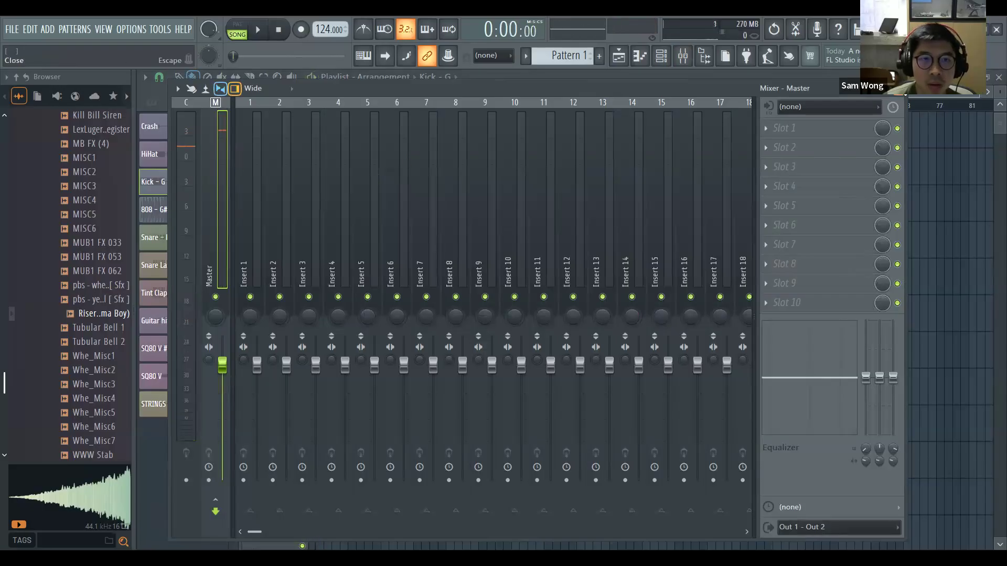
{"action": "key", "text": "Escape"}
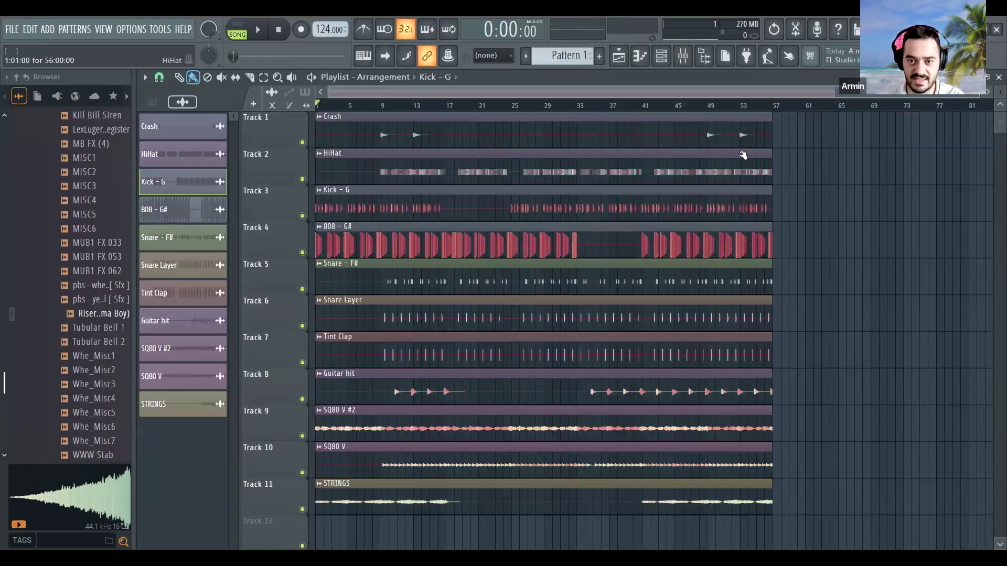
- Lower the gain of the 808 - G# clip on Track 4 to -8.0 dB
{"action": "scroll", "coordinate": [825, 196], "scroll_direction": "down", "scroll_amount": 2}
{"action": "scroll", "coordinate": [816, 205], "scroll_direction": "up", "scroll_amount": 1}
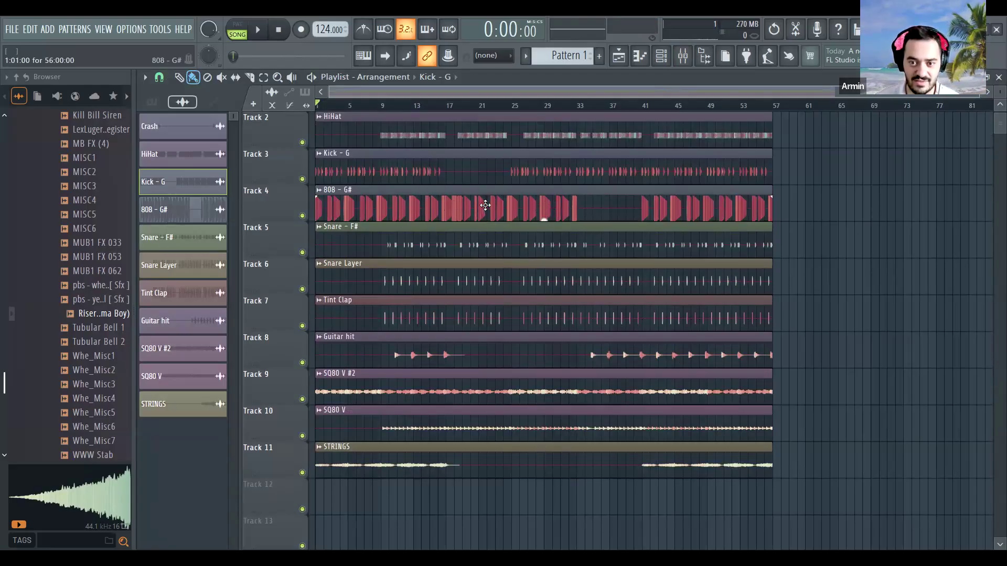
{"action": "mouse_move", "coordinate": [543, 218]}
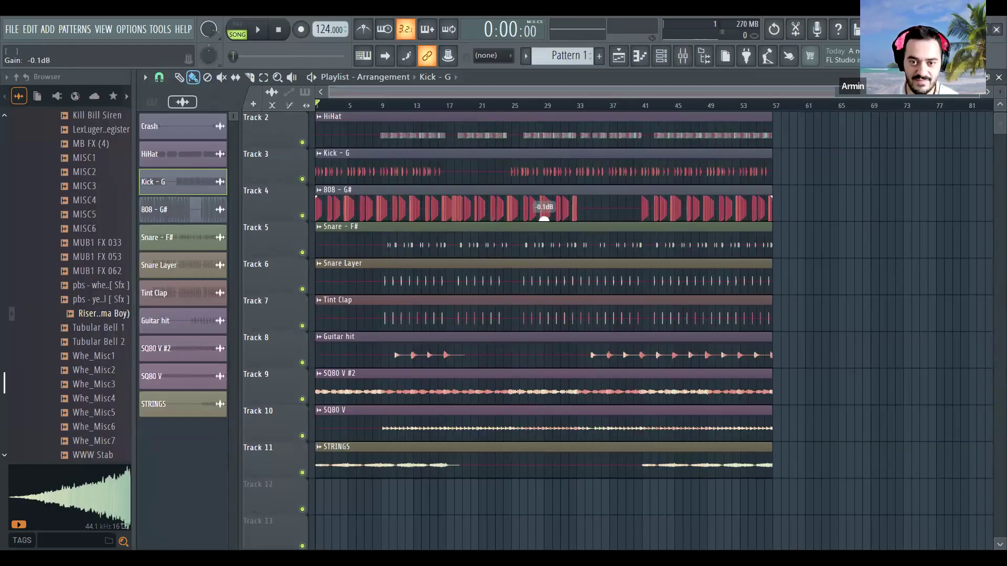
{"action": "scroll", "coordinate": [544, 218], "scroll_direction": "down", "scroll_amount": 3}
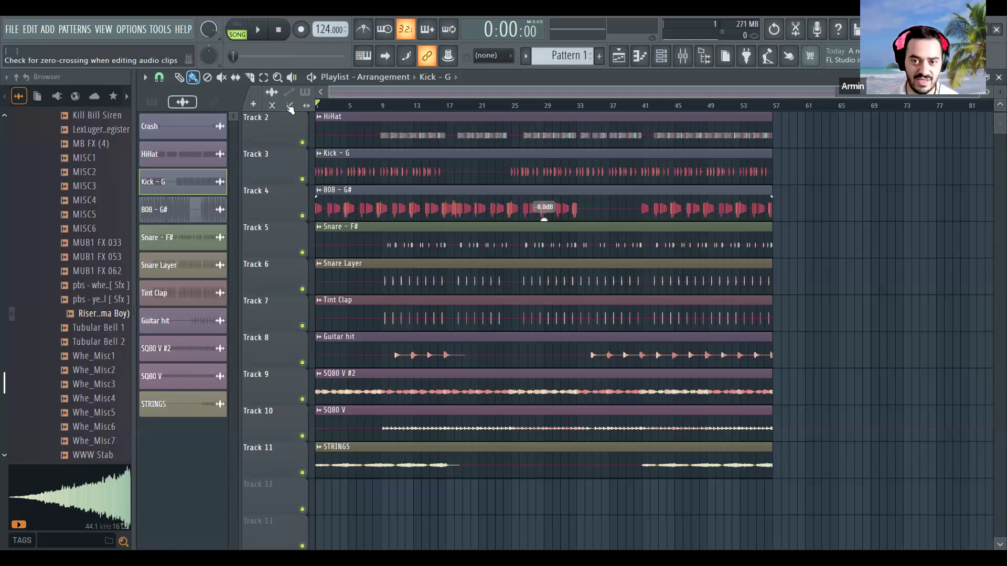
- Try slicing the 808 - G# clip on Track 4 at bar 20 and inspect the cut up close
{"action": "key", "text": "c"}
{"action": "left_click", "coordinate": [479, 201]}
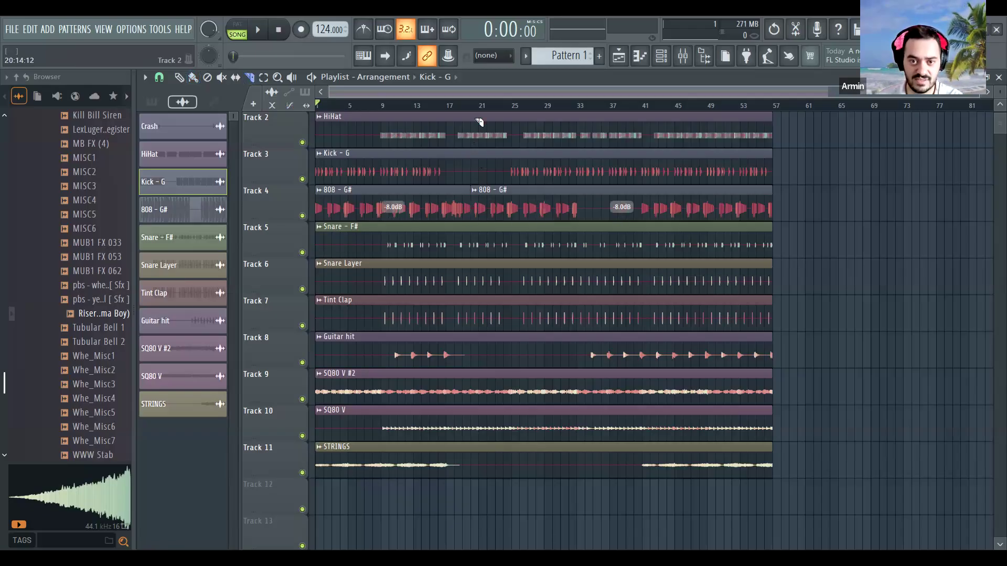
{"action": "scroll", "coordinate": [724, 207], "scroll_direction": "up", "scroll_amount": 8}
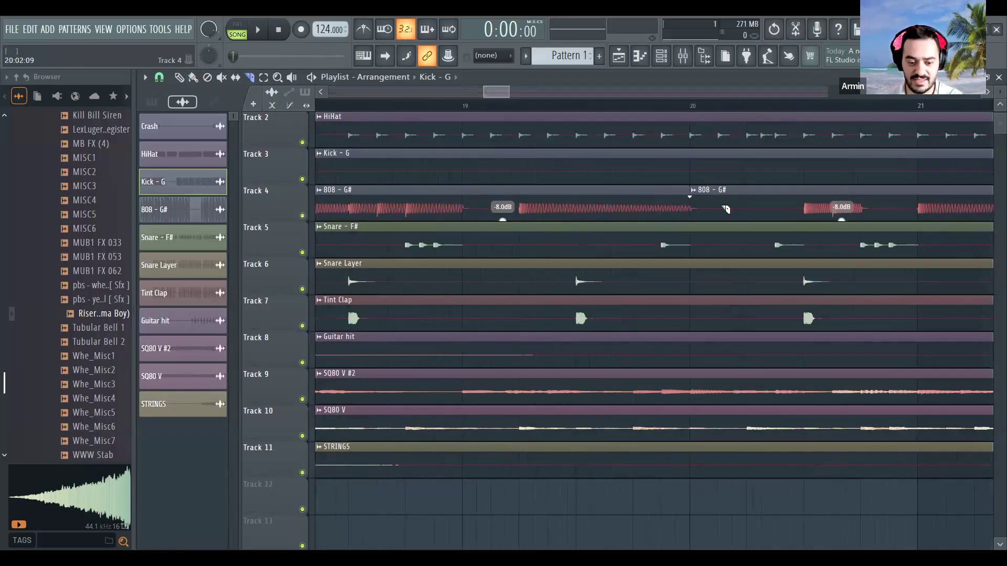
{"action": "left_click_drag", "start_coordinate": [726, 205], "coordinate": [748, 208]}
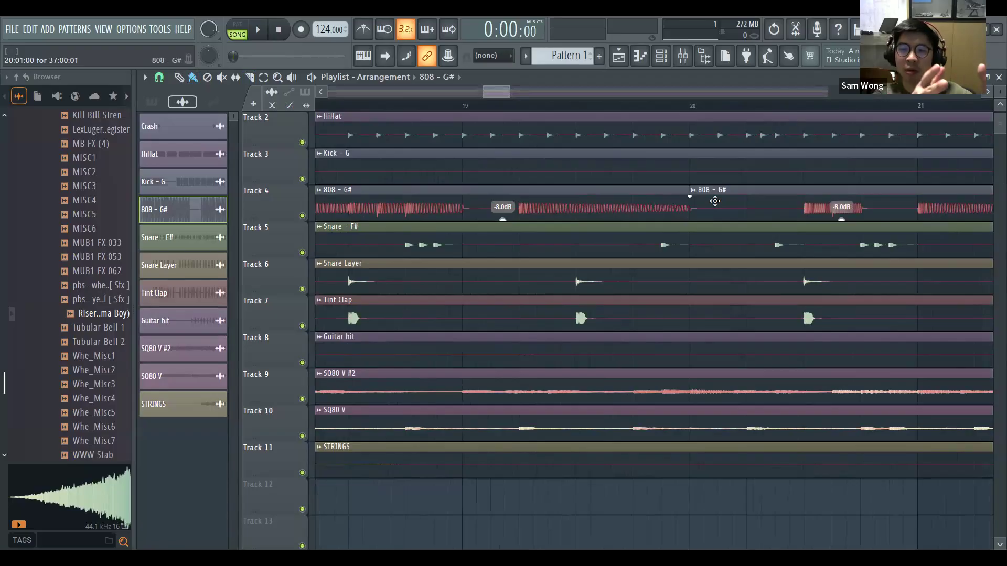
{"action": "scroll", "coordinate": [406, 122], "scroll_direction": "down", "scroll_amount": 10}
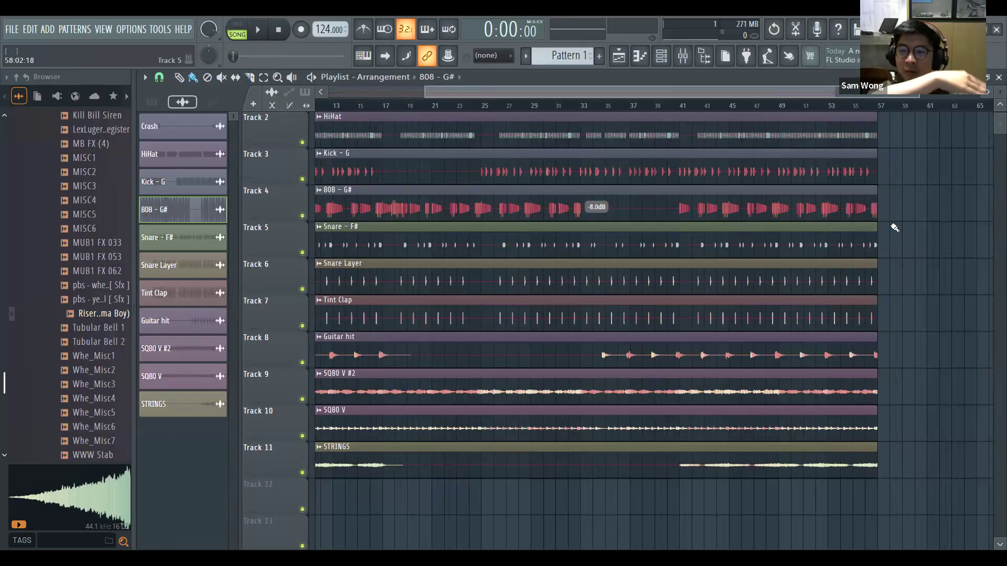
- Check the Master level in the mixer while playing the arrangement from the start, and return to the playlist
{"action": "scroll", "coordinate": [895, 226], "scroll_direction": "up", "scroll_amount": 1}
{"action": "scroll", "coordinate": [895, 225], "scroll_direction": "down", "scroll_amount": 1}
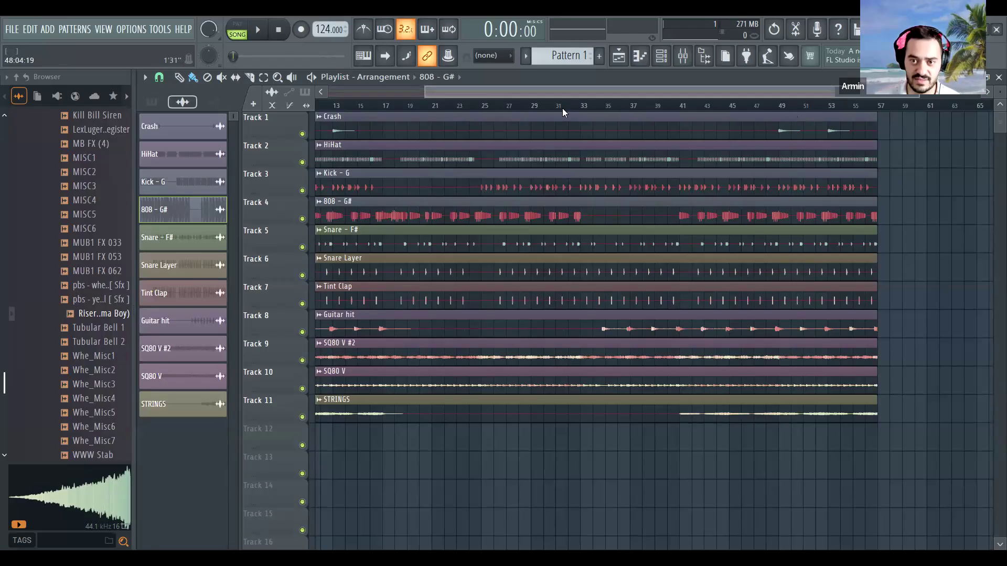
{"action": "left_click", "coordinate": [687, 61]}
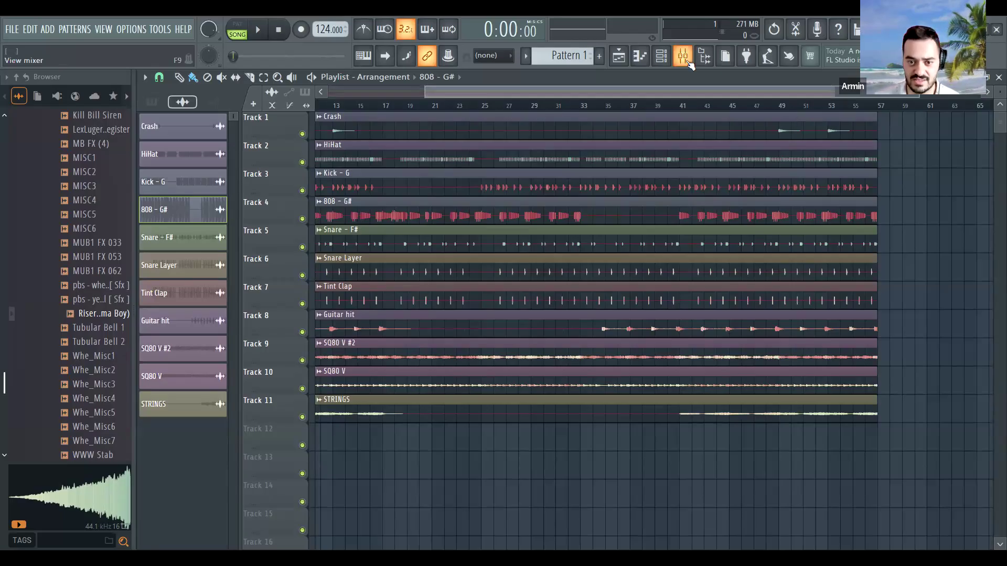
{"action": "left_click", "coordinate": [688, 61]}
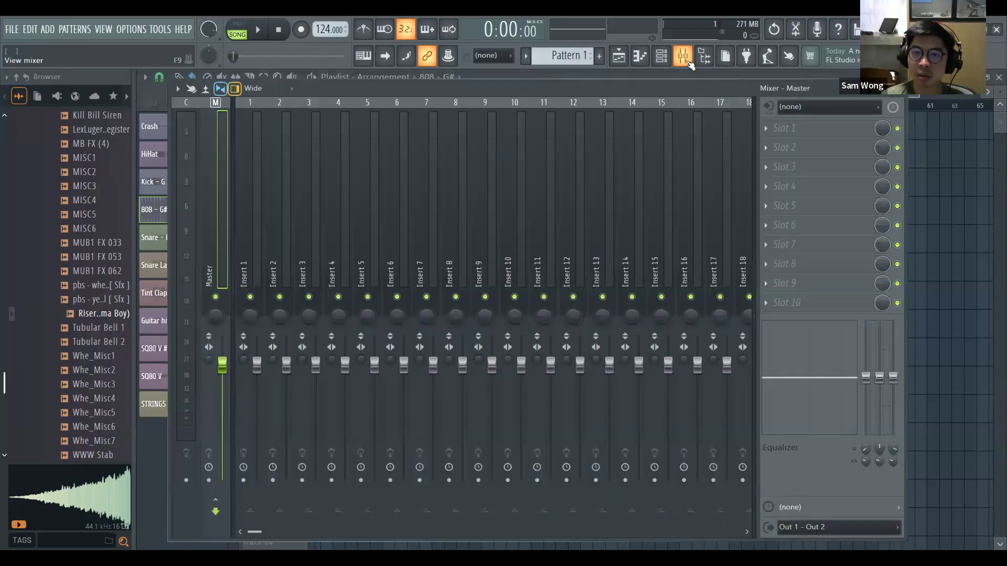
{"action": "key", "text": "space"}
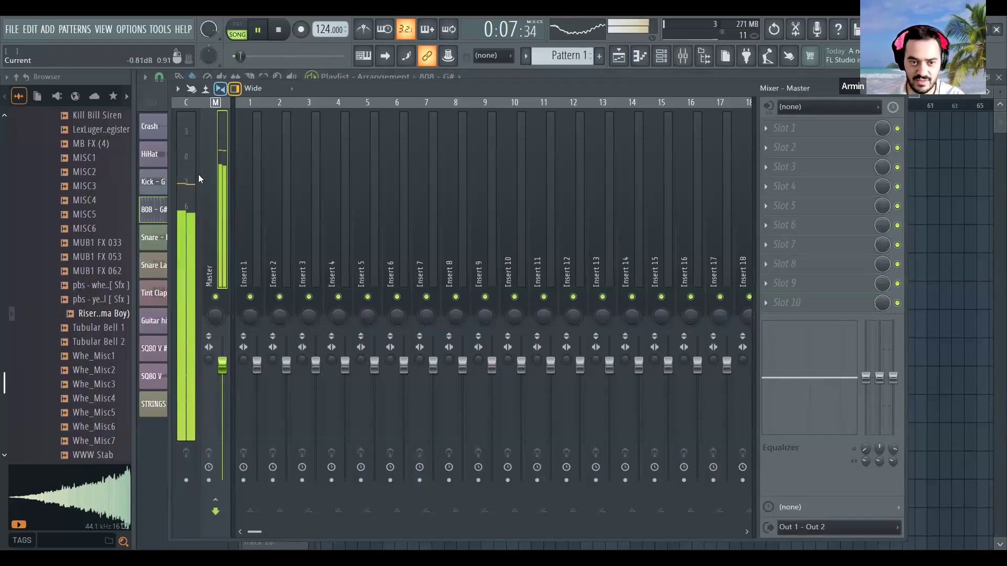
{"action": "key", "text": "space"}
{"action": "key", "text": "F5"}
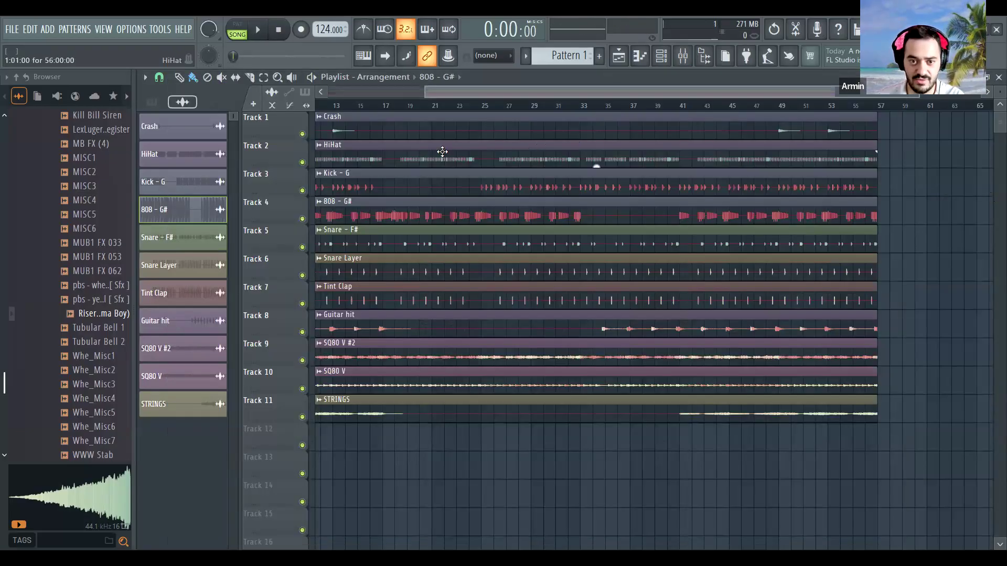
- Play the arrangement from bar 9 while checking the Master level, and close the mixer and playlist
{"action": "left_click", "coordinate": [387, 105]}
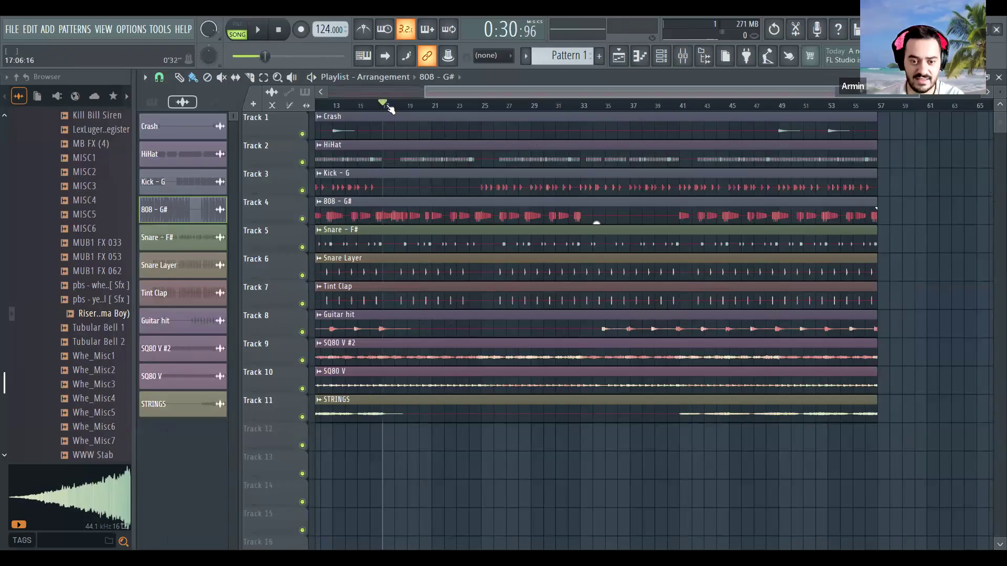
{"action": "left_click_drag", "start_coordinate": [450, 92], "coordinate": [237, 115]}
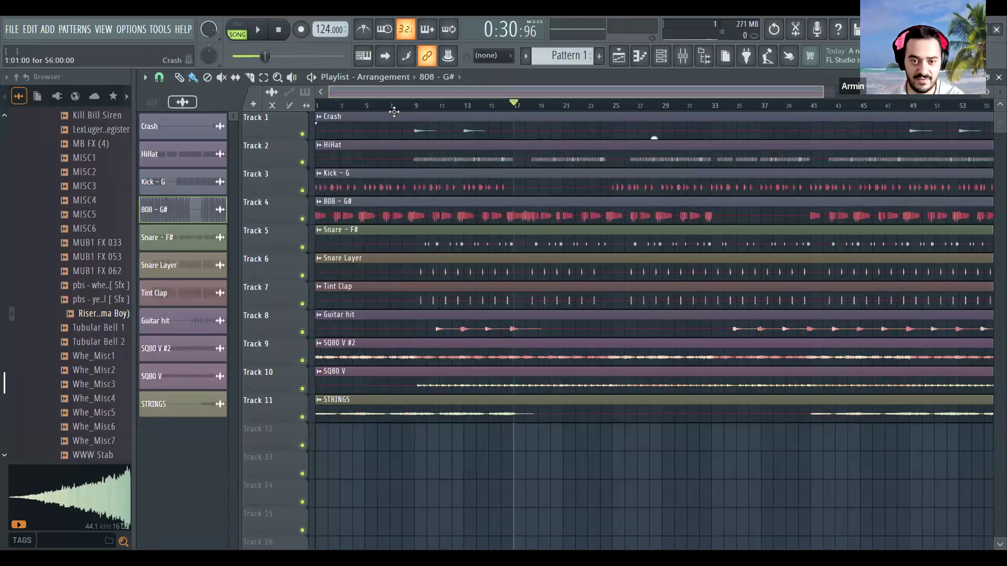
{"action": "left_click", "coordinate": [415, 106]}
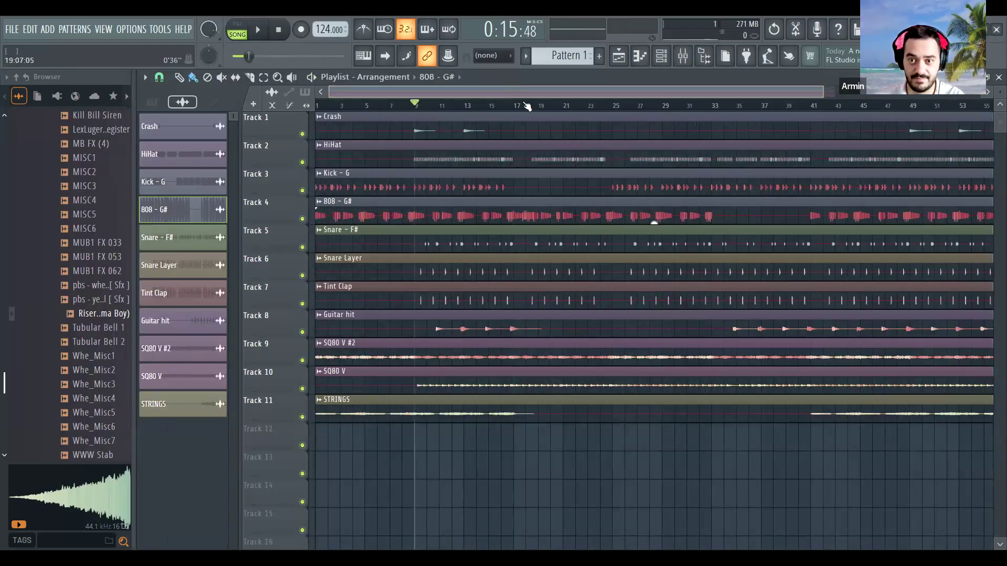
{"action": "key", "text": "space"}
{"action": "key", "text": "F9"}
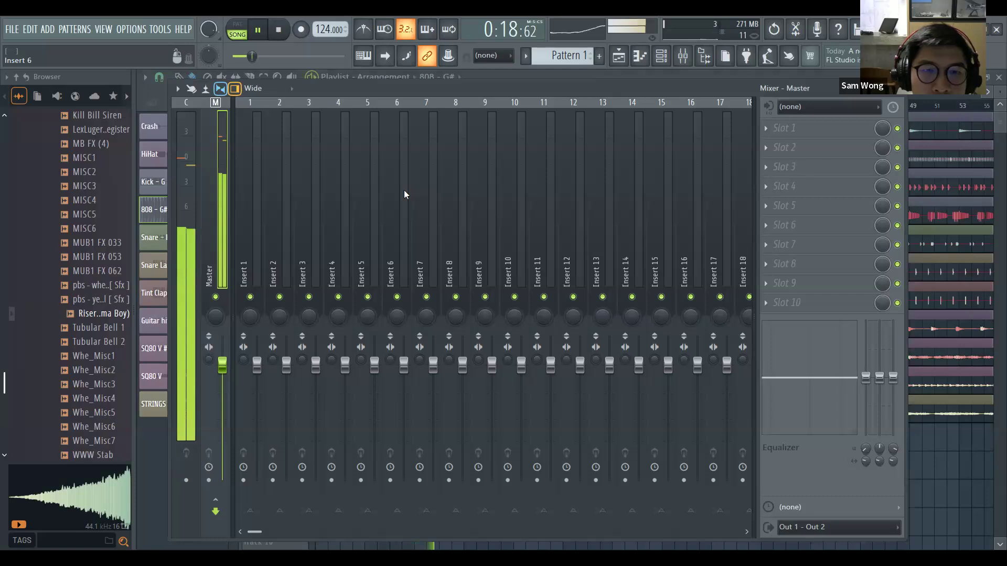
{"action": "key", "text": "space"}
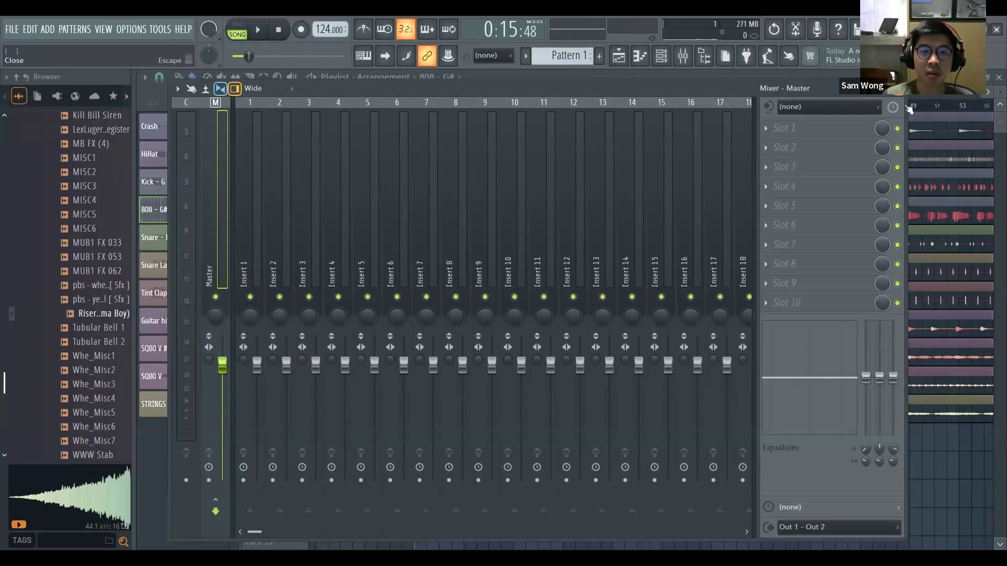
{"action": "left_click", "coordinate": [895, 93]}
{"action": "key", "text": "Escape"}
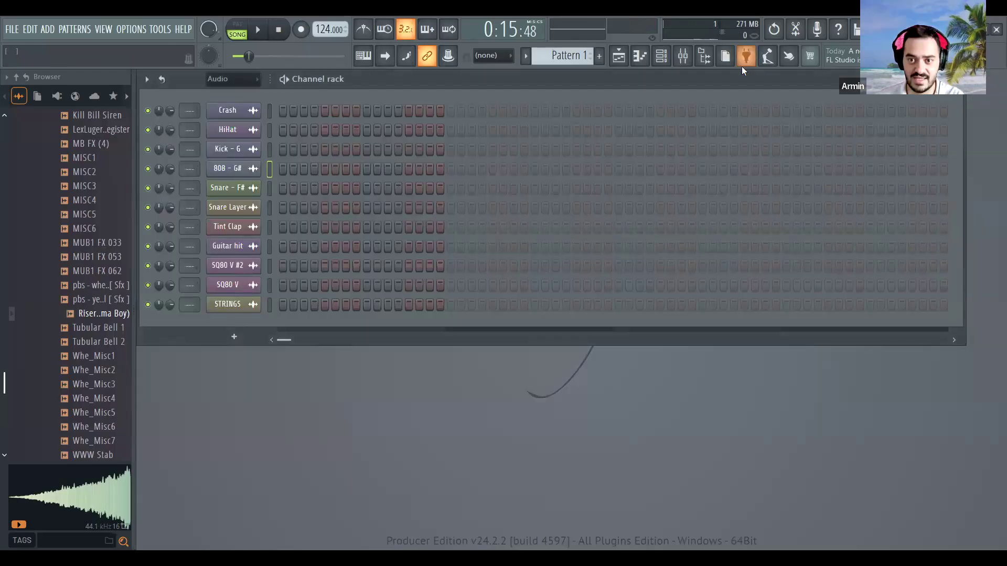
- Select all channels from Crash to STRINGS in the channel rack and route them to mixer tracks 1 to 11
{"action": "left_click", "coordinate": [685, 57]}
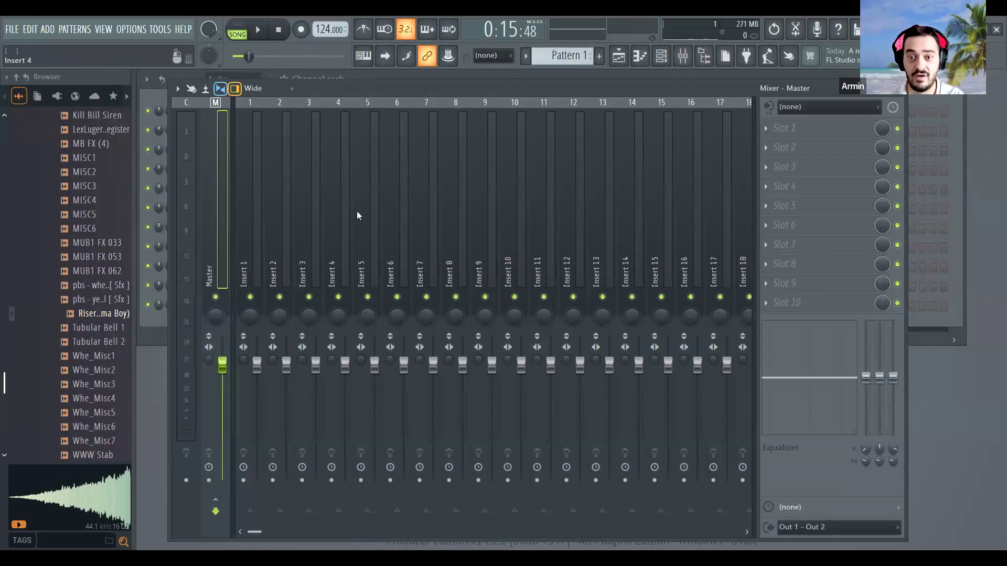
{"action": "left_click", "coordinate": [661, 58]}
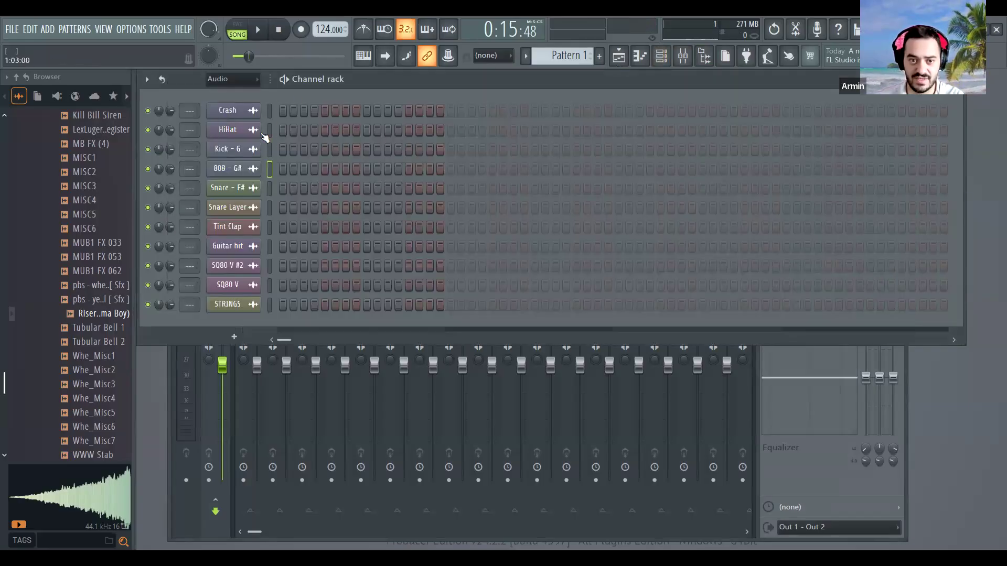
{"action": "left_click", "coordinate": [271, 109]}
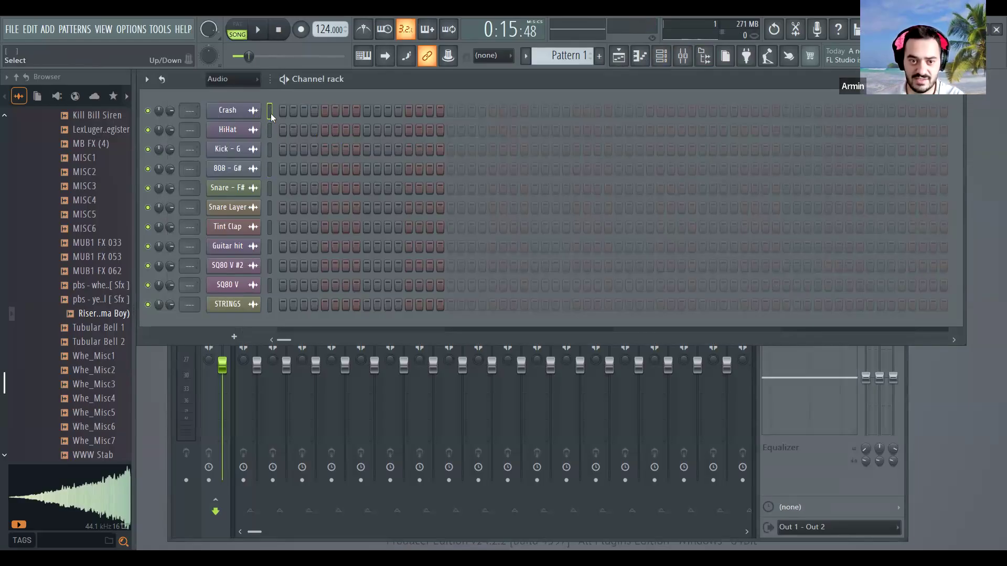
{"action": "left_click_drag", "start_coordinate": [271, 114], "coordinate": [269, 304]}
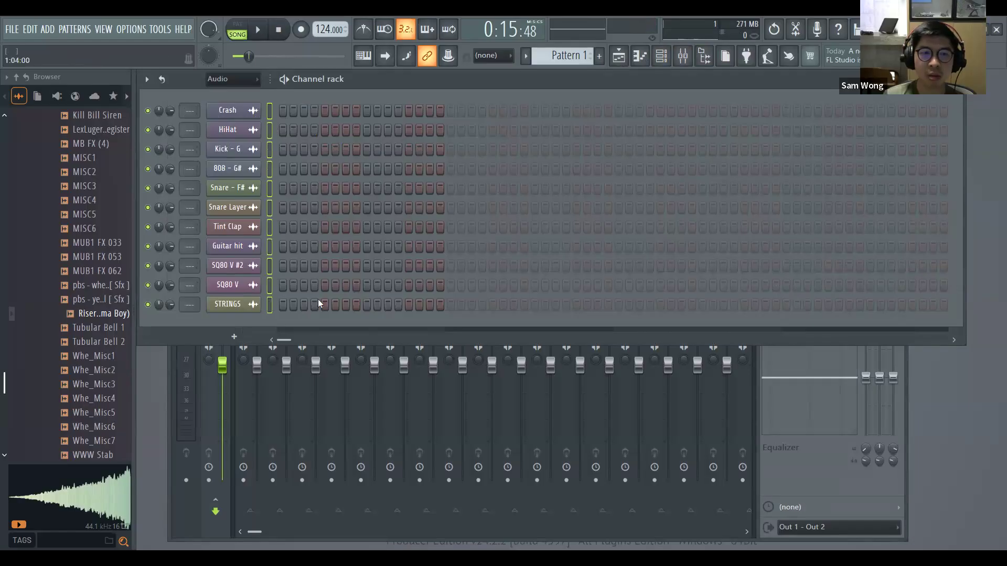
{"action": "key", "text": "ctrl+l"}
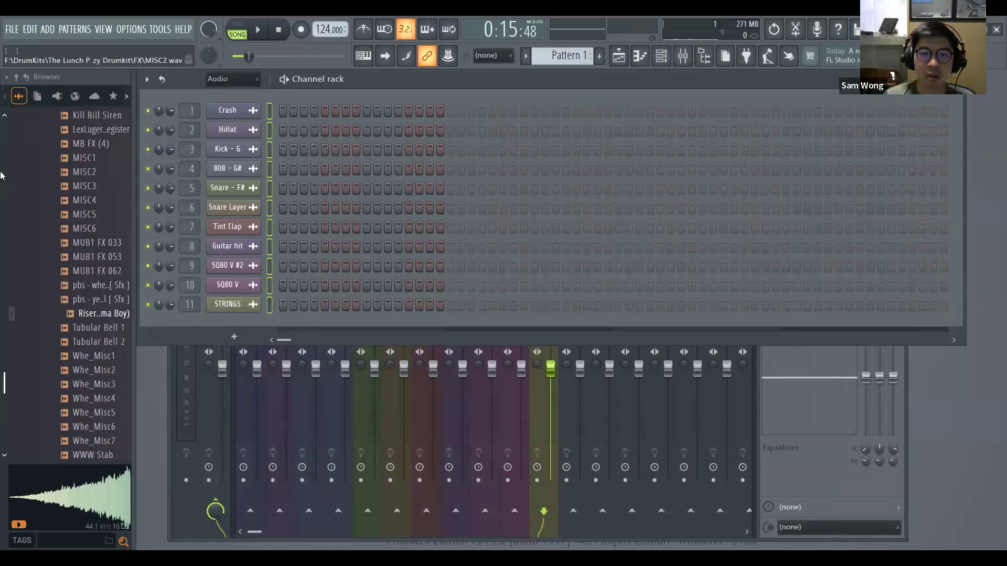
- Examine the routed, coloured tracks in the mixer and select Insert 13
{"action": "left_click", "coordinate": [683, 57]}
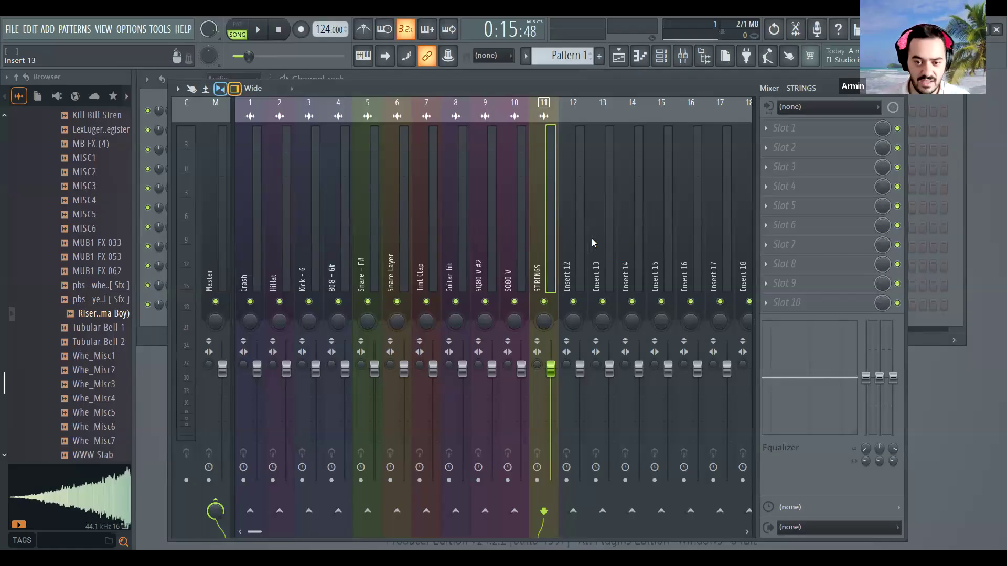
{"action": "left_click", "coordinate": [608, 241]}
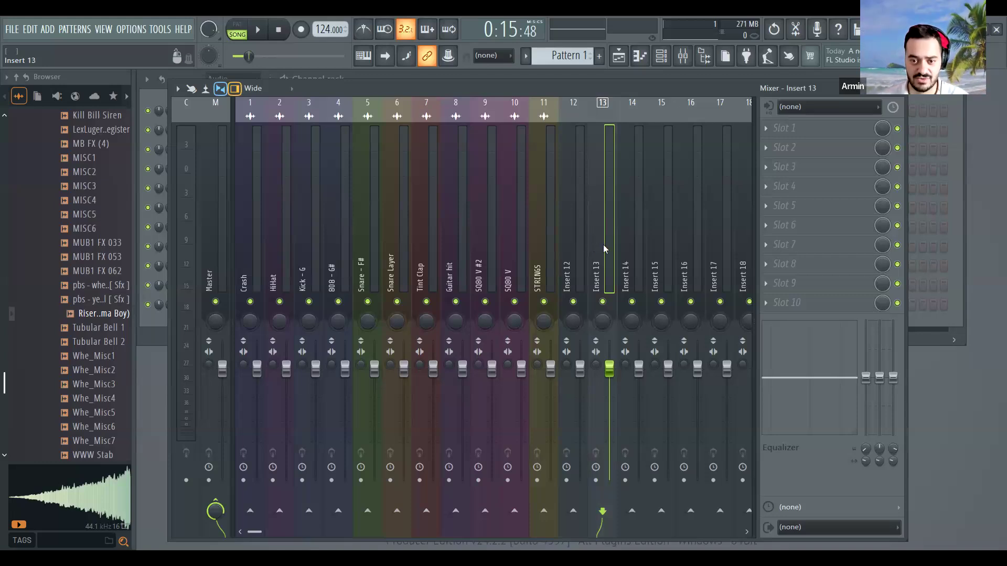
{"action": "left_click_drag", "start_coordinate": [616, 241], "coordinate": [677, 255]}
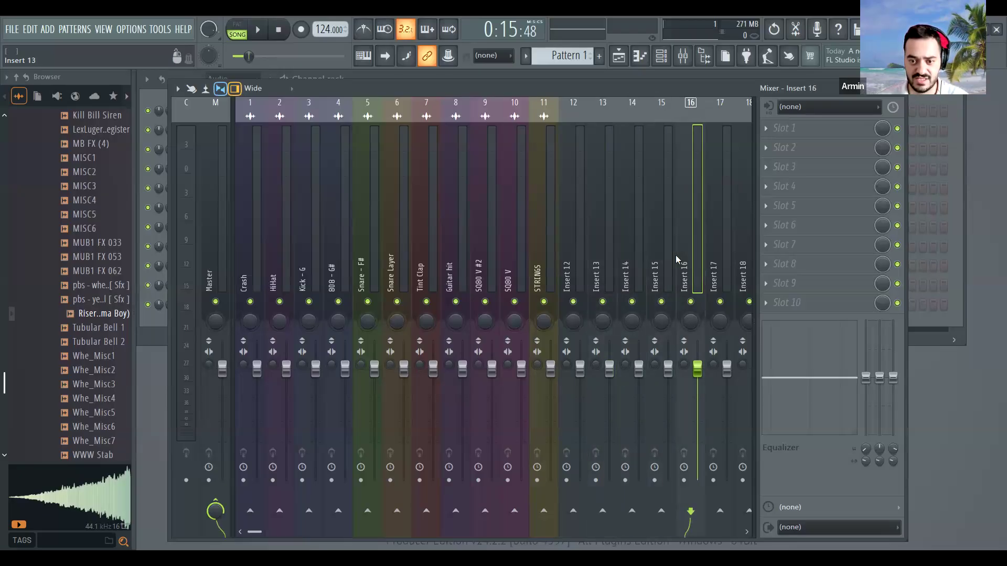
{"action": "left_click", "coordinate": [608, 250]}
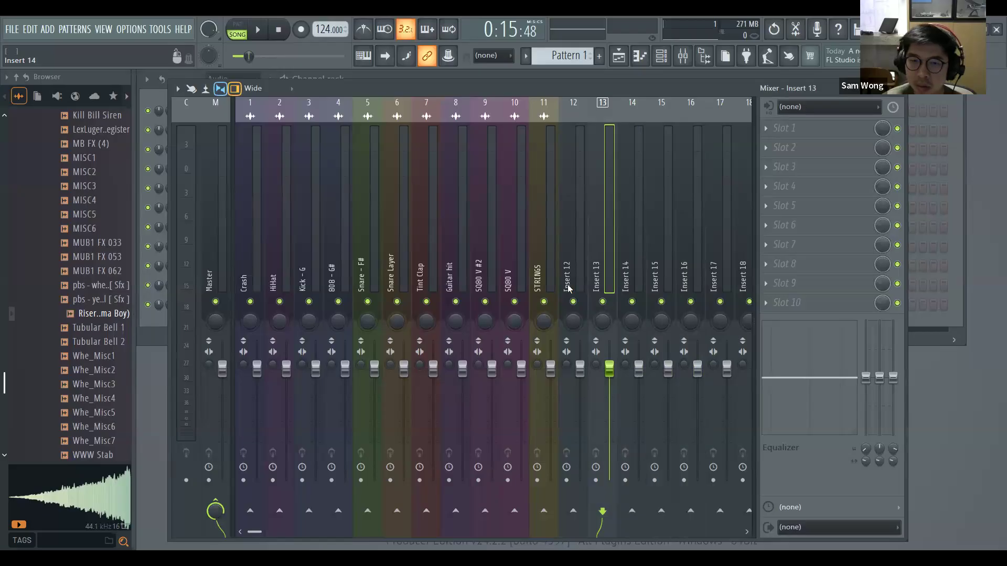
{"action": "key", "text": "F2"}
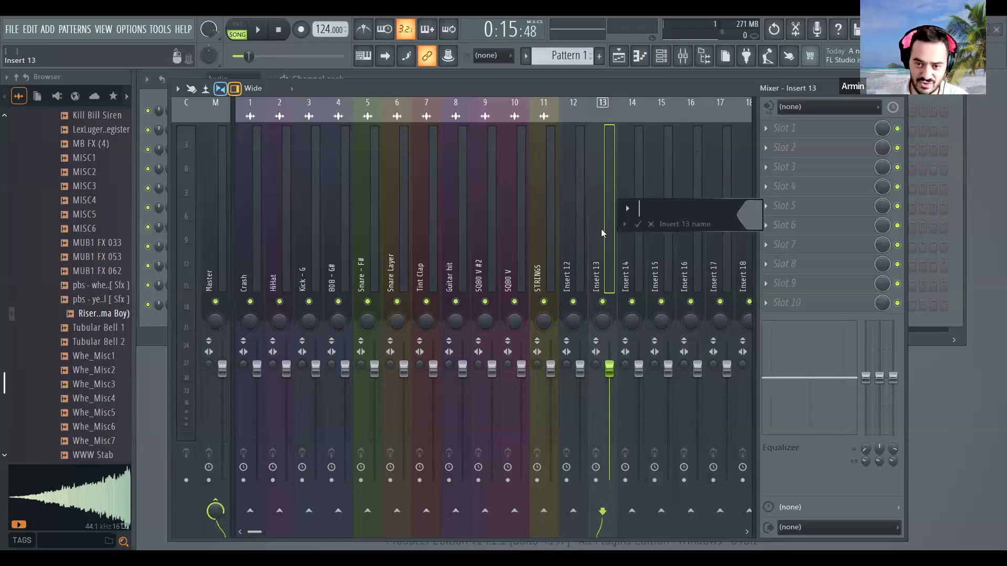
{"action": "left_click", "coordinate": [650, 224]}
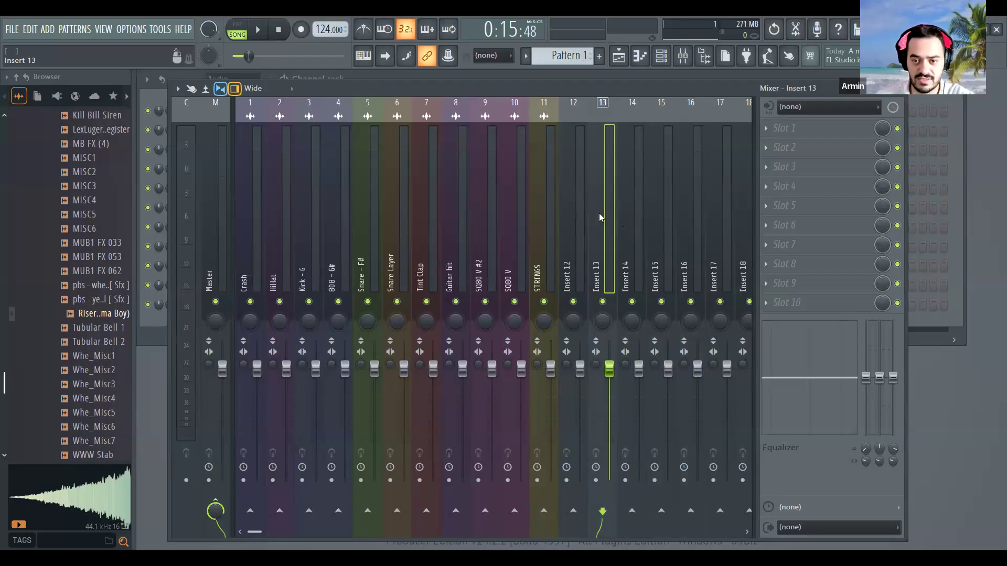
{"action": "key", "text": "F2"}
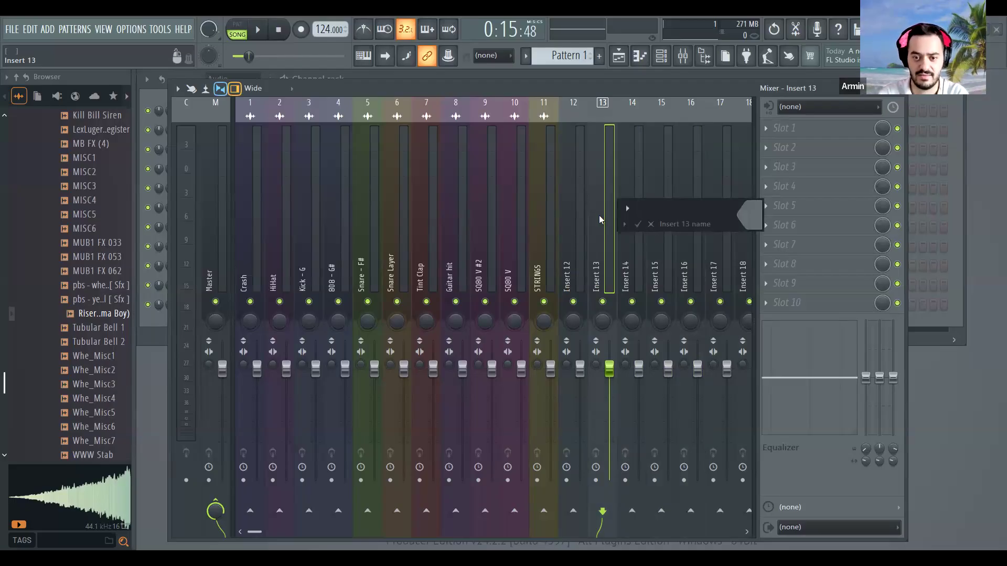
{"action": "left_click", "coordinate": [650, 225]}
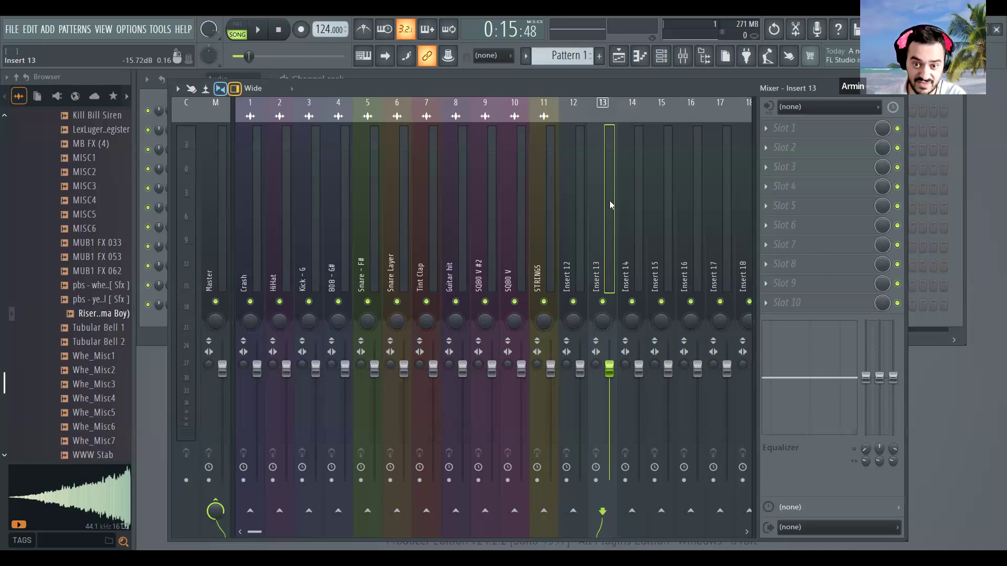
{"action": "left_click_drag", "start_coordinate": [600, 393], "coordinate": [621, 376]}
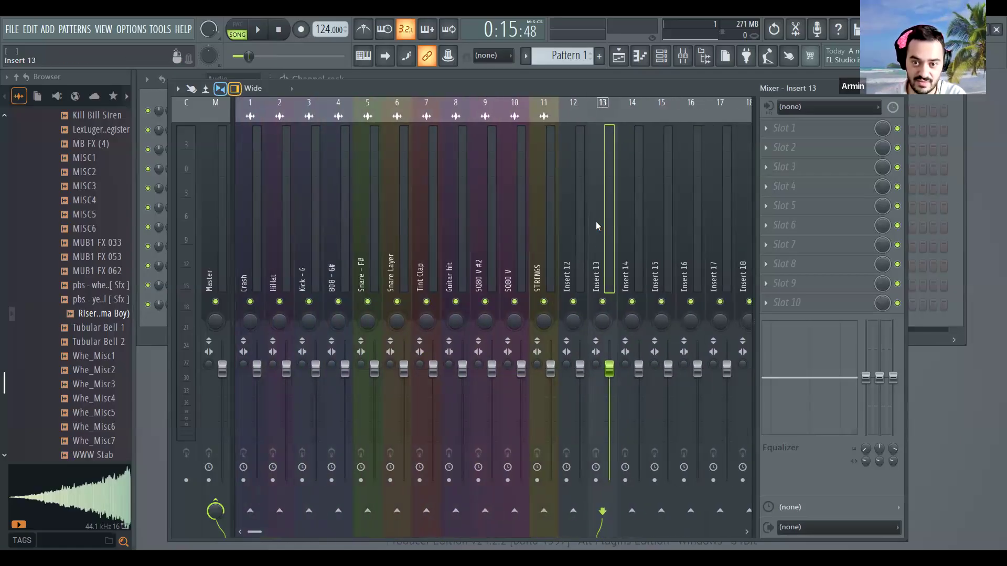
{"action": "key", "text": "F2"}
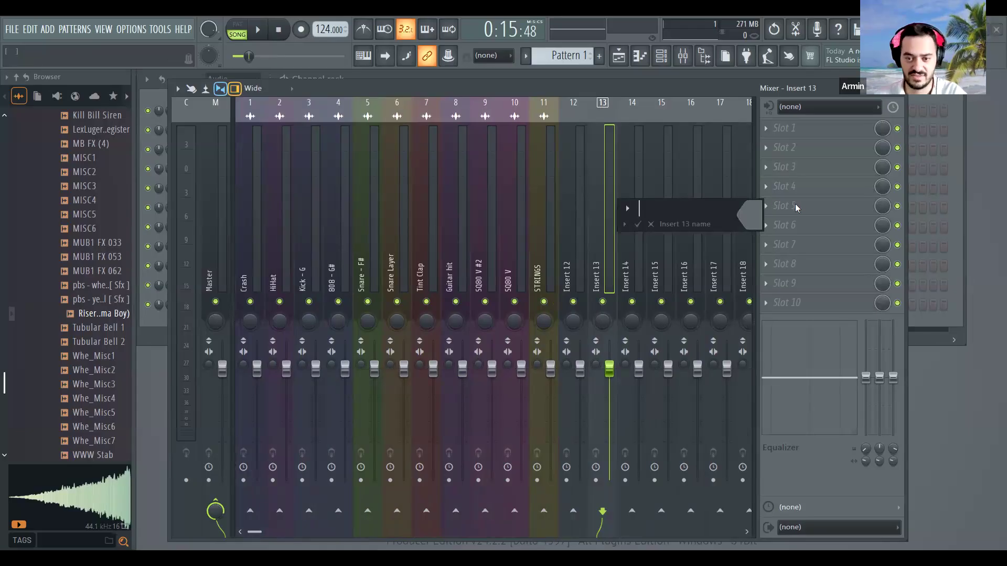
{"action": "left_click", "coordinate": [656, 227]}
- Select the Crash and HiHat mixer tracks together and colour both Medium Red Violet (#AD3A8D)
{"action": "left_click", "coordinate": [273, 238]}
{"action": "left_click", "coordinate": [252, 239], "text": "ctrl"}
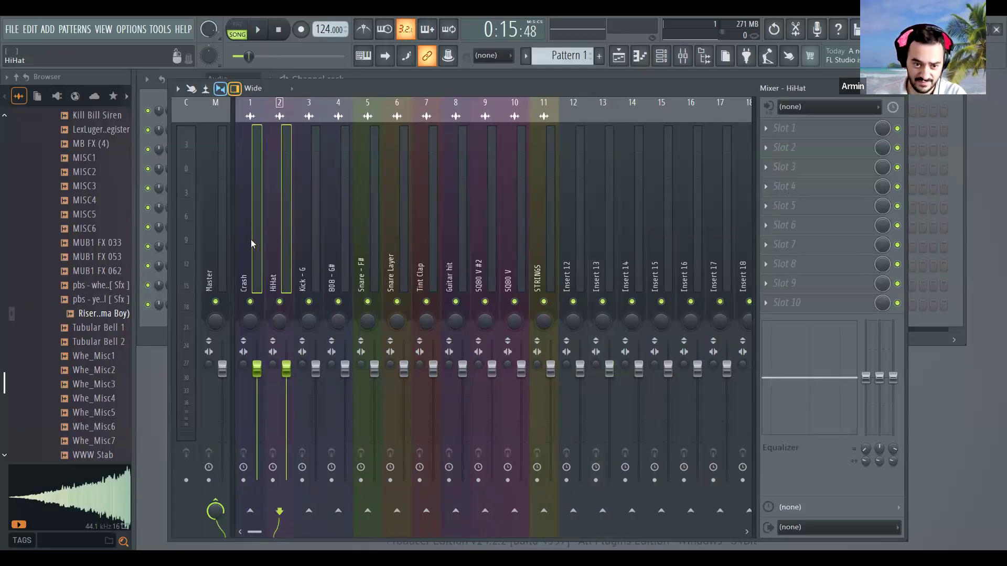
{"action": "double_click", "coordinate": [253, 267]}
{"action": "left_click", "coordinate": [299, 225]}
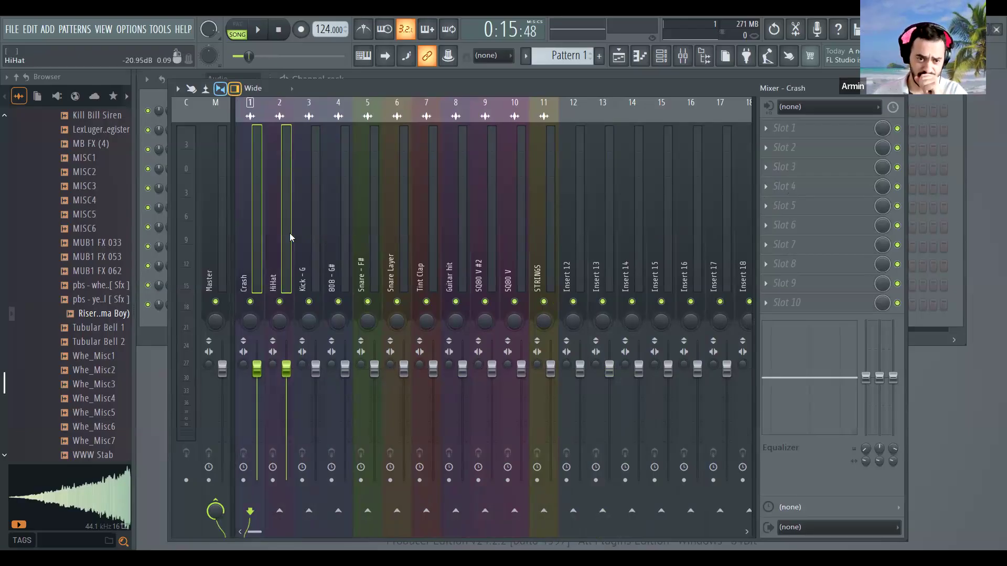
{"action": "left_click_drag", "start_coordinate": [300, 226], "coordinate": [260, 214]}
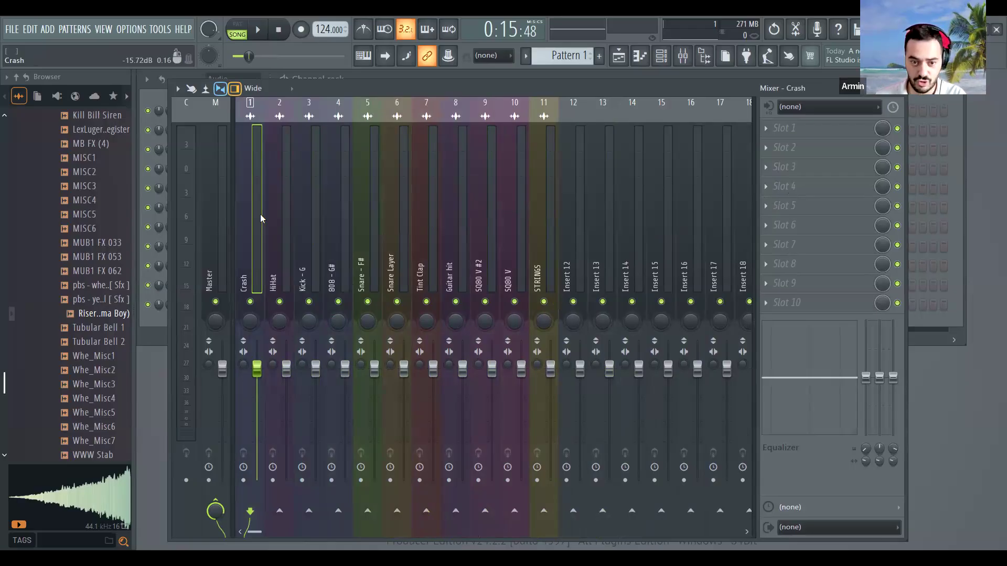
{"action": "left_click", "coordinate": [273, 215], "text": "ctrl"}
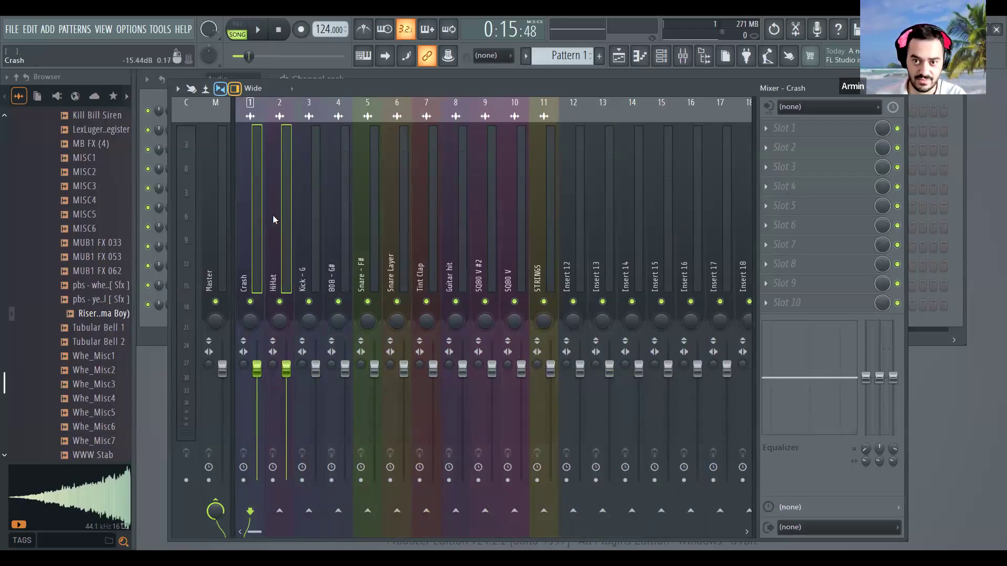
{"action": "key", "text": "F2"}
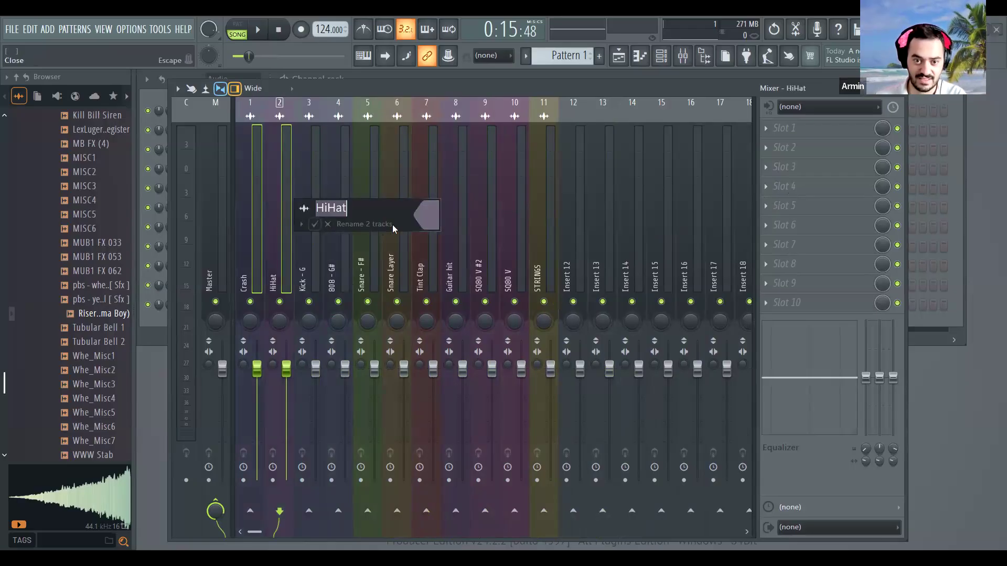
{"action": "left_click", "coordinate": [426, 214]}
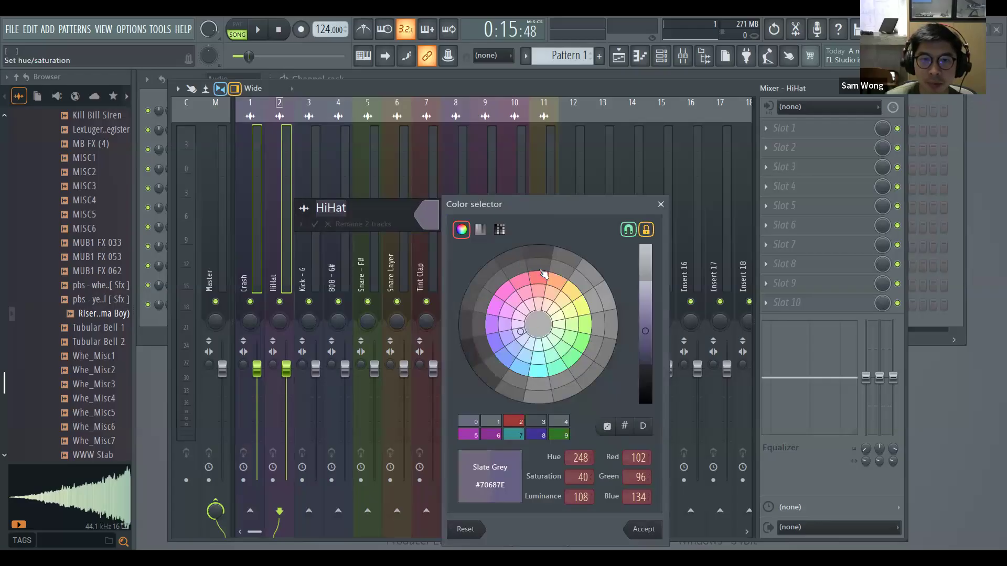
{"action": "left_click", "coordinate": [506, 292]}
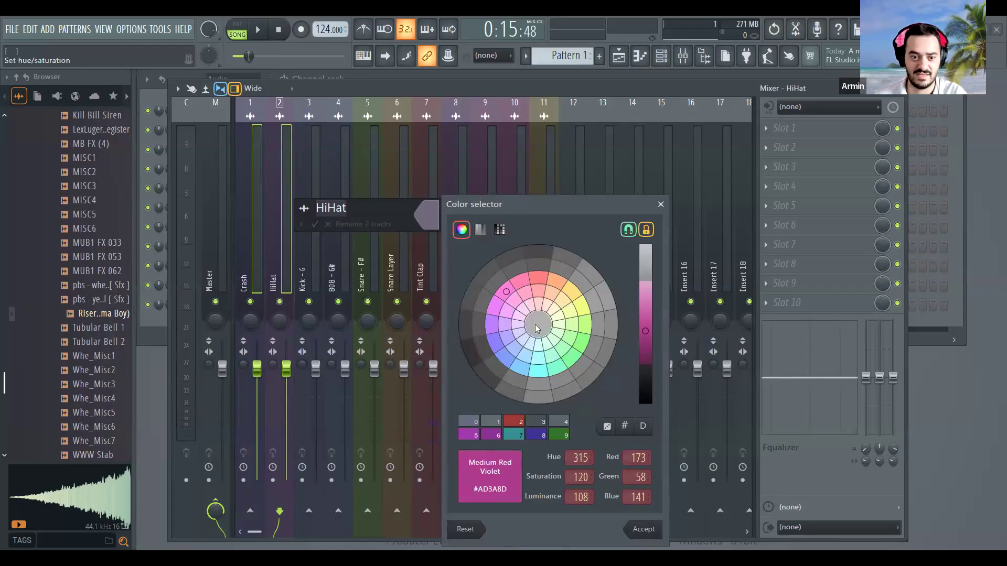
{"action": "key", "text": "Return"}
- Select the Snare - F#, Snare Layer and Tint Clap mixer tracks and colour them Sienna (#AD673A)
{"action": "left_click", "coordinate": [315, 222]}
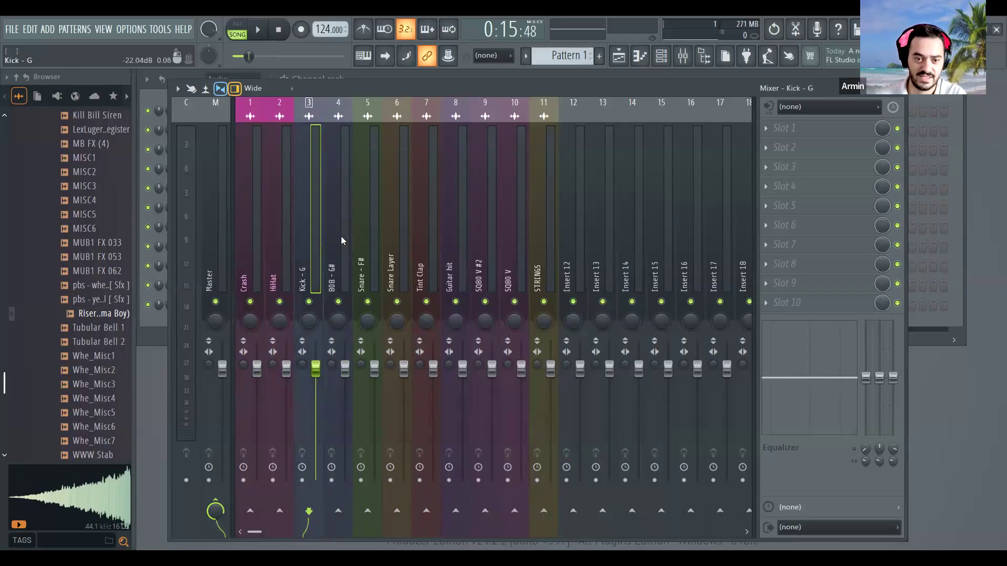
{"action": "left_click", "coordinate": [369, 236]}
{"action": "left_click_drag", "start_coordinate": [367, 233], "coordinate": [421, 236]}
{"action": "double_click", "coordinate": [422, 234]}
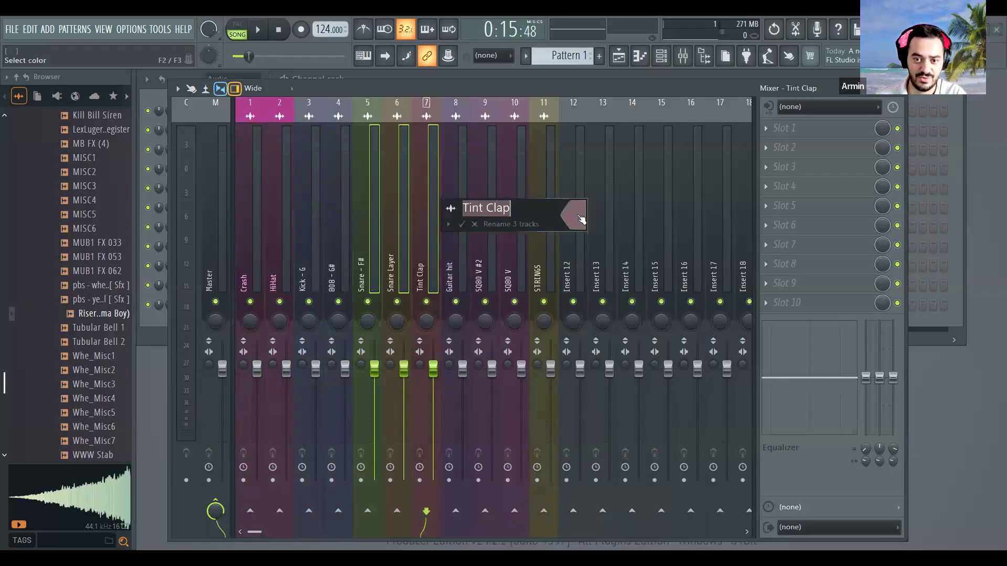
{"action": "left_click", "coordinate": [576, 219]}
{"action": "left_click", "coordinate": [702, 286]}
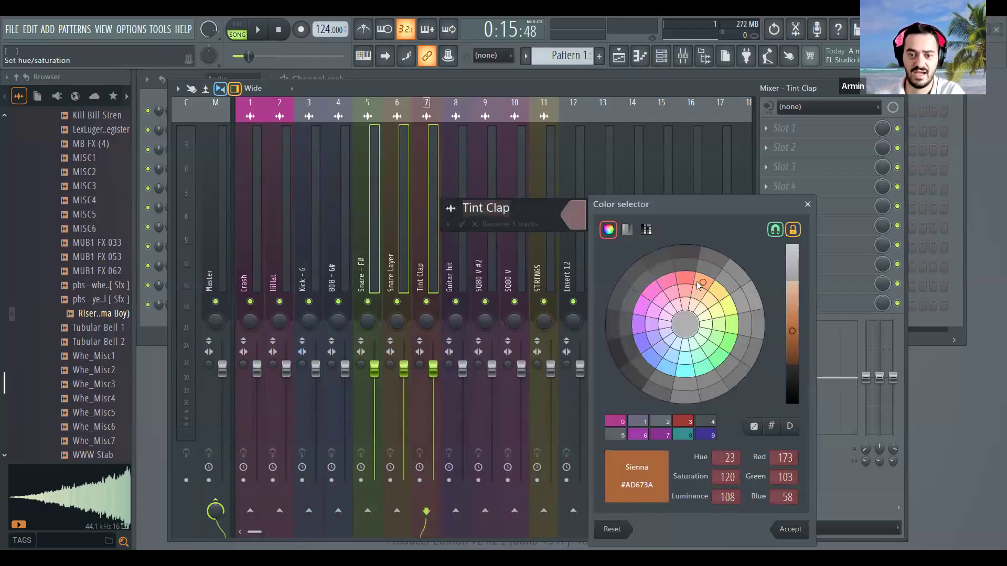
{"action": "key", "text": "Return"}
- Select the mixer tracks from Guitar hit to STRINGS and colour them Forest Green (#45AD3A)
{"action": "left_click", "coordinate": [456, 206]}
{"action": "left_click_drag", "start_coordinate": [501, 206], "coordinate": [531, 206]}
{"action": "double_click", "coordinate": [530, 206]}
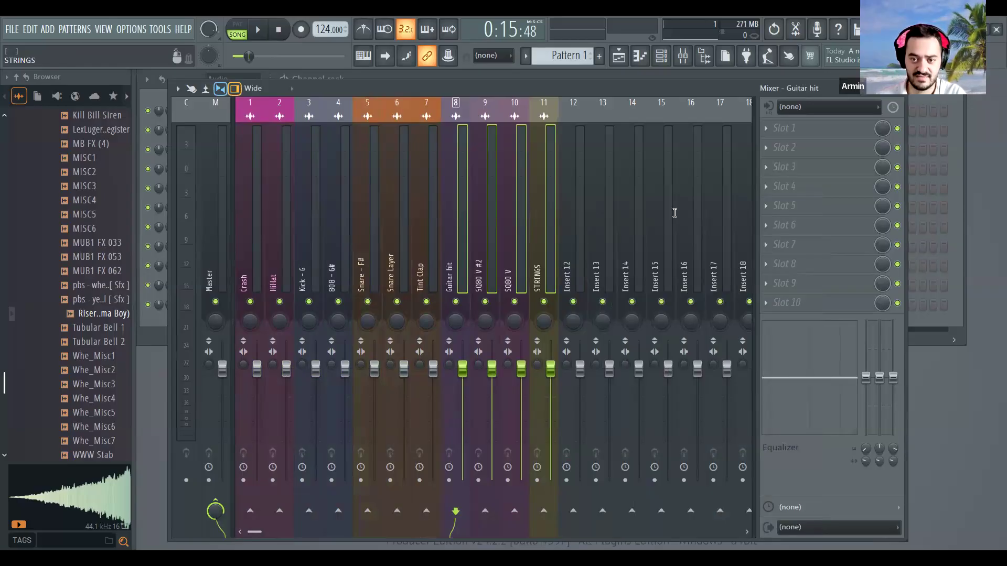
{"action": "left_click", "coordinate": [691, 218]}
{"action": "left_click", "coordinate": [849, 341]}
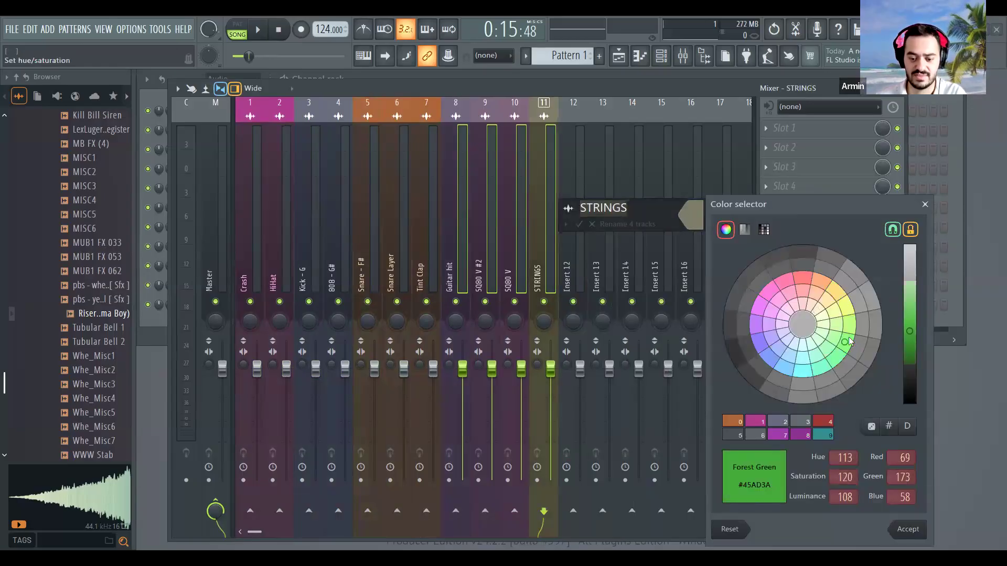
{"action": "key", "text": "Return"}
{"action": "left_click", "coordinate": [495, 229]}
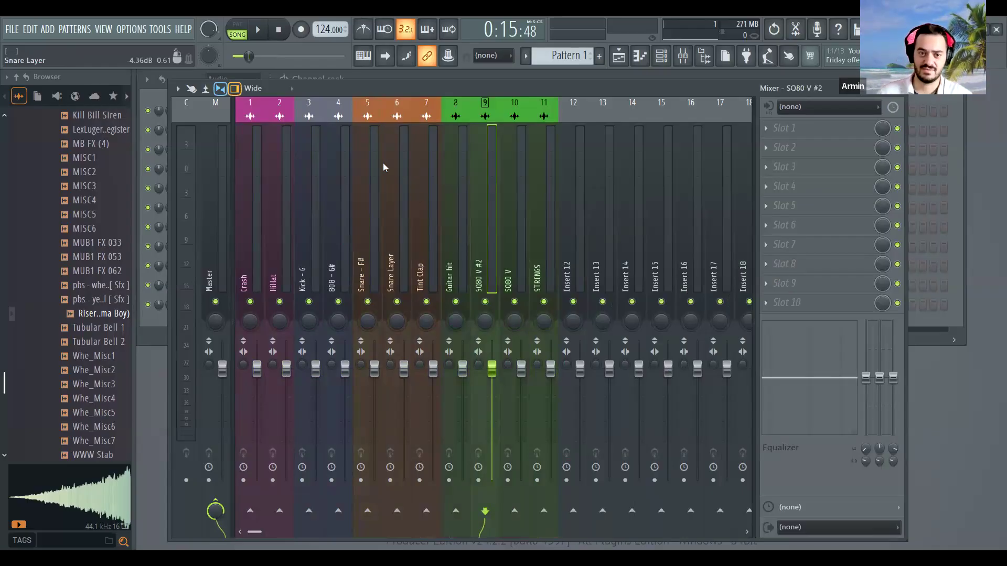
- Reset the Crash mixer track's icon to none
{"action": "left_click", "coordinate": [250, 117]}
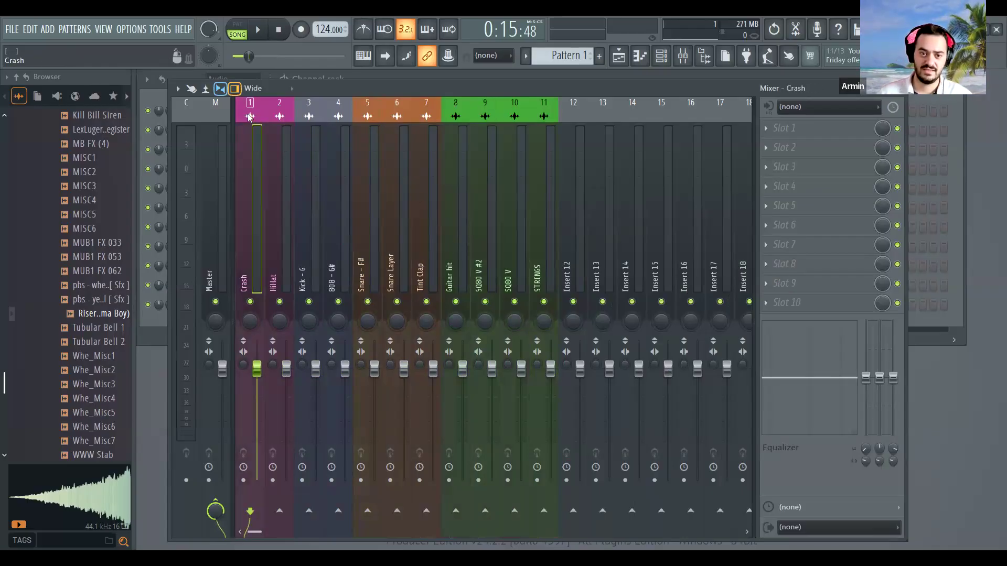
{"action": "right_click", "coordinate": [250, 116]}
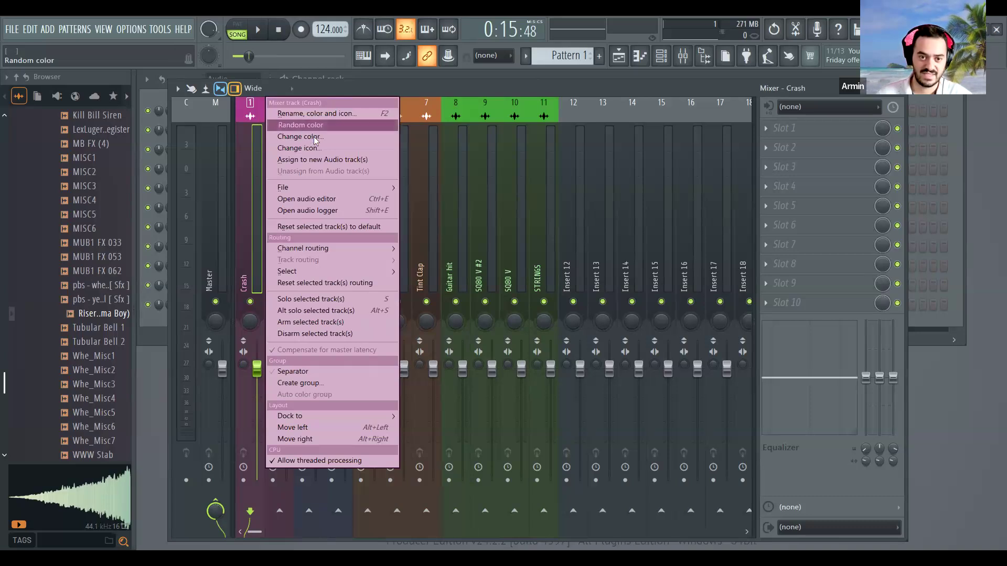
{"action": "left_click", "coordinate": [331, 148]}
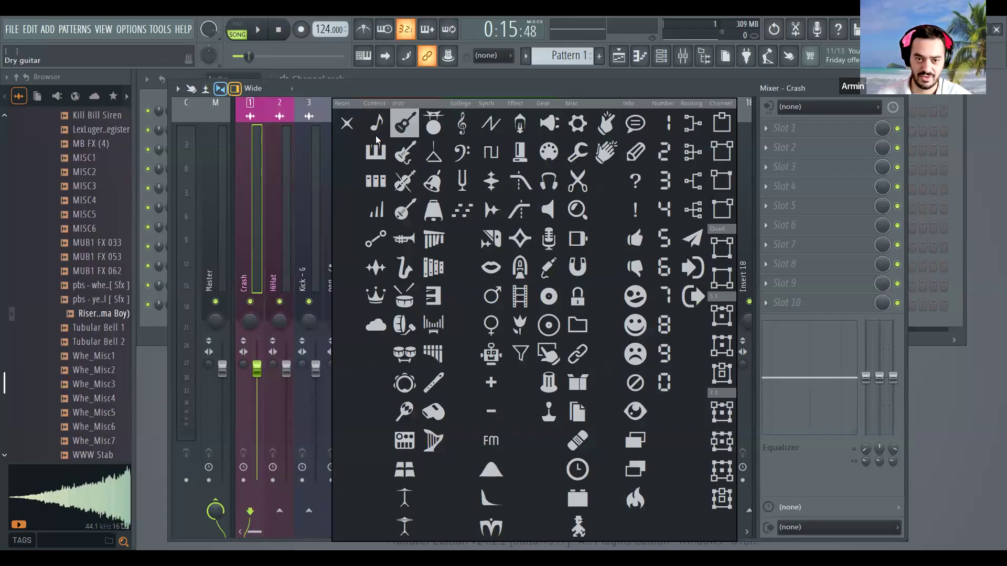
{"action": "left_click", "coordinate": [346, 123]}
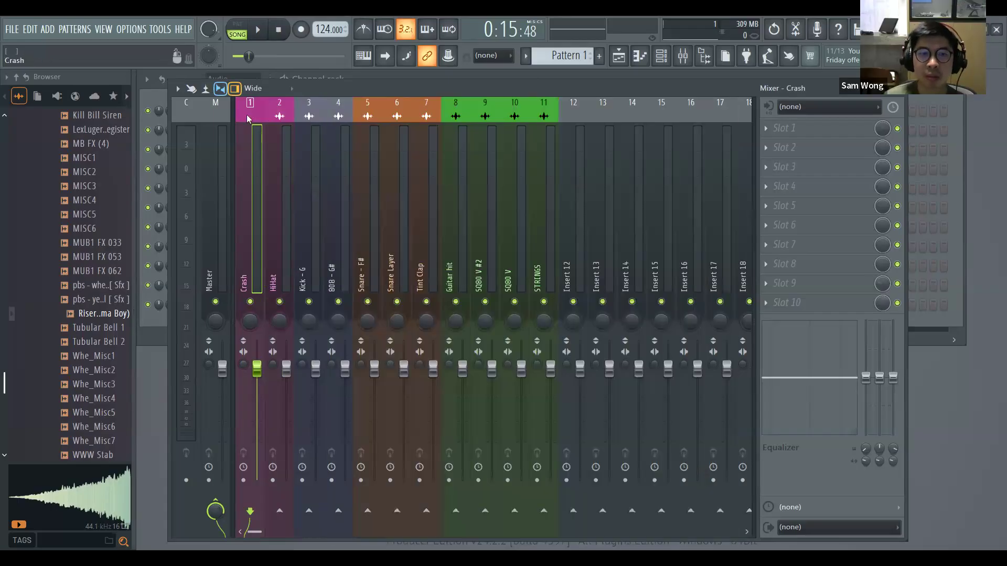
- Give the Crash and HiHat mixer tracks the cymbal stand icon
{"action": "right_click", "coordinate": [249, 117]}
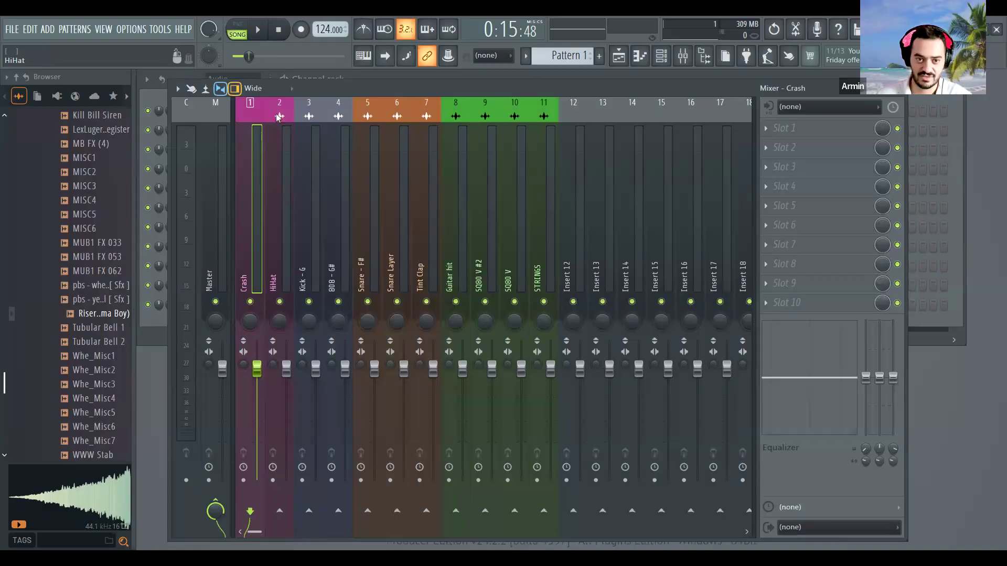
{"action": "right_click", "coordinate": [251, 114]}
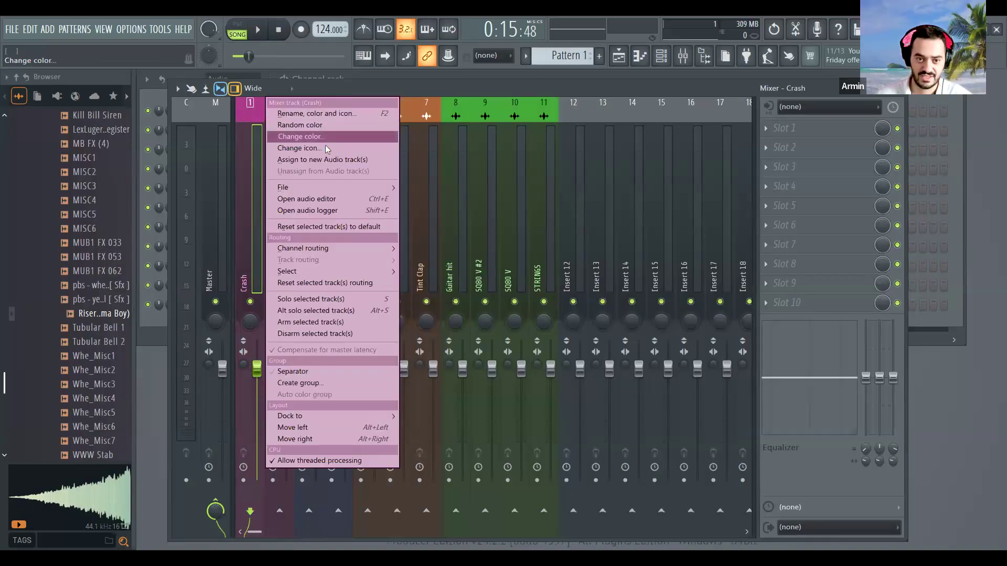
{"action": "left_click", "coordinate": [326, 148]}
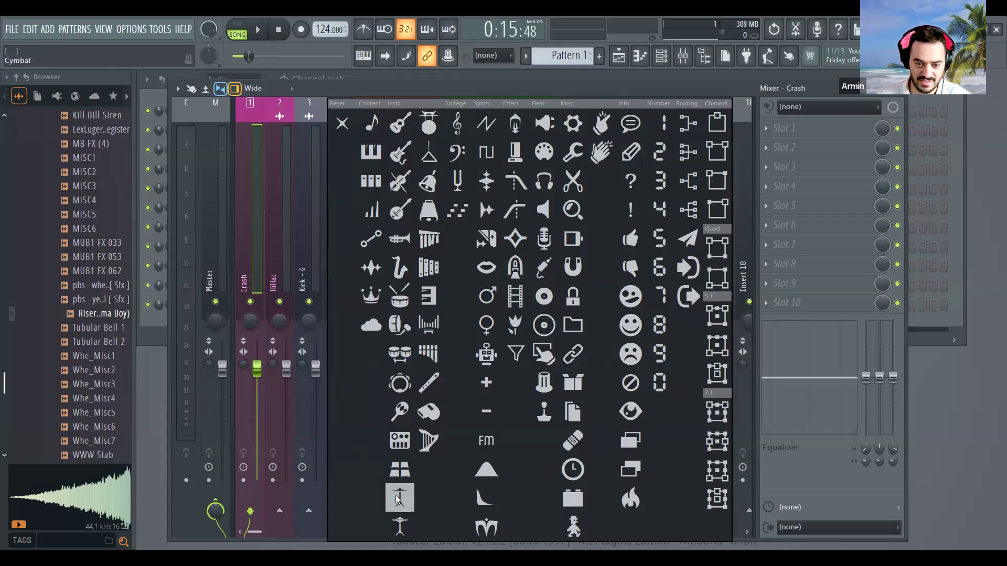
{"action": "left_click", "coordinate": [404, 522]}
{"action": "right_click", "coordinate": [282, 116]}
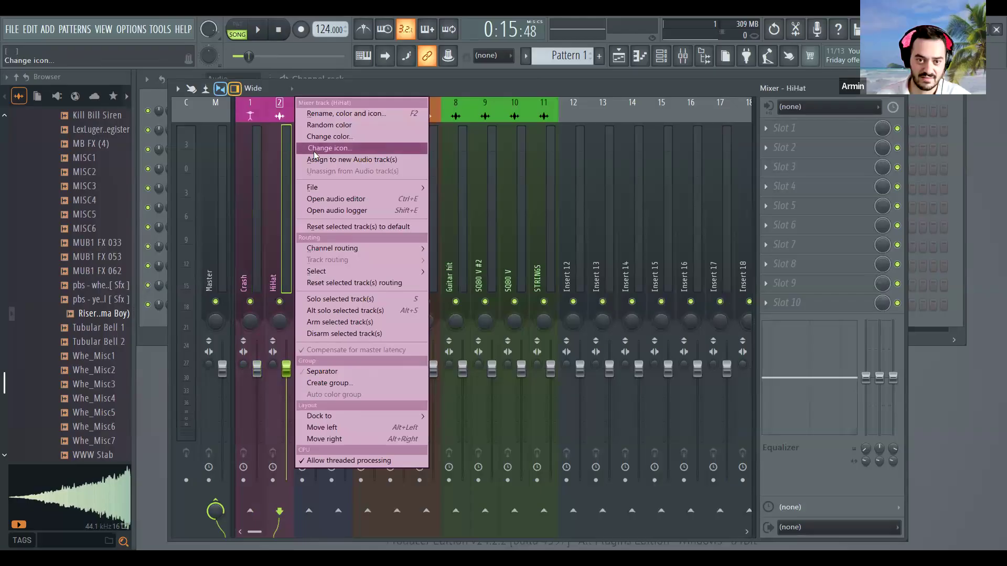
{"action": "key", "text": "Return"}
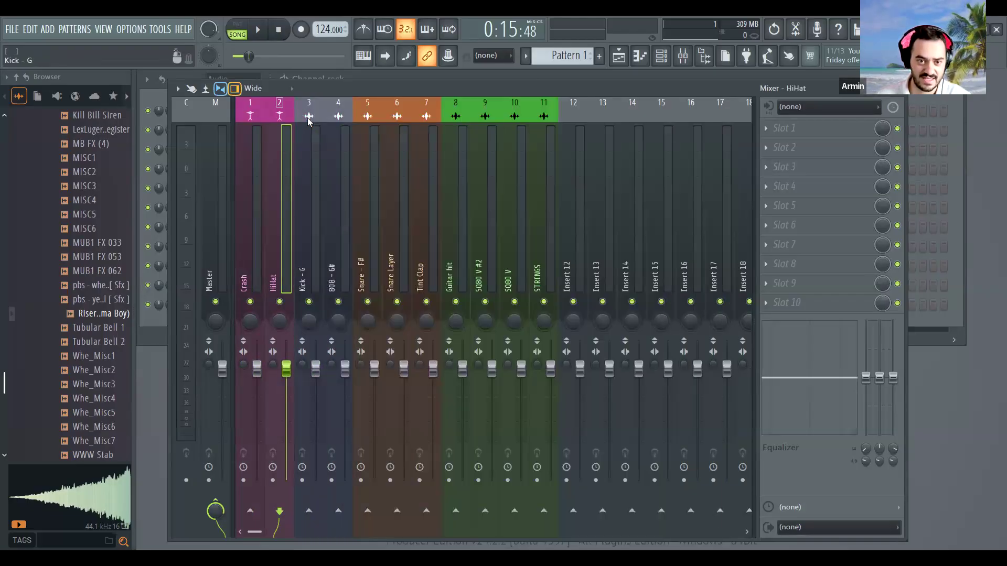
- Change the icons of the Kick - G and 808 - G# mixer tracks to Kick drum
{"action": "left_click", "coordinate": [309, 126]}
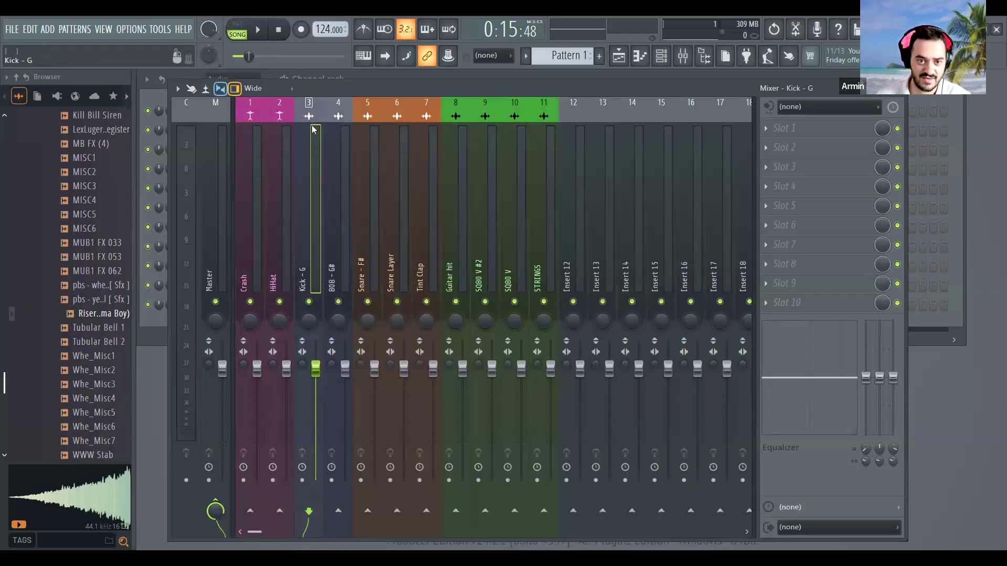
{"action": "right_click", "coordinate": [313, 128]}
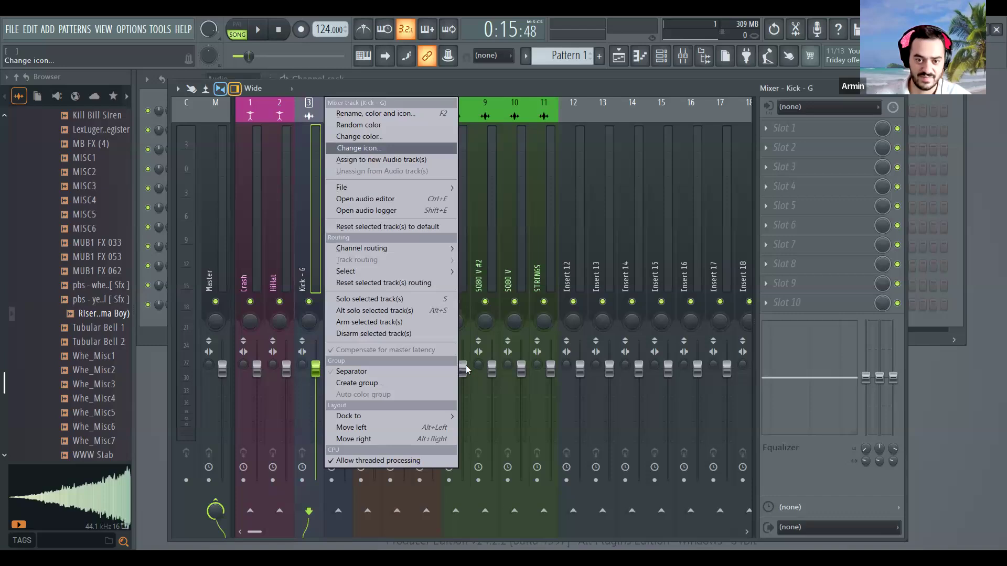
{"action": "key", "text": "Return"}
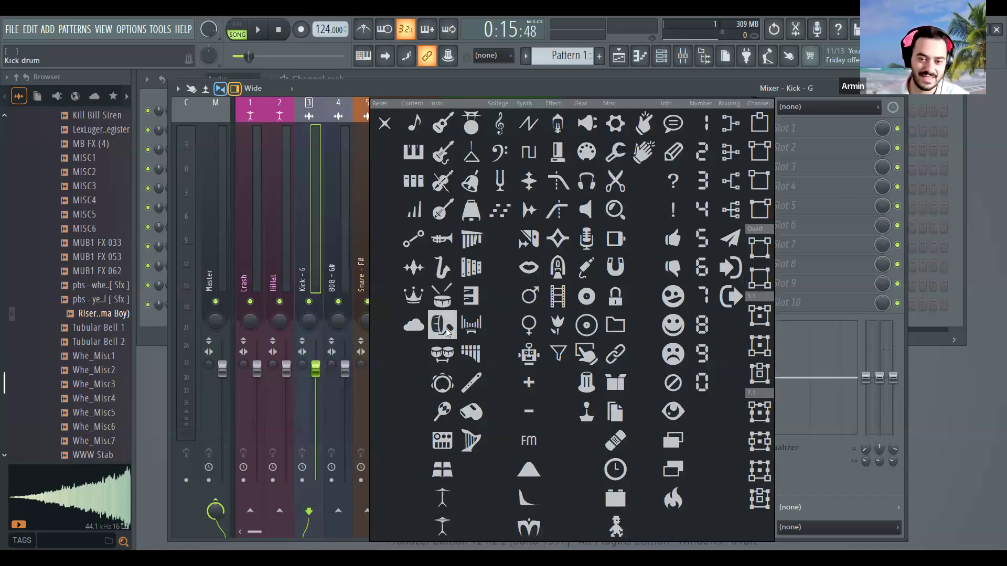
{"action": "left_click", "coordinate": [447, 333]}
{"action": "right_click", "coordinate": [351, 220]}
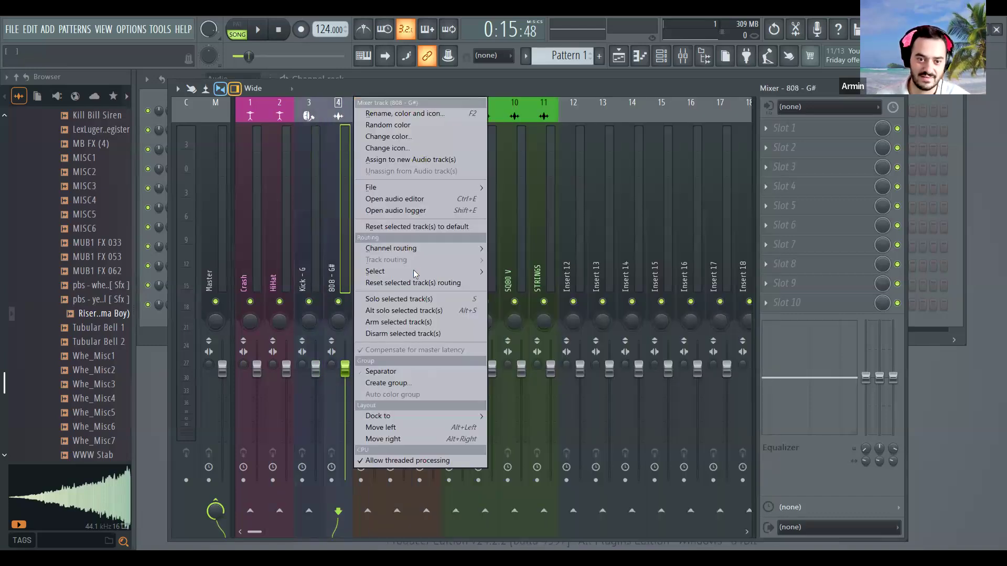
{"action": "left_click", "coordinate": [389, 148]}
{"action": "left_click", "coordinate": [463, 324]}
- Change the icons of the Snare - F#, Snare Layer and Tint Clap mixer tracks to Snare drum
{"action": "left_click", "coordinate": [374, 210]}
{"action": "right_click", "coordinate": [373, 210]}
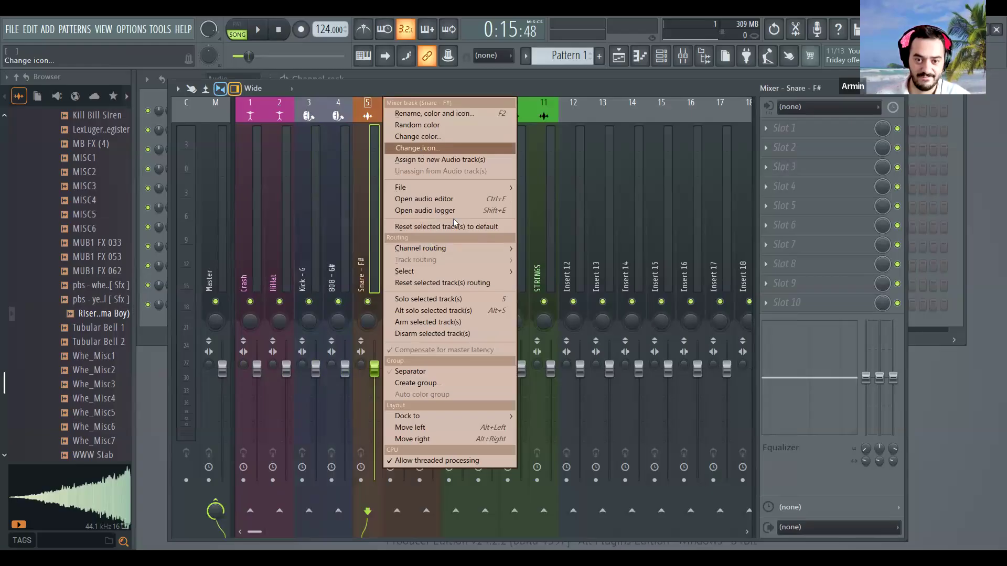
{"action": "left_click", "coordinate": [422, 149]}
{"action": "left_click", "coordinate": [494, 297]}
{"action": "right_click", "coordinate": [411, 143]}
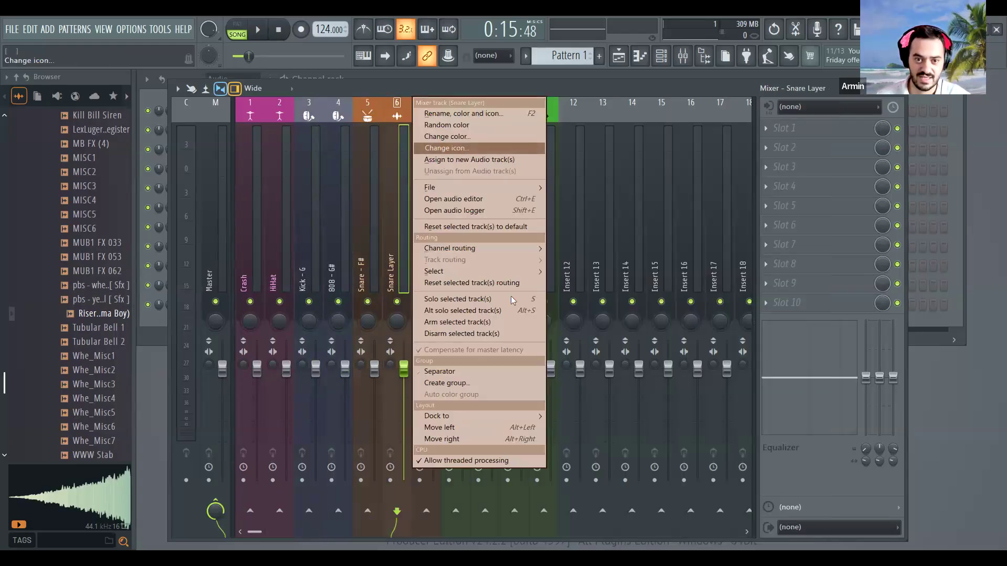
{"action": "left_click", "coordinate": [511, 296]}
{"action": "left_click", "coordinate": [428, 120]}
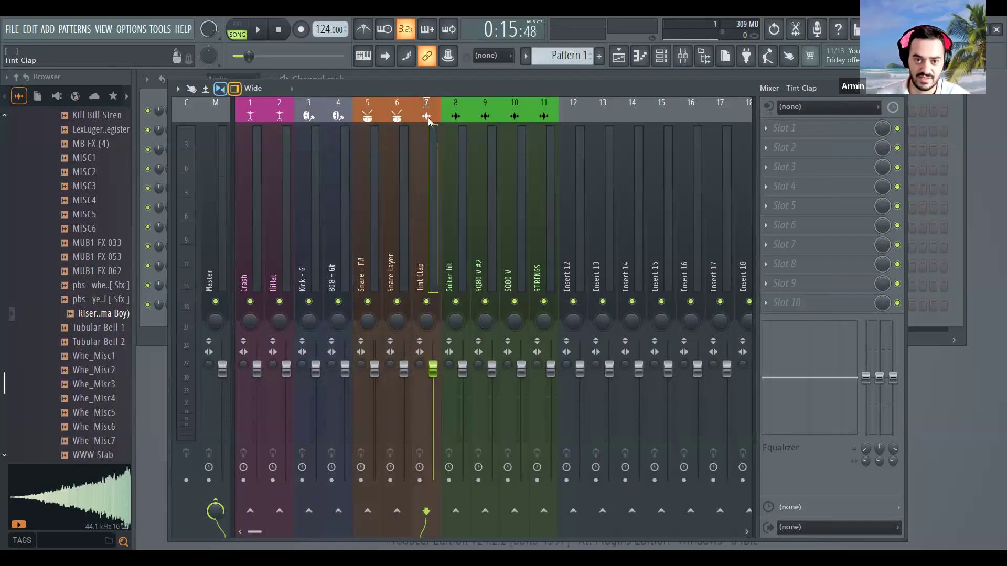
{"action": "right_click", "coordinate": [429, 121]}
{"action": "left_click", "coordinate": [467, 150]}
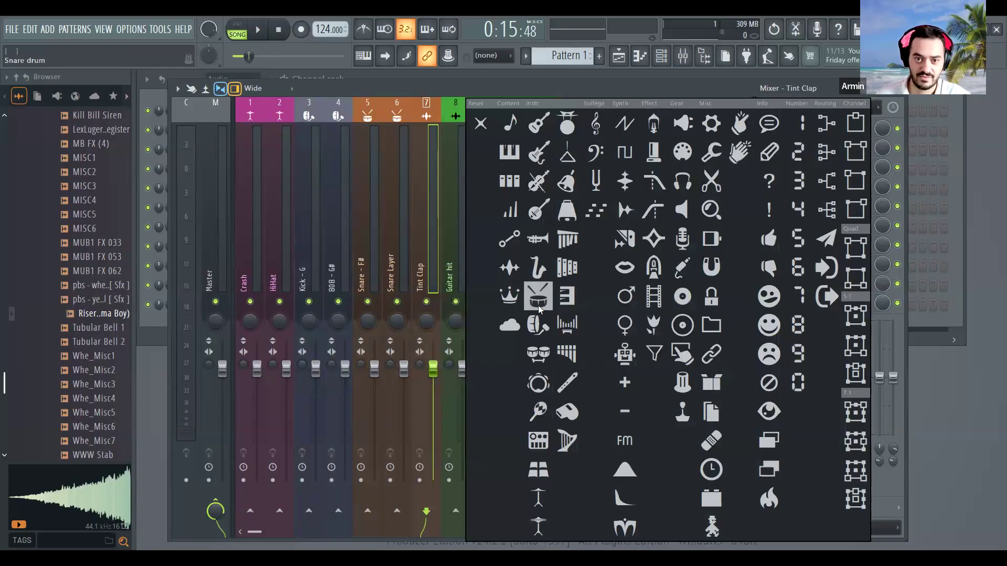
{"action": "left_click", "coordinate": [539, 309]}
- Set the Guitar hit track's icon to Electric guitar and the SQ80 V #2 track's icon to Melodic score
{"action": "right_click", "coordinate": [456, 116]}
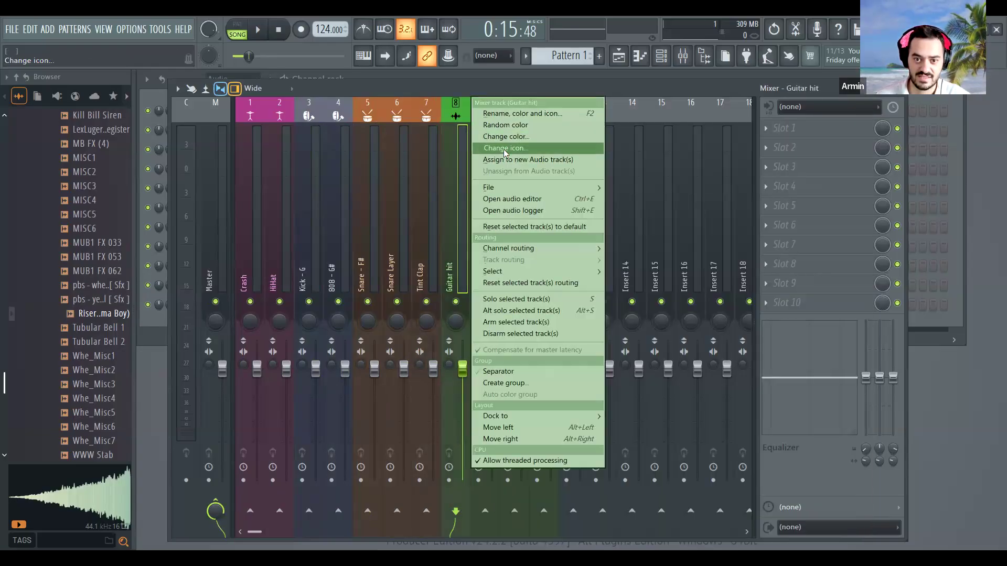
{"action": "left_click", "coordinate": [505, 149]}
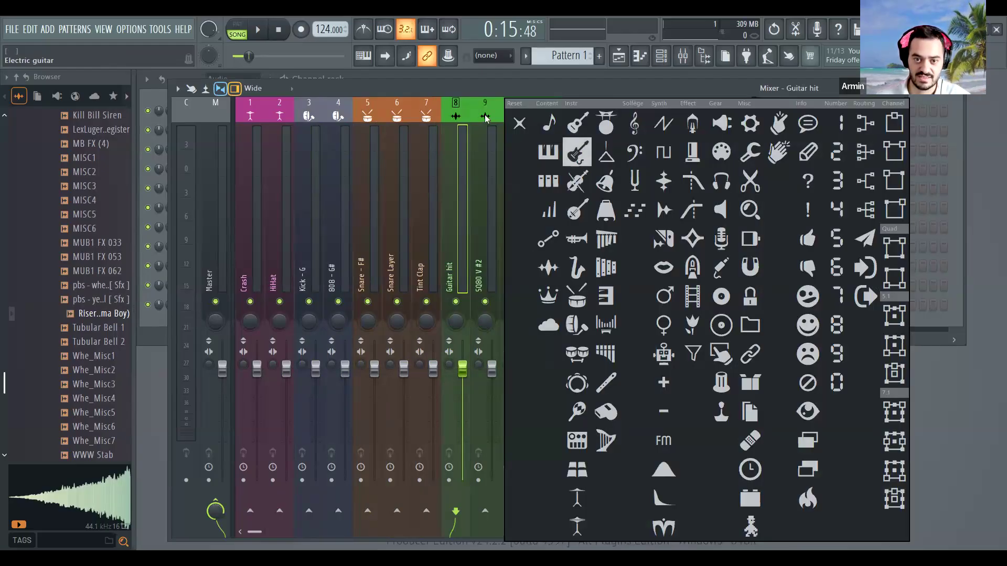
{"action": "left_click", "coordinate": [576, 157]}
{"action": "right_click", "coordinate": [485, 115]}
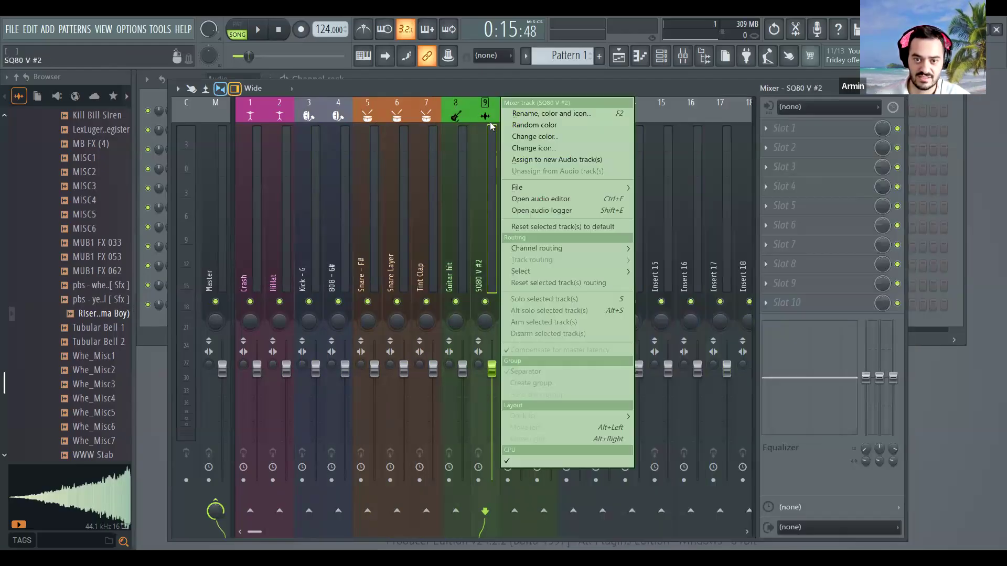
{"action": "left_click", "coordinate": [615, 151]}
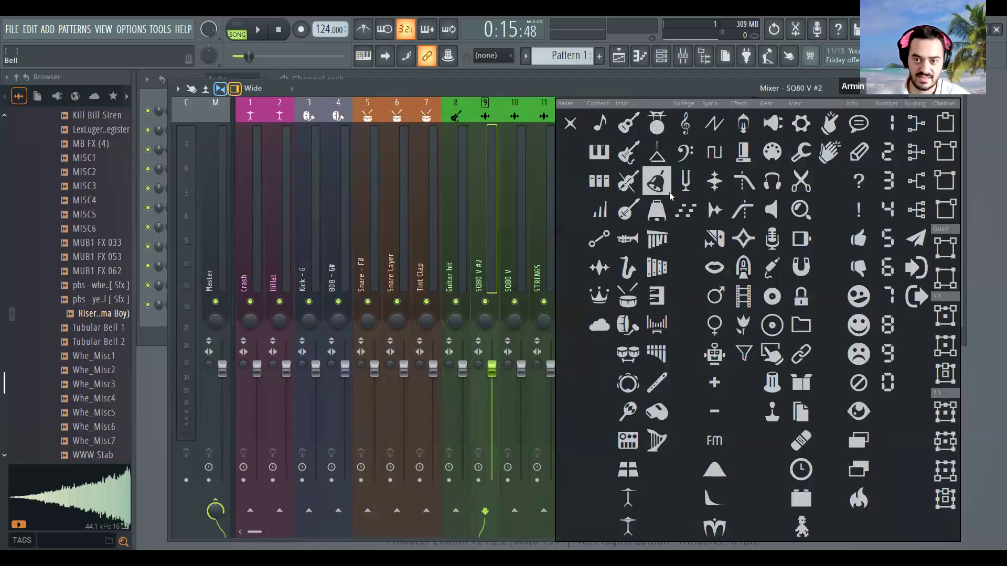
{"action": "left_click", "coordinate": [593, 163]}
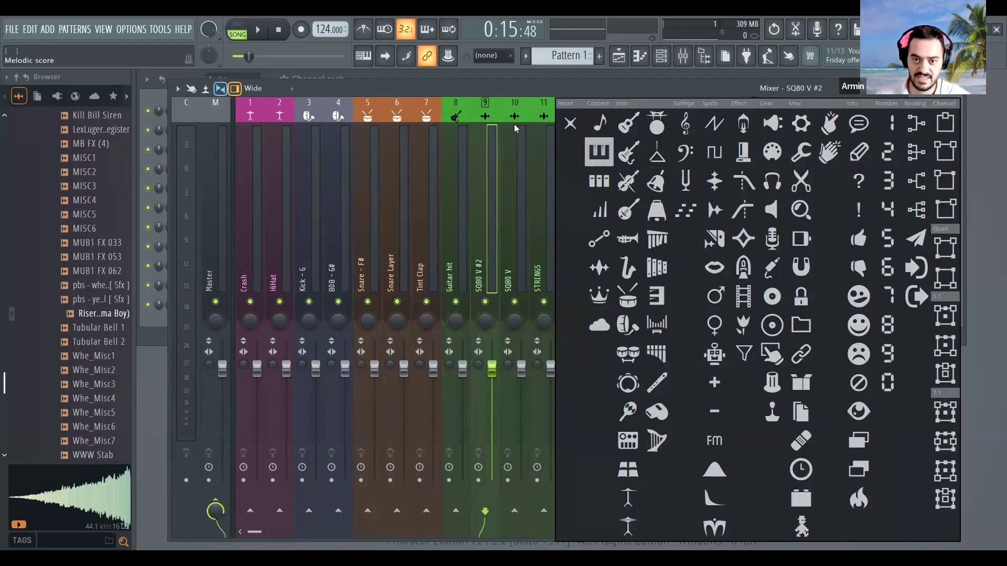
- Give the SQ80 V mixer track the Melodic score icon and the STRINGS track the violin icon
{"action": "right_click", "coordinate": [514, 120]}
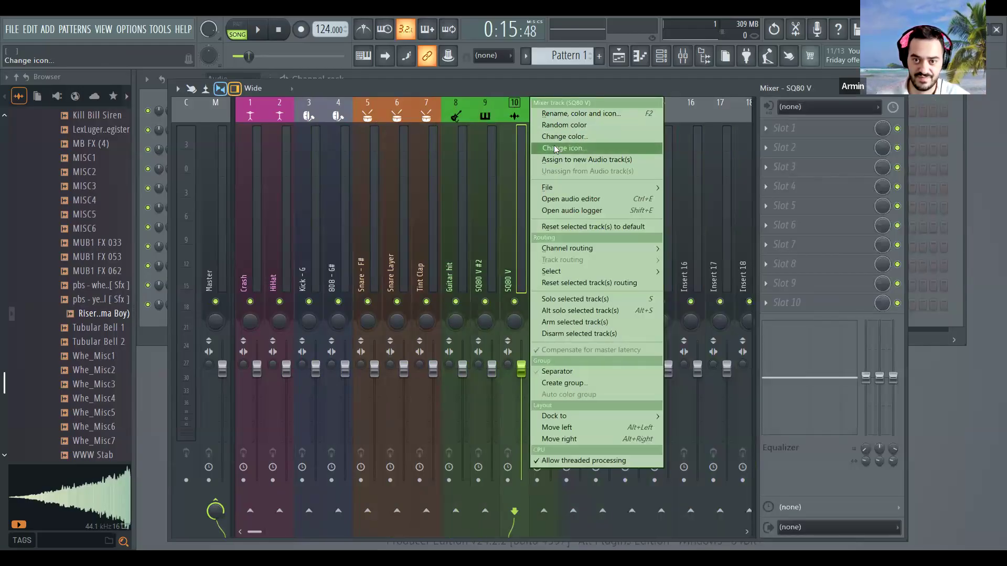
{"action": "left_click", "coordinate": [602, 147]}
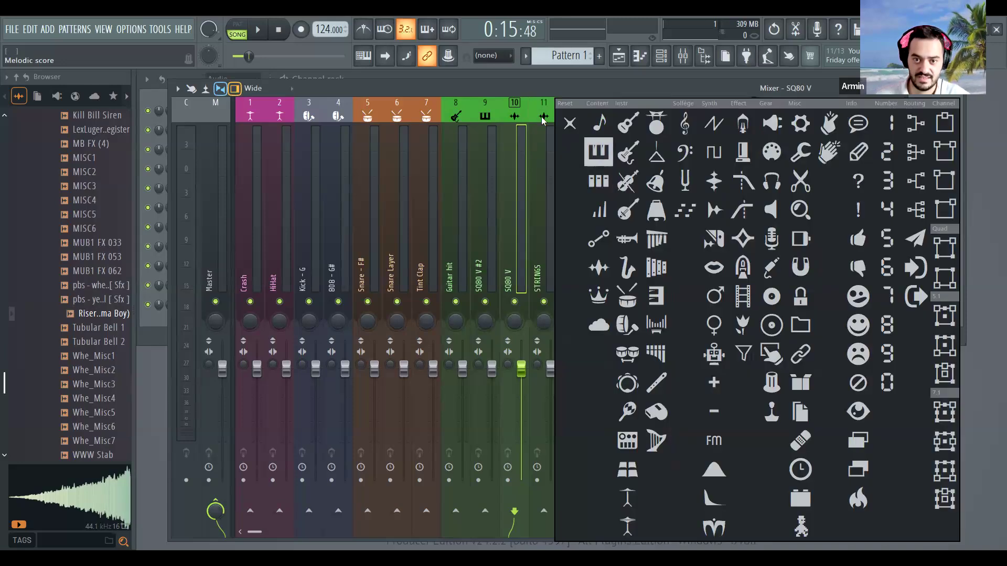
{"action": "left_click", "coordinate": [603, 161]}
{"action": "right_click", "coordinate": [544, 116]}
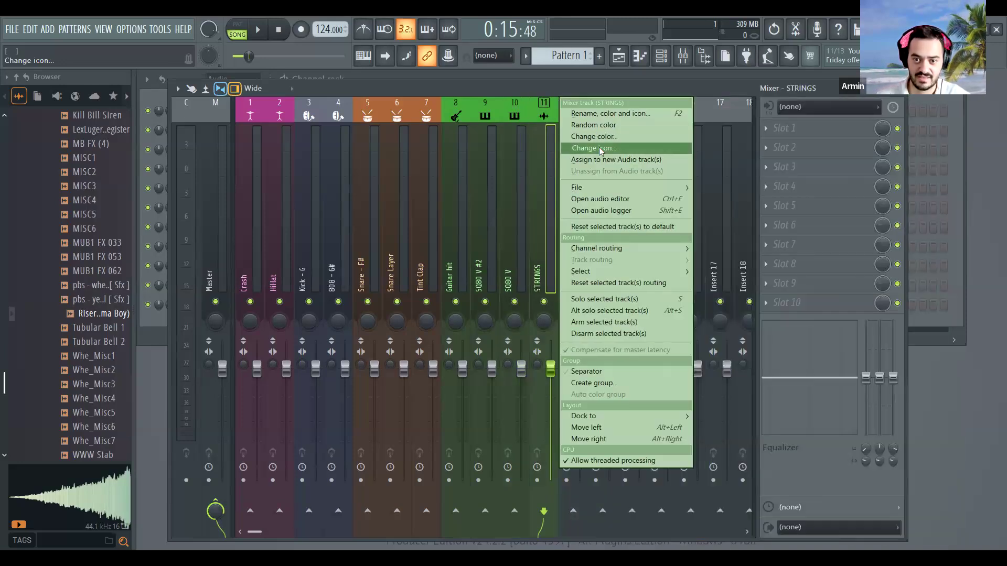
{"action": "left_click", "coordinate": [603, 149]}
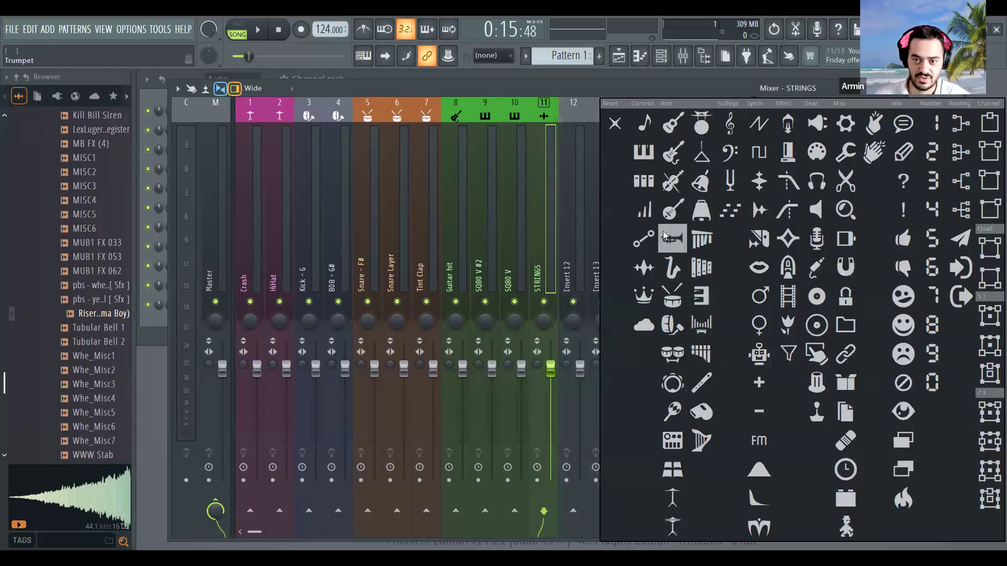
{"action": "left_click", "coordinate": [672, 182]}
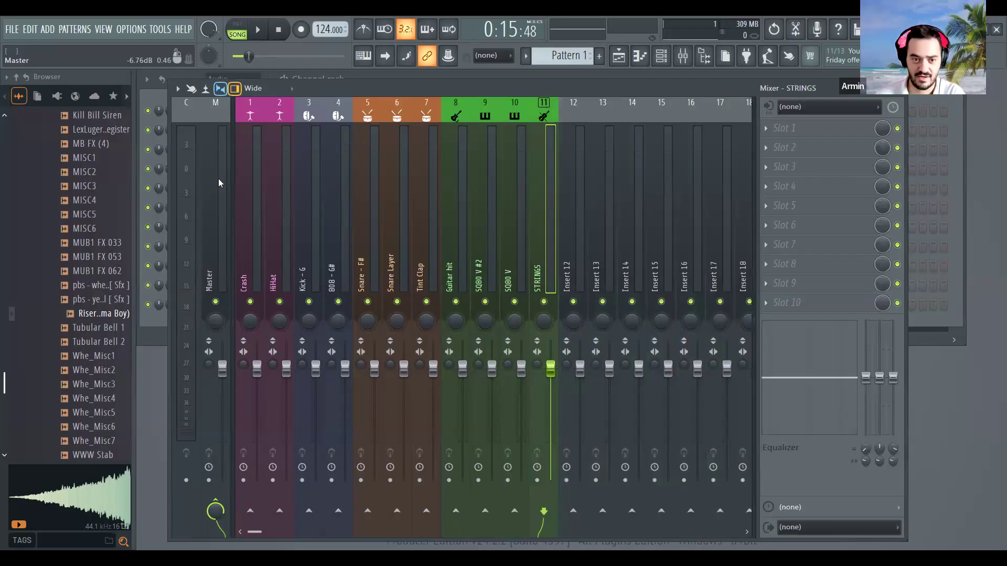
- Move the Kick - G through STRINGS mixer tracks one slot to the right, leaving an empty insert after HiHat
{"action": "left_click", "coordinate": [256, 186]}
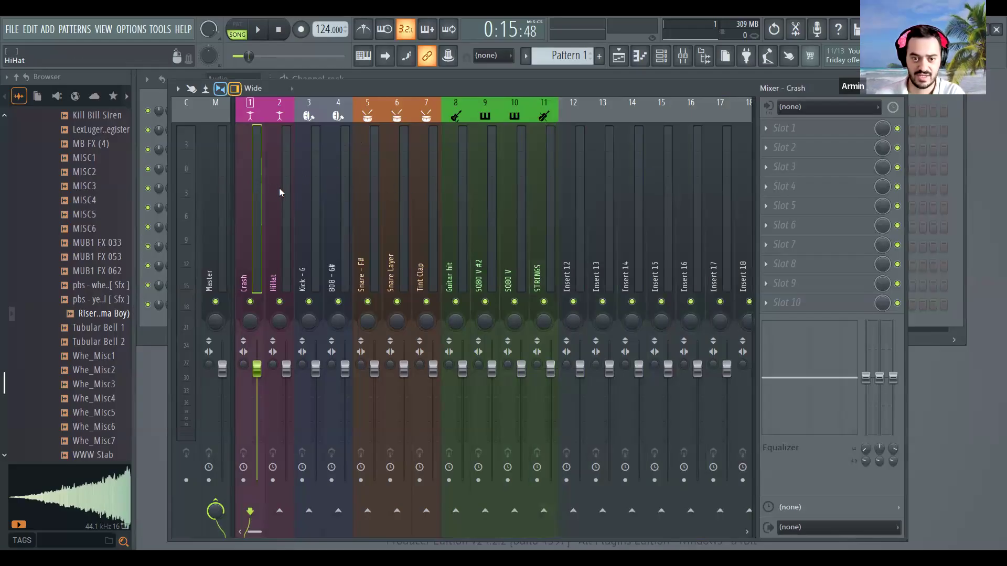
{"action": "left_click", "coordinate": [307, 197]}
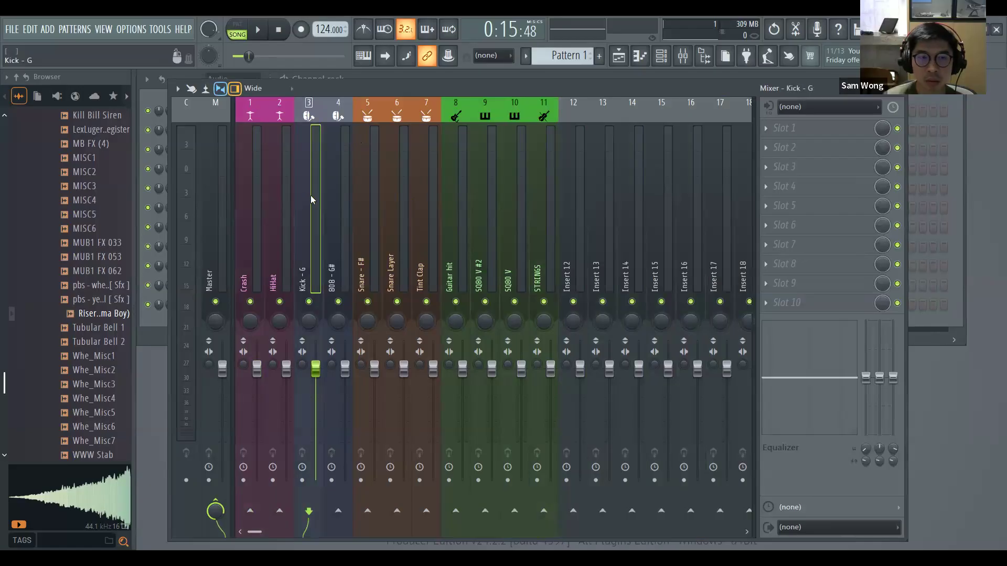
{"action": "left_click_drag", "start_coordinate": [311, 195], "coordinate": [538, 188]}
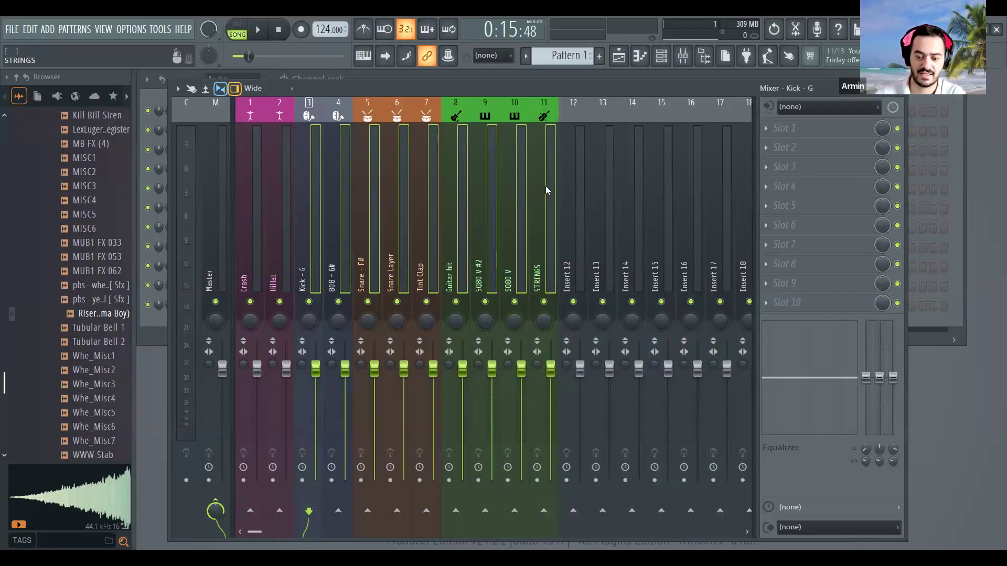
{"action": "key", "text": "alt+Right"}
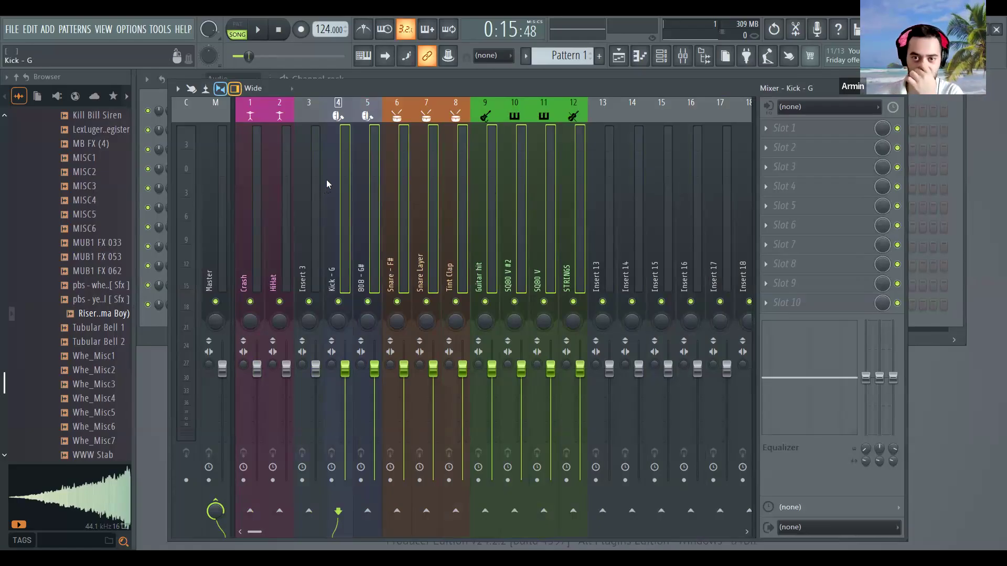
- Rename the empty Insert 3 mixer track as Cymbals Bus and colour it Brown (#9F3835)
{"action": "left_click", "coordinate": [313, 192]}
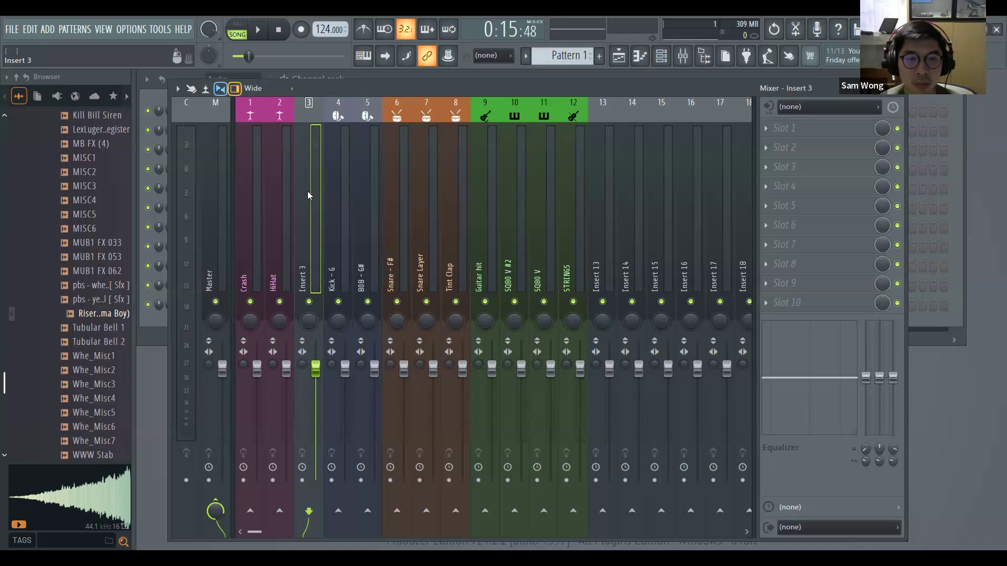
{"action": "key", "text": "F2"}
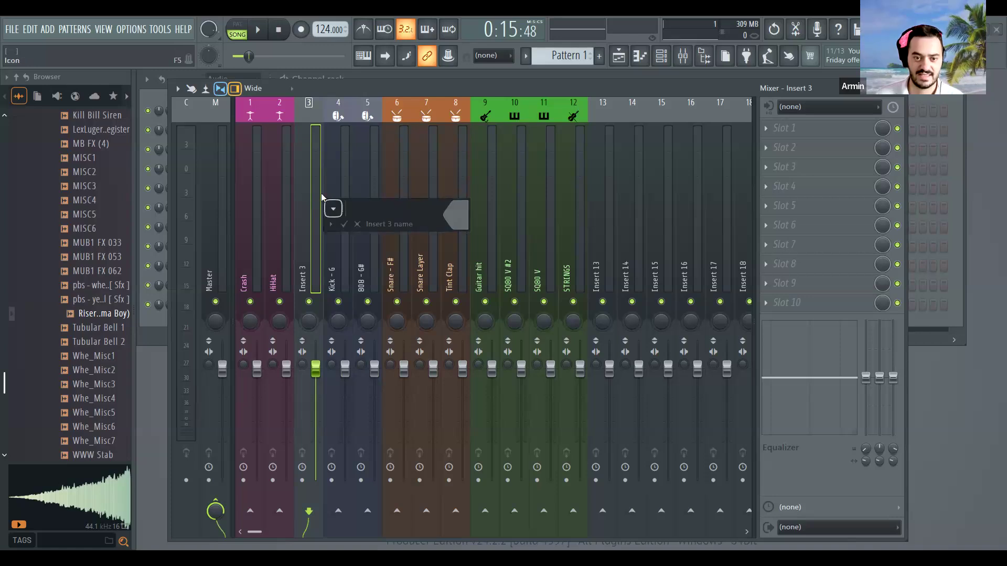
{"action": "type", "text": "Cymbals"}
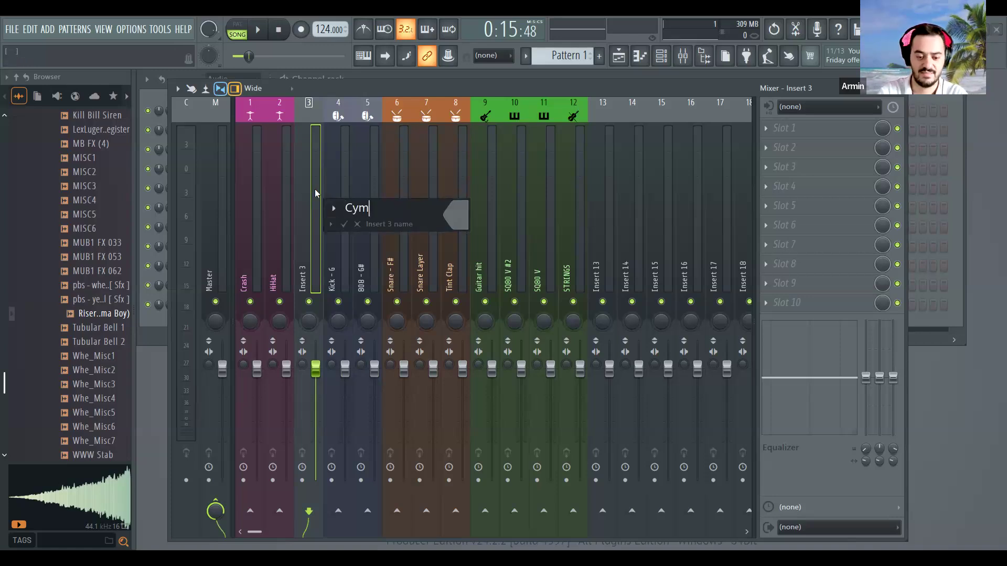
{"action": "type", "text": "Bus"}
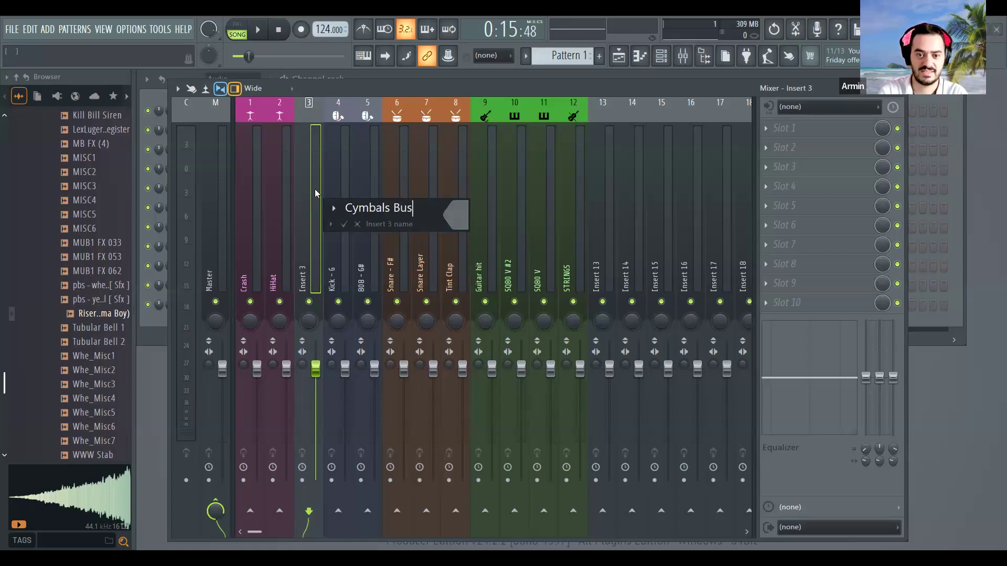
{"action": "left_click", "coordinate": [456, 215]}
{"action": "left_click", "coordinate": [569, 280]}
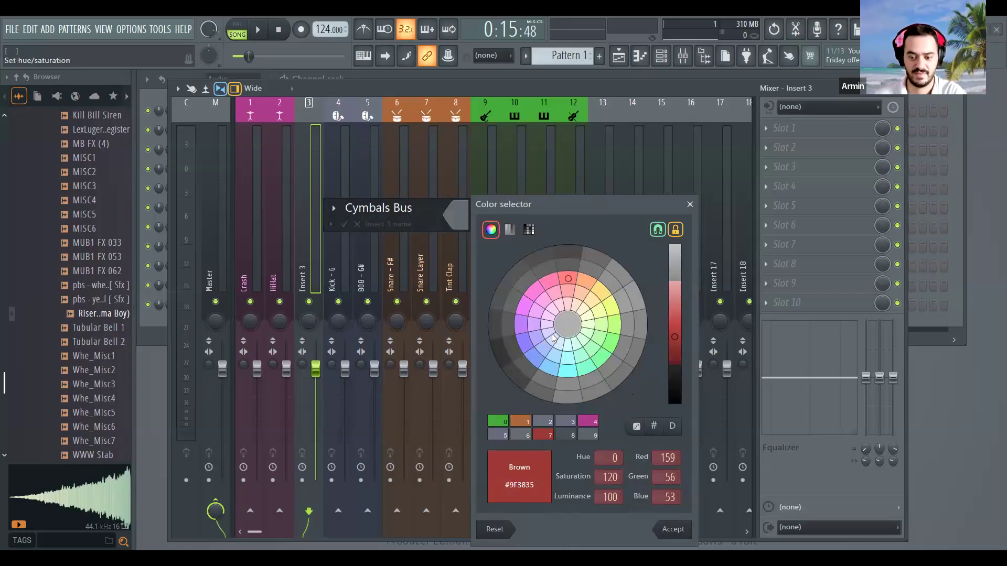
{"action": "key", "text": "Return"}
- Add separators to the Crash, HiHat and Cymbals Bus mixer tracks
{"action": "left_click_drag", "start_coordinate": [307, 233], "coordinate": [254, 222]}
{"action": "right_click", "coordinate": [300, 208]}
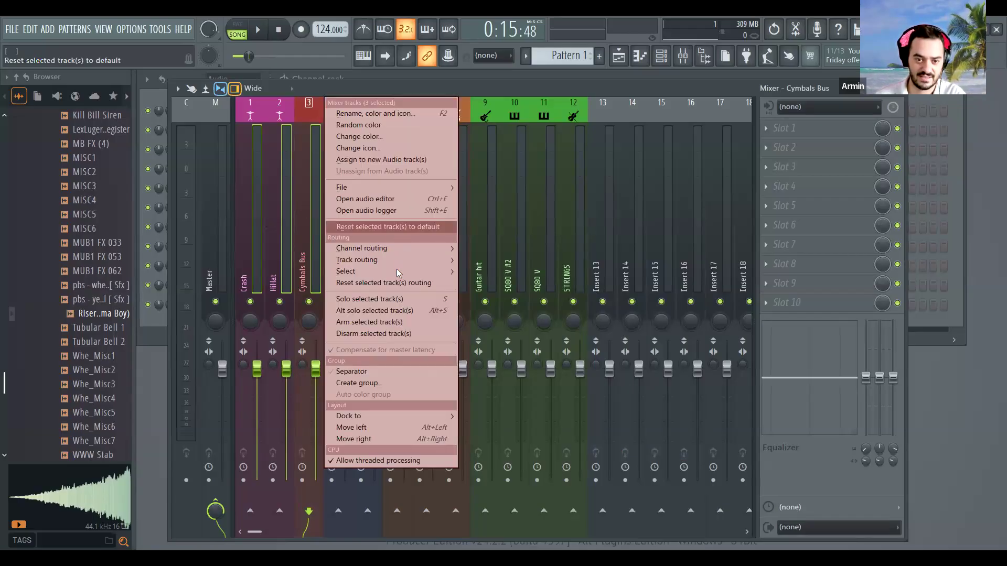
{"action": "left_click", "coordinate": [380, 384]}
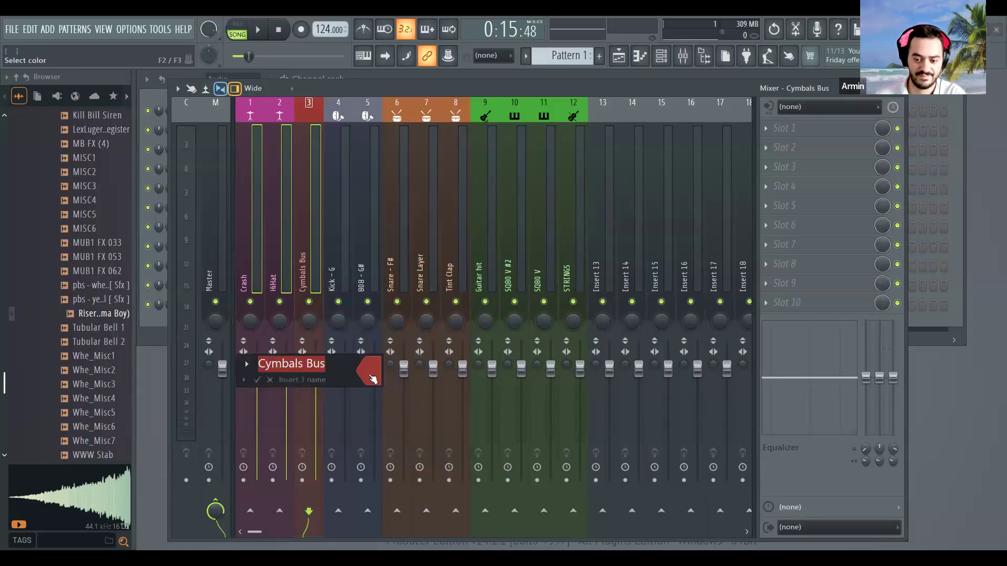
{"action": "left_click", "coordinate": [270, 380]}
{"action": "right_click", "coordinate": [275, 378]}
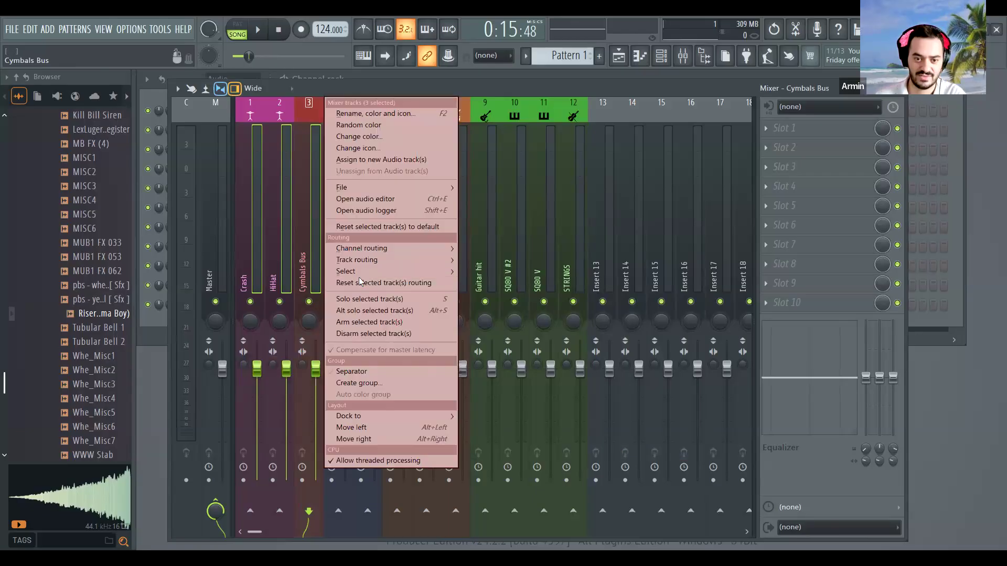
{"action": "left_click", "coordinate": [371, 370]}
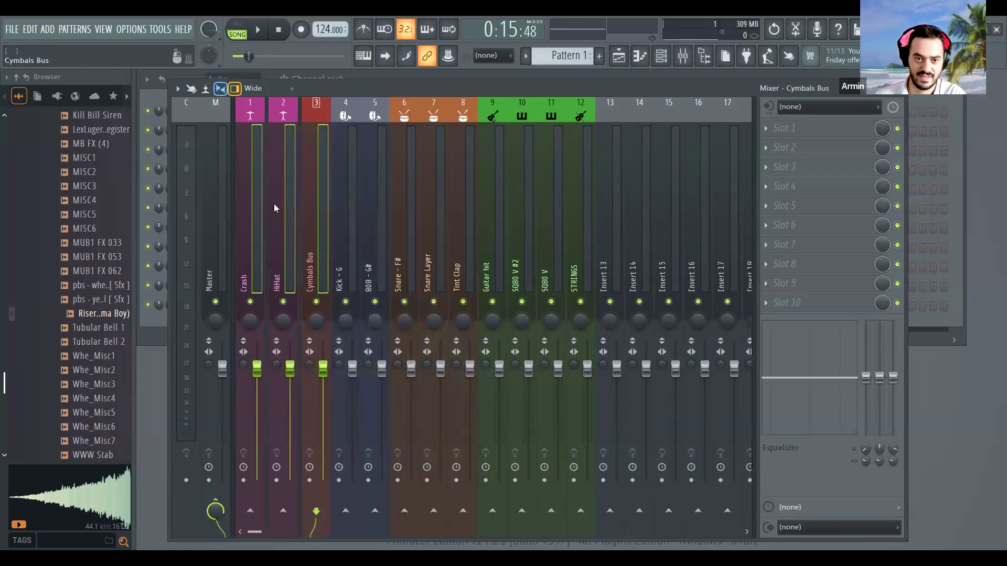
{"action": "left_click", "coordinate": [304, 202]}
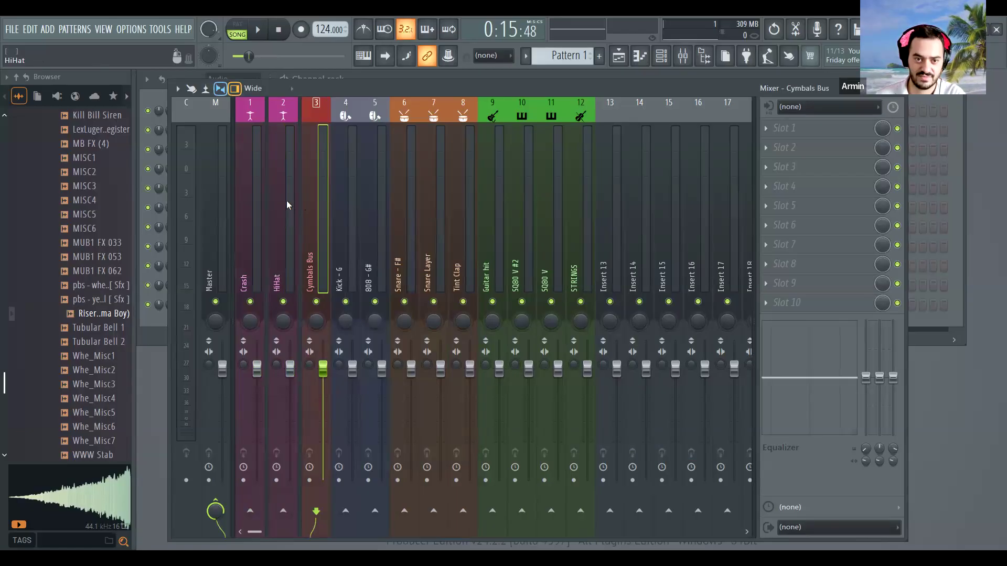
- Remove the separators from the Crash, HiHat and Cymbals Bus tracks and create a group from them, keeping the name Crash
{"action": "left_click_drag", "start_coordinate": [308, 201], "coordinate": [256, 203]}
{"action": "right_click", "coordinate": [256, 203]}
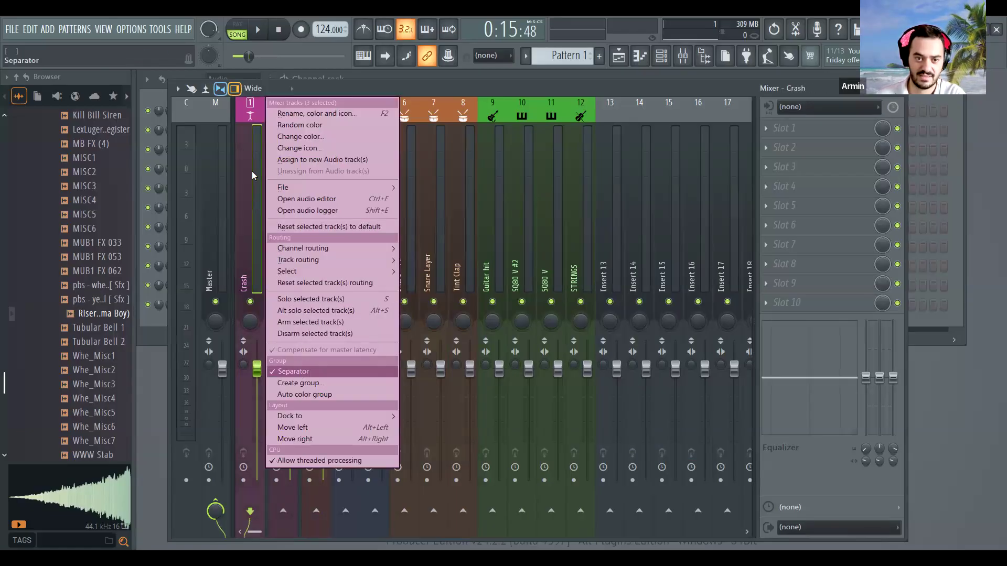
{"action": "left_click", "coordinate": [295, 372]}
{"action": "right_click", "coordinate": [252, 198]}
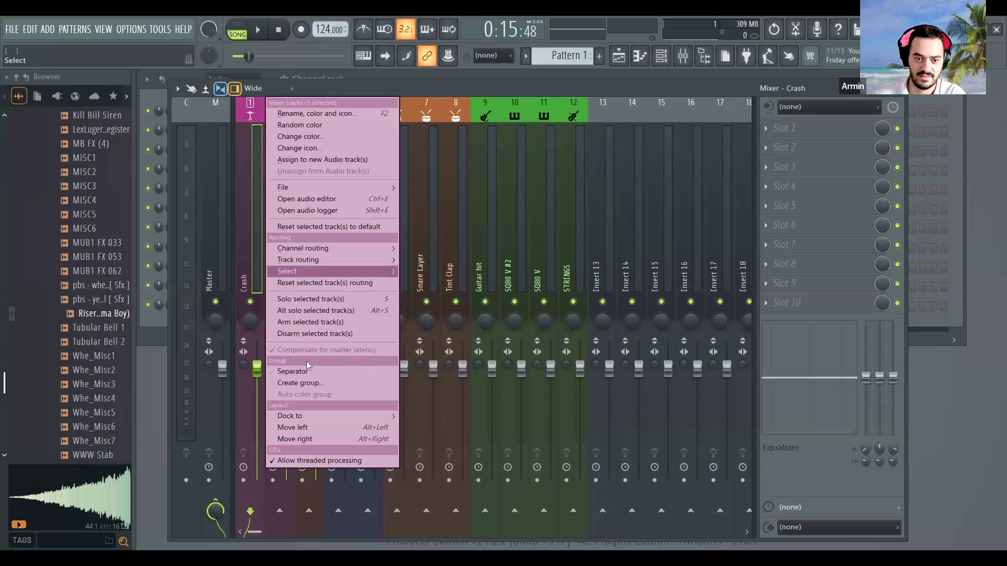
{"action": "left_click", "coordinate": [309, 385]}
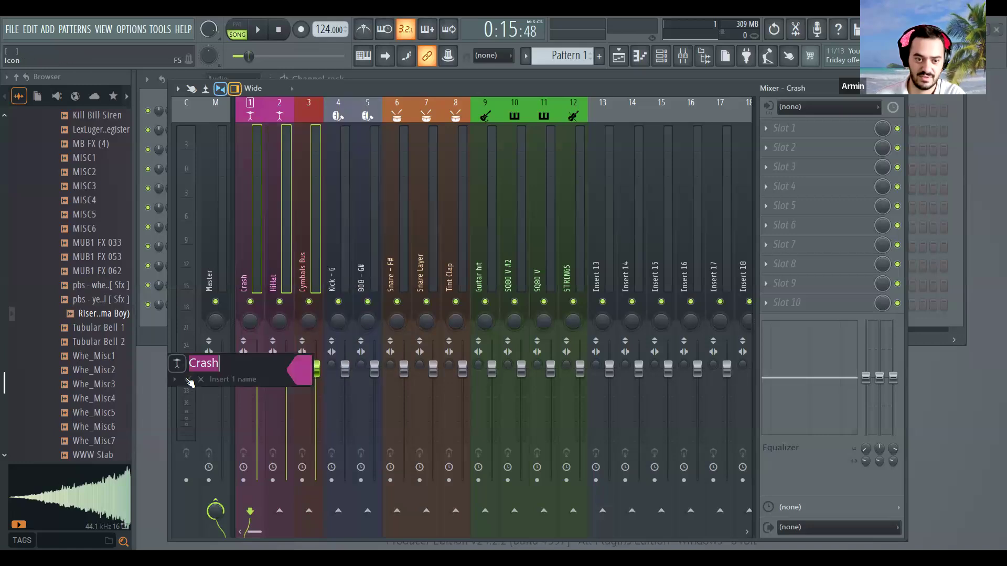
{"action": "left_click", "coordinate": [187, 380]}
- Turn on the separator for the Cymbals Bus mixer track alone
{"action": "left_click", "coordinate": [315, 223]}
{"action": "left_click", "coordinate": [278, 212]}
{"action": "left_click", "coordinate": [249, 206]}
{"action": "right_click", "coordinate": [307, 197]}
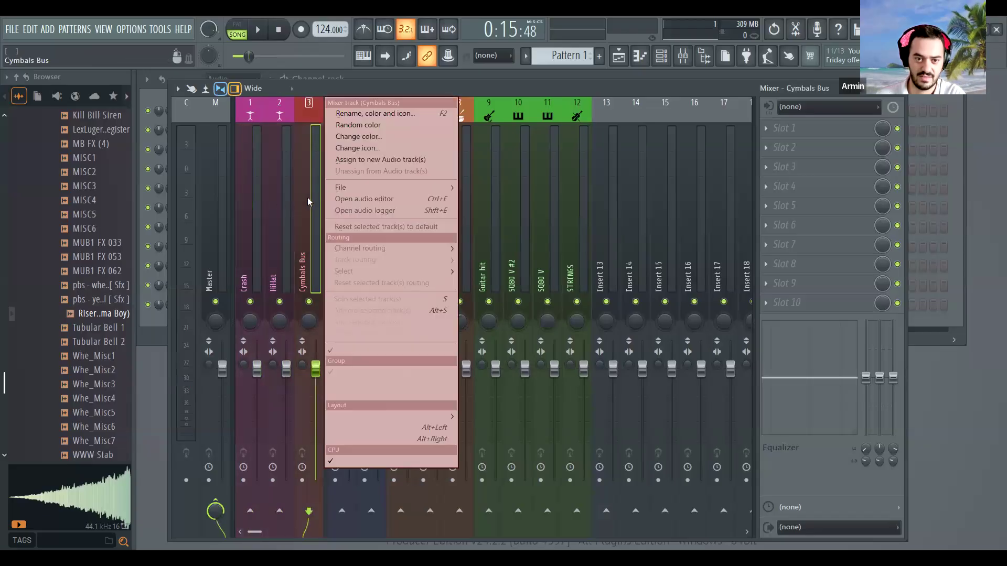
{"action": "left_click", "coordinate": [374, 373]}
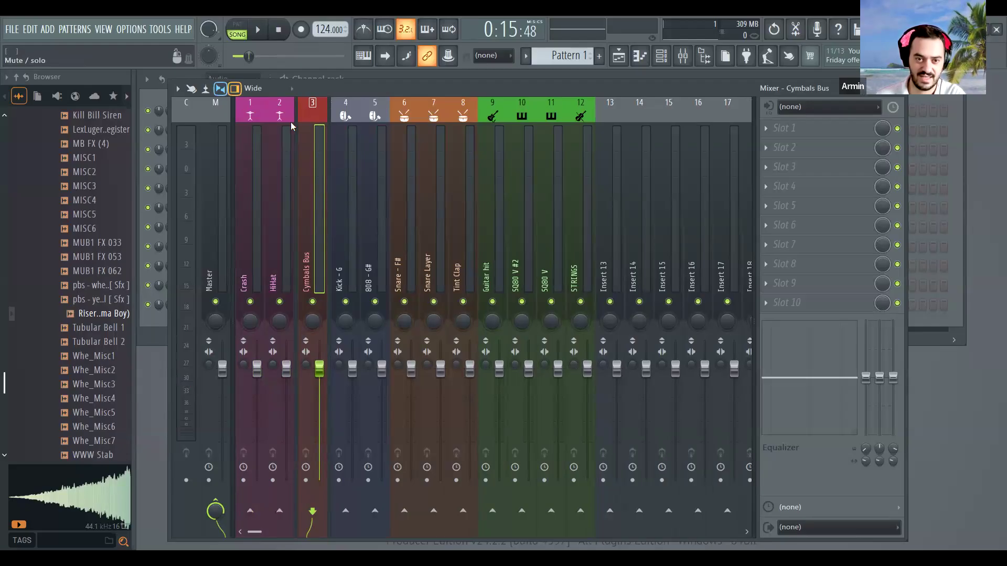
- Move the Snare - F# through STRINGS mixer tracks one slot to the right, leaving an empty insert after 808 - G#
{"action": "left_click", "coordinate": [248, 183]}
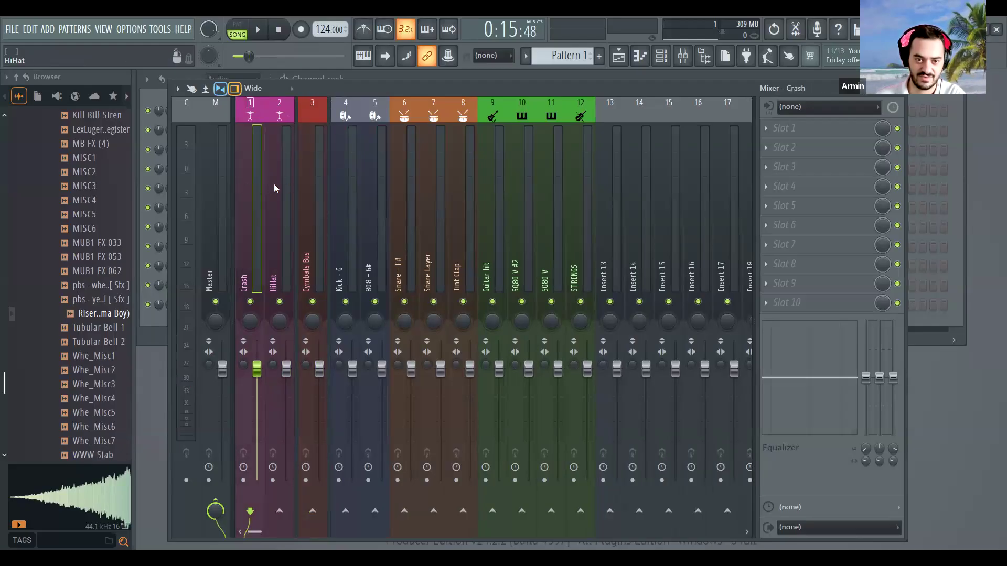
{"action": "left_click", "coordinate": [345, 179]}
{"action": "left_click_drag", "start_coordinate": [345, 181], "coordinate": [583, 179]}
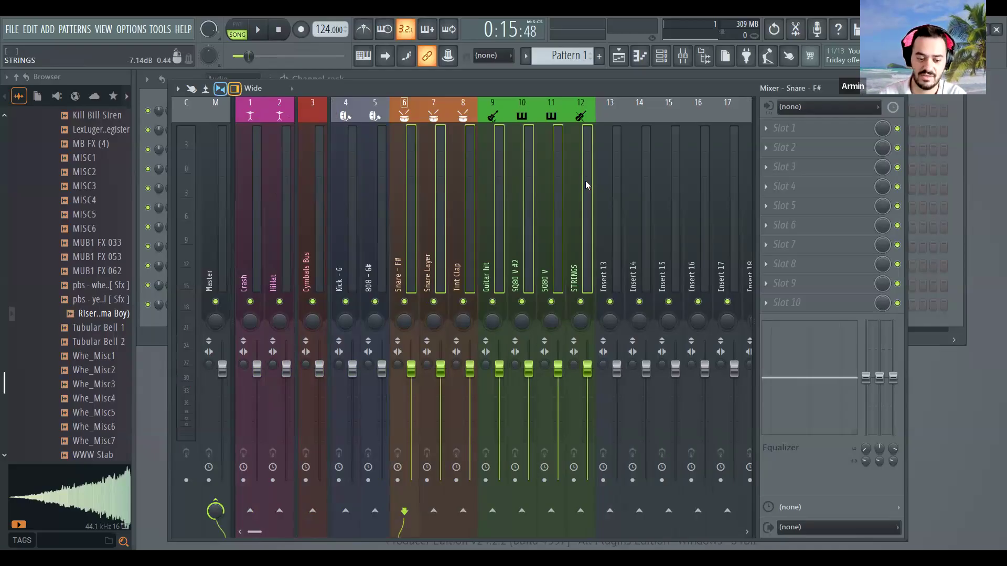
{"action": "key", "text": "alt+Right"}
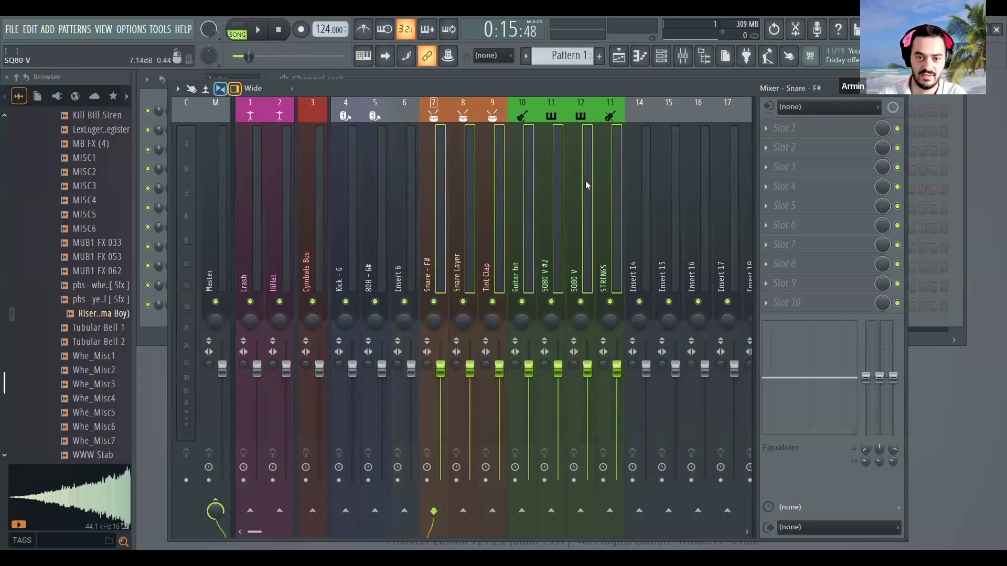
- Rename the empty Insert 6 mixer track as Kick and 808 Bus and colour it Slate Blue (#45359F)
{"action": "left_click", "coordinate": [409, 153]}
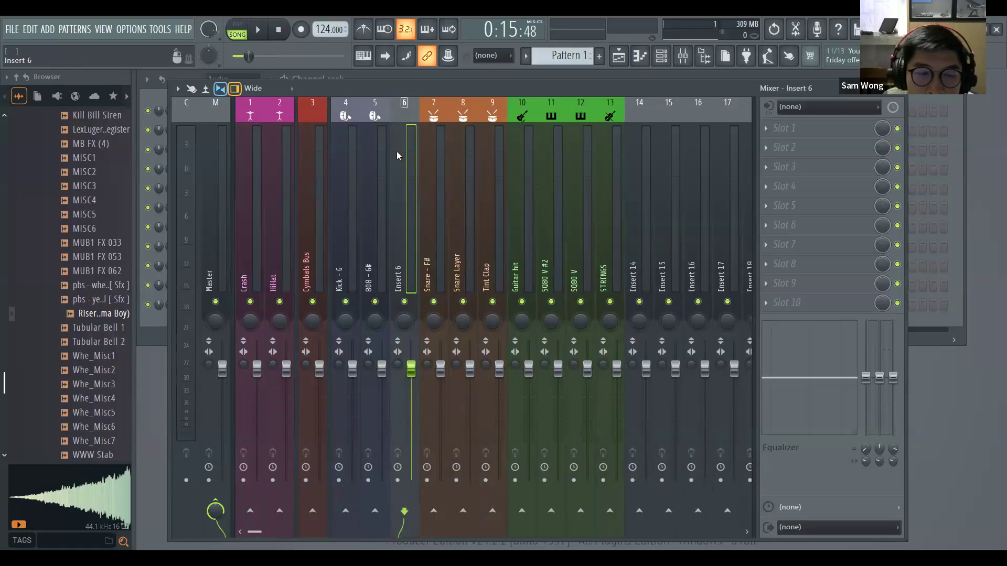
{"action": "key", "text": "F2"}
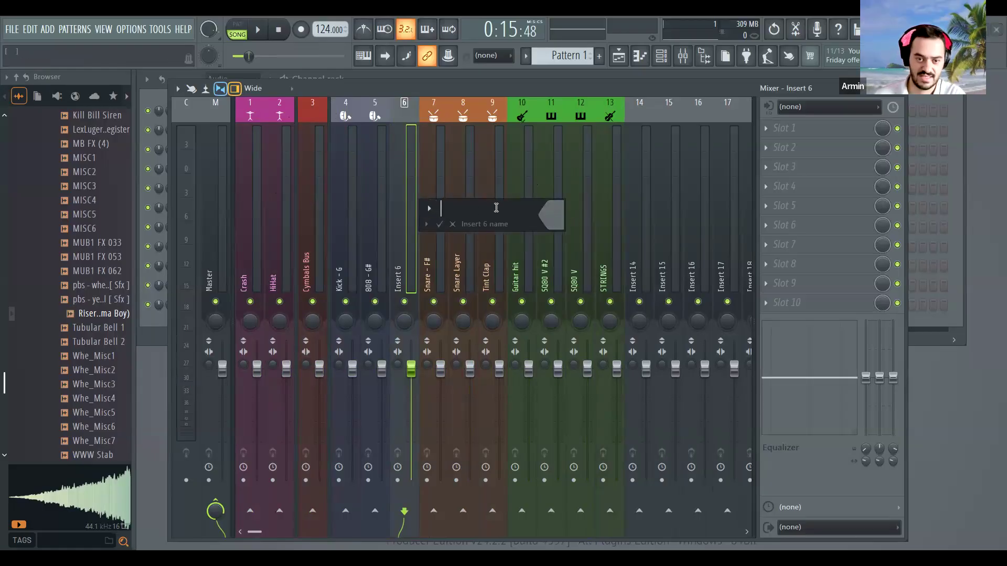
{"action": "type", "text": "Kick "}
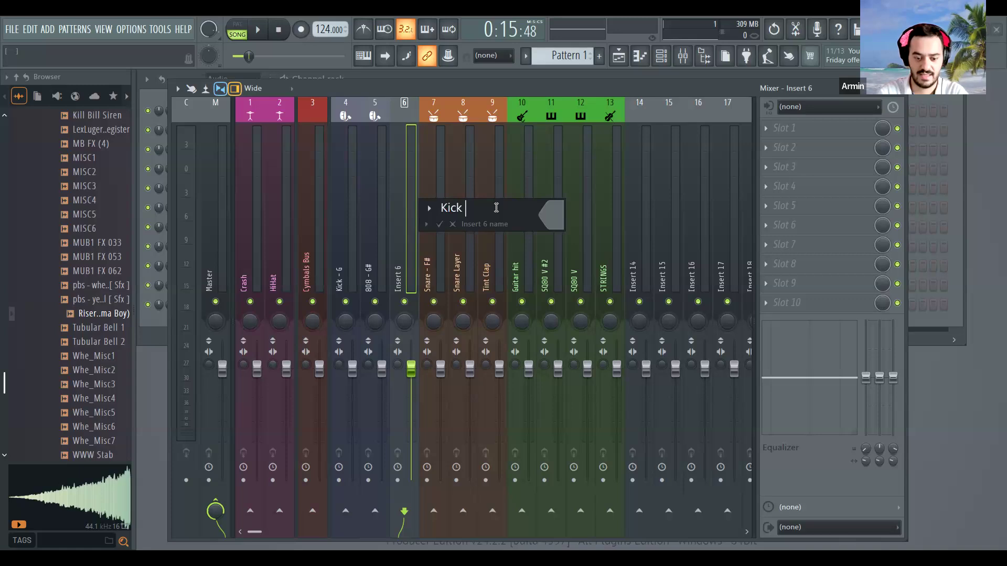
{"action": "type", "text": "and 808 Bs"}
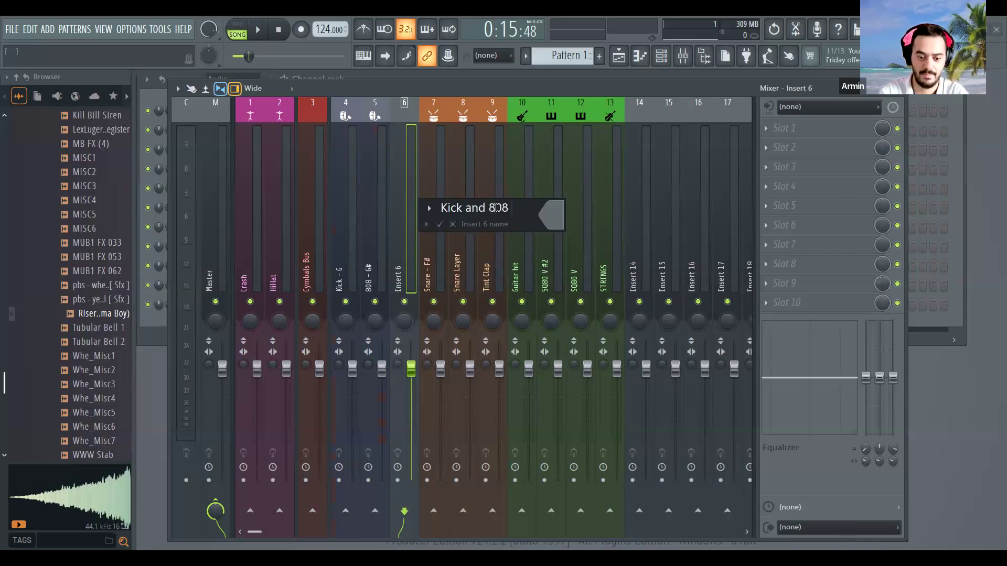
{"action": "key", "text": "BackSpace"}
{"action": "type", "text": "us"}
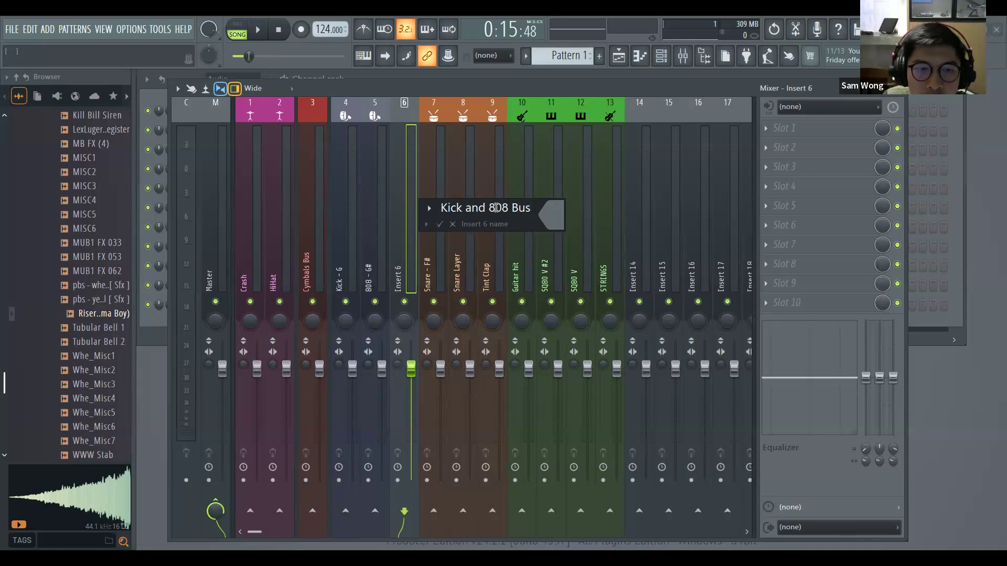
{"action": "left_click", "coordinate": [550, 217]}
{"action": "left_click", "coordinate": [628, 345]}
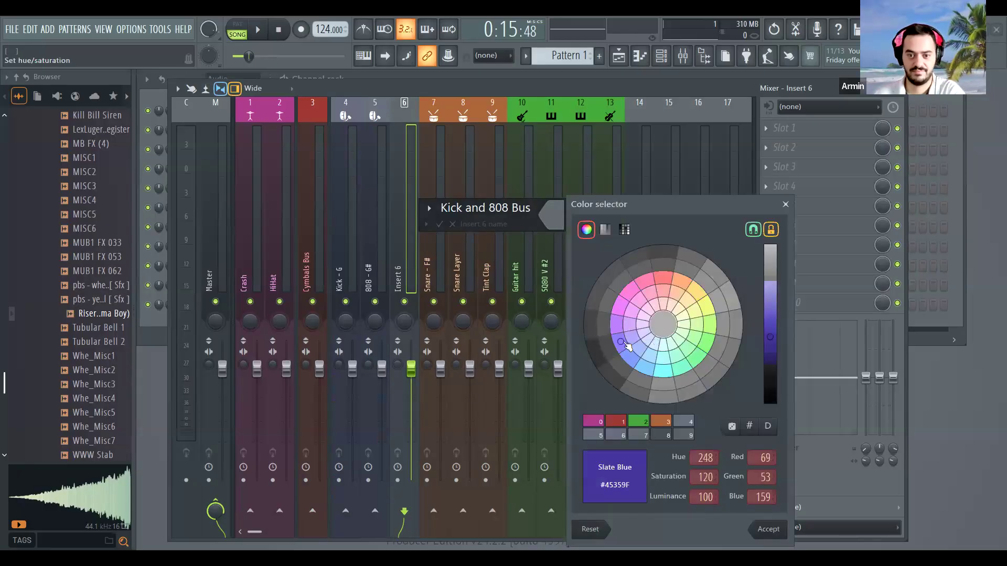
{"action": "left_click", "coordinate": [406, 220]}
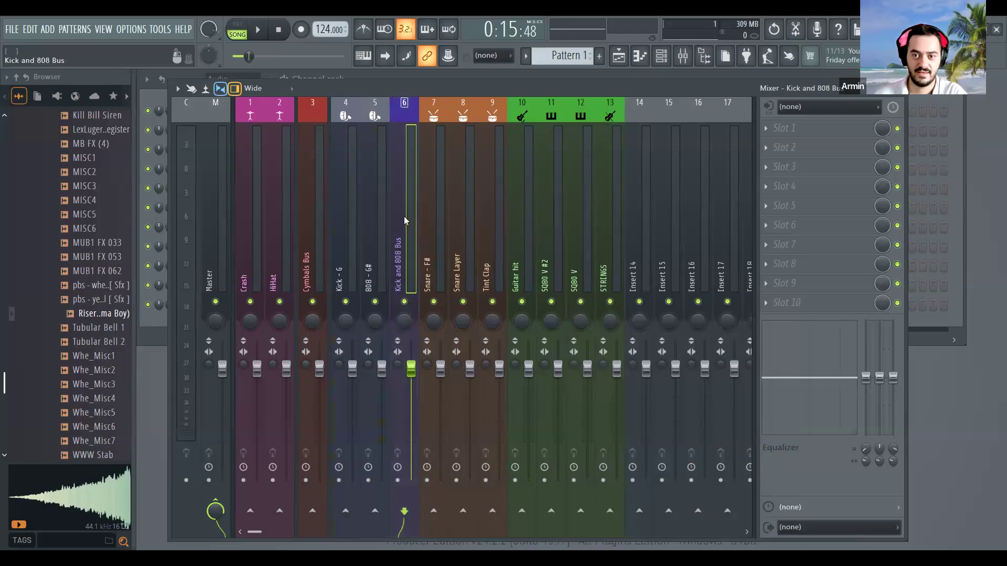
- Create a group from the Kick - G, 808 - G# and Kick and 808 Bus tracks, keeping the name Kick - G
{"action": "left_click_drag", "start_coordinate": [403, 216], "coordinate": [342, 220]}
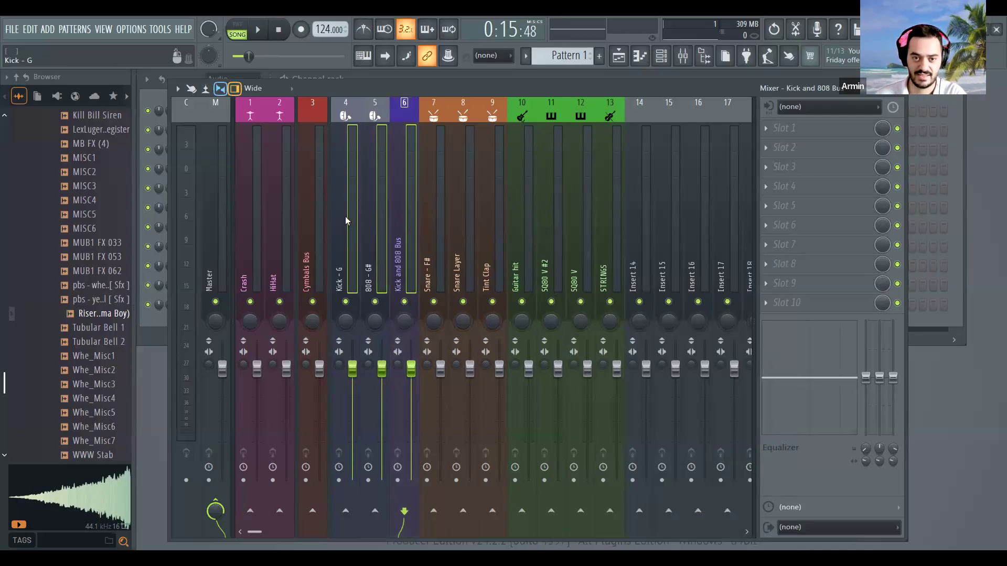
{"action": "right_click", "coordinate": [345, 216]}
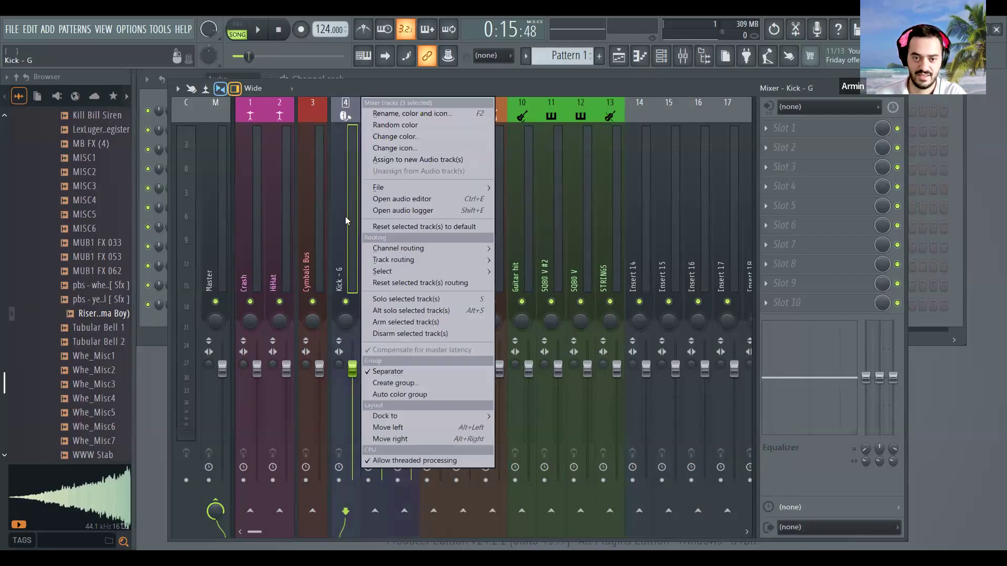
{"action": "left_click", "coordinate": [381, 383]}
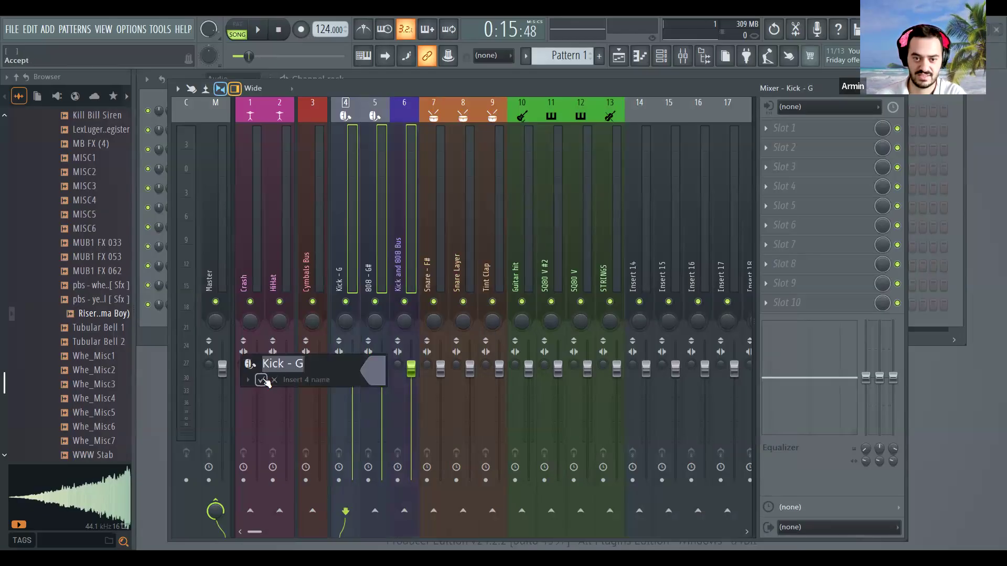
{"action": "left_click", "coordinate": [262, 380]}
{"action": "left_click", "coordinate": [348, 205]}
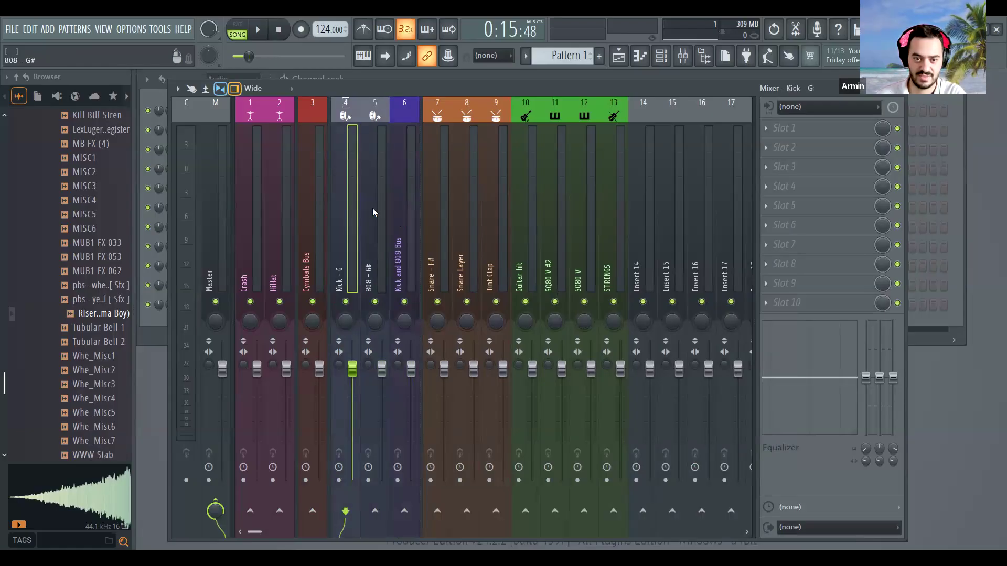
- Turn on the separator for the Kick and 808 Bus mixer track alone
{"action": "left_click", "coordinate": [401, 215]}
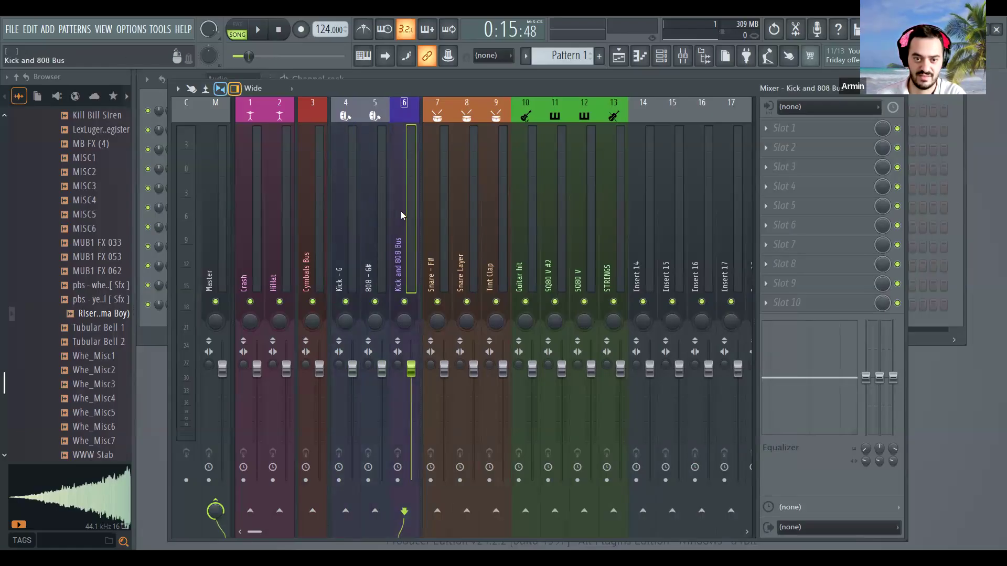
{"action": "right_click", "coordinate": [396, 188]}
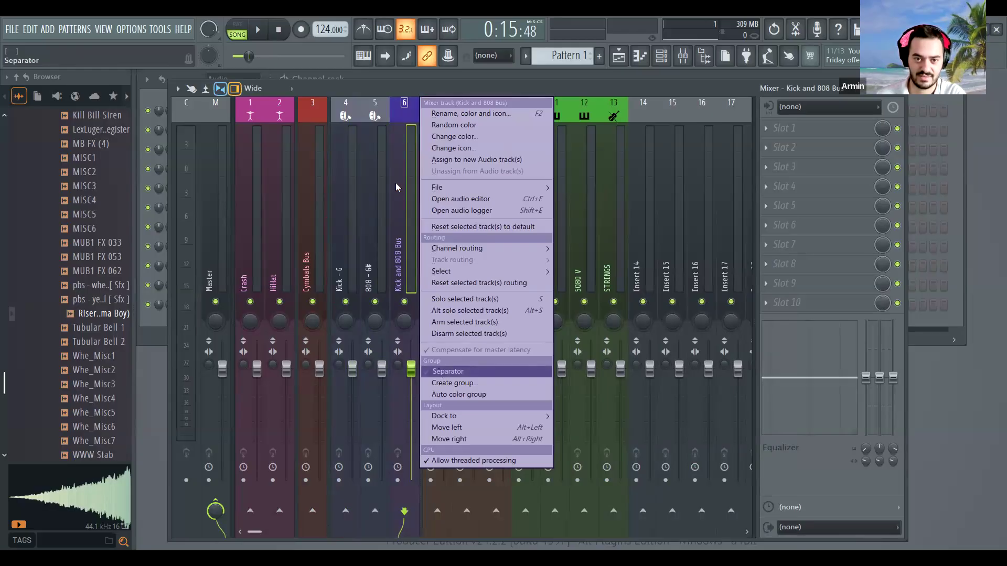
{"action": "key", "text": "Return"}
{"action": "left_click", "coordinate": [436, 181]}
{"action": "left_click_drag", "start_coordinate": [443, 179], "coordinate": [627, 187]}
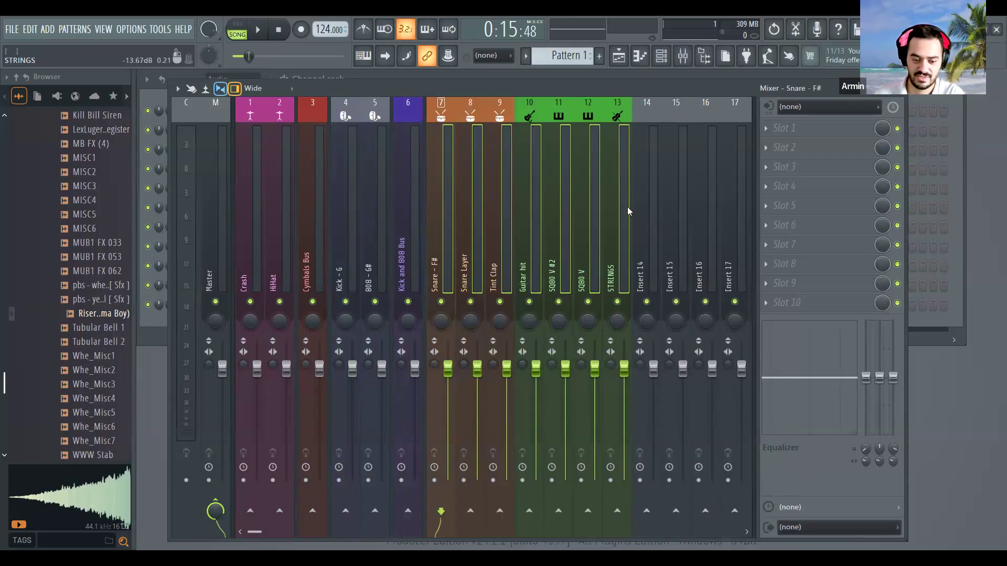
{"action": "key", "text": "alt+Right"}
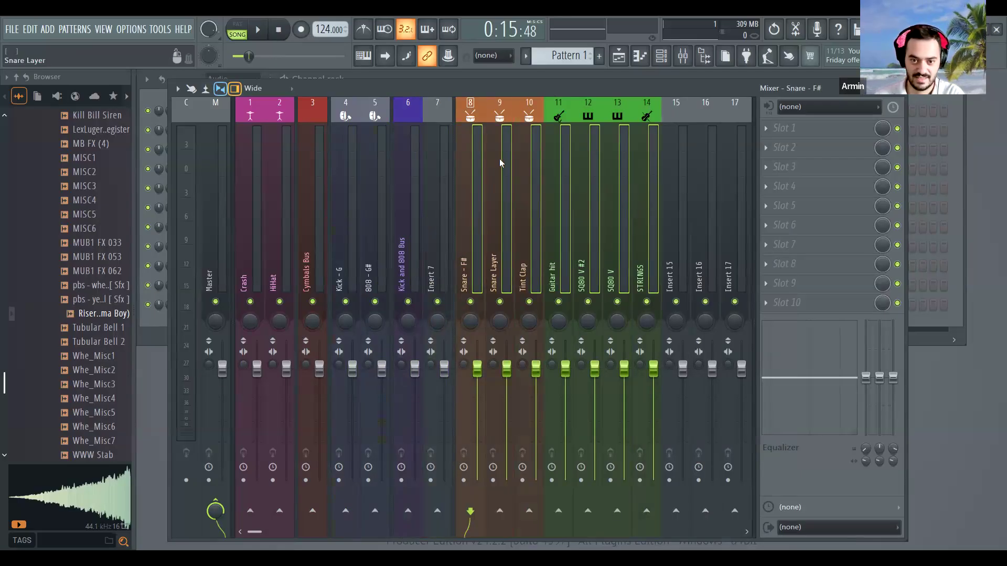
{"action": "key", "text": "alt+Left"}
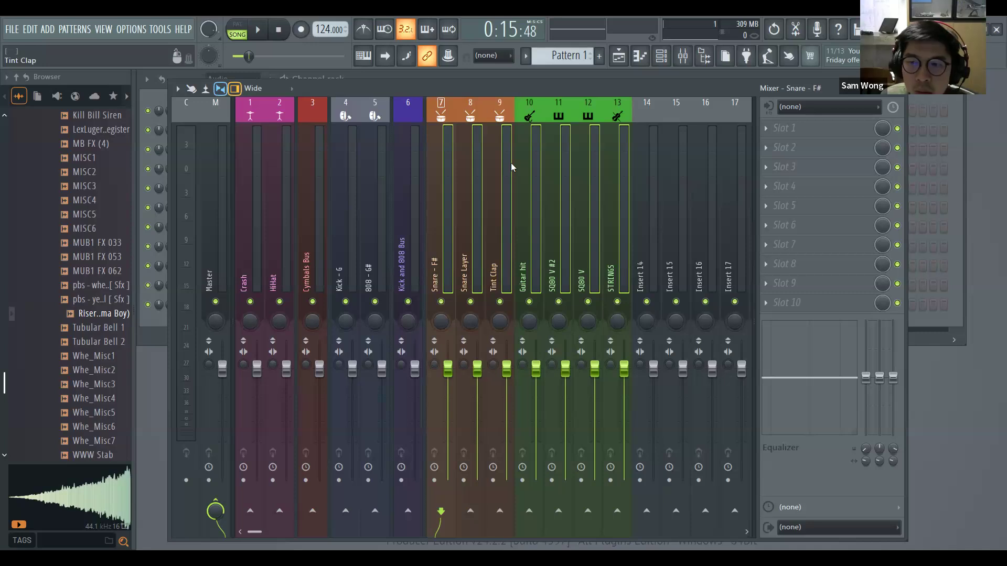
- Move the Guitar hit through STRINGS mixer tracks one slot to the right, leaving an empty insert after Tint Clap
{"action": "left_click", "coordinate": [525, 148]}
{"action": "left_click", "coordinate": [629, 157], "text": "shift"}
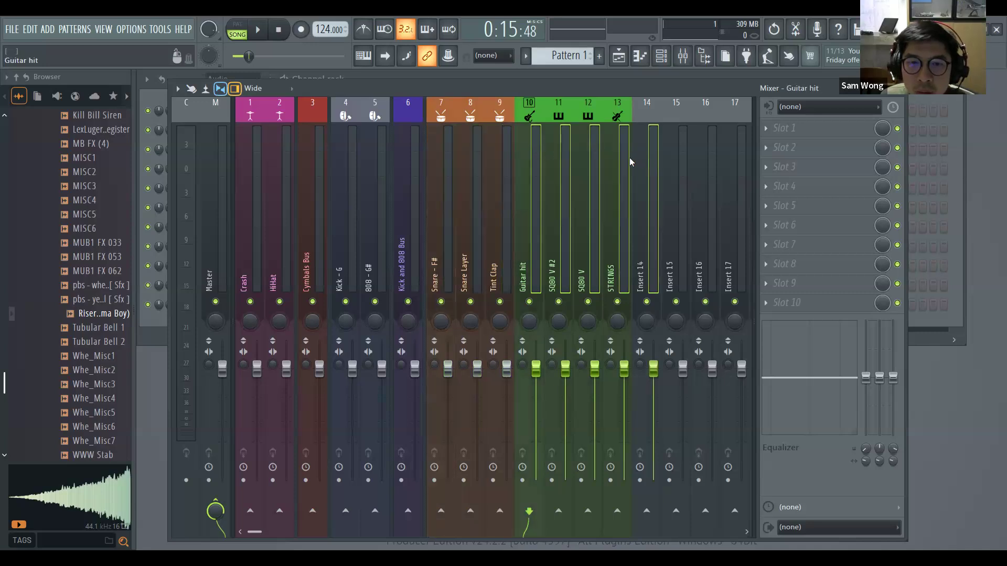
{"action": "right_click", "coordinate": [617, 156]}
{"action": "left_click", "coordinate": [608, 155]}
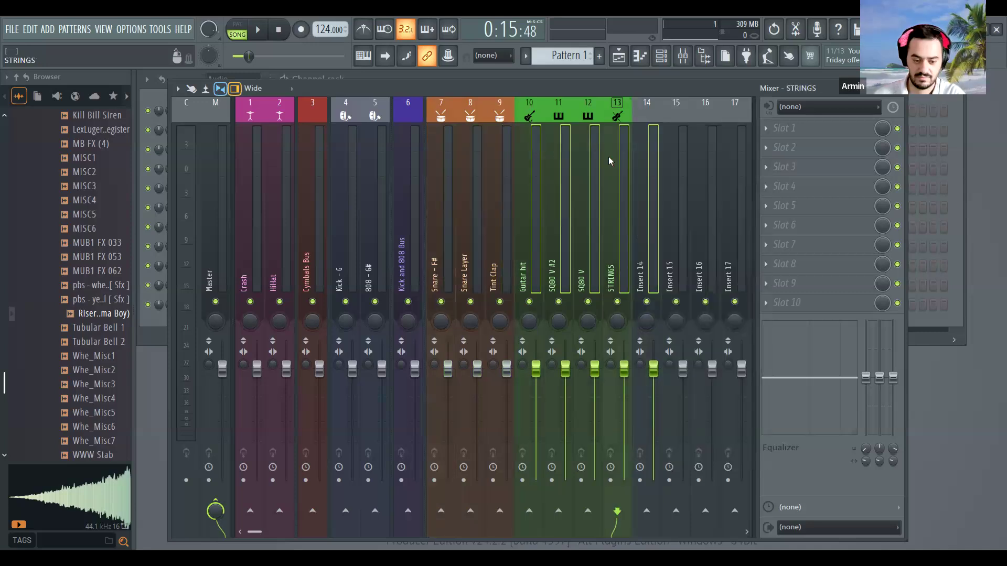
{"action": "key", "text": "alt+Right"}
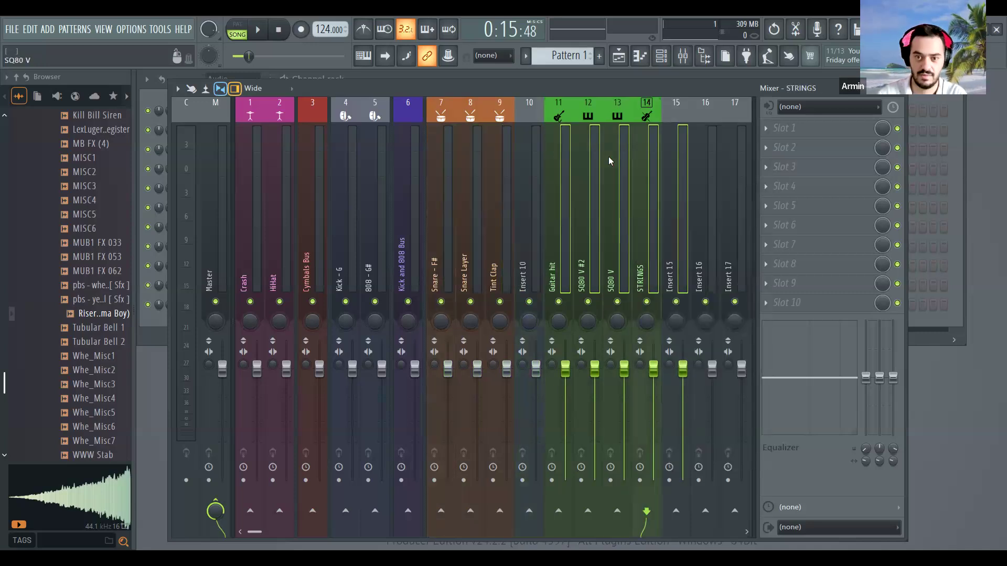
- Rename the empty Insert 10 mixer track as Snares and Claps and colour it Olive (#9F8735)
{"action": "left_click", "coordinate": [532, 149]}
{"action": "key", "text": "F2"}
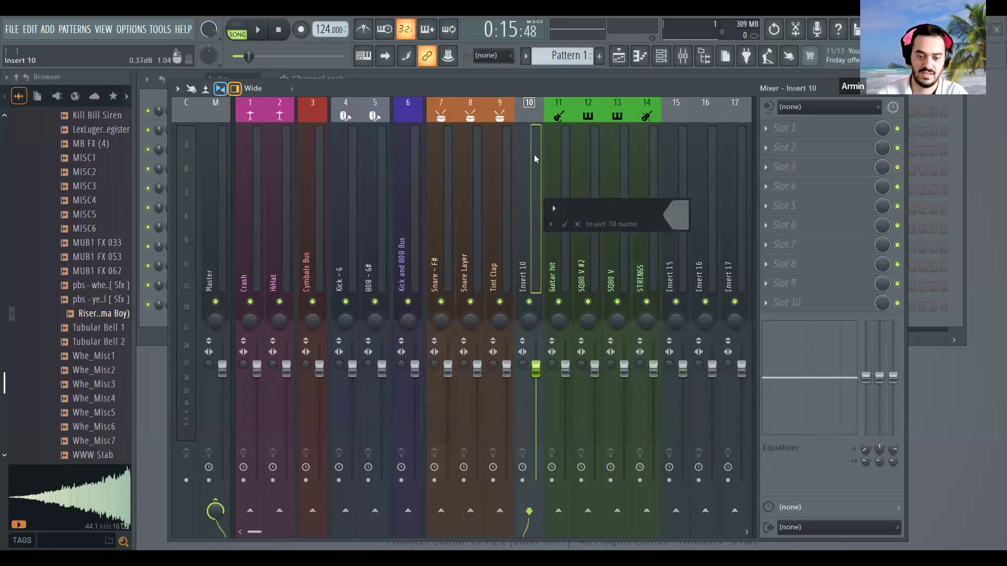
{"action": "type", "text": "Snares"}
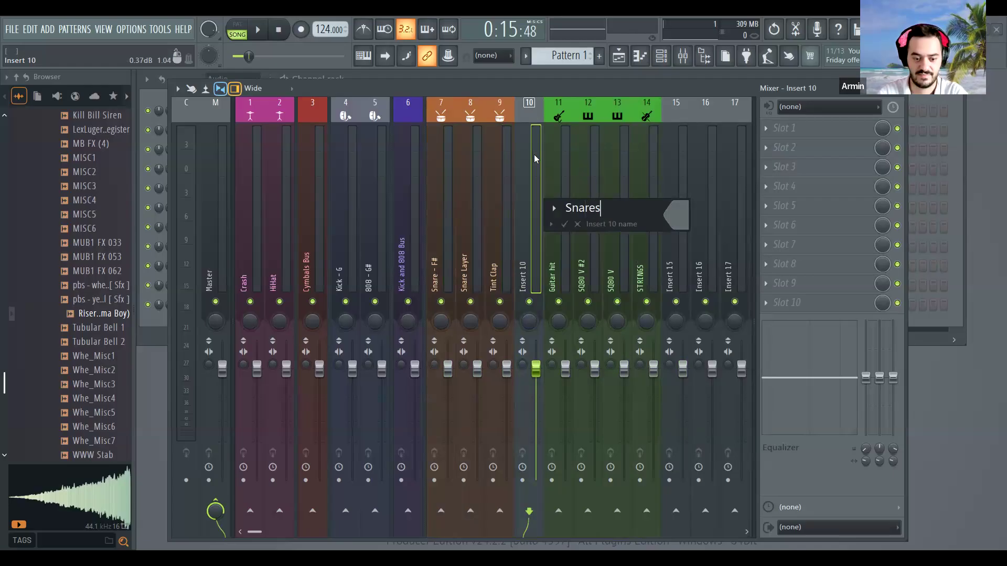
{"action": "type", "text": " and Claps"}
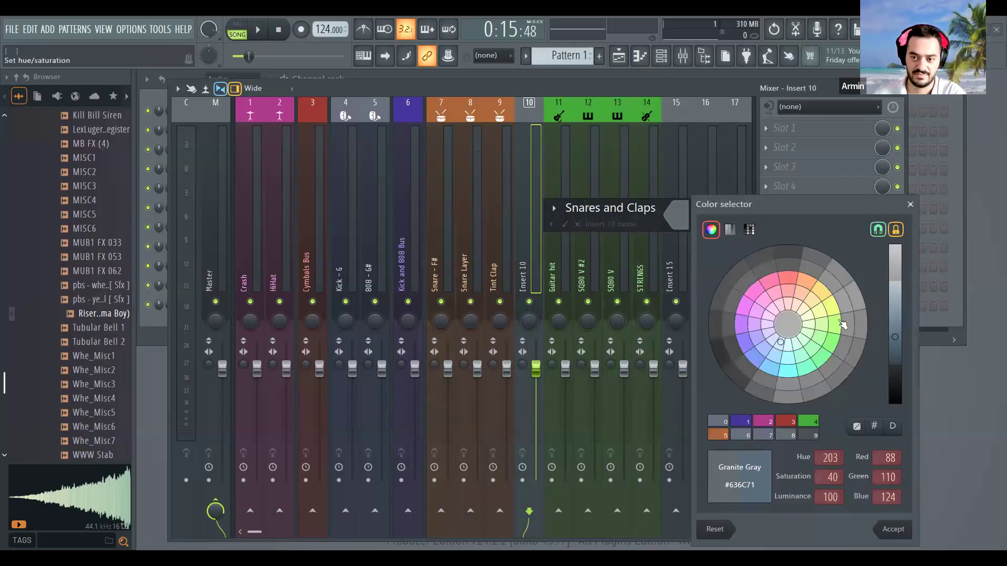
{"action": "left_click_drag", "start_coordinate": [843, 325], "coordinate": [825, 293]}
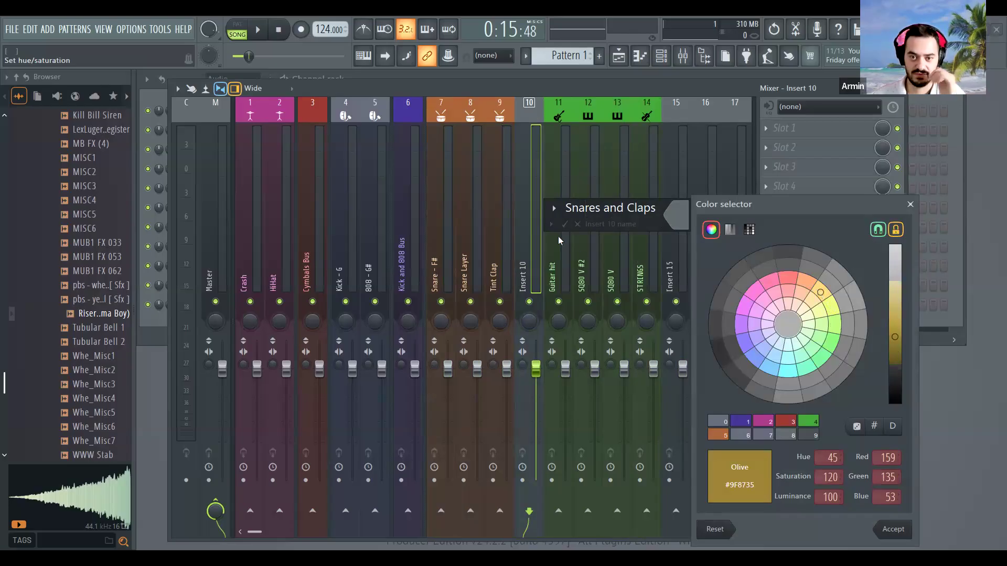
{"action": "key", "text": "Return"}
- Create a group from the Snare - F# through Snares and Claps mixer tracks, keeping the name Snares and Claps
{"action": "mouse_move", "coordinate": [533, 210]}
{"action": "left_mouse_down"}
{"action": "mouse_move", "coordinate": [421, 217]}
{"action": "mouse_move", "coordinate": [521, 219]}
{"action": "left_mouse_up"}
{"action": "left_click", "coordinate": [445, 210]}
{"action": "right_click", "coordinate": [539, 226]}
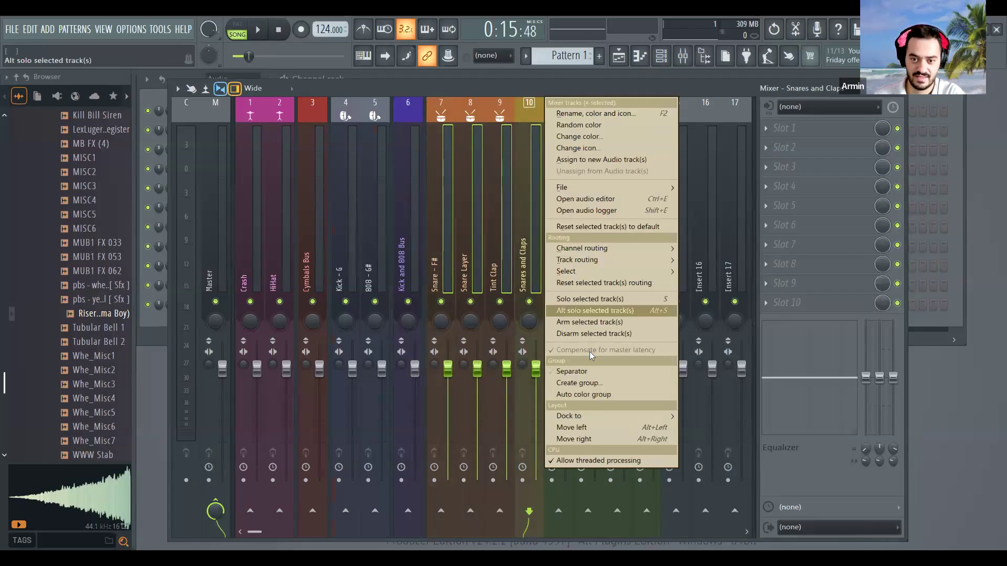
{"action": "left_click", "coordinate": [585, 383]}
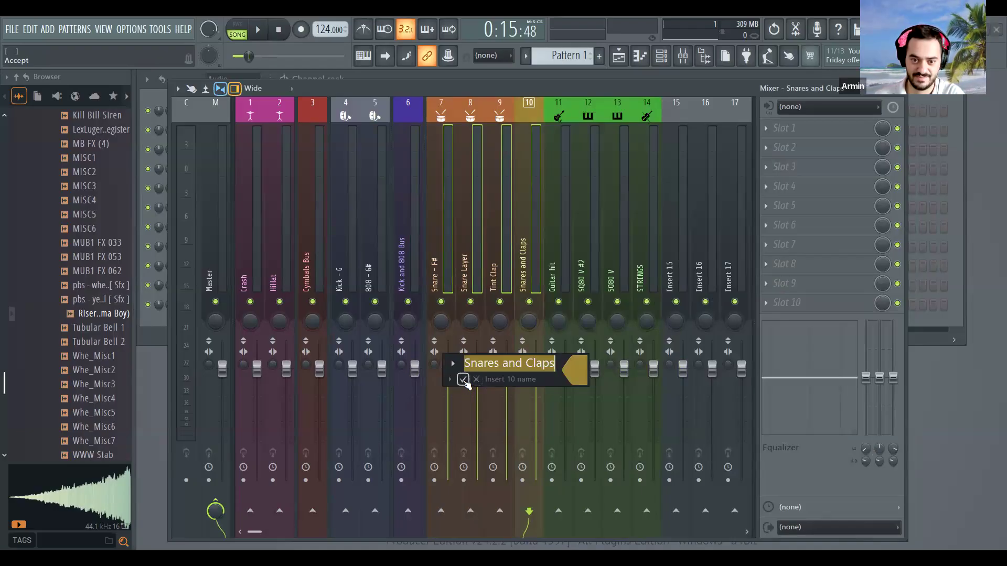
{"action": "left_click", "coordinate": [463, 380]}
- Rename the Snares and Claps mixer track as Snares and Claps Bus and turn on its separator
{"action": "right_click", "coordinate": [539, 288]}
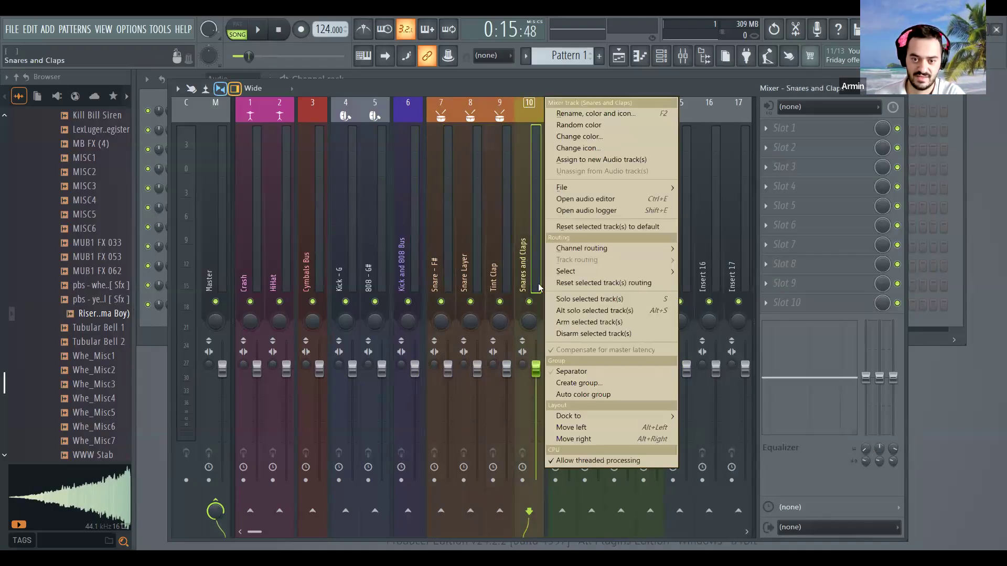
{"action": "left_click", "coordinate": [525, 252]}
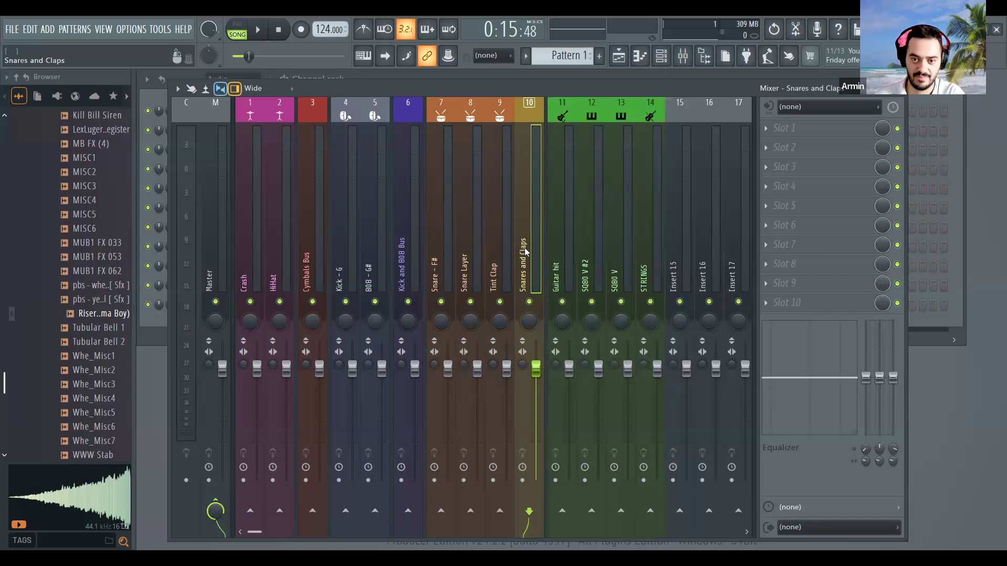
{"action": "key", "text": "F2"}
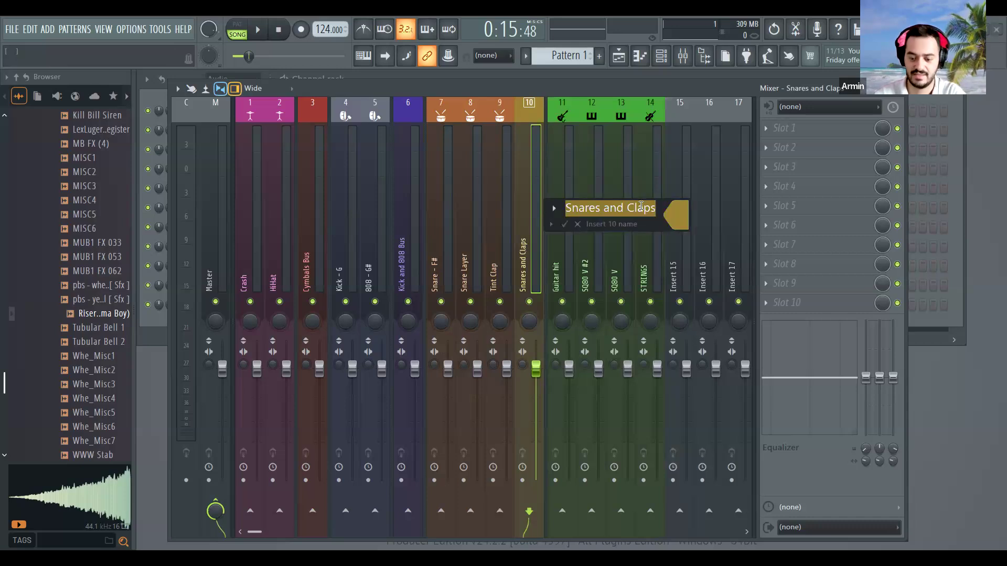
{"action": "type", "text": "Bus"}
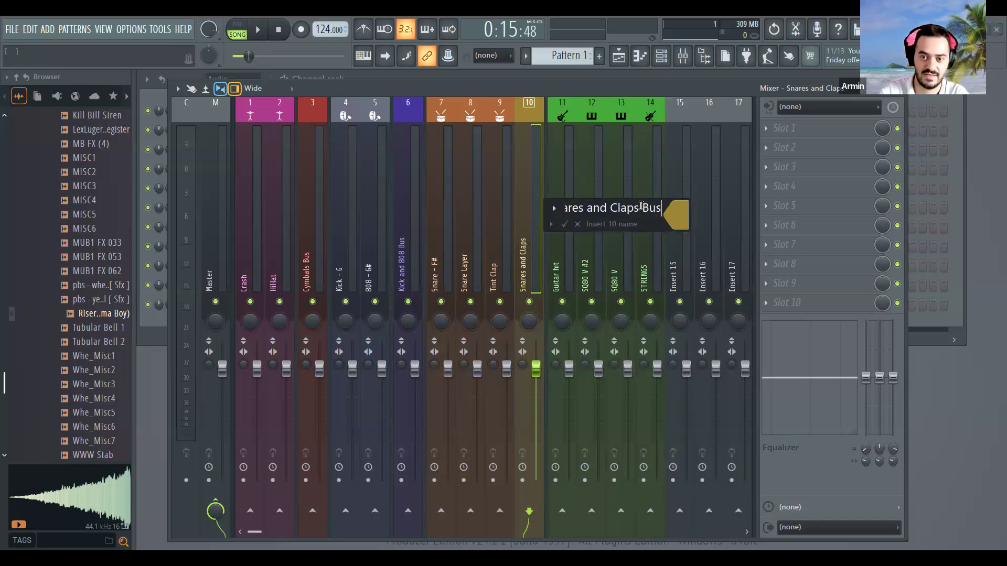
{"action": "key", "text": "Return"}
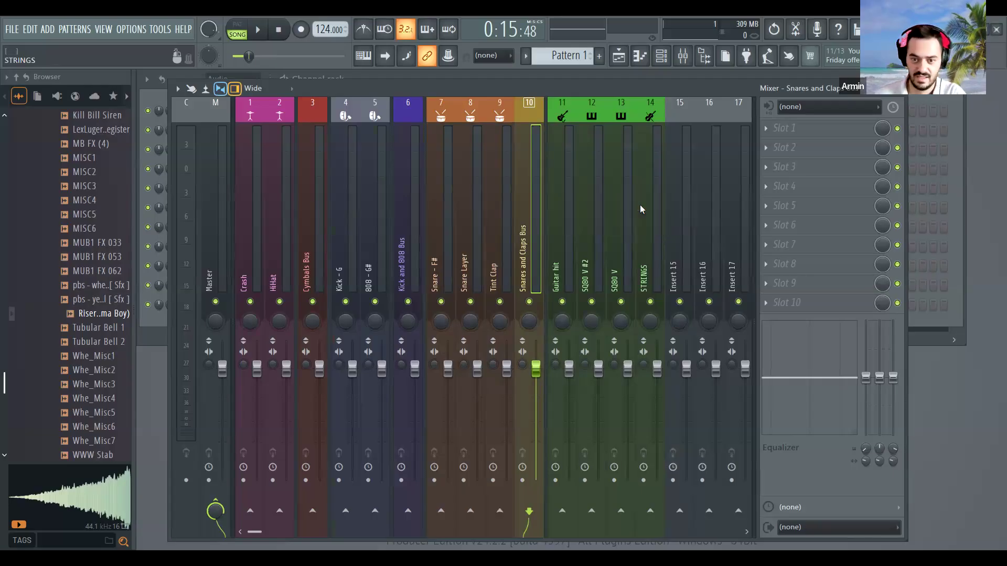
{"action": "right_click", "coordinate": [522, 252]}
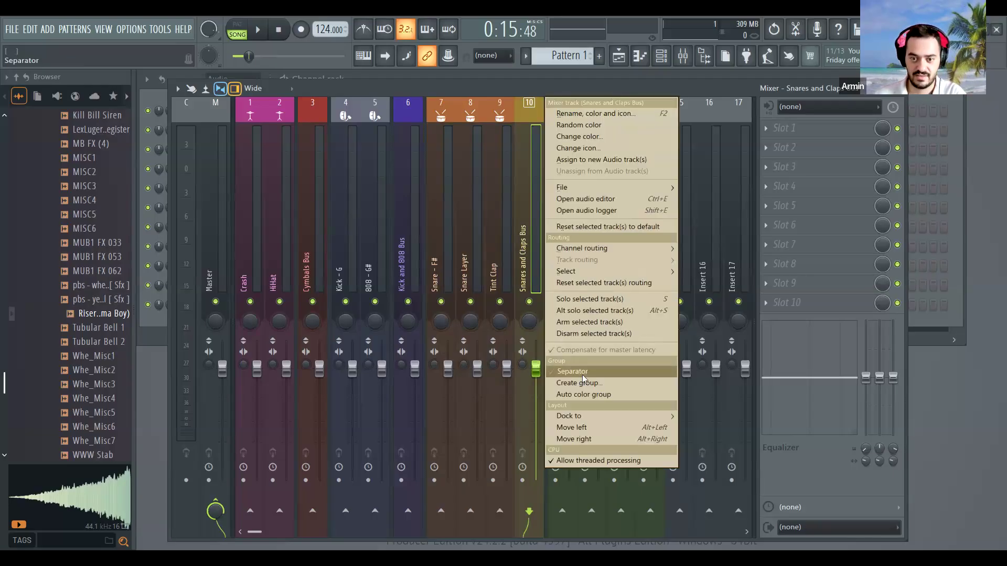
{"action": "left_click", "coordinate": [540, 231]}
- Rename the empty Insert 15 mixer track after STRINGS as Synths and others Bus and colour it green
{"action": "left_click_drag", "start_coordinate": [563, 209], "coordinate": [656, 214]}
{"action": "left_click", "coordinate": [678, 216]}
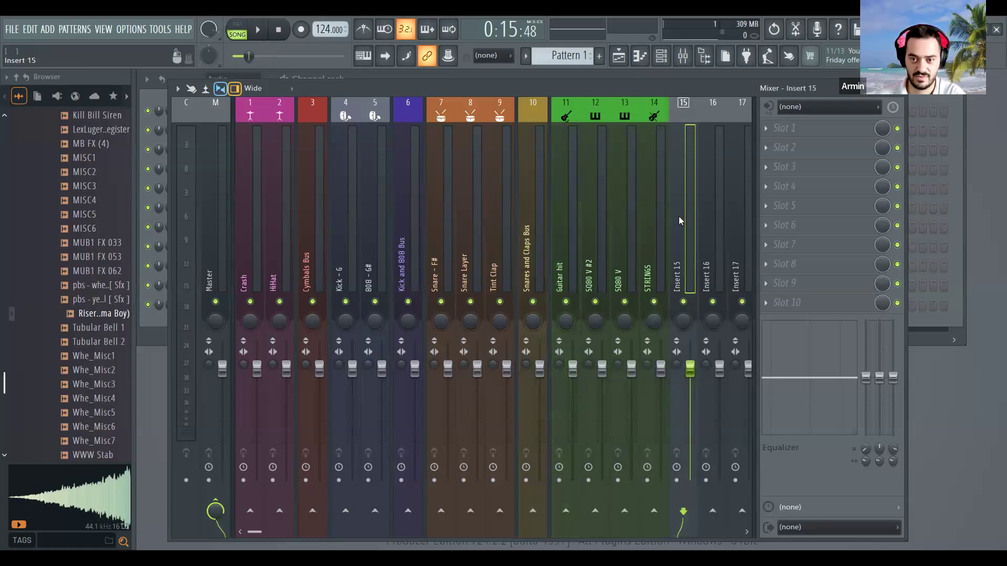
{"action": "key", "text": "F2"}
{"action": "type", "text": "S"}
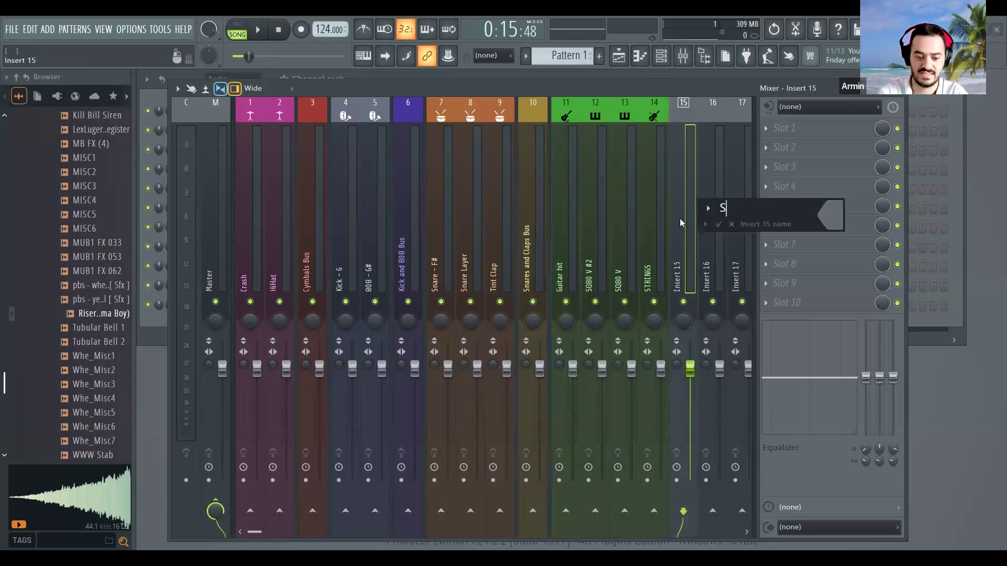
{"action": "type", "text": "ynths a"}
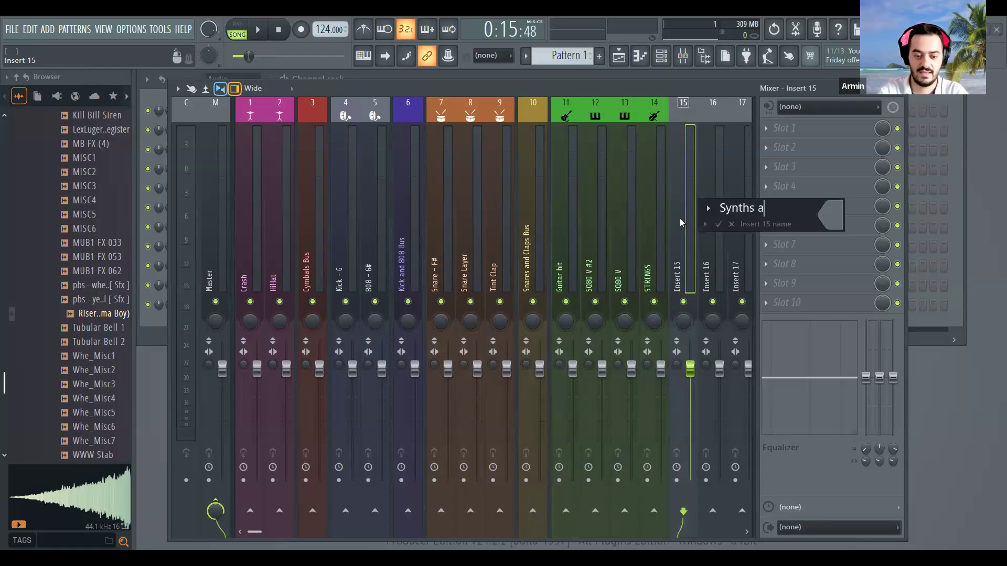
{"action": "type", "text": "nd o"}
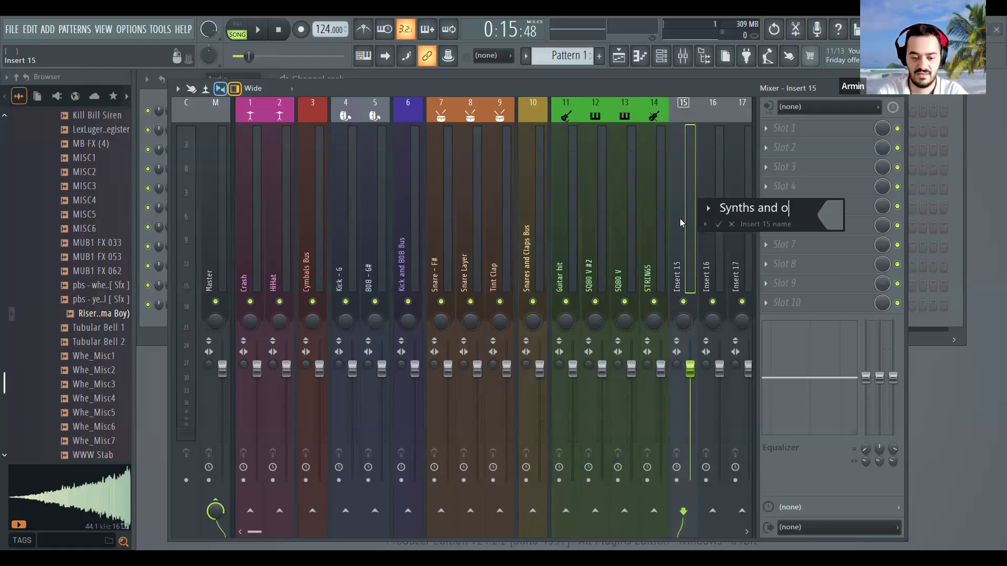
{"action": "type", "text": "thers"}
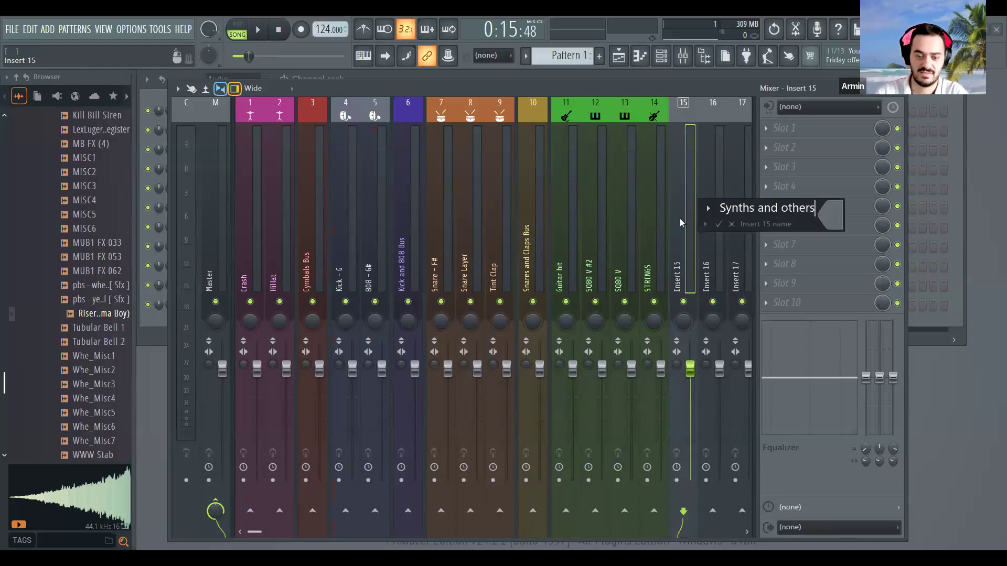
{"action": "type", "text": " Bus"}
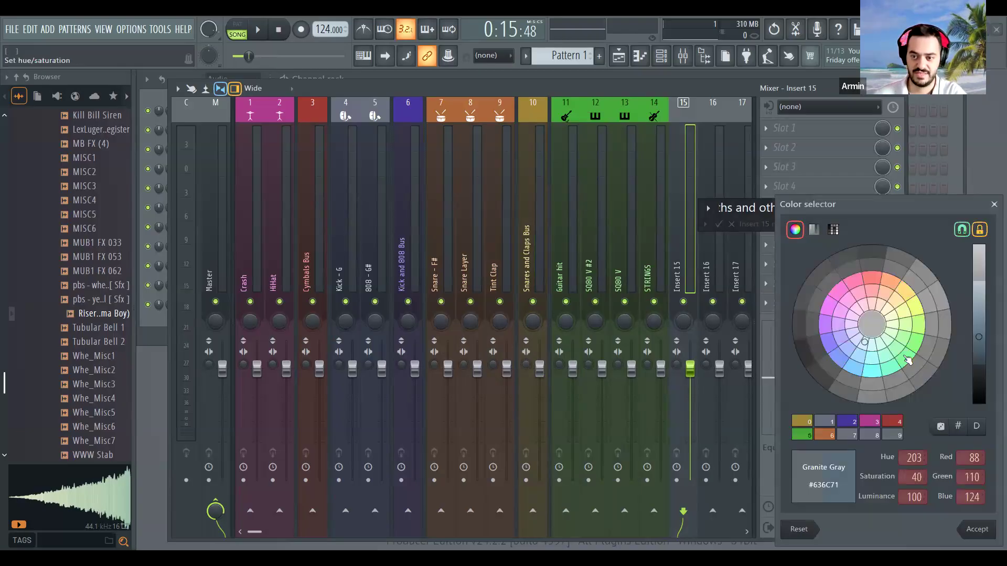
{"action": "left_click", "coordinate": [909, 352]}
{"action": "key", "text": "Return"}
- Create a group from the Guitar hit through Synths and others Bus mixer tracks, keeping the name Synths and others Bus
{"action": "left_click_drag", "start_coordinate": [580, 227], "coordinate": [675, 231]}
{"action": "right_click", "coordinate": [675, 231]}
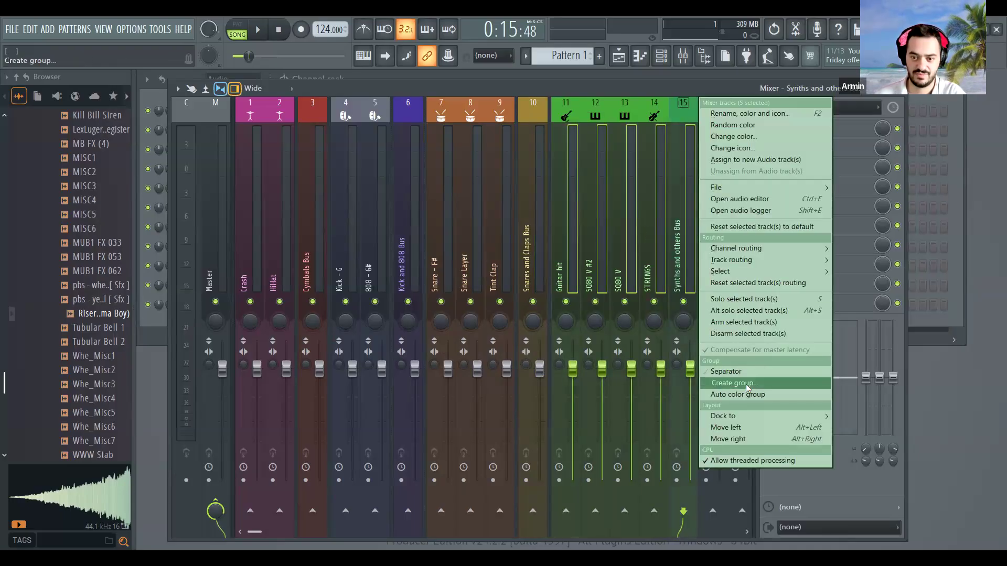
{"action": "left_click", "coordinate": [748, 384]}
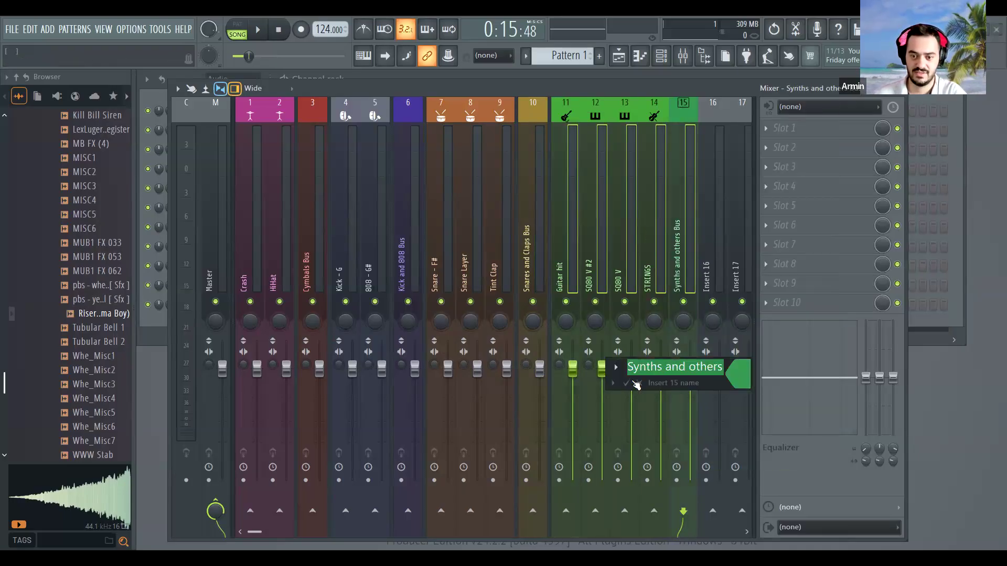
{"action": "key", "text": "Return"}
{"action": "left_click", "coordinate": [684, 242]}
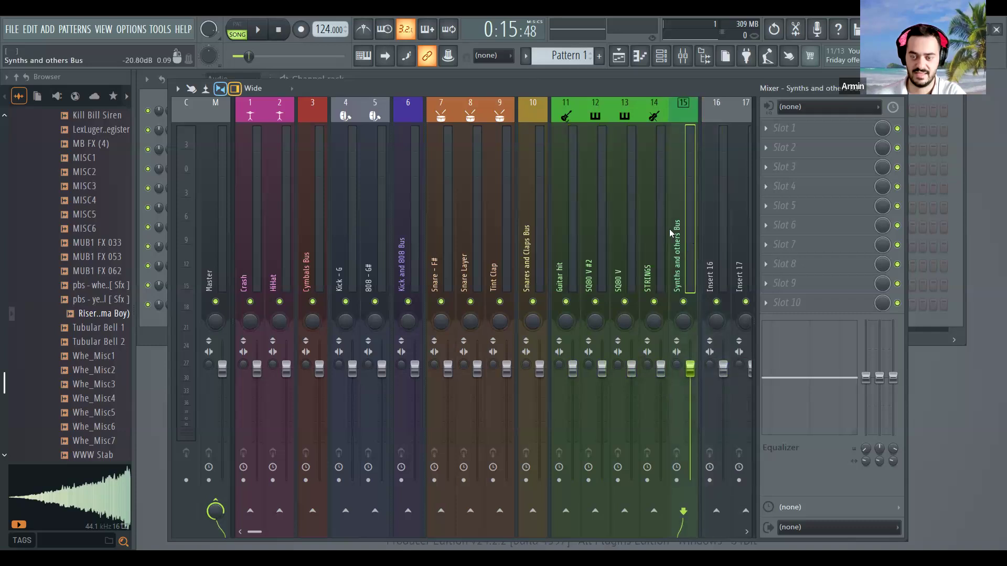
{"action": "left_click", "coordinate": [647, 222]}
{"action": "left_click", "coordinate": [565, 233], "text": "shift"}
{"action": "left_click", "coordinate": [677, 240], "text": "shift"}
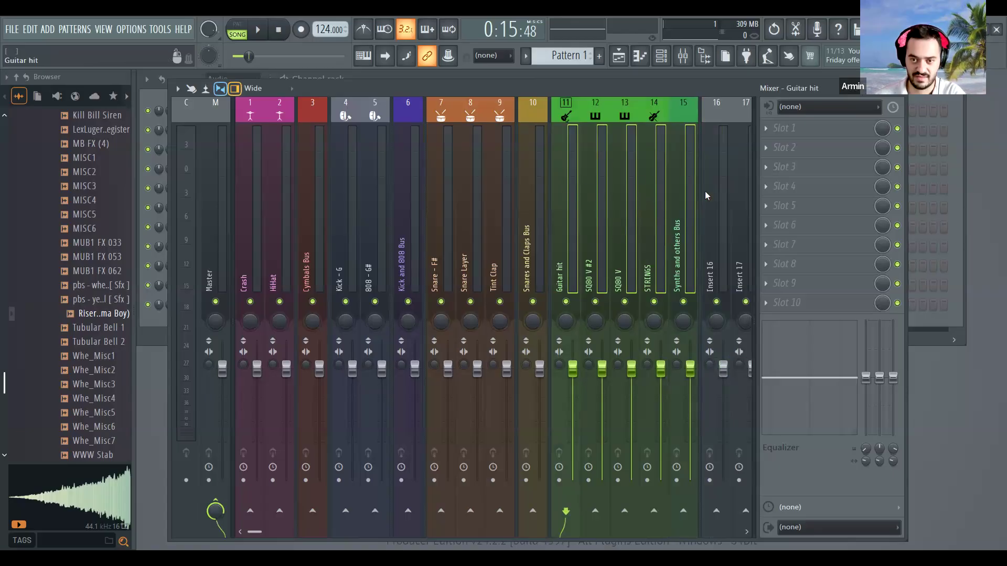
{"action": "left_click", "coordinate": [677, 185]}
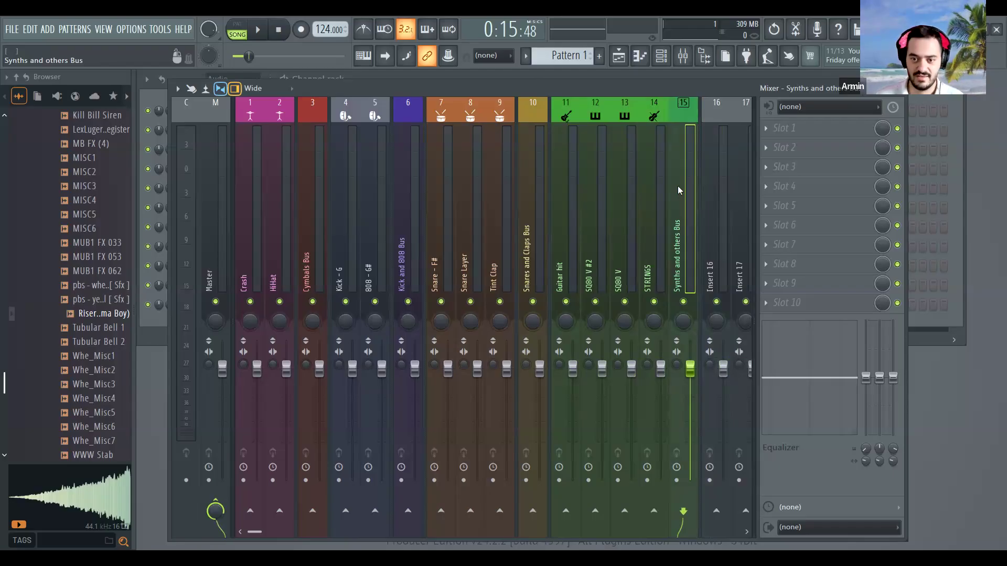
- Turn on the separator for the Synths and others Bus mixer track
{"action": "right_click", "coordinate": [677, 186]}
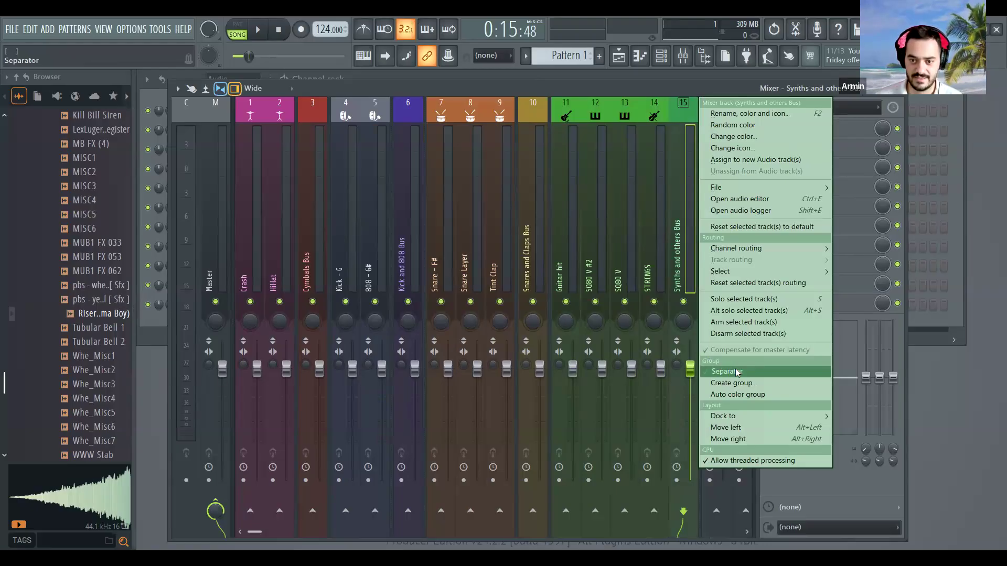
{"action": "left_click", "coordinate": [735, 370]}
{"action": "left_click", "coordinate": [709, 188]}
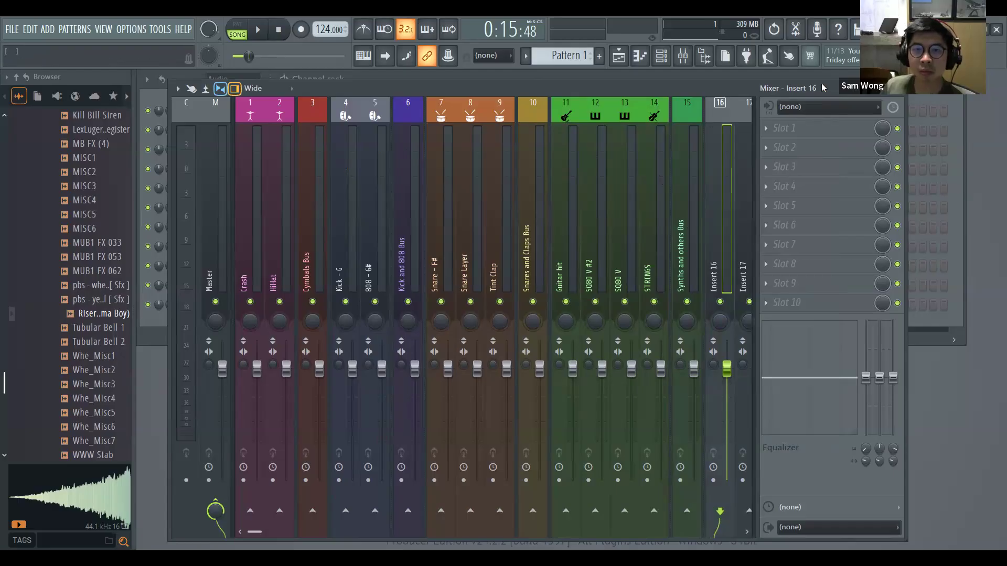
{"action": "mouse_move", "coordinate": [821, 87]}
{"action": "left_mouse_down"}
{"action": "mouse_move", "coordinate": [845, 79]}
{"action": "mouse_move", "coordinate": [830, 87]}
{"action": "left_mouse_up"}
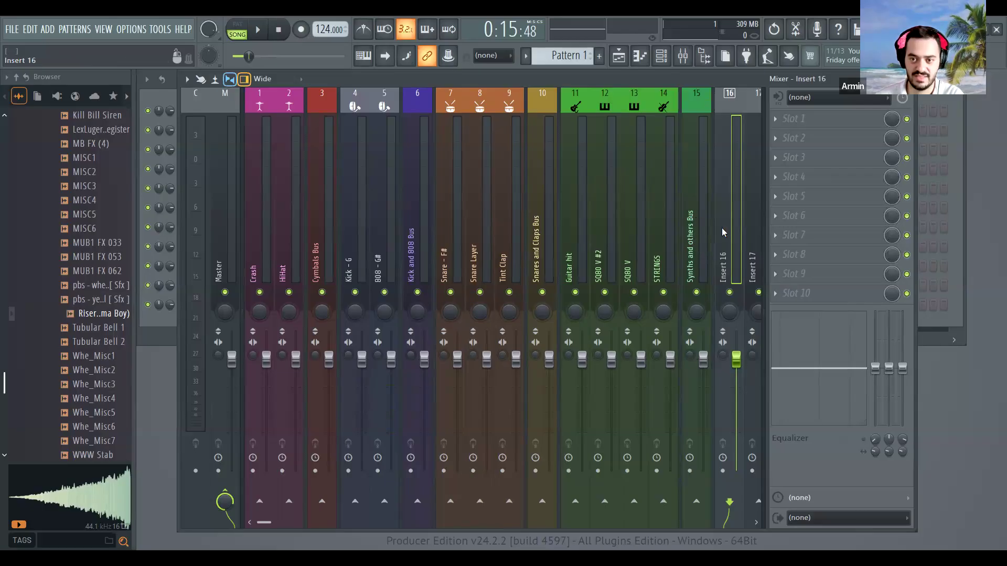
- Rename the empty Insert 16 mixer track as Drums Bus and colour it dark cyan (#359C9F)
{"action": "double_click", "coordinate": [724, 244]}
{"action": "type", "text": "Drums Bus"}
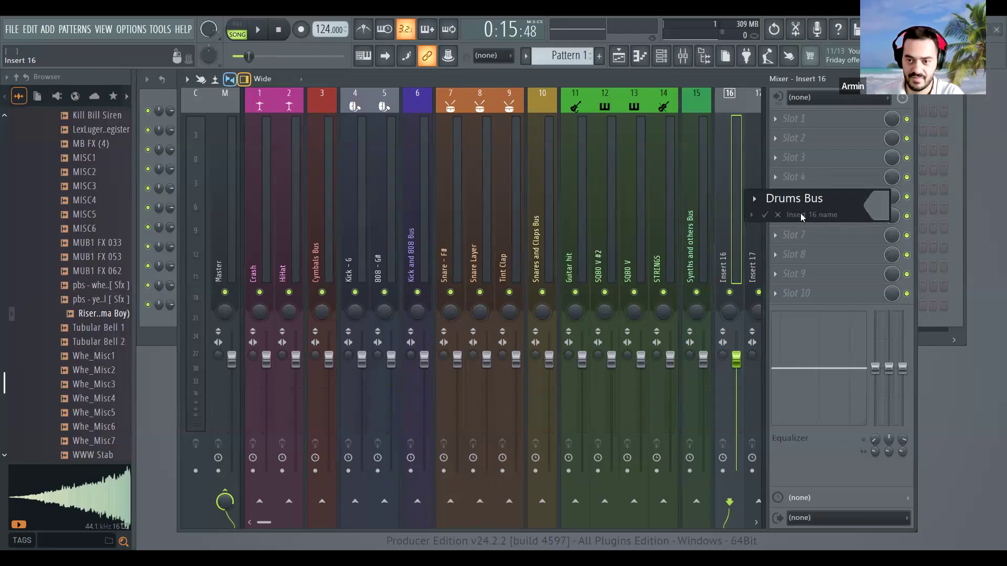
{"action": "left_click", "coordinate": [884, 209]}
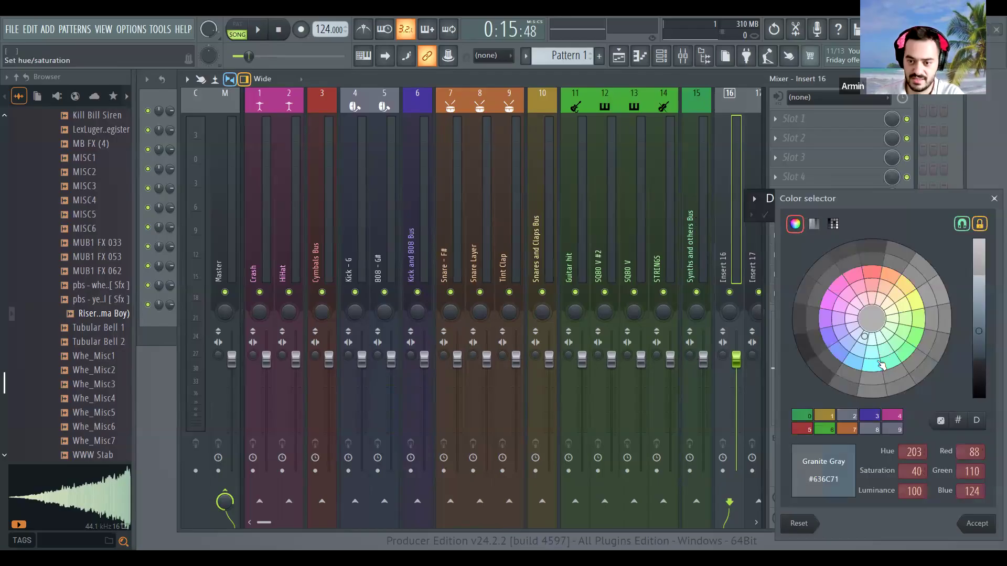
{"action": "left_click", "coordinate": [877, 364]}
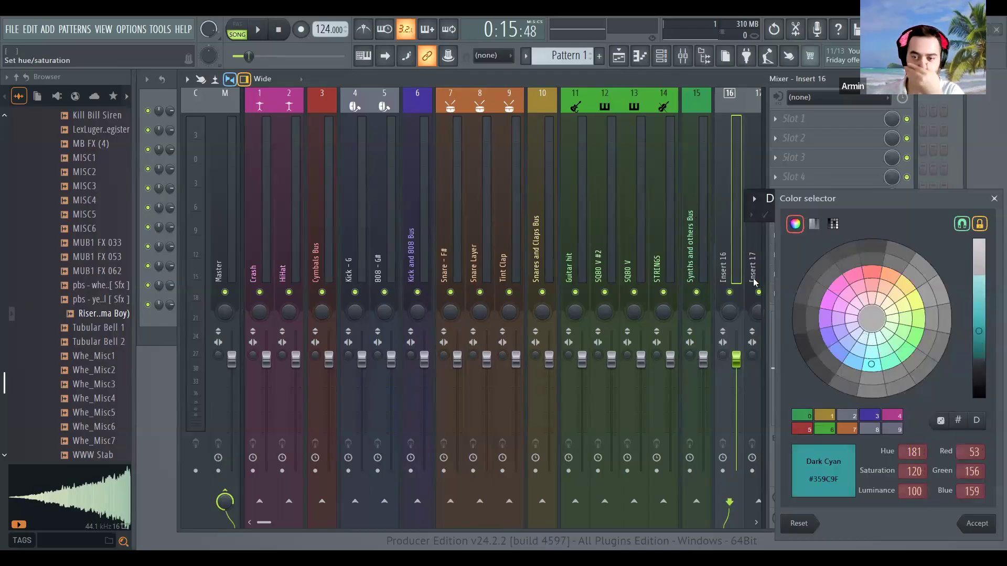
{"action": "key", "text": "Return"}
{"action": "right_click", "coordinate": [735, 246]}
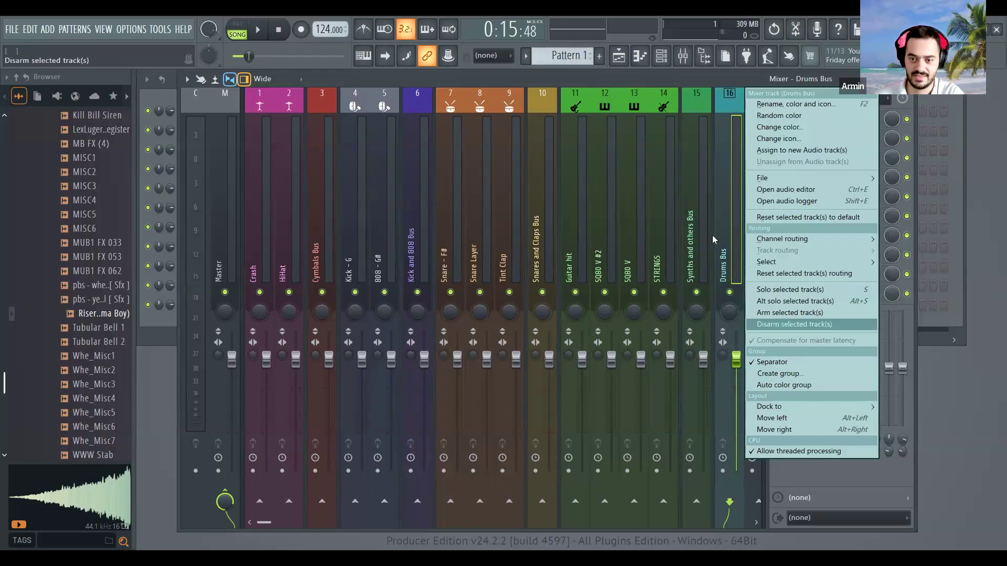
{"action": "left_click", "coordinate": [735, 222]}
{"action": "scroll", "coordinate": [719, 218], "scroll_direction": "down", "scroll_amount": 4}
{"action": "scroll", "coordinate": [659, 214], "scroll_direction": "up", "scroll_amount": 4}
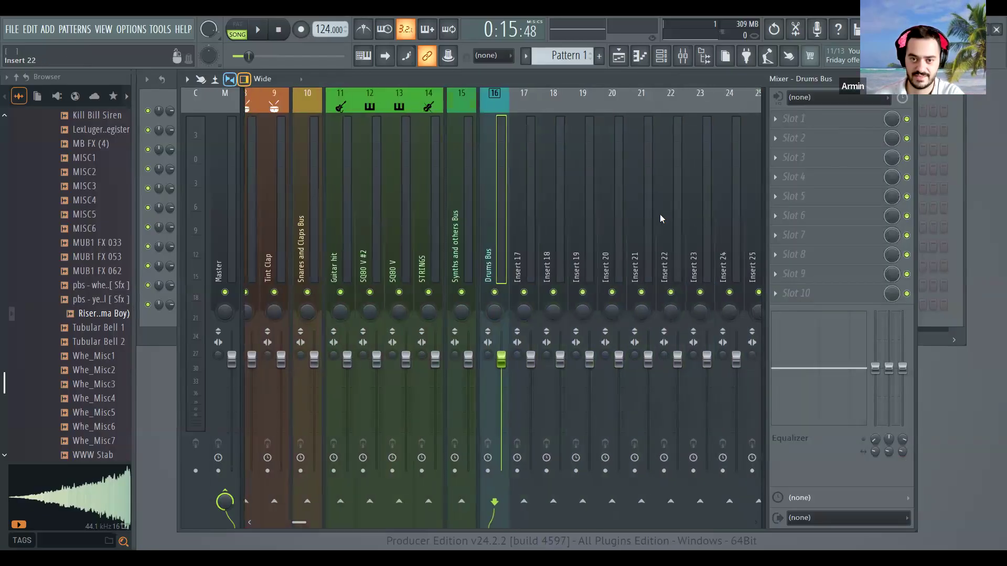
{"action": "left_click", "coordinate": [702, 217]}
{"action": "left_click", "coordinate": [725, 223]}
{"action": "left_click", "coordinate": [706, 219]}
{"action": "left_click", "coordinate": [717, 222]}
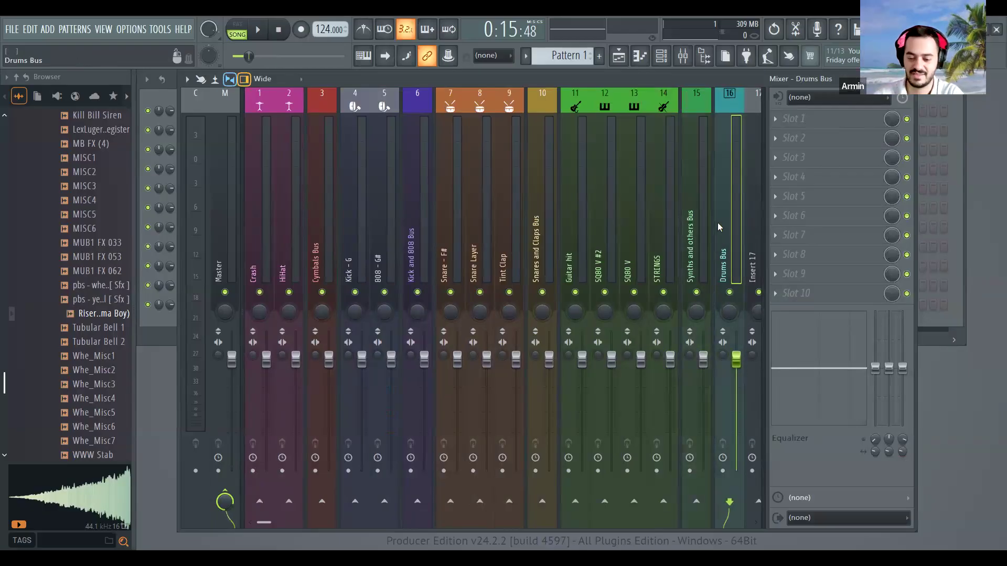
- Move the Drums Bus mixer track two slots to the right, to track 18
{"action": "key", "text": "alt+Right"}
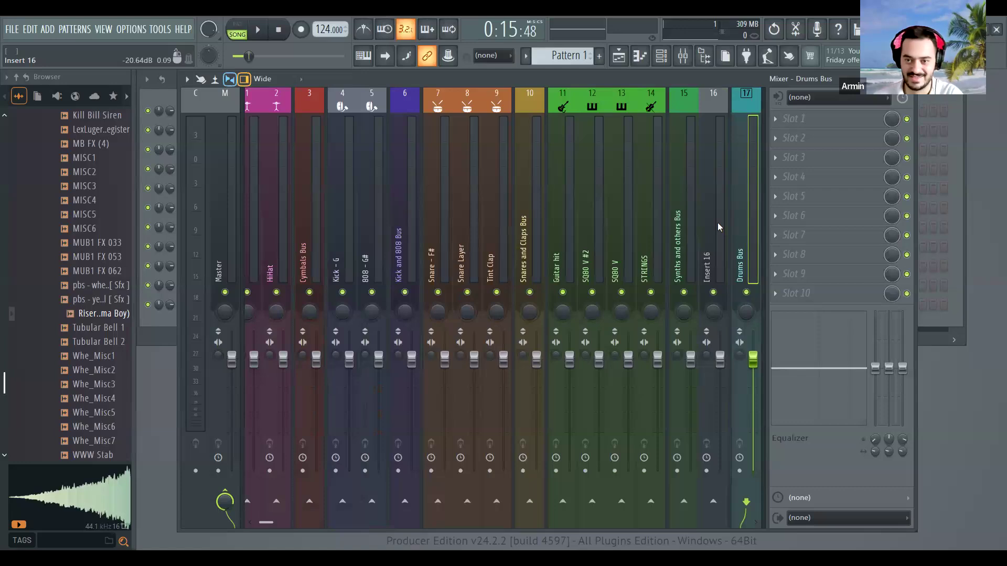
{"action": "scroll", "coordinate": [636, 224], "scroll_direction": "right", "scroll_amount": 4}
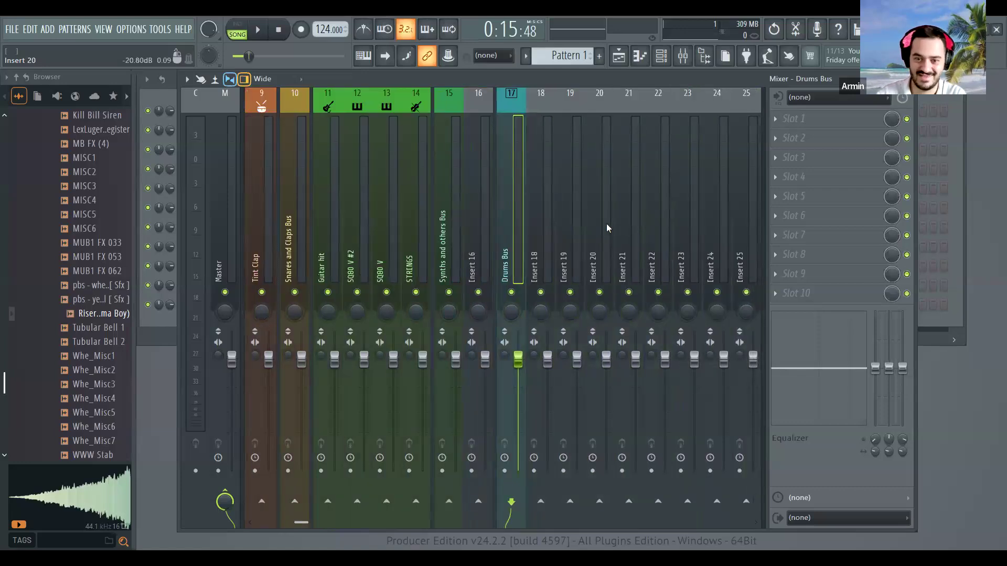
{"action": "key", "text": "alt+Right"}
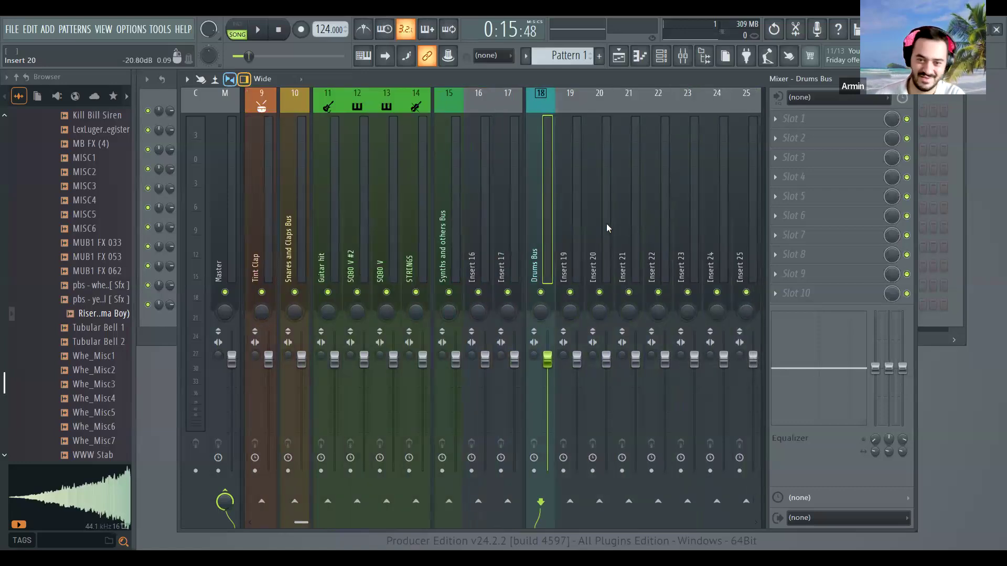
- Enter Instruments Bus as the new name of the Insert 19 mixer track beside Drums Bus
{"action": "double_click", "coordinate": [563, 203]}
{"action": "type", "text": "Synthe"}
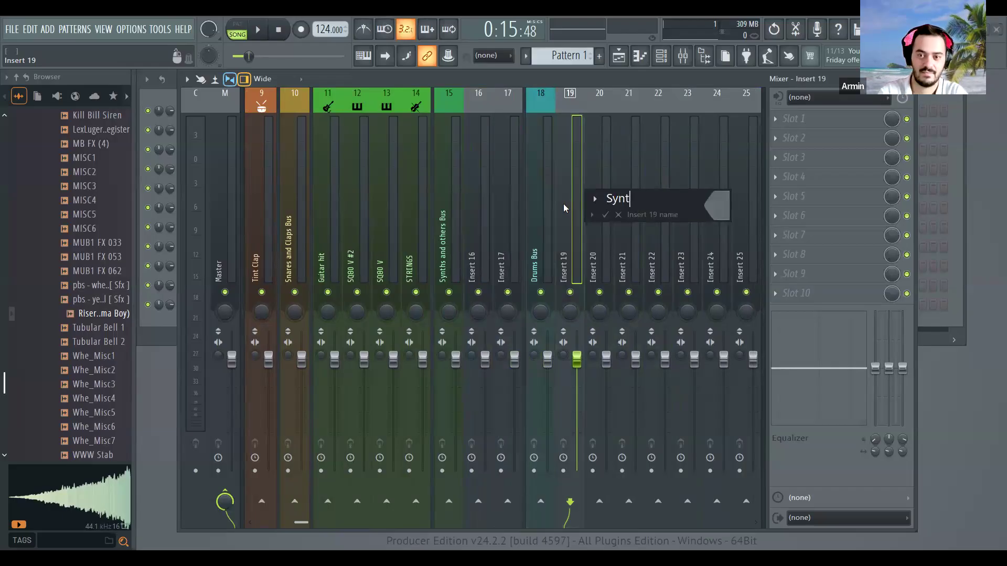
{"action": "key", "text": "BackSpace"}
{"action": "key", "text": "BackSpace"}
{"action": "key", "text": "BackSpace"}
{"action": "key", "text": "BackSpace"}
{"action": "key", "text": "BackSpace"}
{"action": "key", "text": "BackSpace"}
{"action": "type", "text": "Instruments"}
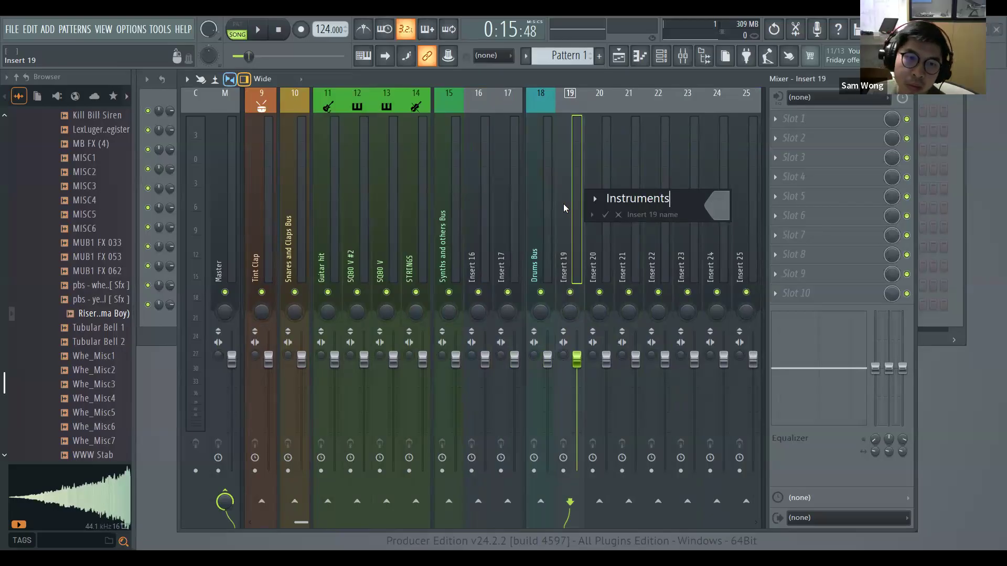
{"action": "type", "text": " Bus"}
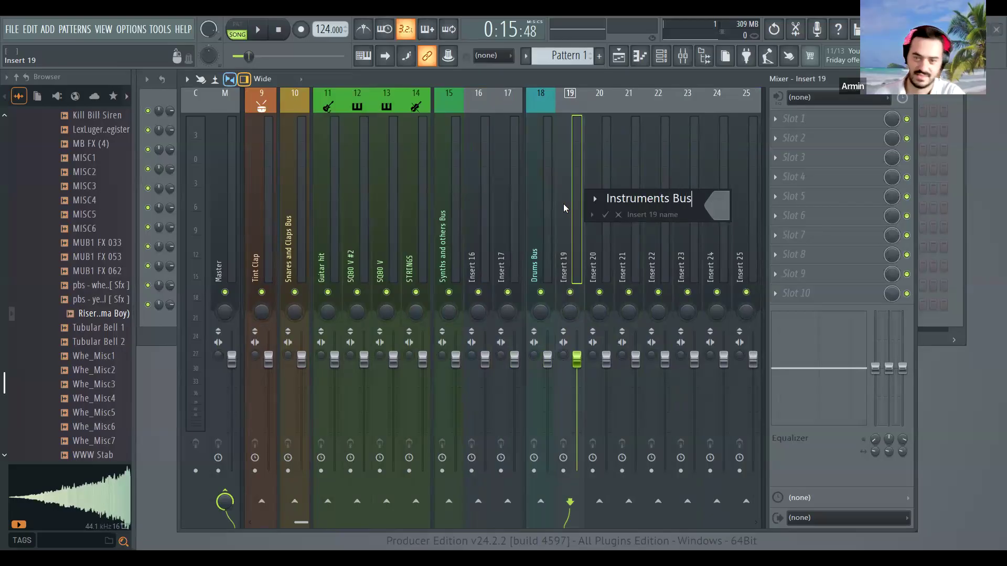
- Give the Instruments Bus mixer track a random safe colour, dark slate gray (#456157), and apply its name
{"action": "left_click", "coordinate": [717, 206]}
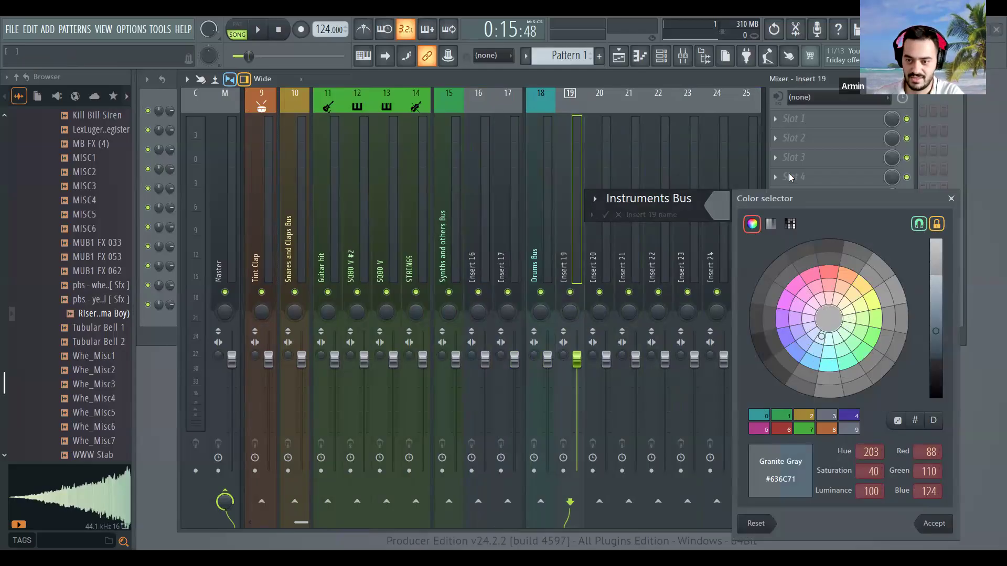
{"action": "left_click_drag", "start_coordinate": [836, 514], "coordinate": [846, 441]}
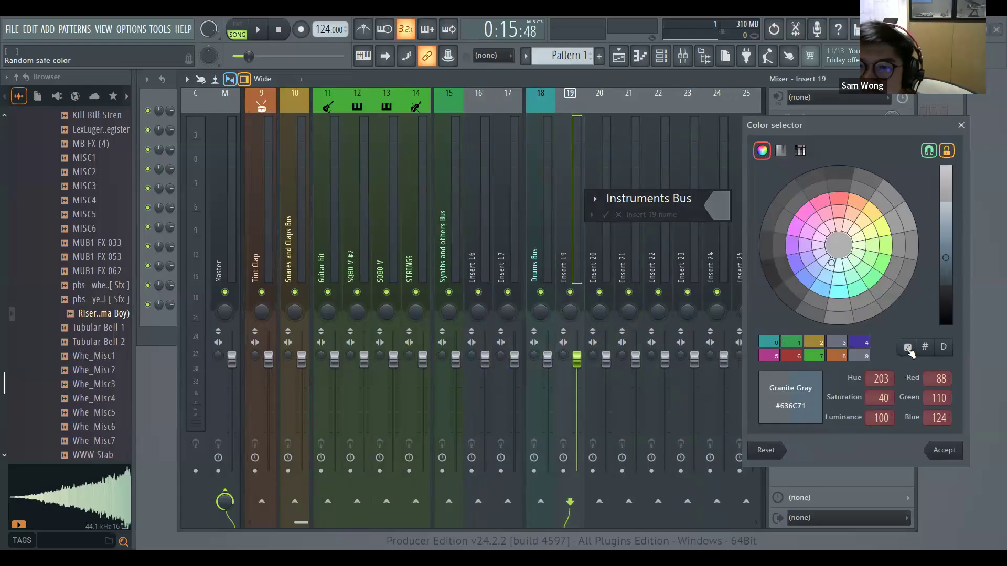
{"action": "left_click", "coordinate": [910, 352]}
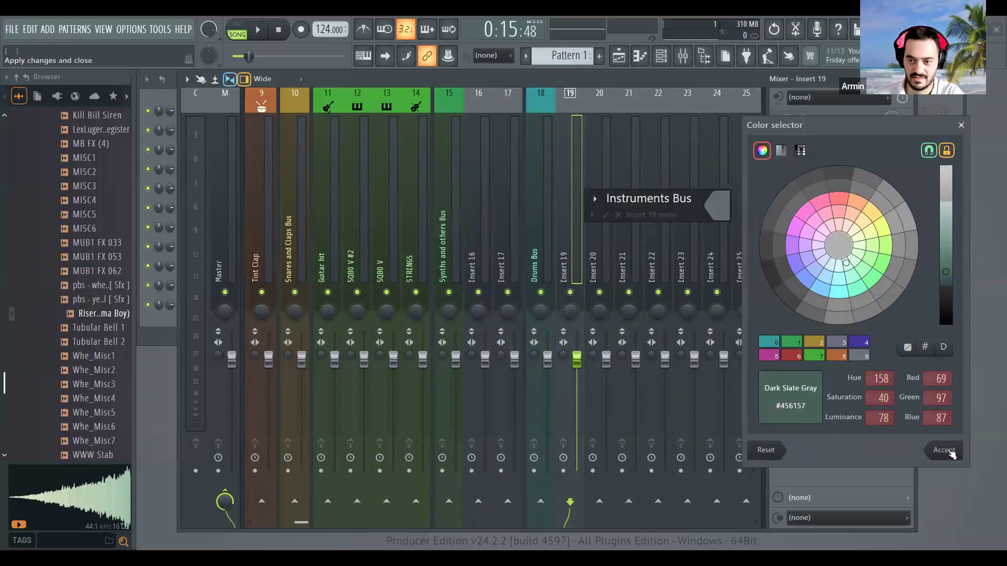
{"action": "left_click", "coordinate": [717, 224]}
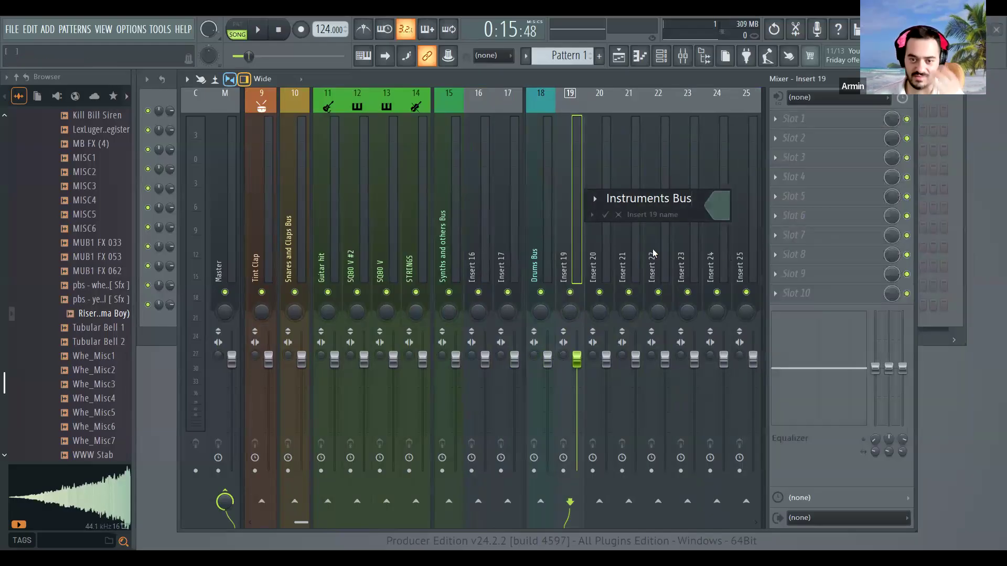
{"action": "left_click", "coordinate": [562, 250]}
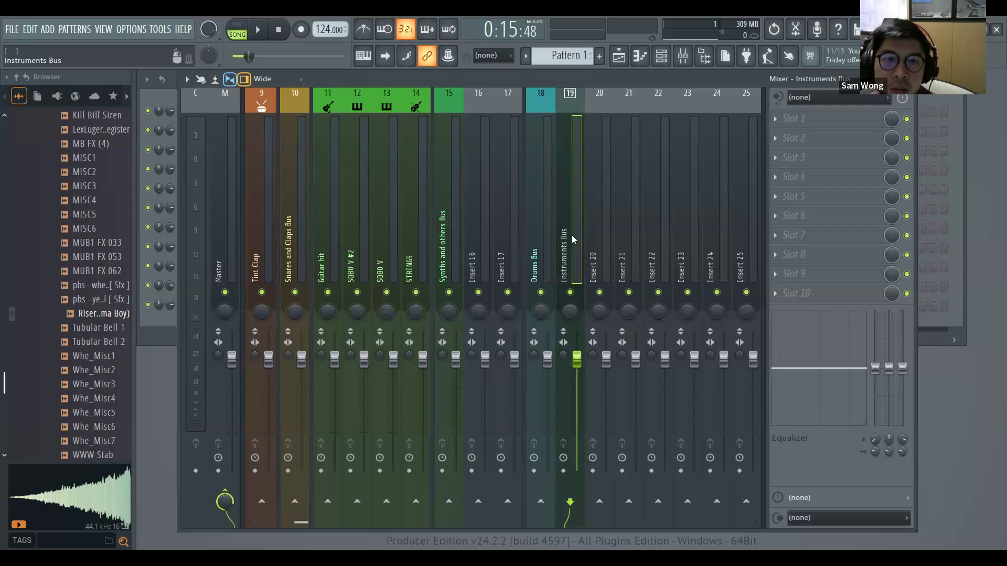
- Create a group from the Drums Bus and Instruments Bus mixer tracks, keeping the name Drums Bus
{"action": "left_click", "coordinate": [545, 233], "text": "ctrl"}
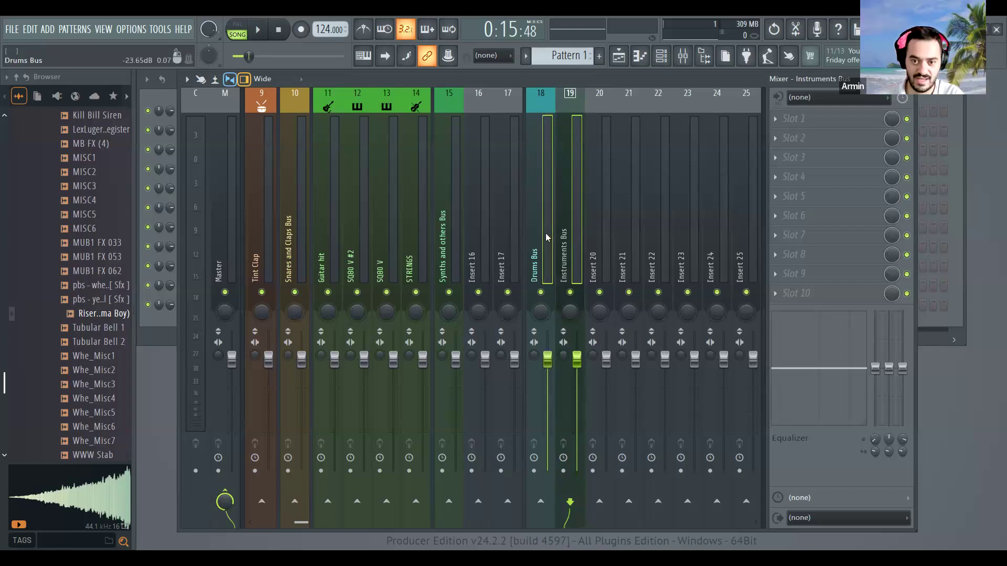
{"action": "right_click", "coordinate": [558, 274]}
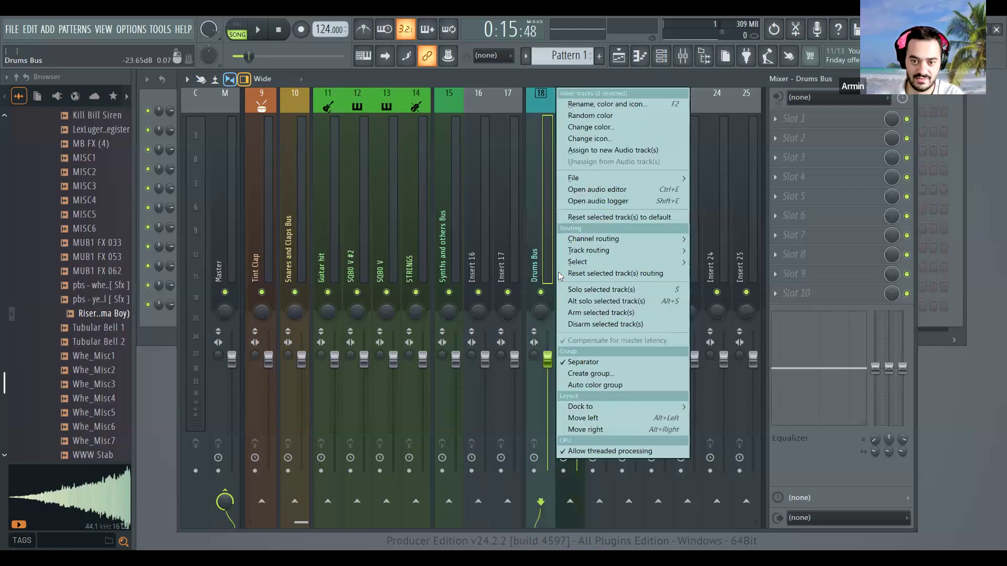
{"action": "left_click", "coordinate": [598, 375]}
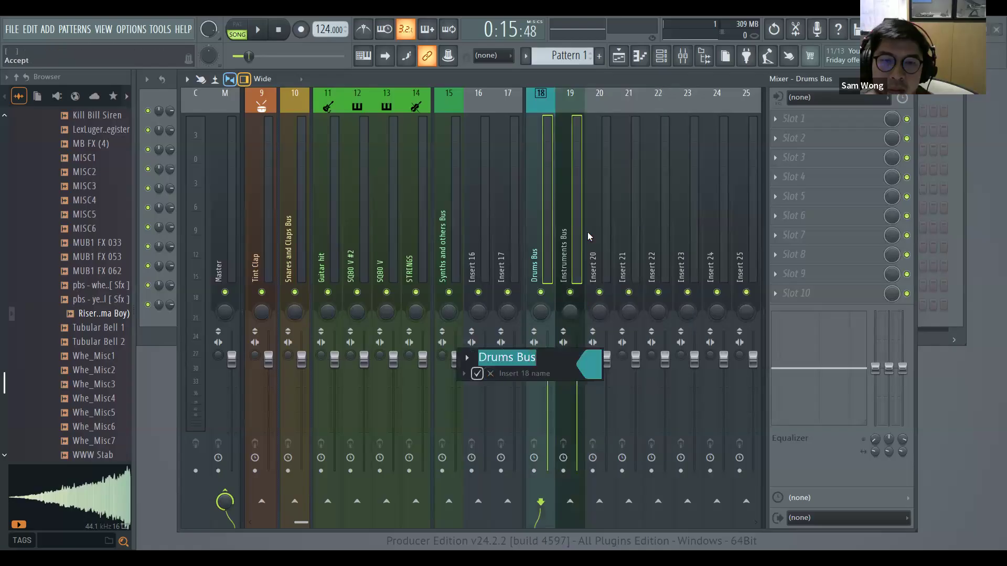
{"action": "left_click", "coordinate": [568, 222]}
- Move the Drums Bus and Instruments Bus mixer tracks together two slots to the left, to tracks 16 and 17
{"action": "left_click", "coordinate": [539, 216]}
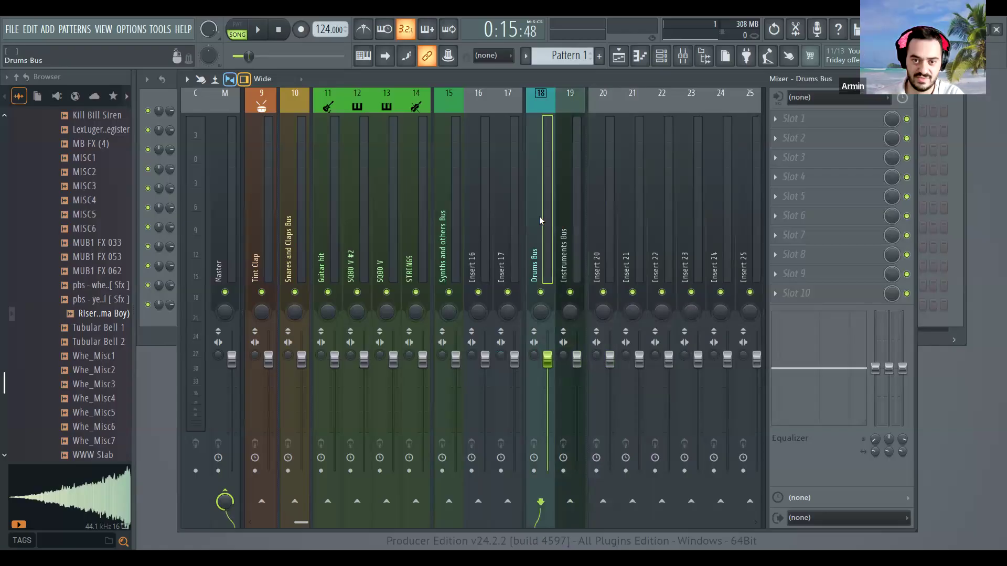
{"action": "left_click", "coordinate": [557, 212], "text": "ctrl"}
{"action": "key", "text": "ctrl+Left"}
{"action": "key", "text": "ctrl+Left"}
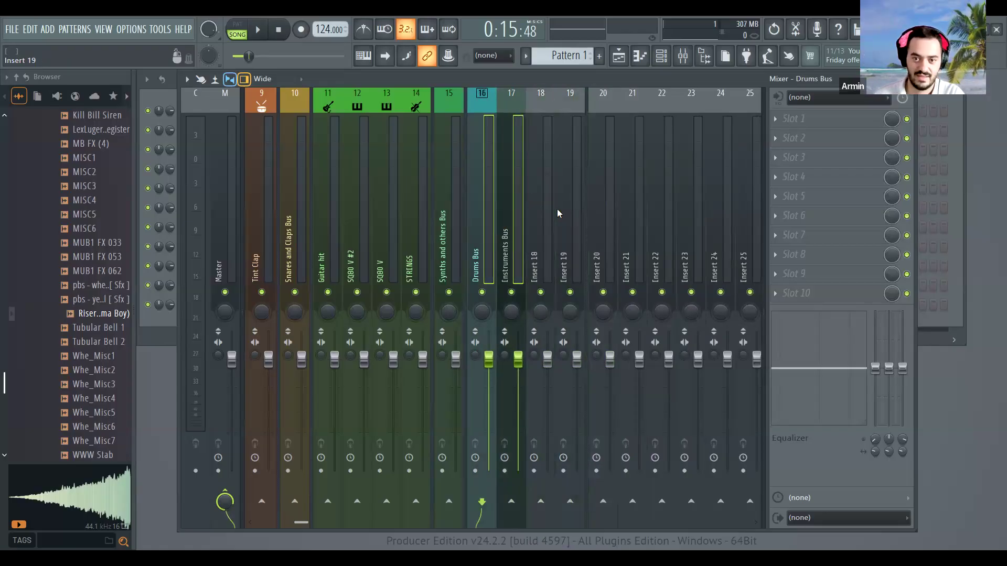
{"action": "left_click", "coordinate": [569, 207]}
{"action": "left_click", "coordinate": [543, 199]}
{"action": "left_click", "coordinate": [570, 199], "text": "ctrl"}
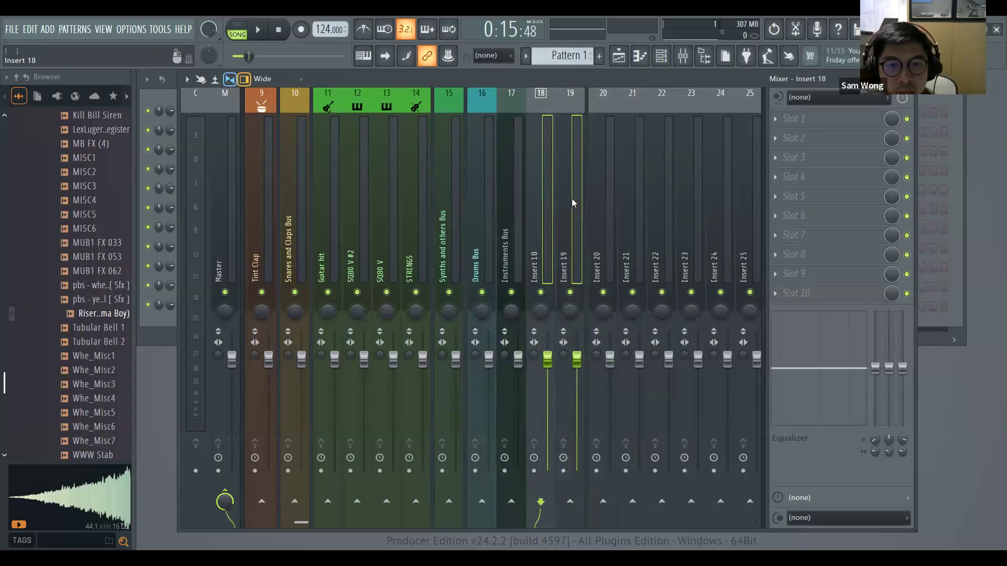
{"action": "right_click", "coordinate": [572, 198]}
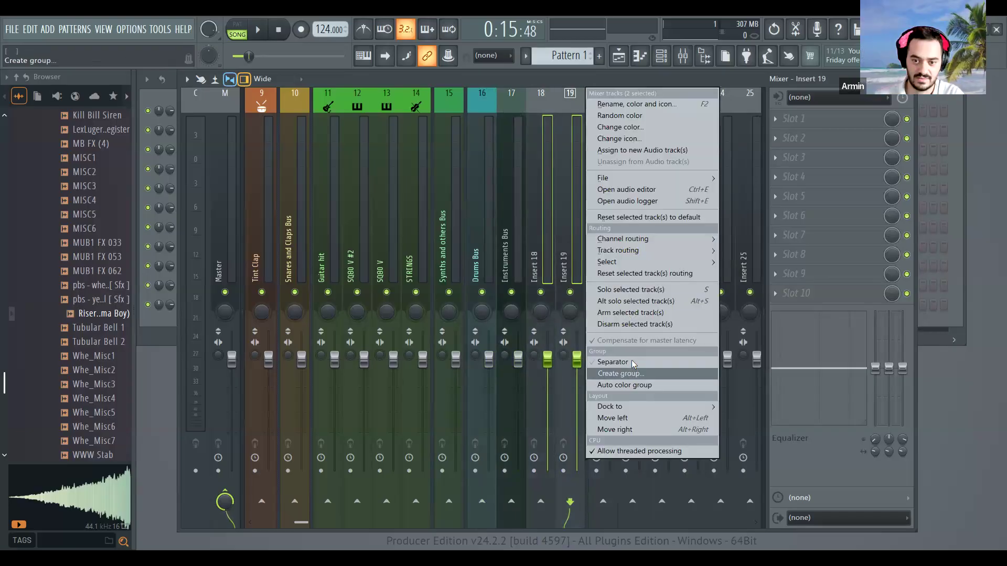
- Turn off the separator for the Drums Bus and Instruments Bus mixer tracks
{"action": "left_click", "coordinate": [512, 252]}
{"action": "left_click", "coordinate": [487, 254], "text": "ctrl"}
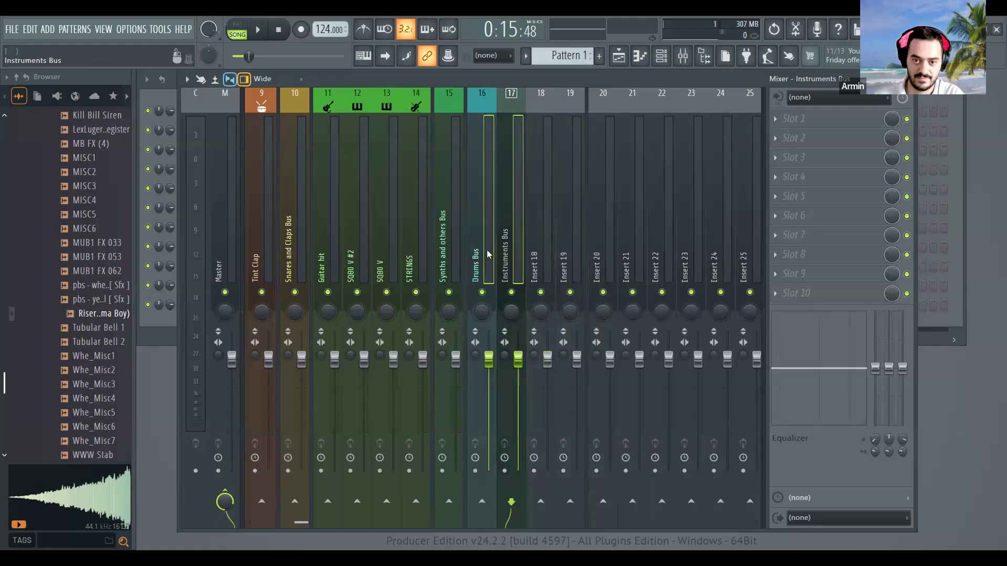
{"action": "right_click", "coordinate": [496, 262]}
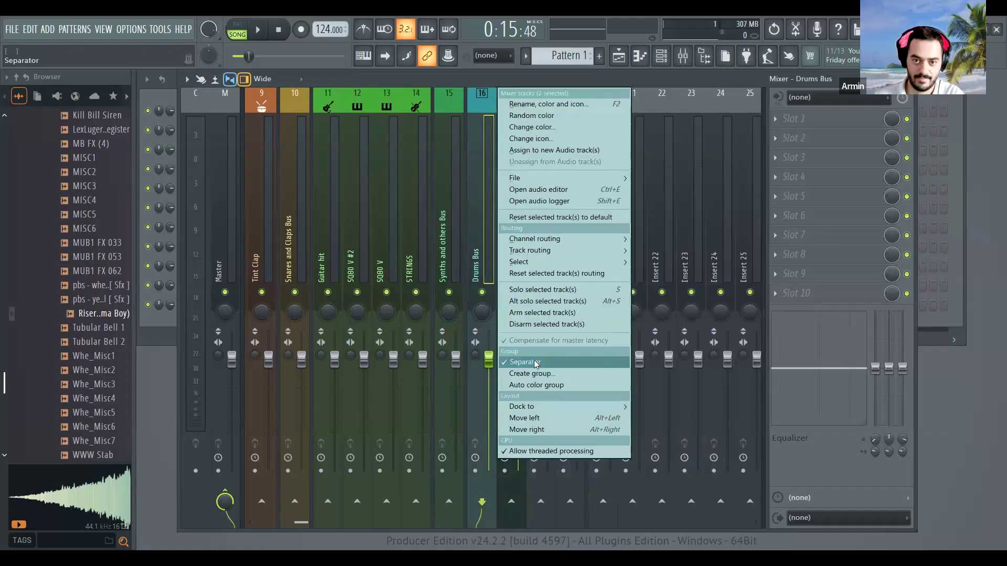
{"action": "left_click", "coordinate": [536, 363]}
- Turn off the leftover separator on the Insert 20 mixer track
{"action": "left_click", "coordinate": [540, 213]}
{"action": "left_click", "coordinate": [573, 206]}
{"action": "right_click", "coordinate": [594, 203]}
{"action": "left_click", "coordinate": [594, 205]}
{"action": "right_click", "coordinate": [594, 207]}
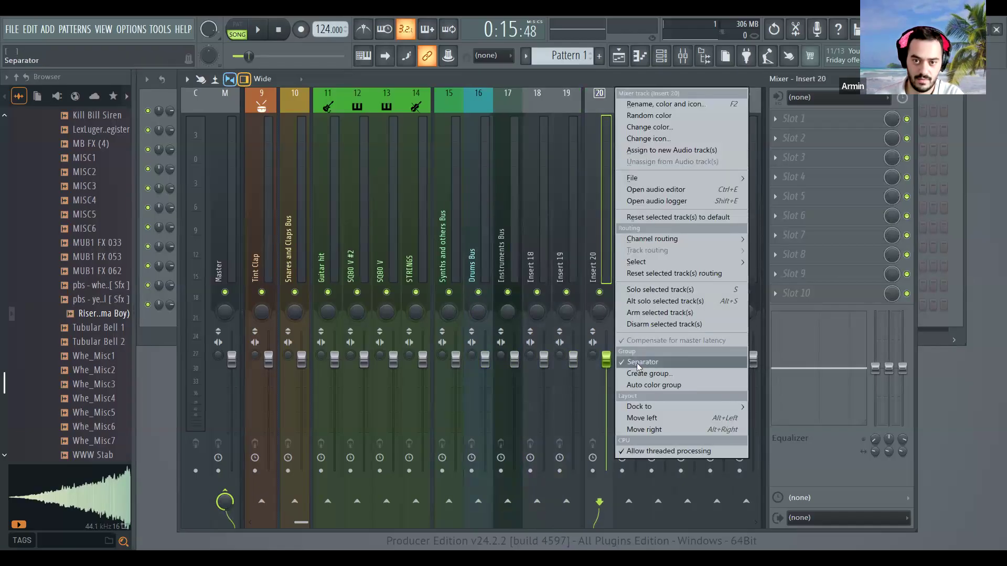
{"action": "left_click", "coordinate": [636, 363]}
- Create a group from the Drums Bus and Instruments Bus mixer tracks and maximize the mixer window
{"action": "left_click", "coordinate": [476, 220]}
{"action": "left_click", "coordinate": [499, 220], "text": "ctrl"}
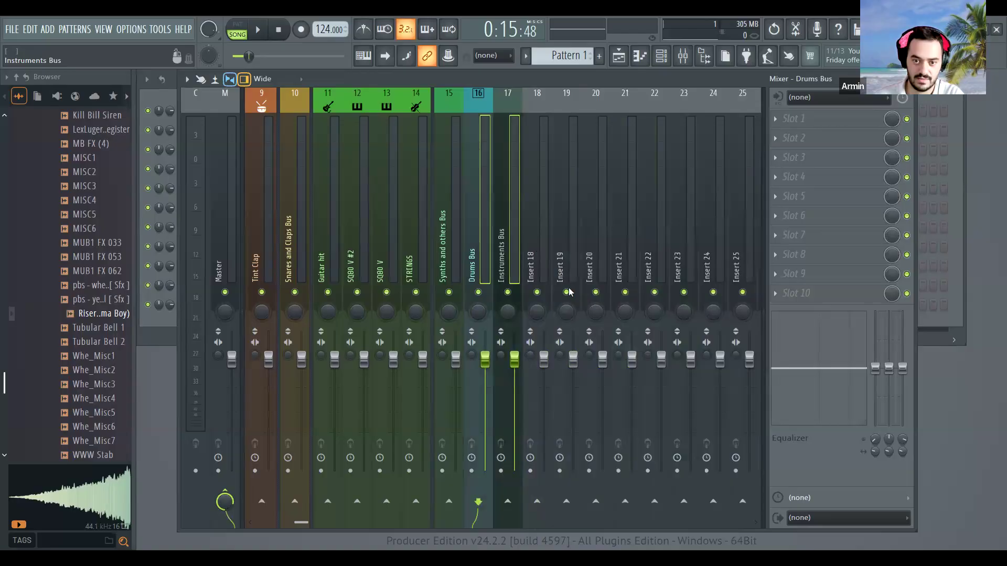
{"action": "right_click", "coordinate": [587, 359]}
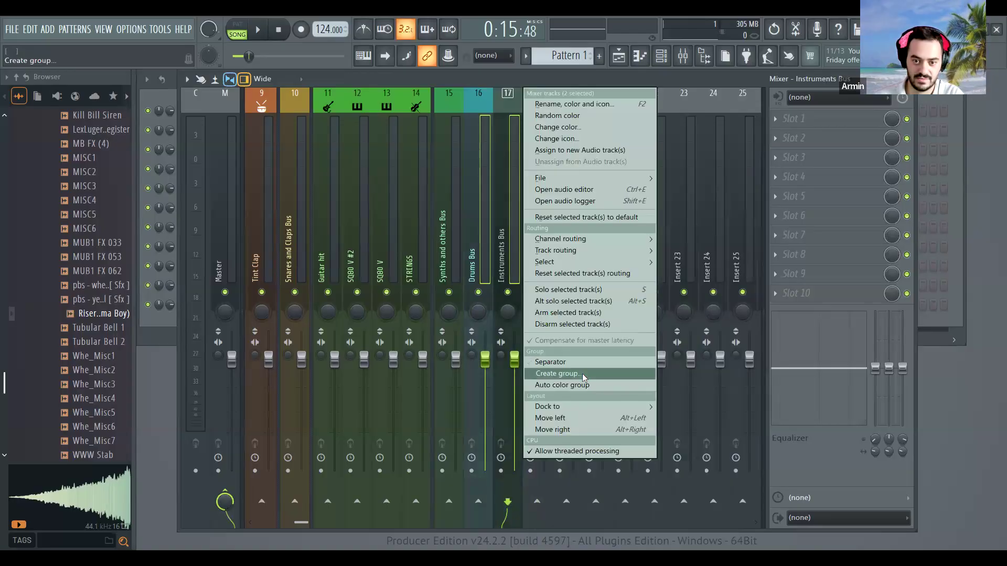
{"action": "left_click", "coordinate": [582, 373]}
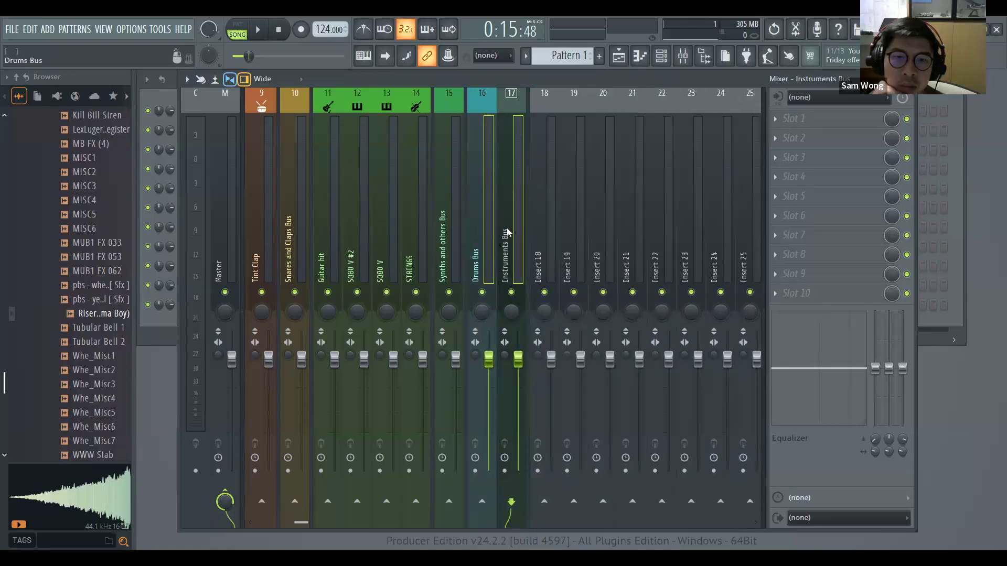
{"action": "scroll", "coordinate": [470, 233], "scroll_direction": "up", "scroll_amount": 3}
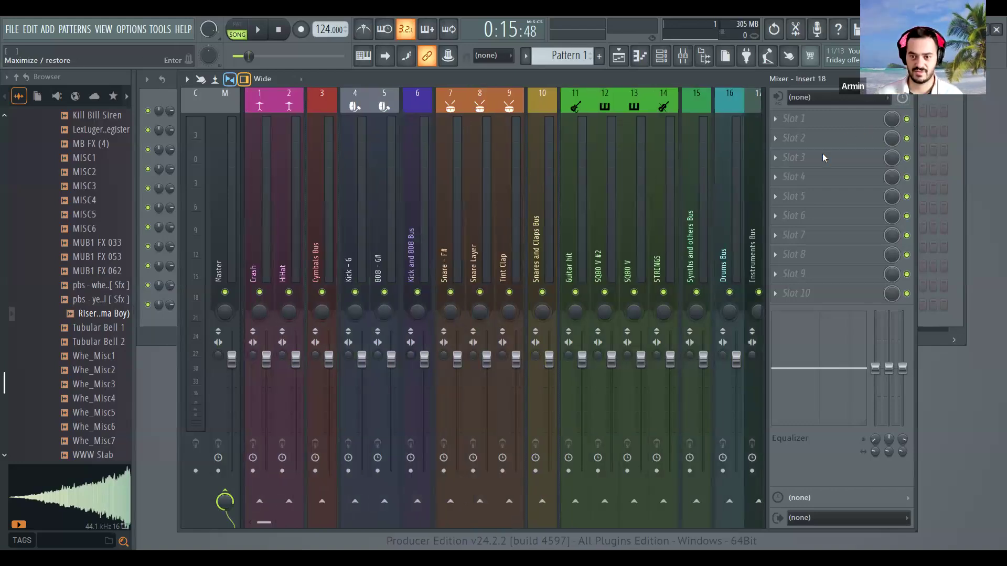
{"action": "left_click", "coordinate": [894, 80]}
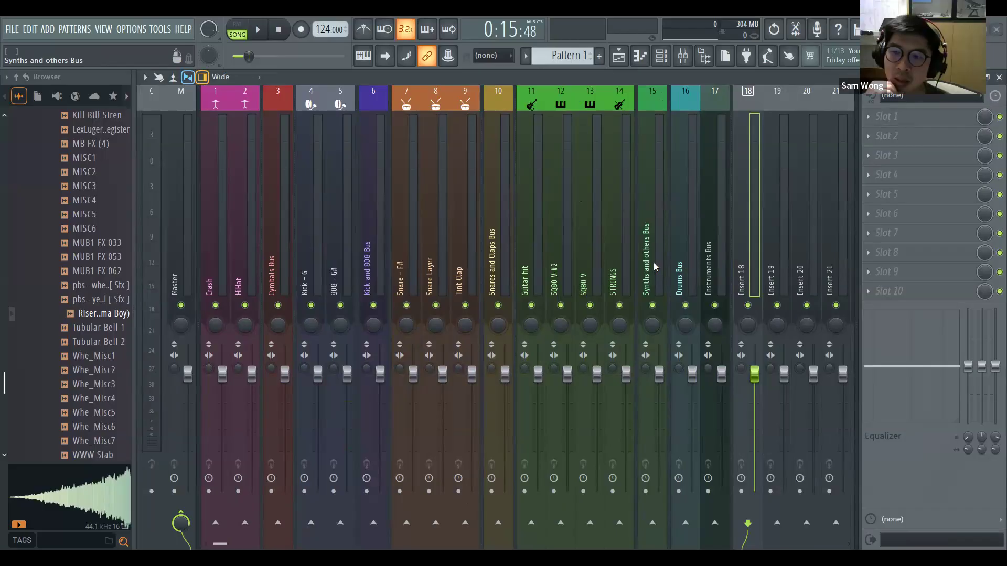
- Set the colour of both the Drums Bus and Instruments Bus mixer tracks to Light Sea Green (#39A9AC)
{"action": "left_click", "coordinate": [697, 183]}
{"action": "left_click", "coordinate": [704, 184], "text": "ctrl"}
{"action": "right_click", "coordinate": [708, 186]}
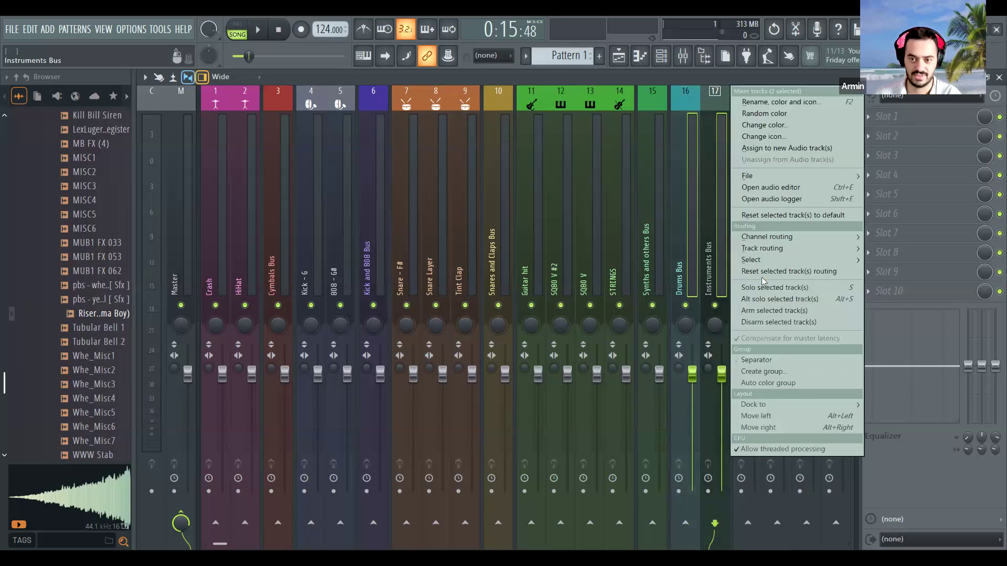
{"action": "left_click", "coordinate": [761, 120]}
{"action": "right_click", "coordinate": [704, 170]}
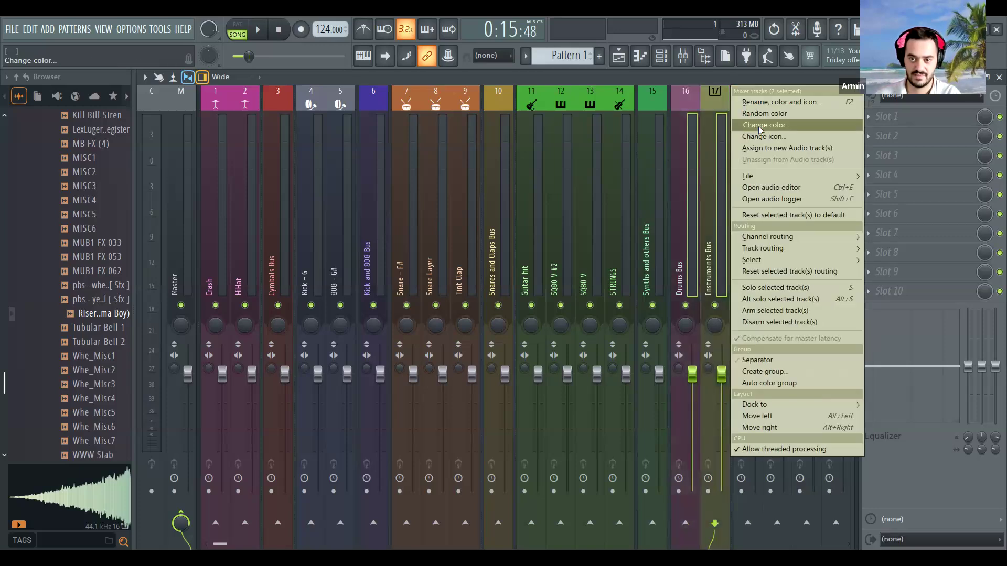
{"action": "left_click", "coordinate": [760, 126]}
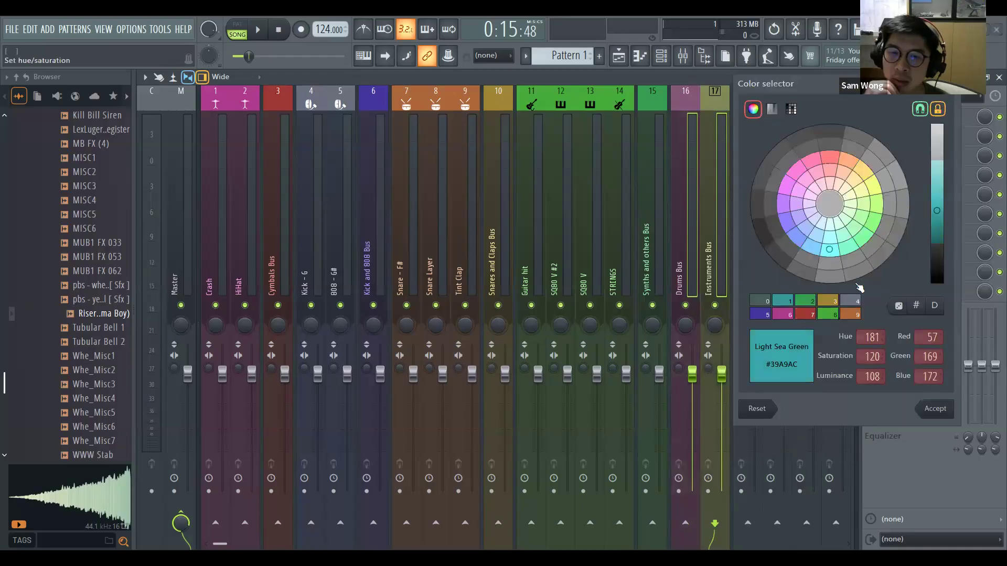
{"action": "left_click", "coordinate": [936, 410]}
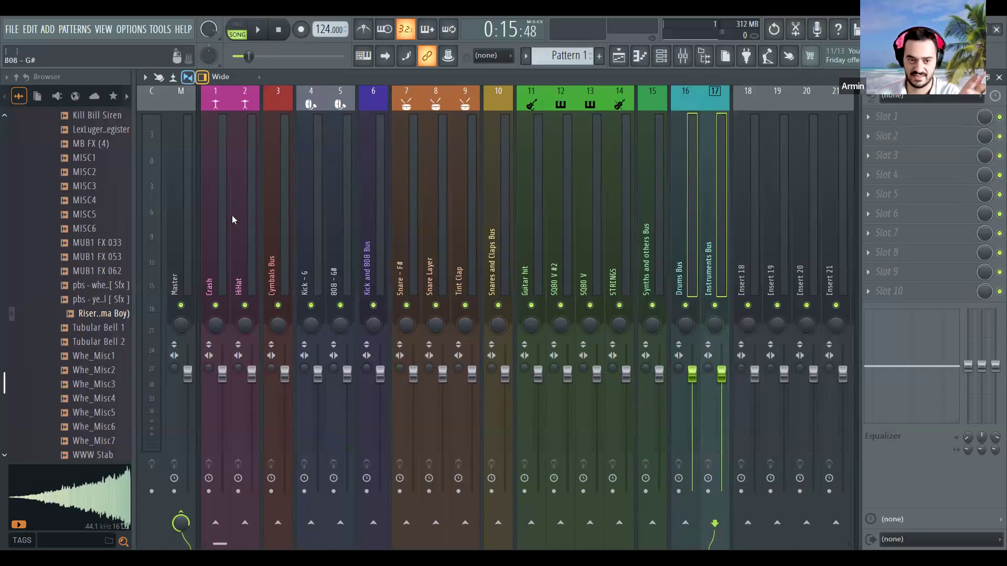
{"action": "left_click", "coordinate": [646, 239]}
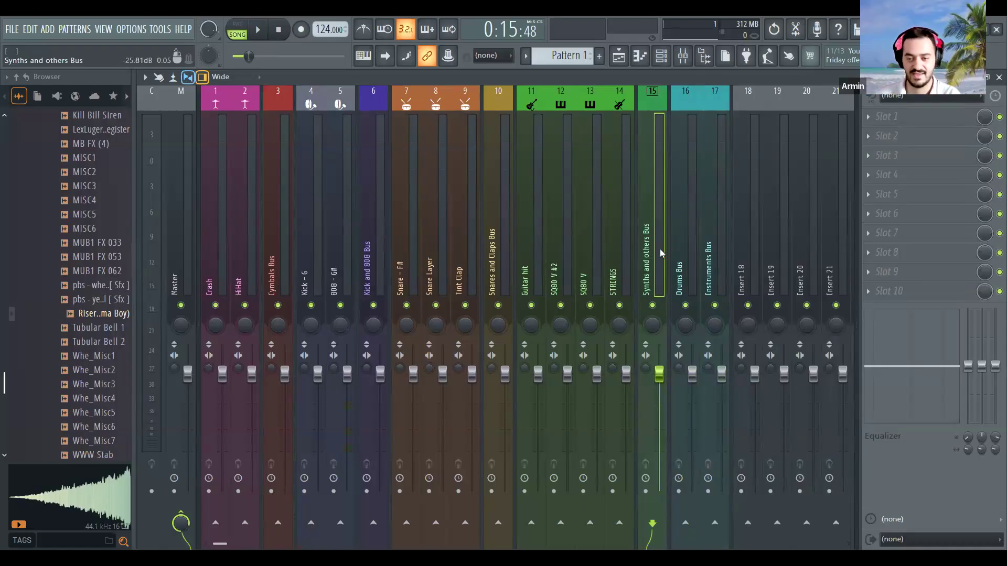
{"action": "left_click", "coordinate": [706, 256]}
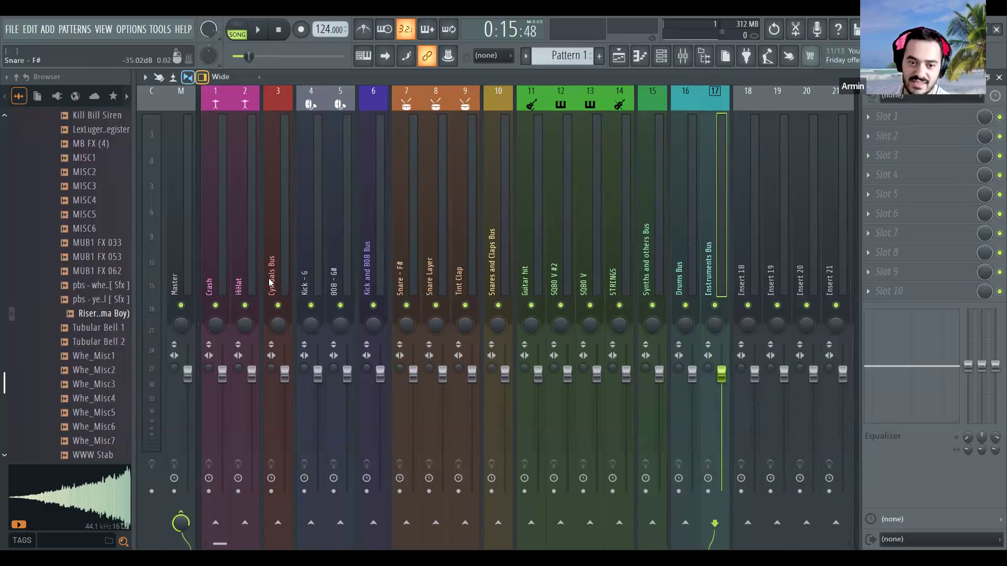
{"action": "left_click", "coordinate": [265, 242]}
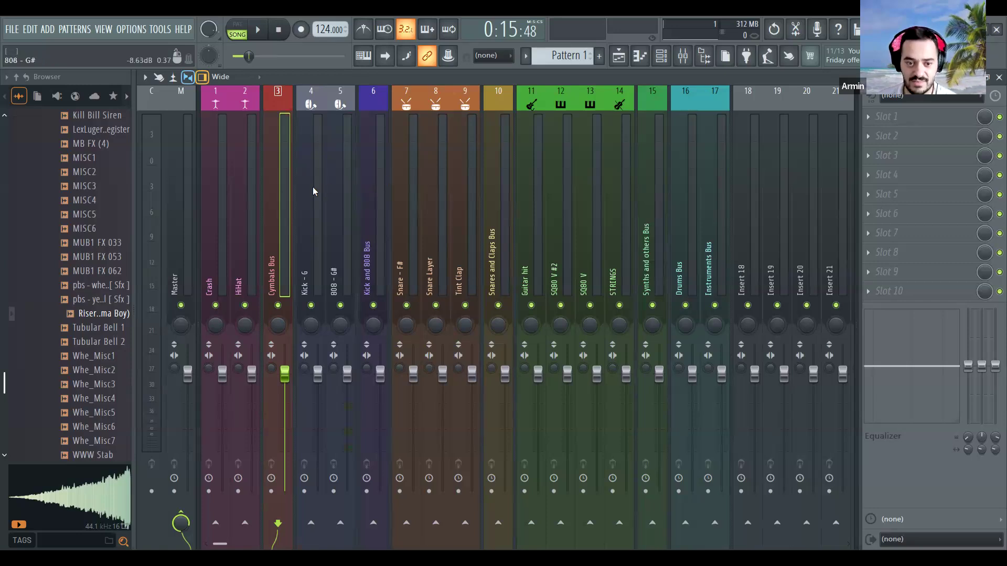
- Route the Crash and HiHat mixer tracks to the Cymbals Bus only and check the routing of each of the three tracks
{"action": "left_click", "coordinate": [217, 213]}
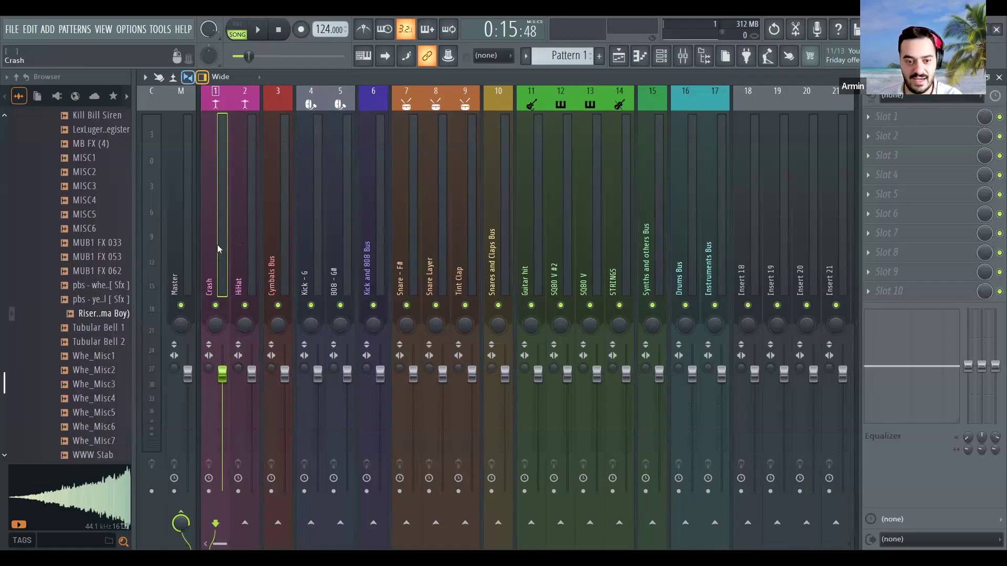
{"action": "left_click", "coordinate": [236, 247], "text": "ctrl"}
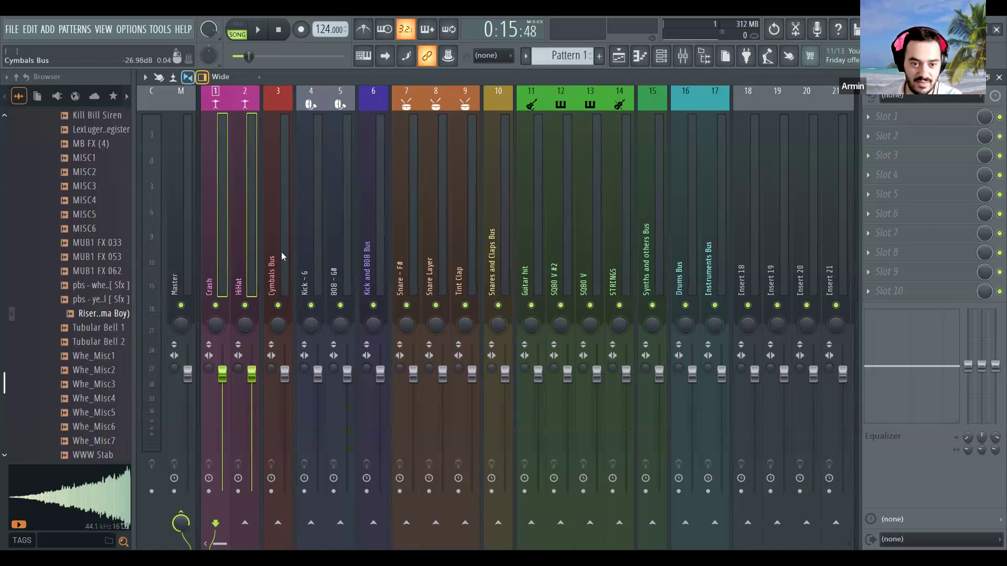
{"action": "right_click", "coordinate": [278, 524]}
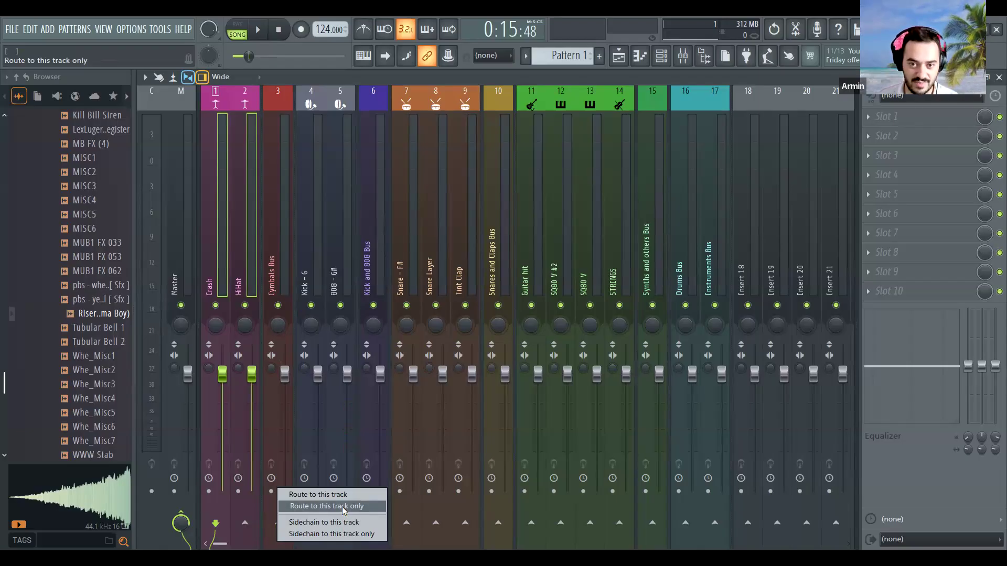
{"action": "left_click", "coordinate": [344, 507]}
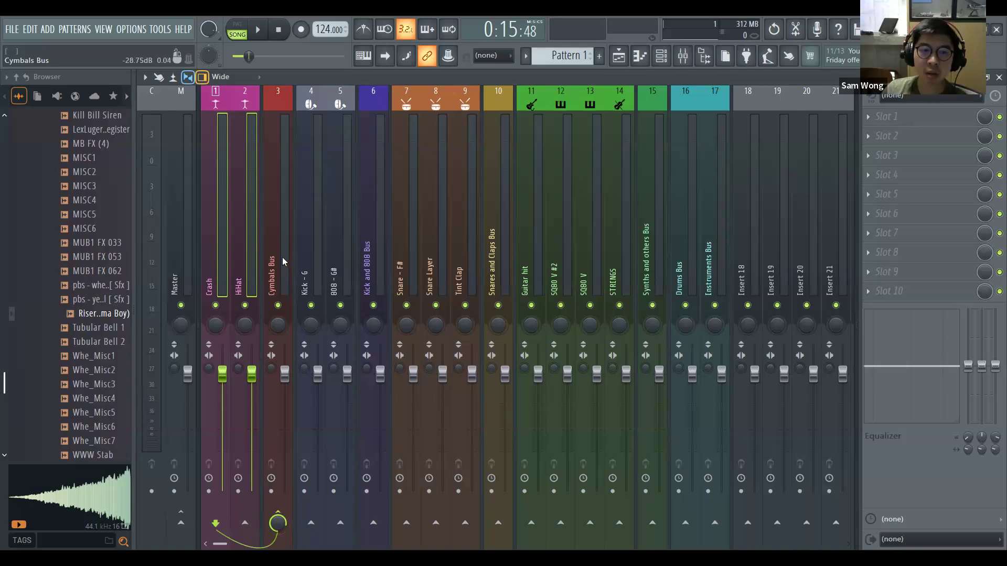
{"action": "left_click", "coordinate": [239, 247]}
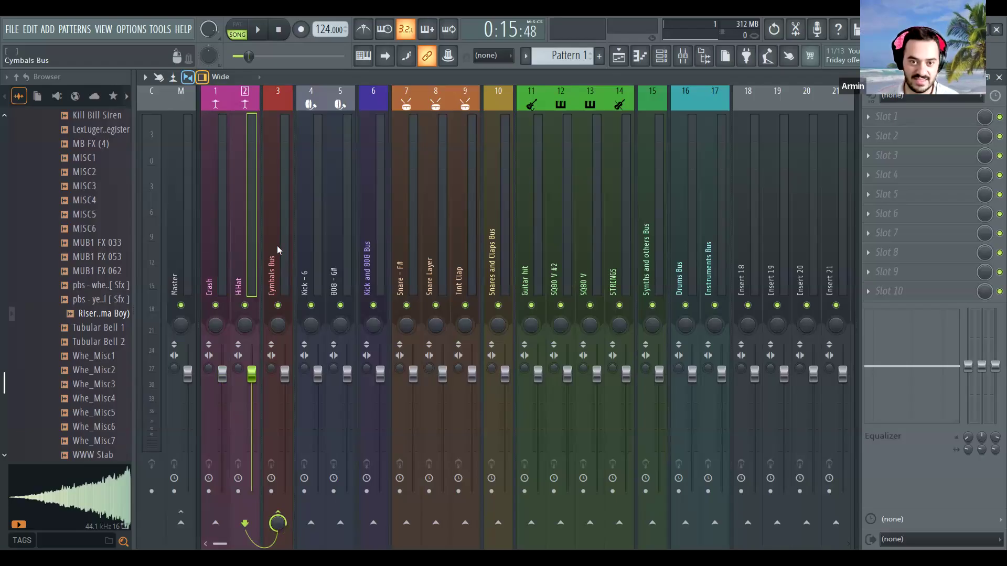
{"action": "left_click", "coordinate": [213, 251]}
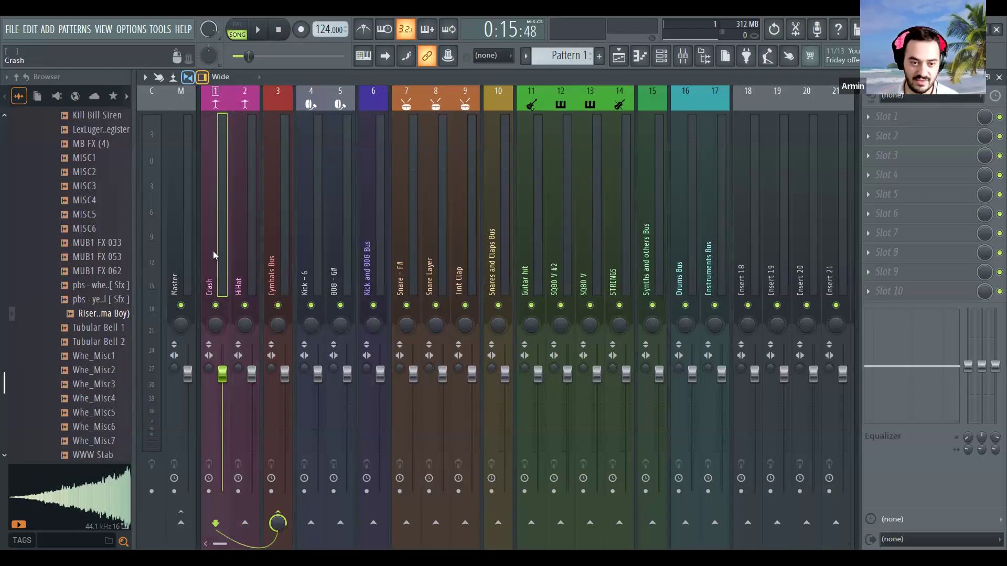
{"action": "left_click", "coordinate": [282, 247]}
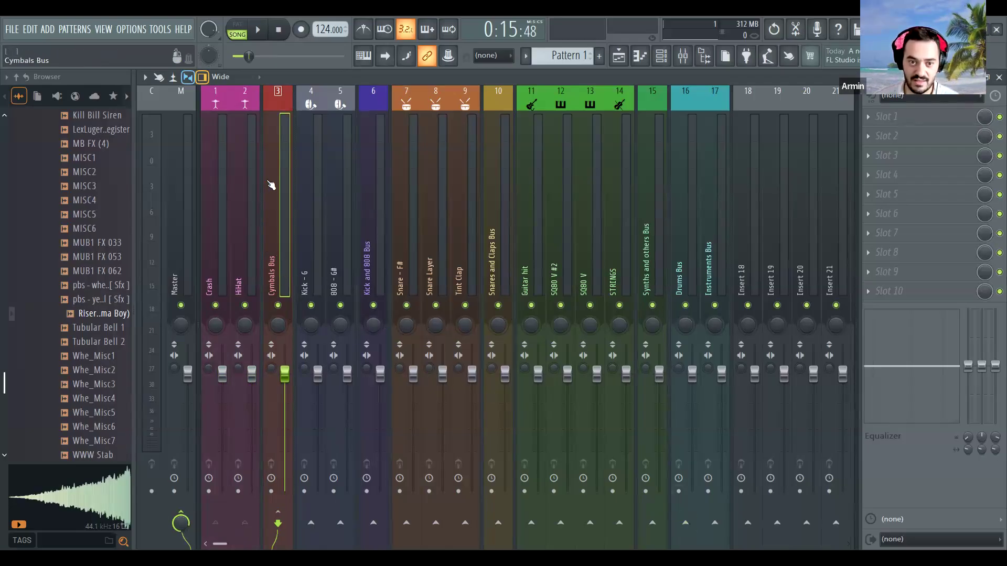
- Route the Cymbals Bus only to the Drums Bus, and select the Drums Bus to check its output
{"action": "right_click", "coordinate": [685, 525]}
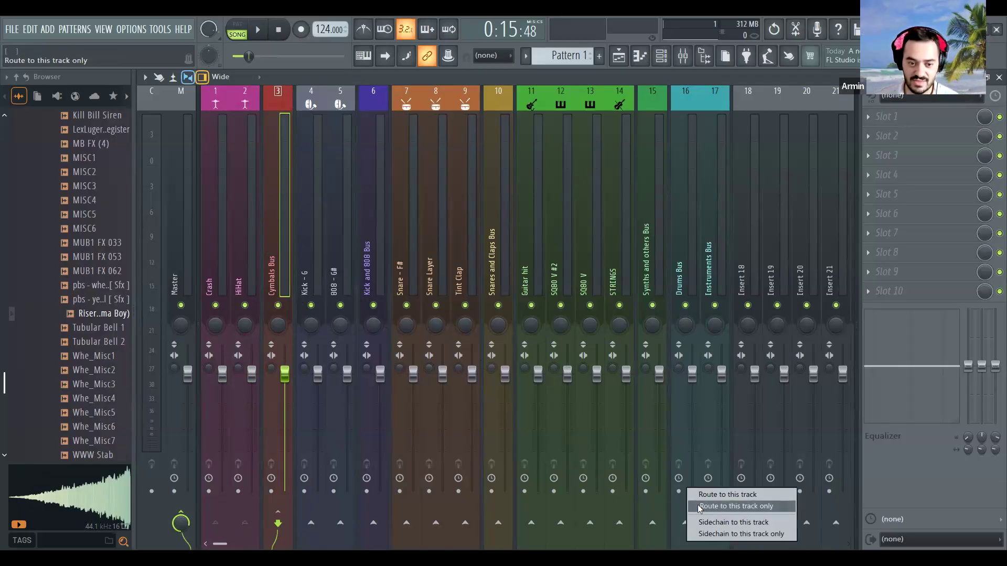
{"action": "left_click", "coordinate": [734, 506]}
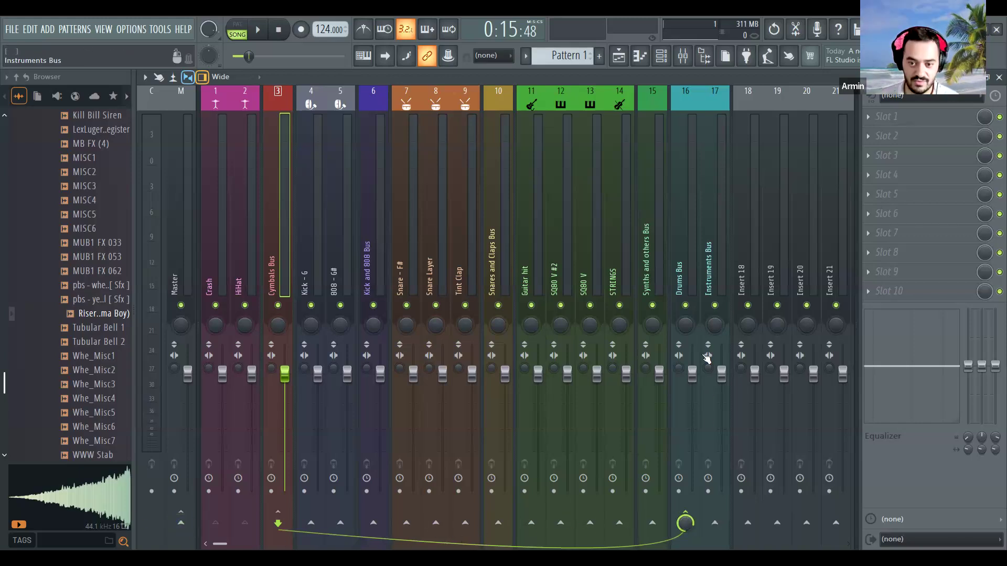
{"action": "left_click", "coordinate": [688, 254]}
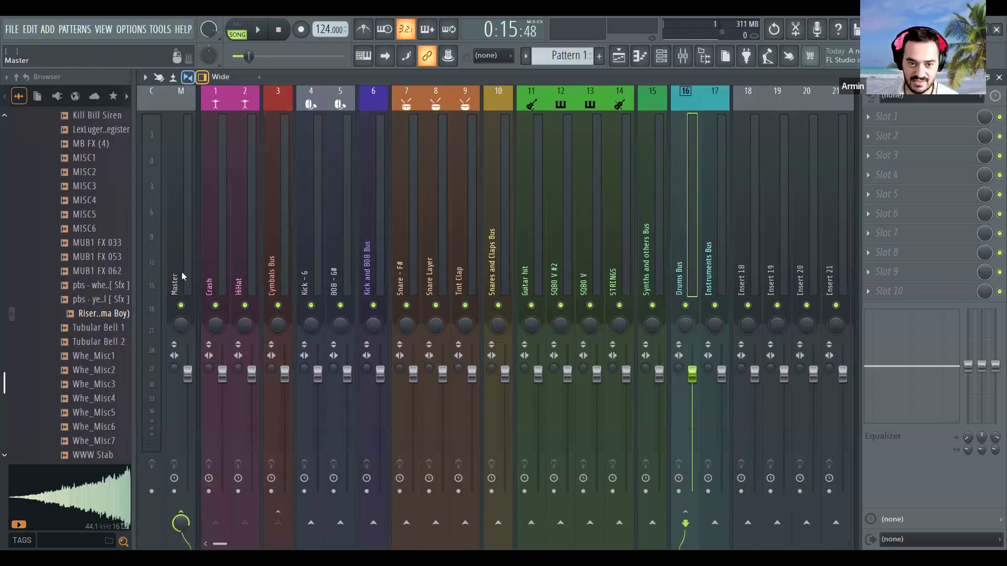
- Route the Kick - G and 808 - G# mixer tracks only to the Kick and 808 Bus
{"action": "left_click", "coordinate": [317, 247]}
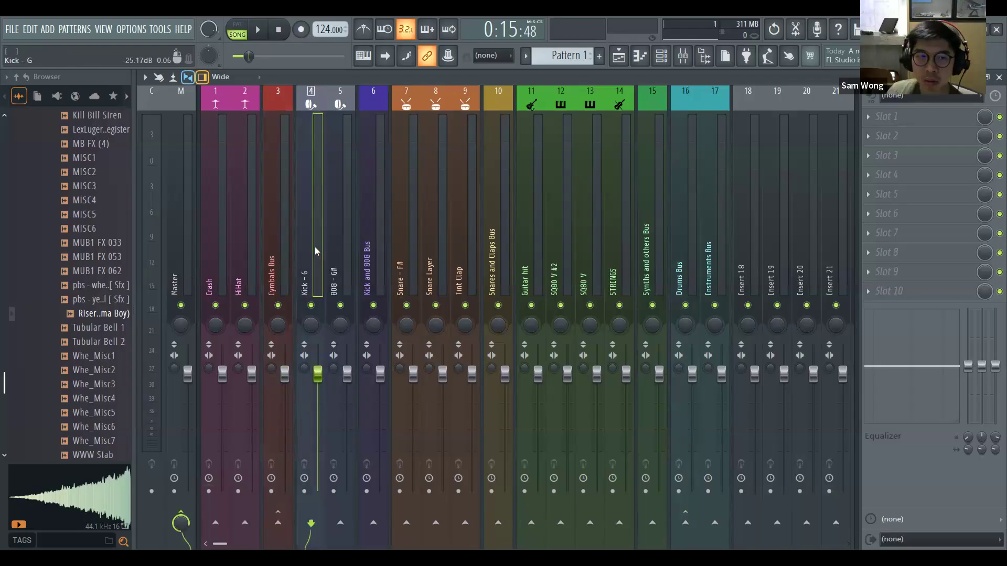
{"action": "left_click", "coordinate": [338, 253], "text": "ctrl"}
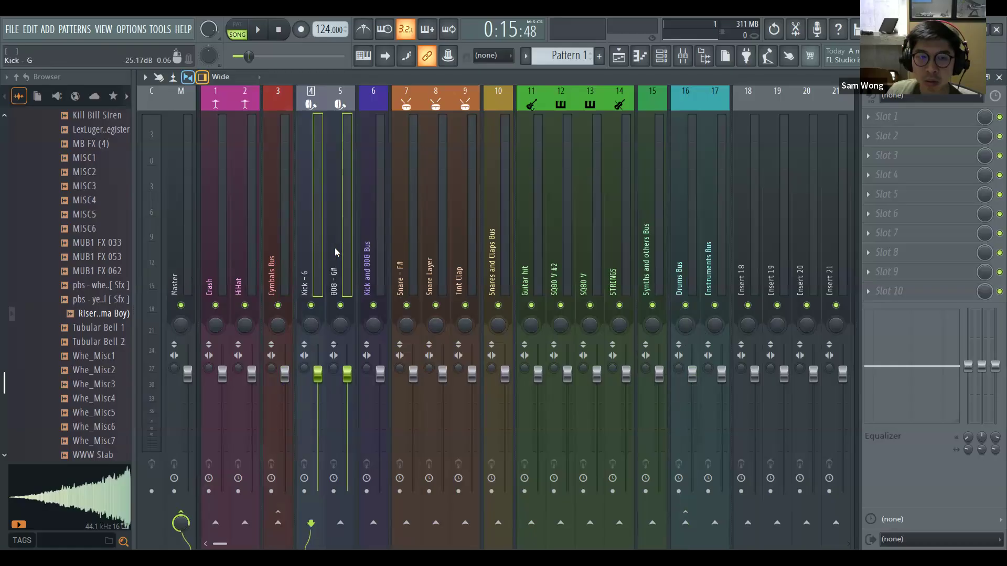
{"action": "right_click", "coordinate": [384, 520]}
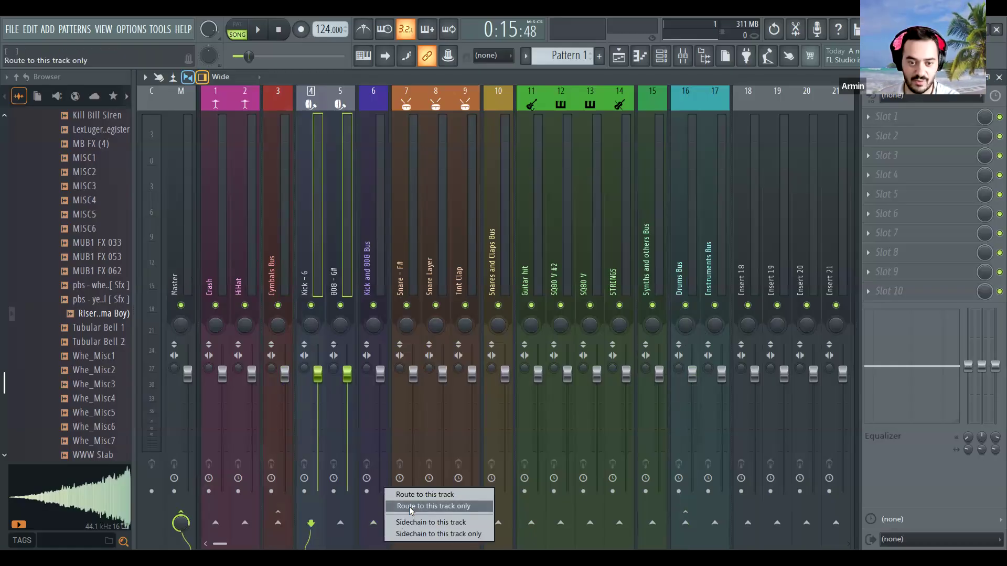
{"action": "left_click", "coordinate": [411, 507]}
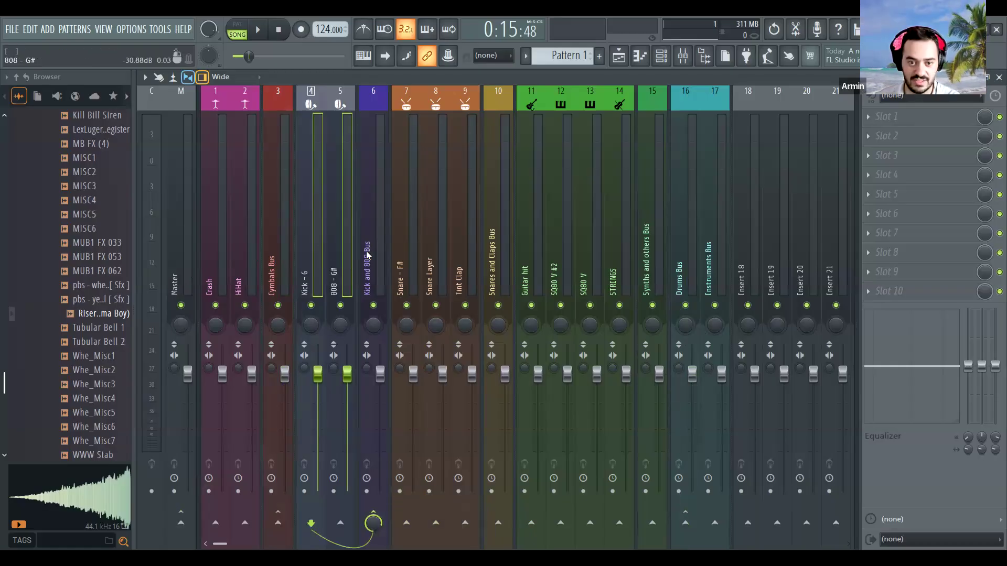
- Route the Snare - F#, Snare Layer and Tint Clap mixer tracks only to the Snares and Claps Bus
{"action": "left_click", "coordinate": [410, 268]}
{"action": "left_click", "coordinate": [435, 275], "text": "ctrl"}
{"action": "left_click", "coordinate": [460, 288], "text": "ctrl"}
{"action": "right_click", "coordinate": [501, 523]}
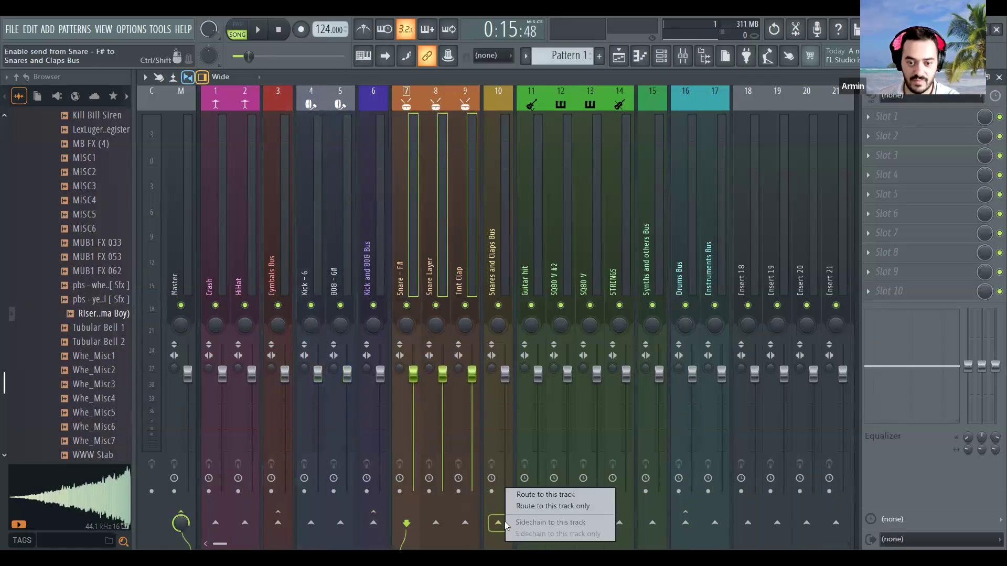
{"action": "key", "text": "Return"}
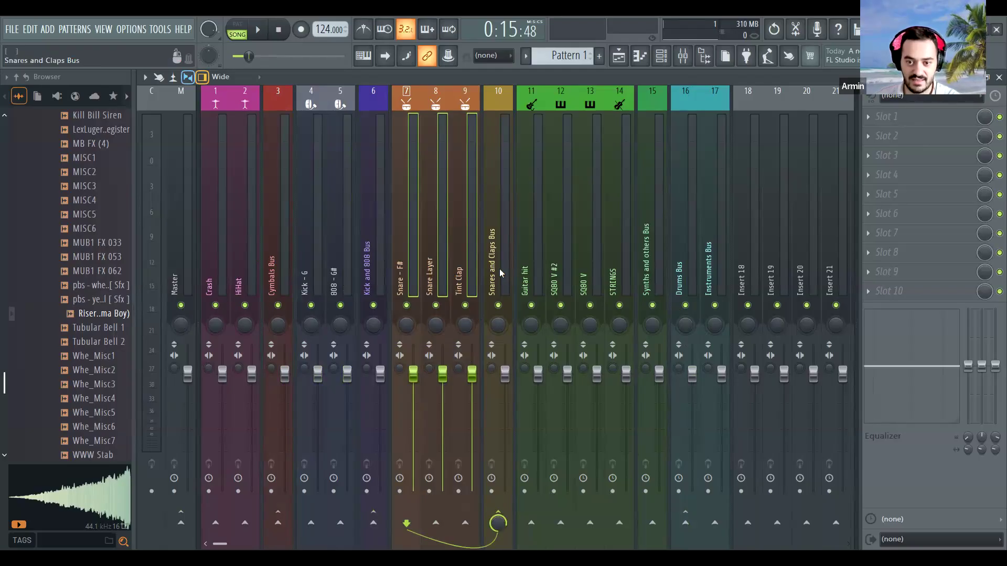
- Route the Guitar hit, SQ80 V #2, SQ80 V and STRINGS mixer tracks only to the Synths and others Bus
{"action": "left_click", "coordinate": [535, 275]}
{"action": "left_click_drag", "start_coordinate": [536, 276], "coordinate": [613, 276]}
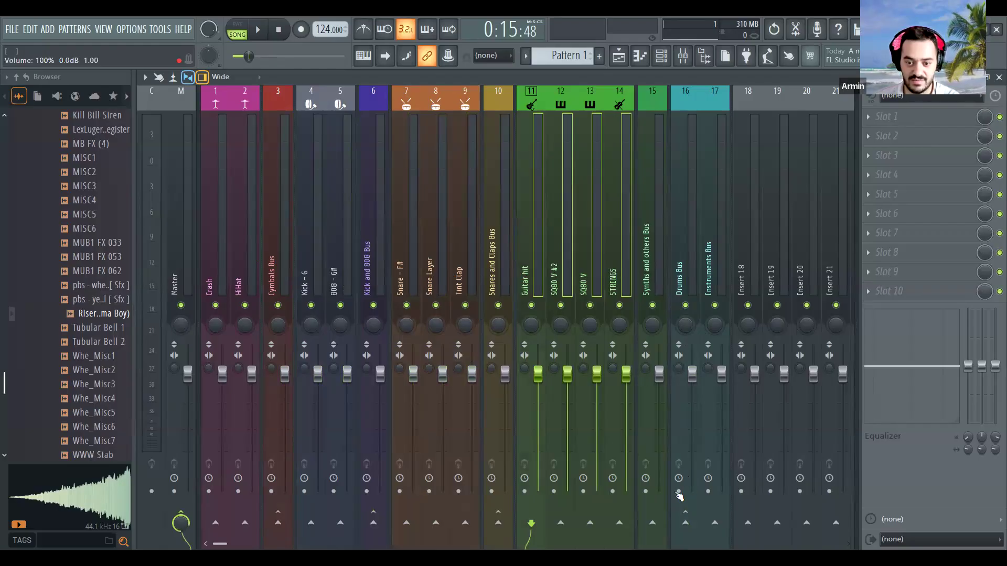
{"action": "right_click", "coordinate": [652, 524]}
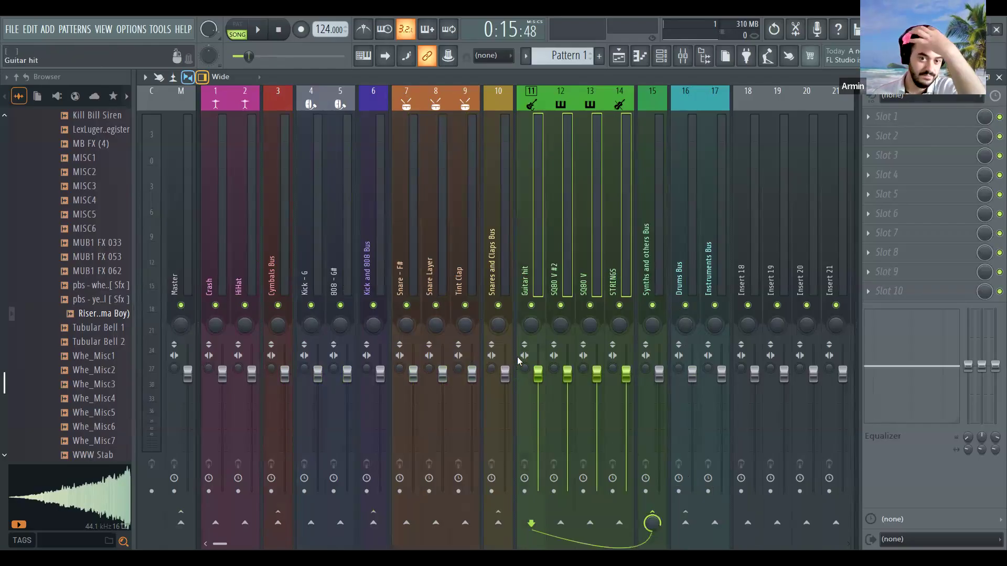
- Route the Kick and 808 Bus and the Snares and Claps Bus only to the Drums Bus
{"action": "left_click", "coordinate": [380, 264]}
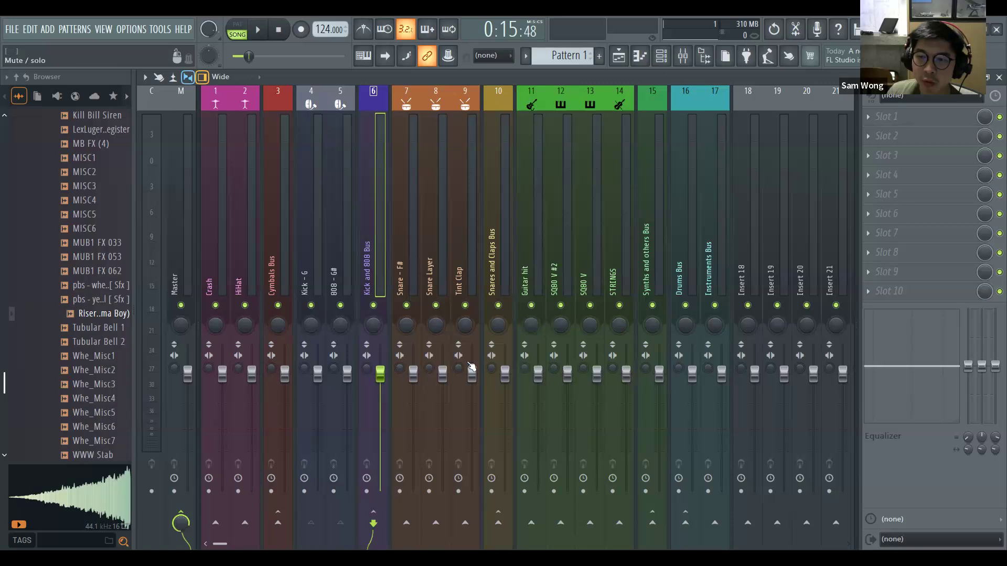
{"action": "right_click", "coordinate": [685, 523]}
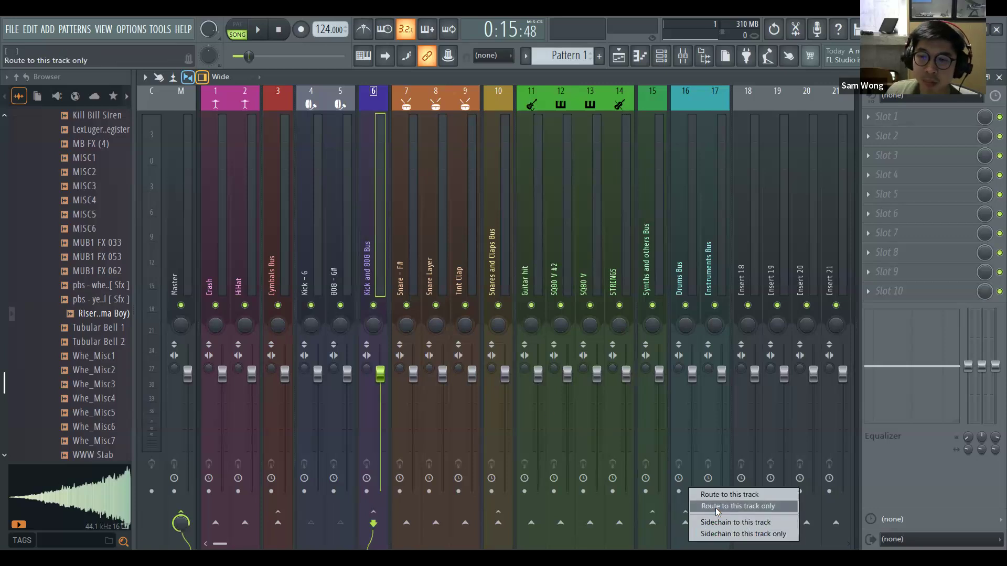
{"action": "left_click", "coordinate": [718, 507]}
{"action": "left_click", "coordinate": [498, 265]}
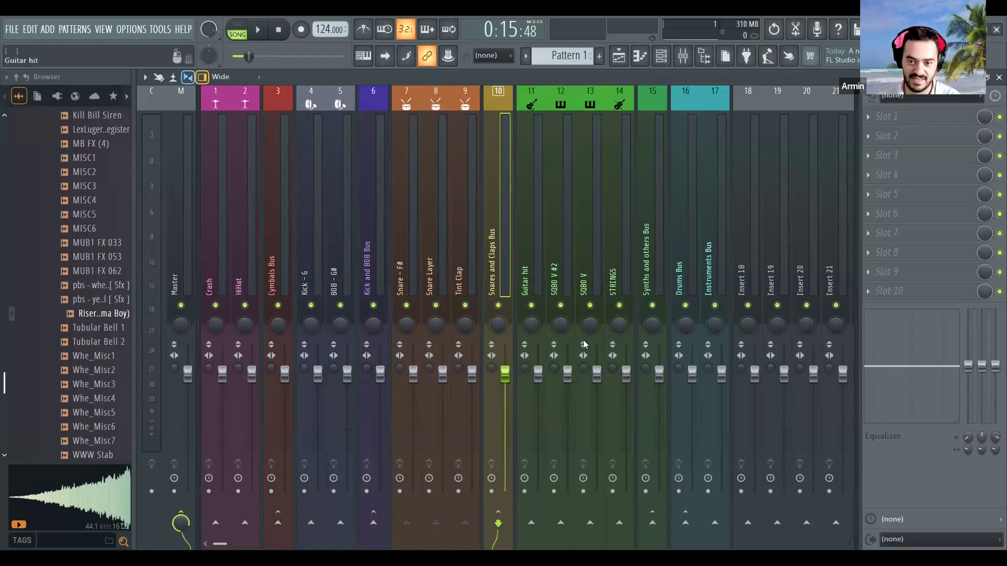
{"action": "right_click", "coordinate": [686, 524]}
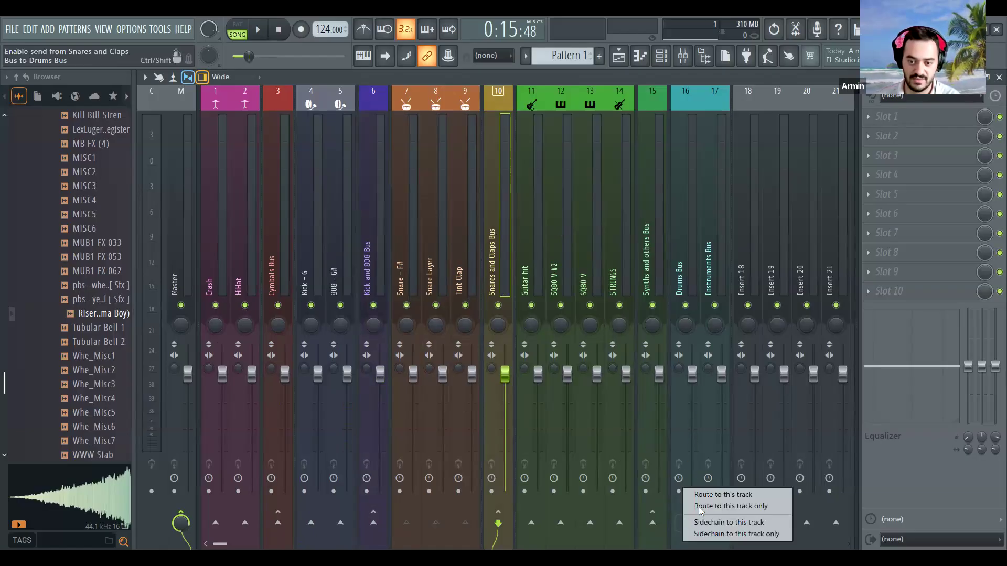
{"action": "left_click", "coordinate": [703, 507]}
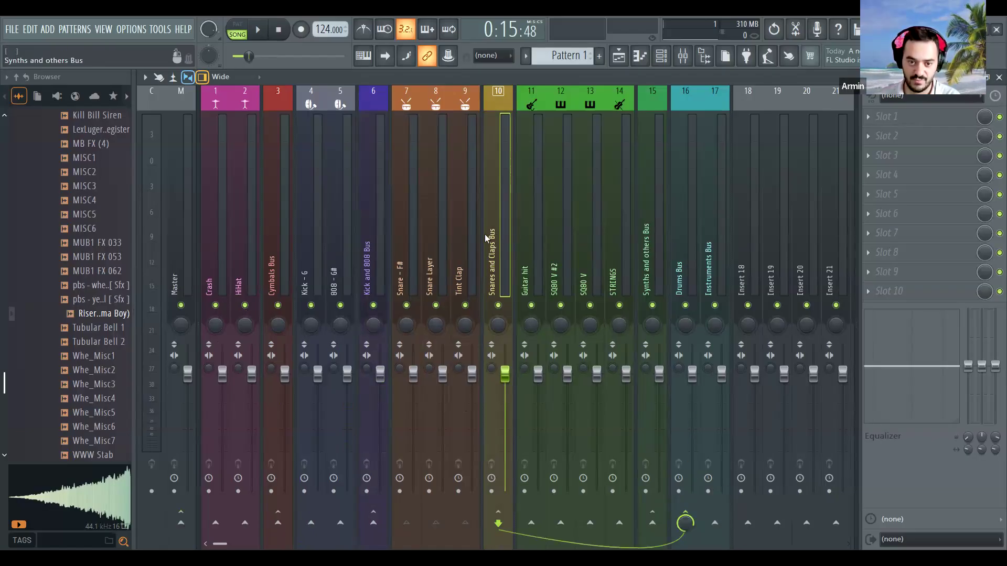
- Route the Synths and others Bus only to the Instruments Bus, and check the outputs of the Instruments and Drums buses
{"action": "left_click", "coordinate": [640, 252]}
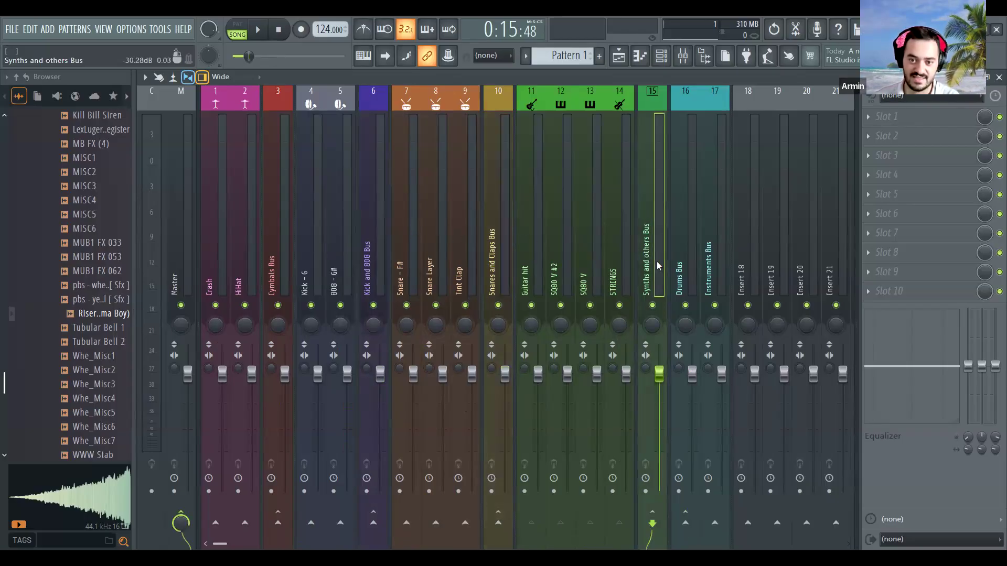
{"action": "right_click", "coordinate": [715, 523]}
{"action": "left_click", "coordinate": [737, 506]}
{"action": "left_click", "coordinate": [709, 265]}
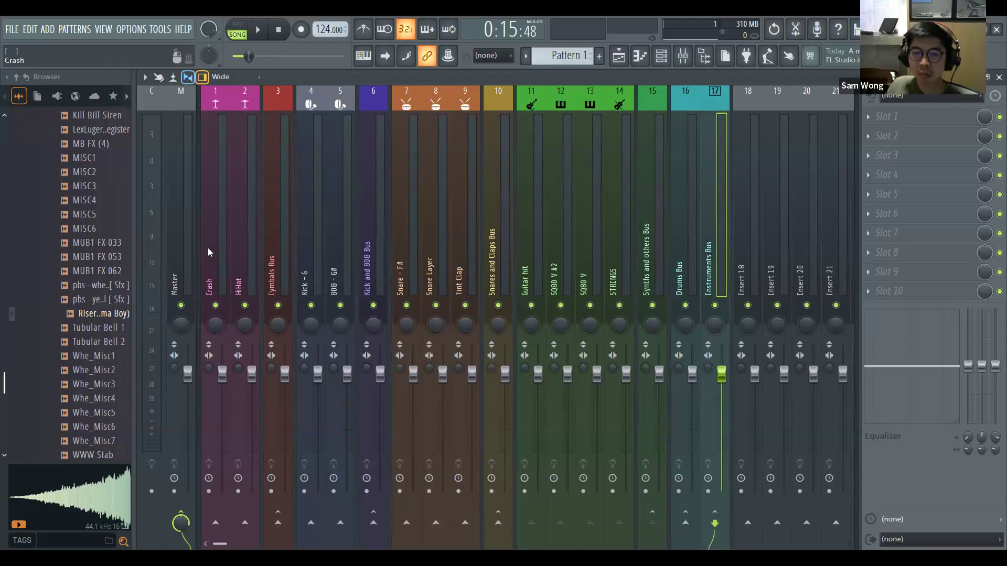
{"action": "left_click", "coordinate": [673, 197]}
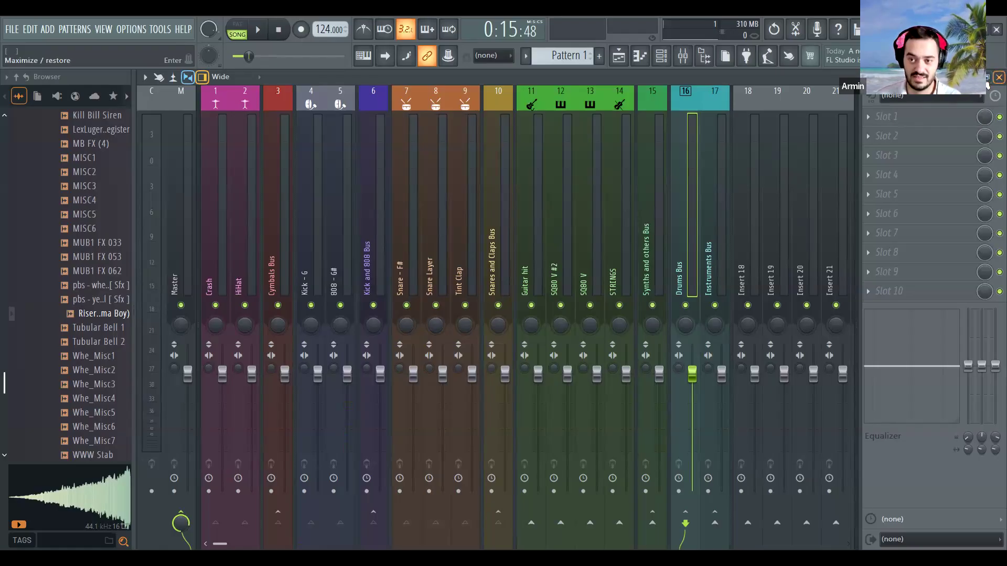
- Open the Playlist, select the time range from bar 9 to bar 17, and select all clips
{"action": "key", "text": "F9"}
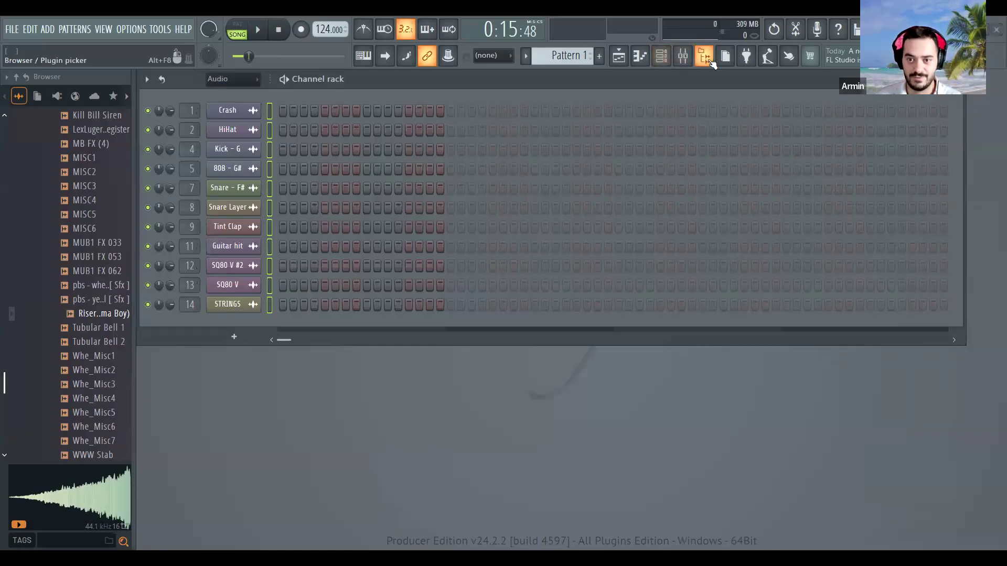
{"action": "left_click", "coordinate": [708, 59]}
{"action": "left_click", "coordinate": [620, 57]}
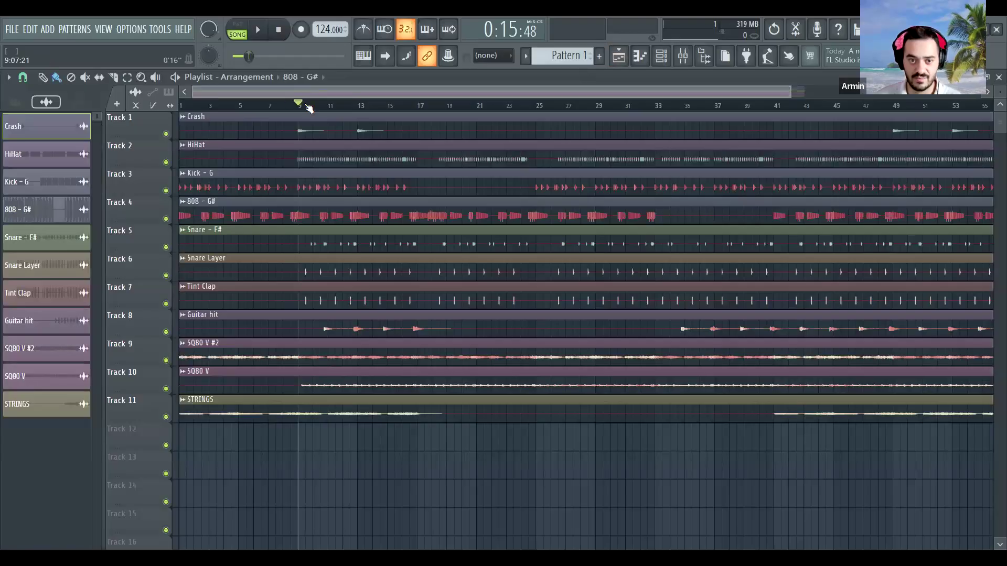
{"action": "scroll", "coordinate": [331, 107], "scroll_direction": "down", "scroll_amount": 1}
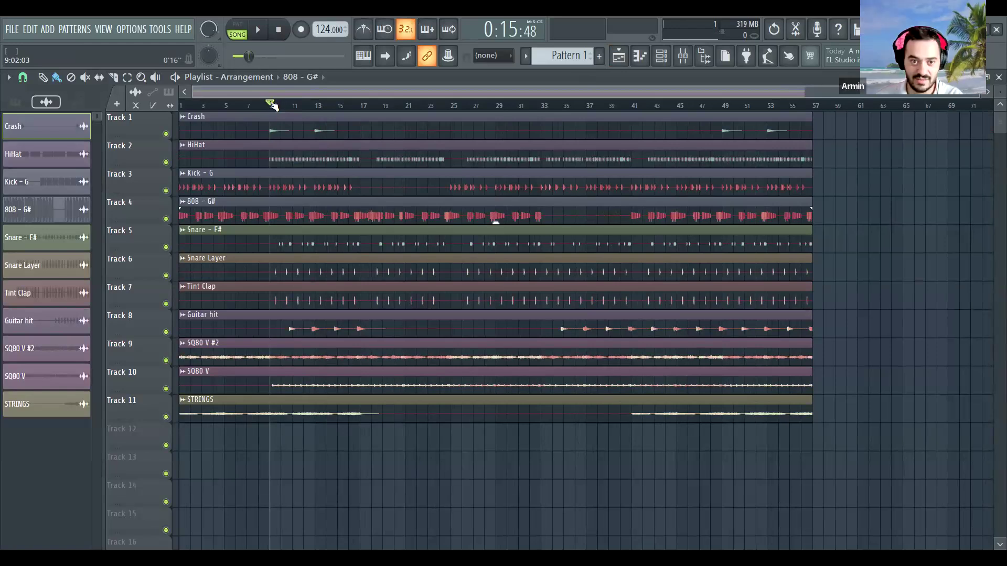
{"action": "left_click_drag", "start_coordinate": [273, 105], "coordinate": [368, 121]}
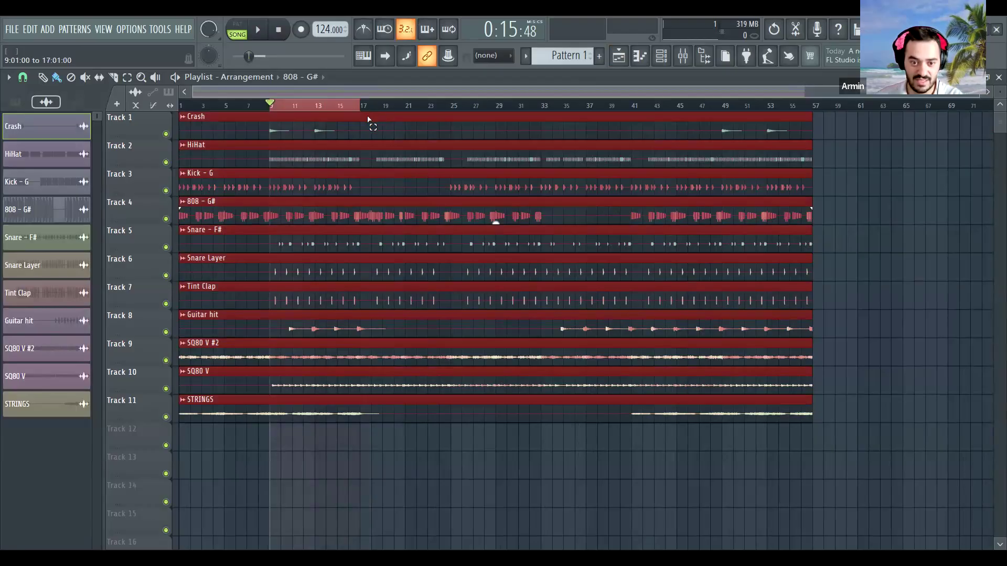
{"action": "left_click", "coordinate": [376, 444]}
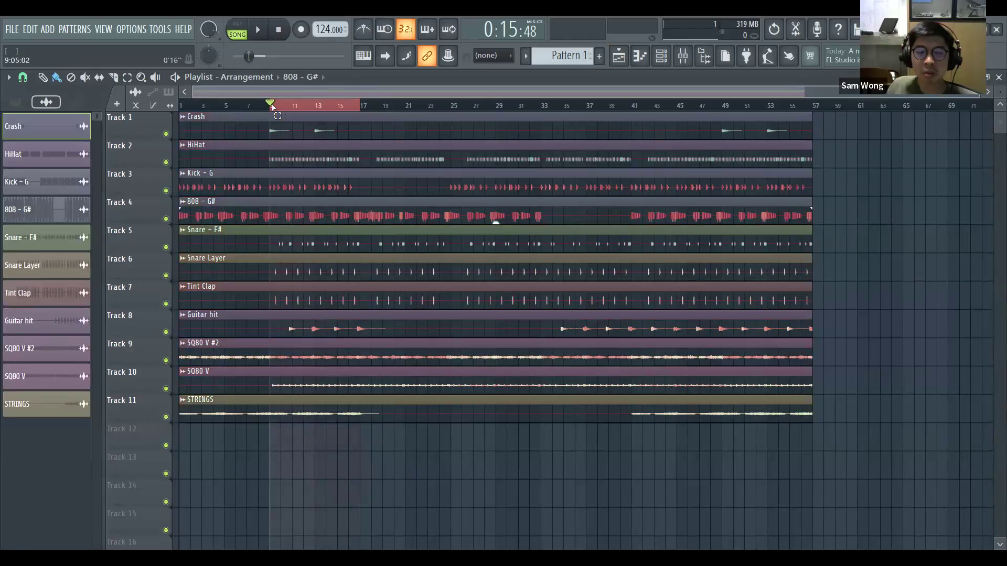
{"action": "key", "text": "ctrl+a"}
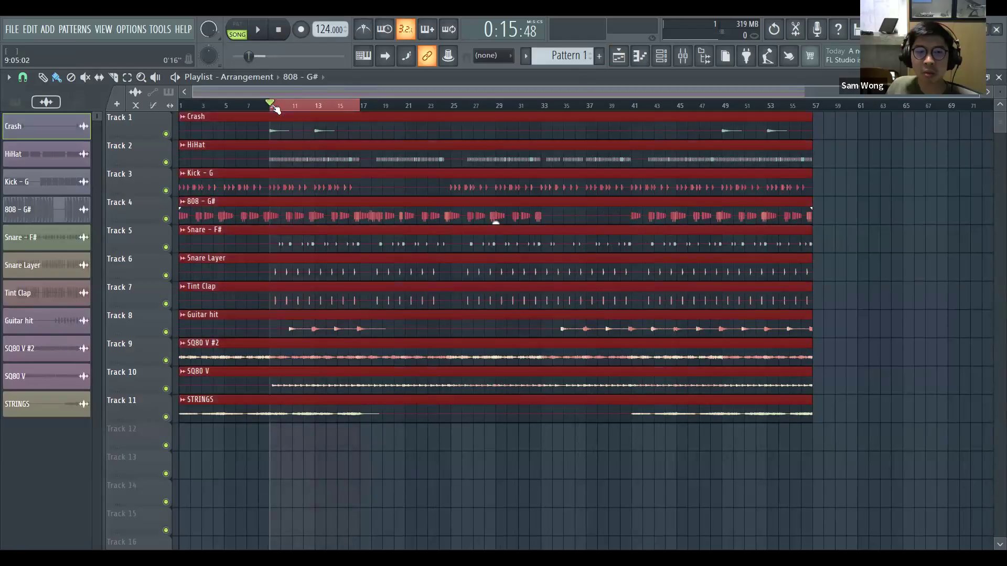
- Add a time marker named Chorus at bar 9 of the Playlist
{"action": "left_click", "coordinate": [9, 78]}
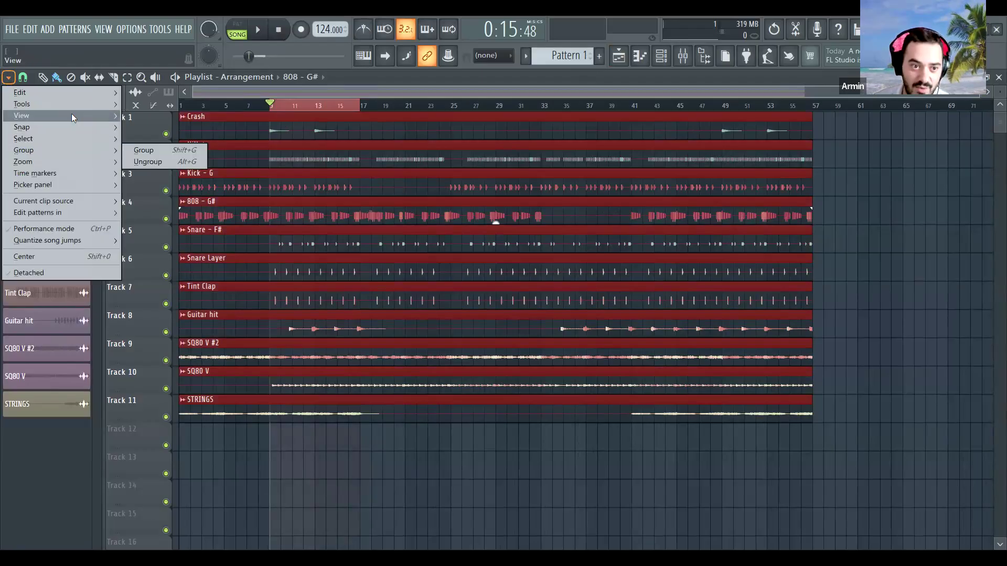
{"action": "mouse_move", "coordinate": [61, 174]}
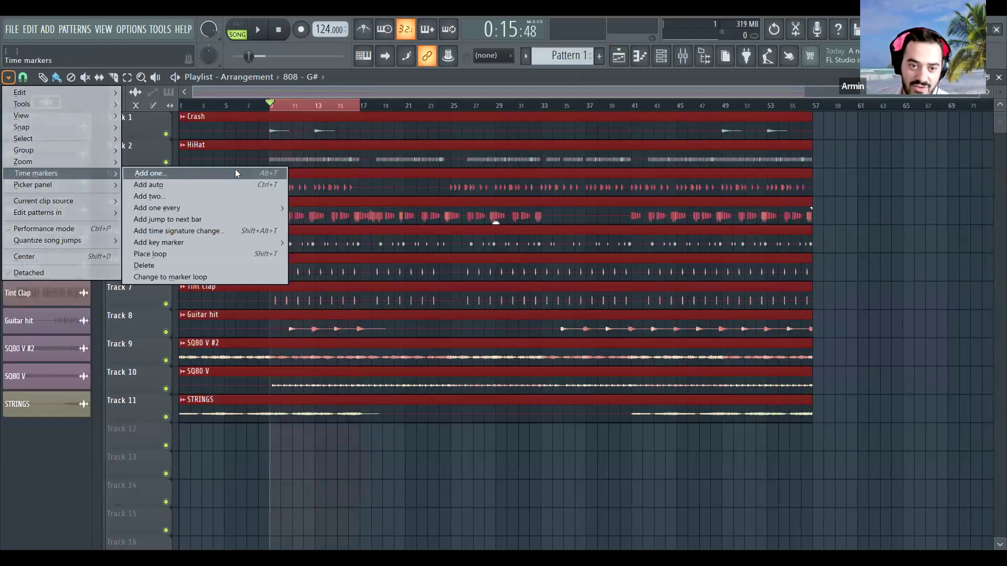
{"action": "left_click", "coordinate": [267, 173]}
{"action": "type", "text": "Chorus"}
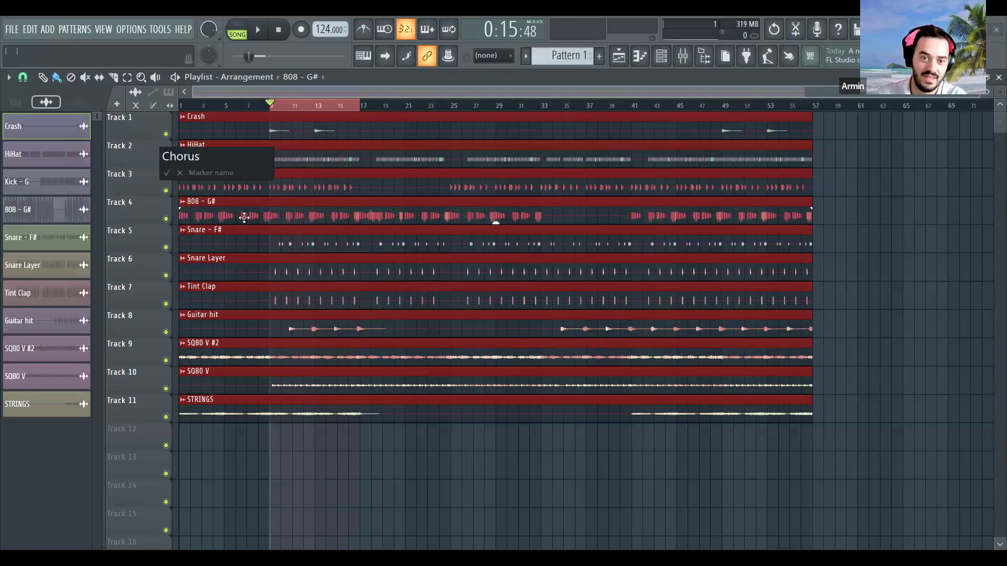
{"action": "key", "text": "Return"}
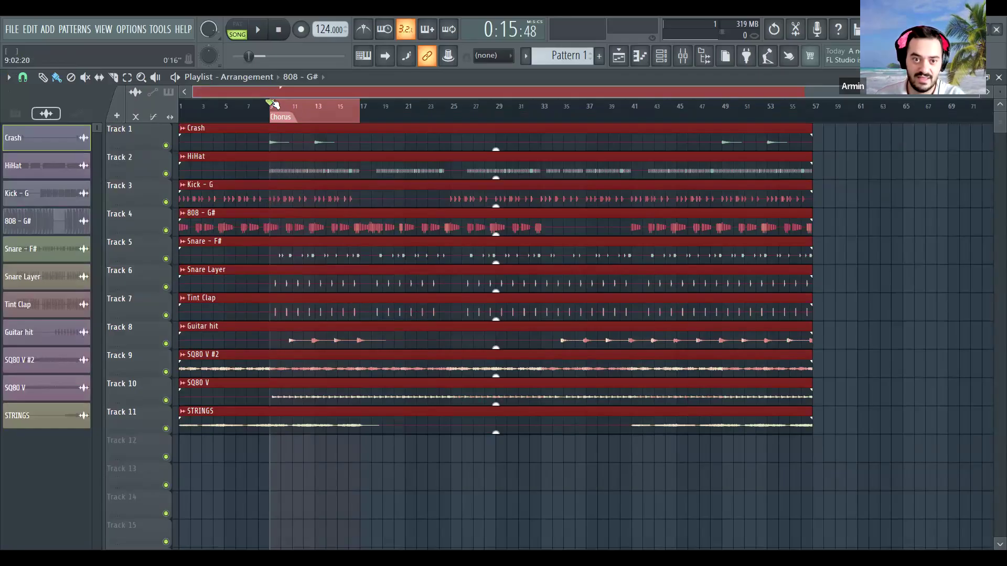
- Clear the time selection and add a time marker named Verse at bar 17
{"action": "left_click", "coordinate": [366, 118]}
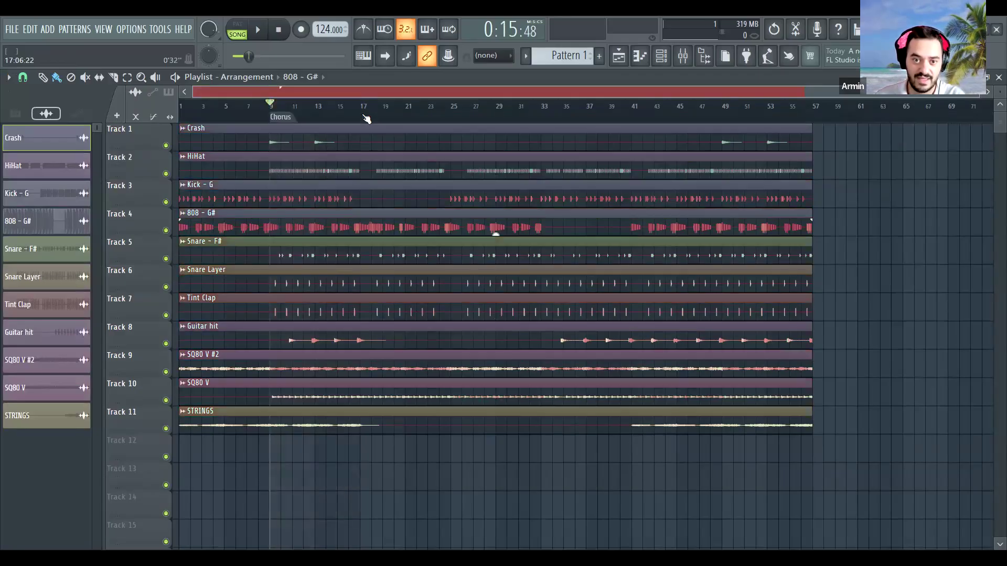
{"action": "left_click", "coordinate": [366, 119]}
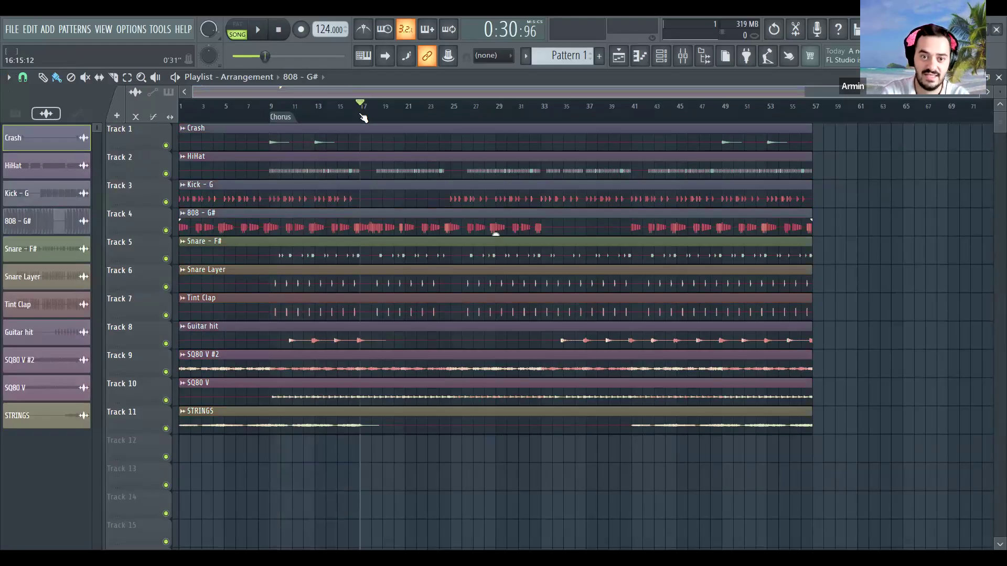
{"action": "key", "text": "alt+t"}
{"action": "type", "text": "Verse"}
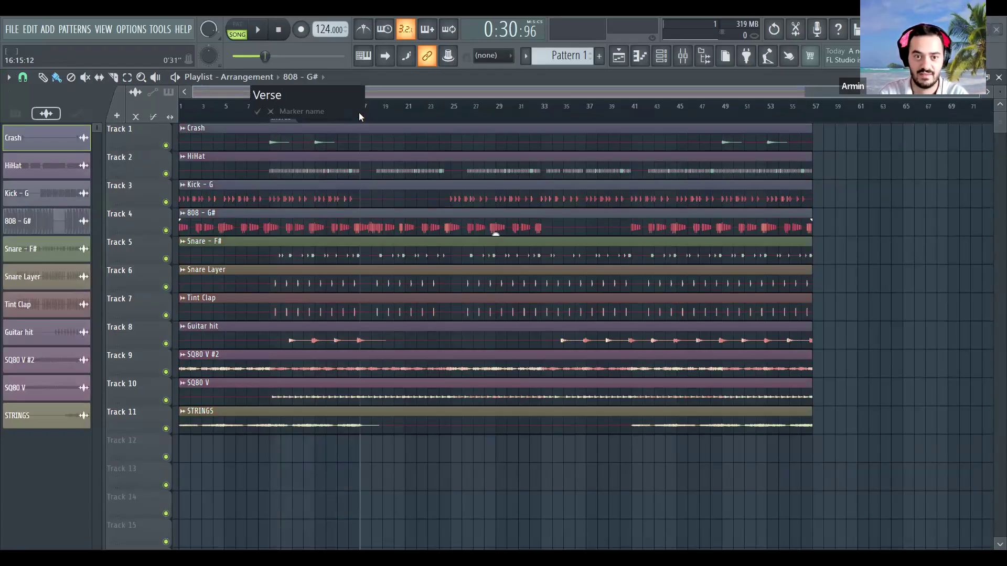
{"action": "key", "text": "Return"}
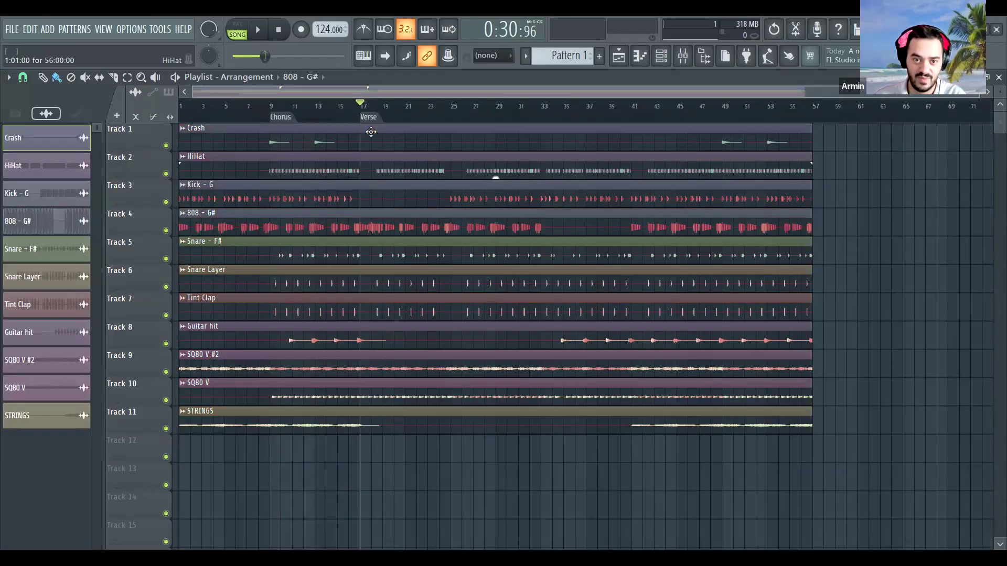
- Add a time marker named Intro at bar 1 of the Playlist
{"action": "left_click", "coordinate": [188, 118]}
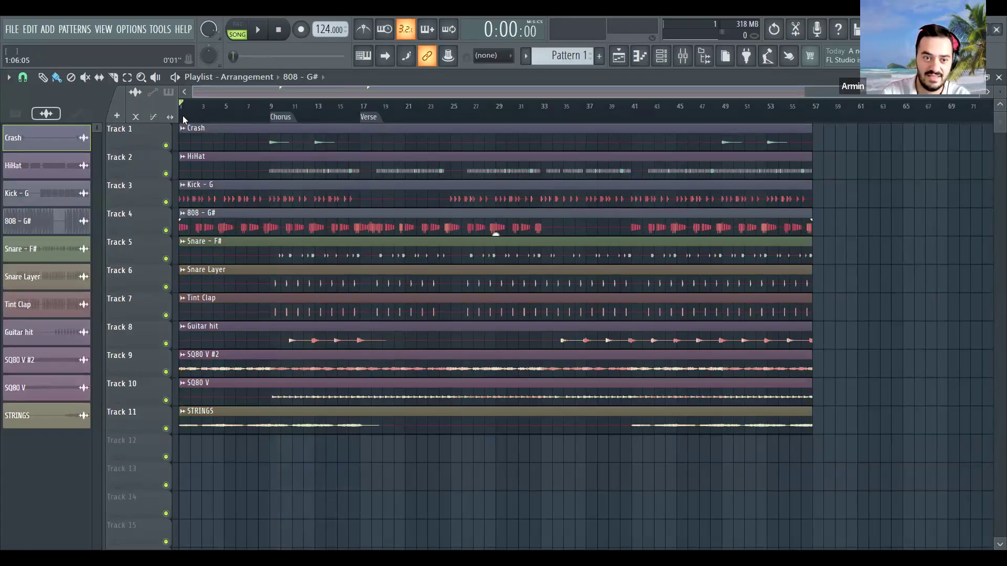
{"action": "key", "text": "alt+t"}
{"action": "type", "text": "Intro"}
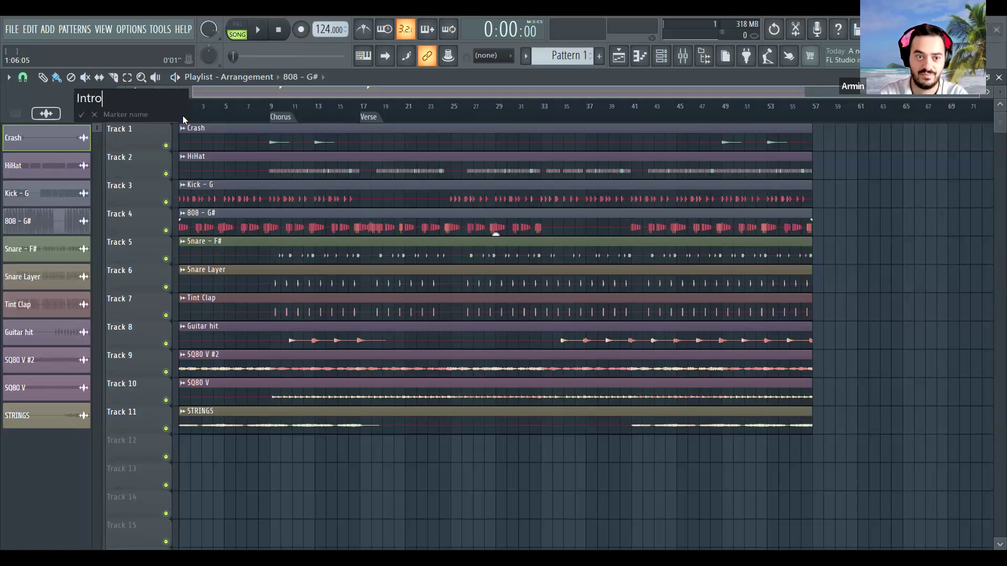
{"action": "key", "text": "Return"}
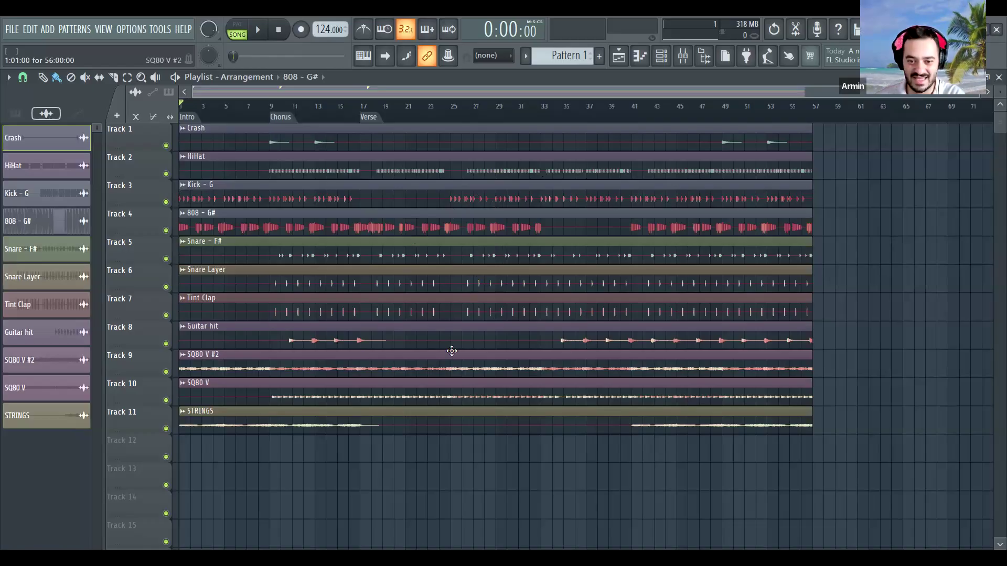
- Add a second time marker named Chorus at bar 41 of the Playlist
{"action": "left_click", "coordinate": [632, 111]}
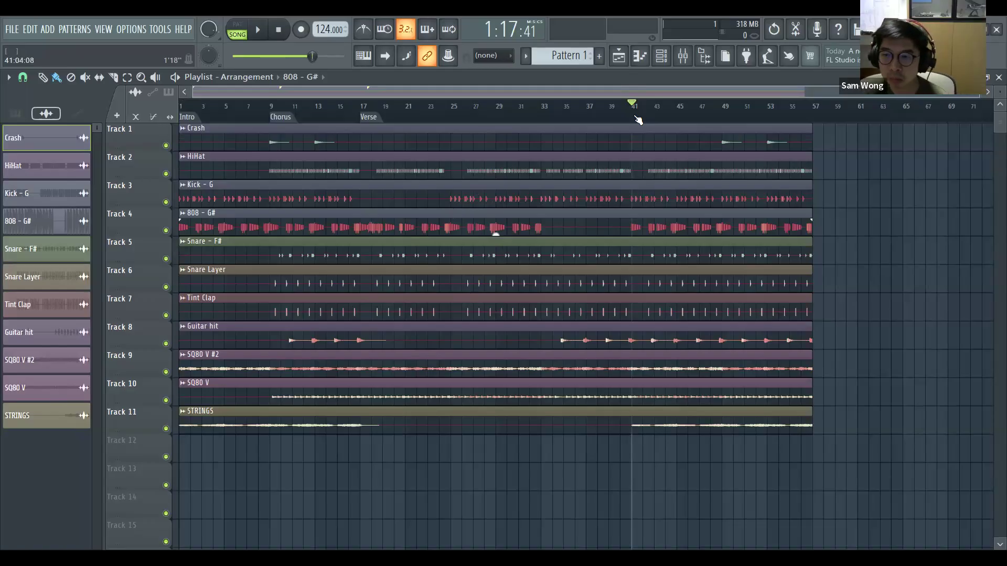
{"action": "mouse_move", "coordinate": [632, 105]}
{"action": "left_mouse_down"}
{"action": "mouse_move", "coordinate": [479, 110]}
{"action": "mouse_move", "coordinate": [637, 107]}
{"action": "left_mouse_up"}
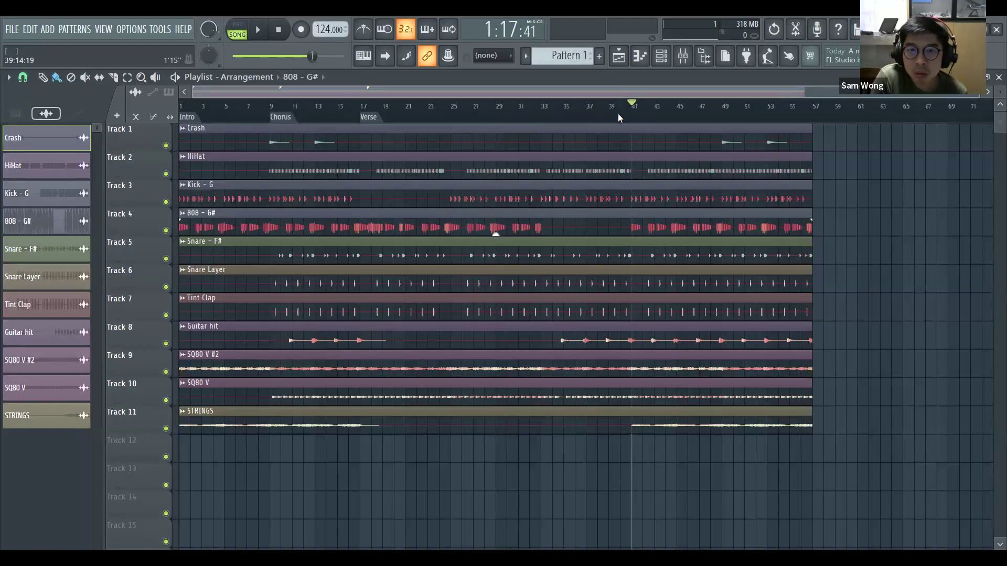
{"action": "key", "text": "alt+t"}
{"action": "type", "text": "Chorus"}
{"action": "key", "text": "Return"}
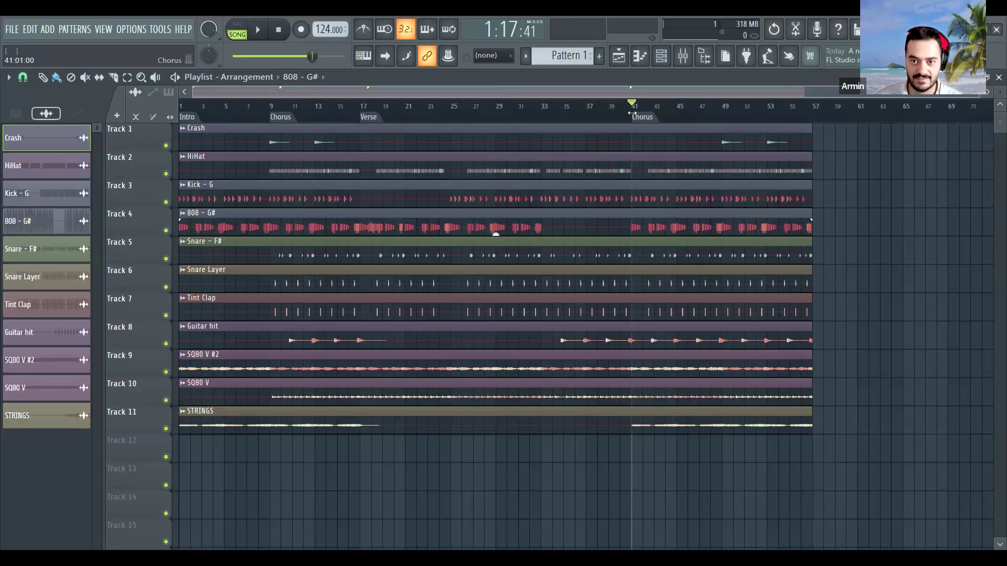
- Move the playhead to the first chorus at bar 9 and play it several times while checking the track and bus levels in the Mixer
{"action": "left_click_drag", "start_coordinate": [636, 104], "coordinate": [272, 100]}
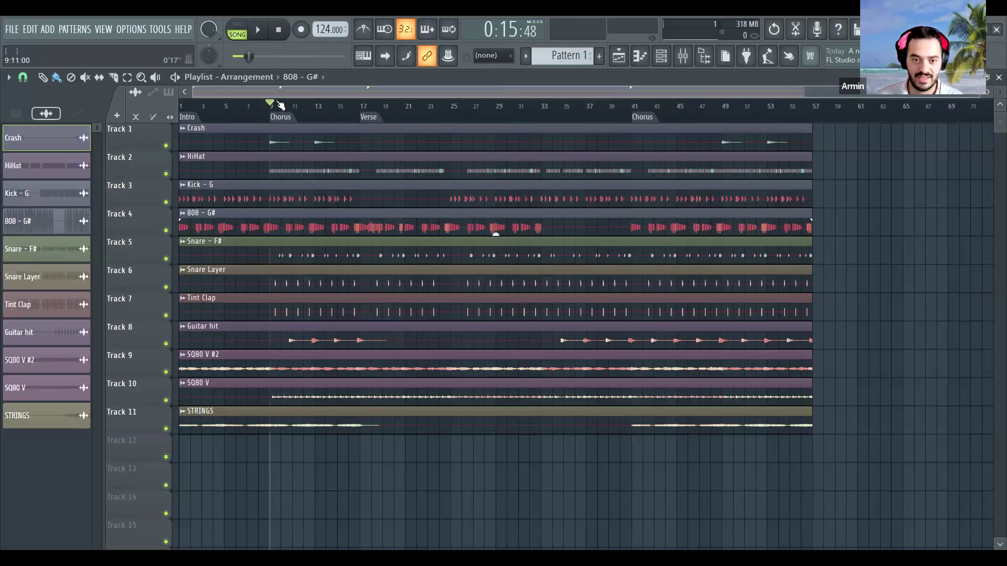
{"action": "left_click", "coordinate": [684, 56]}
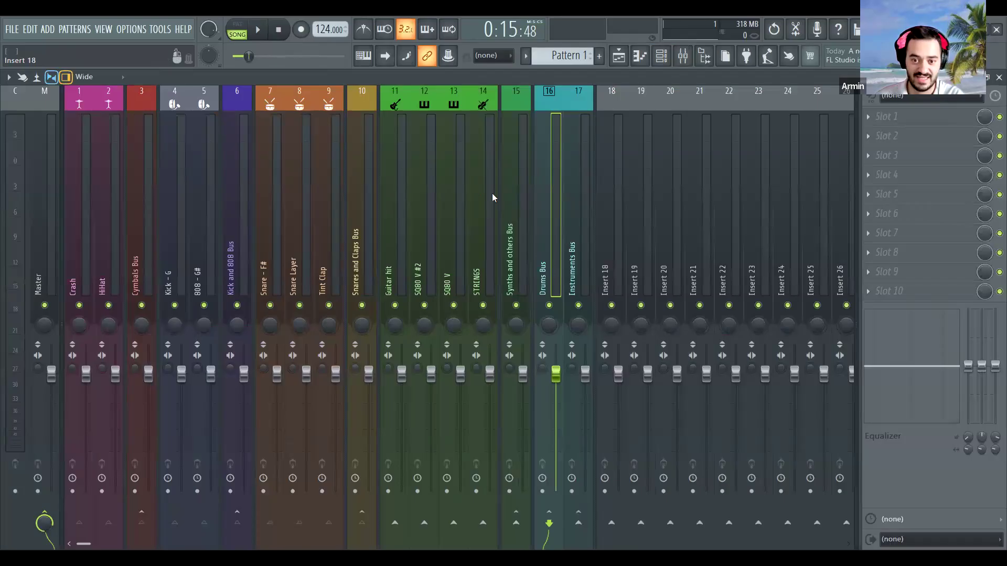
{"action": "key", "text": "space"}
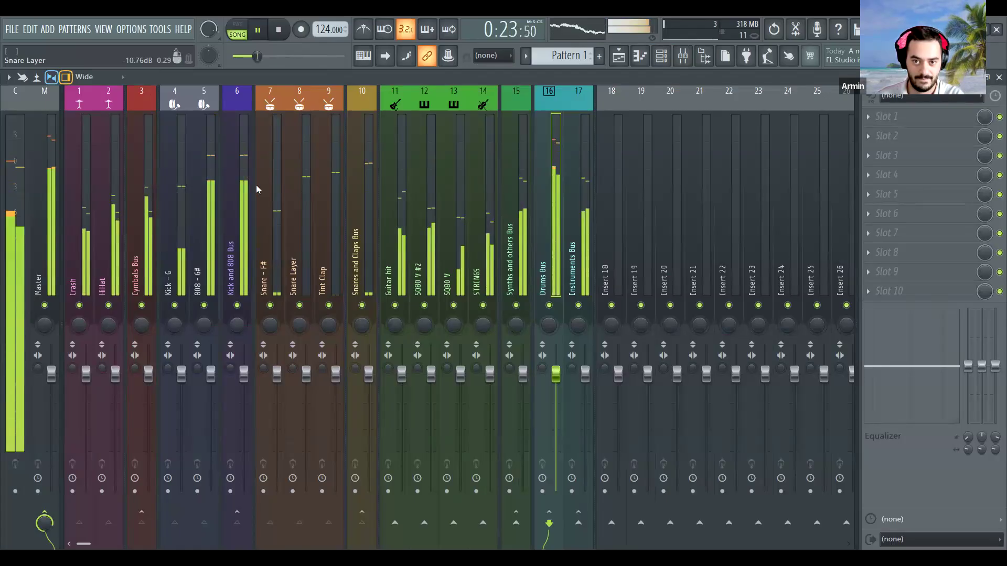
{"action": "key", "text": "space"}
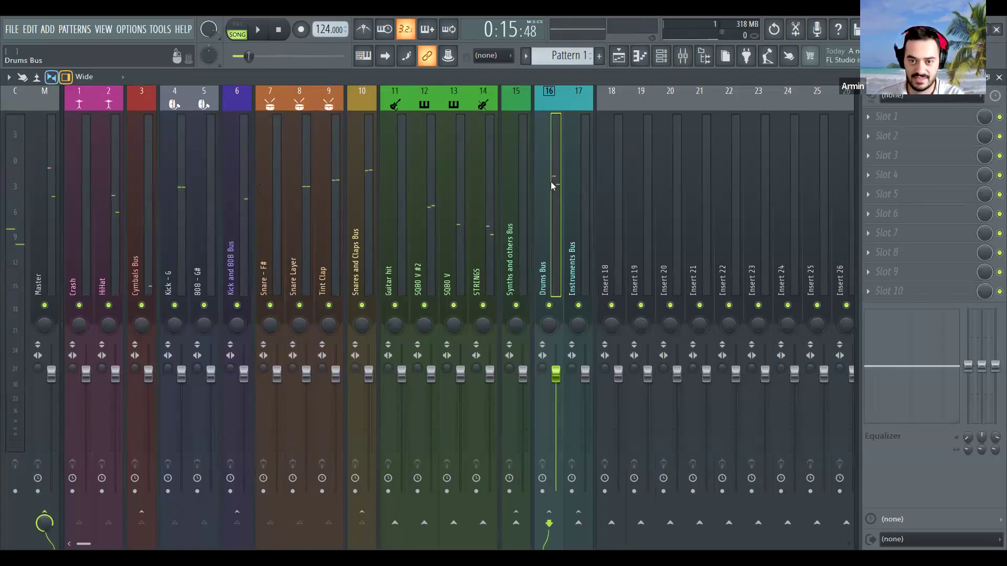
{"action": "key", "text": "space"}
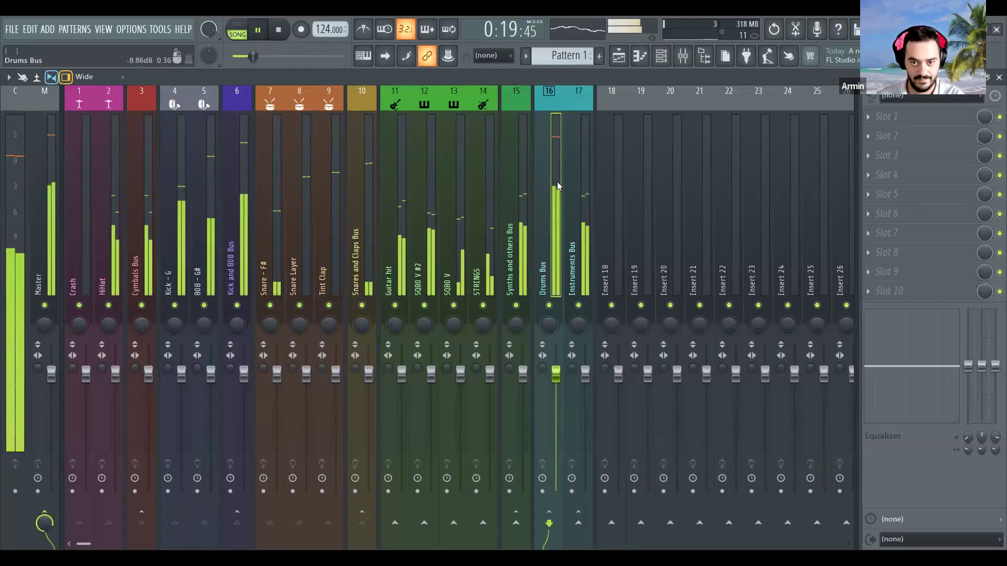
{"action": "key", "text": "space"}
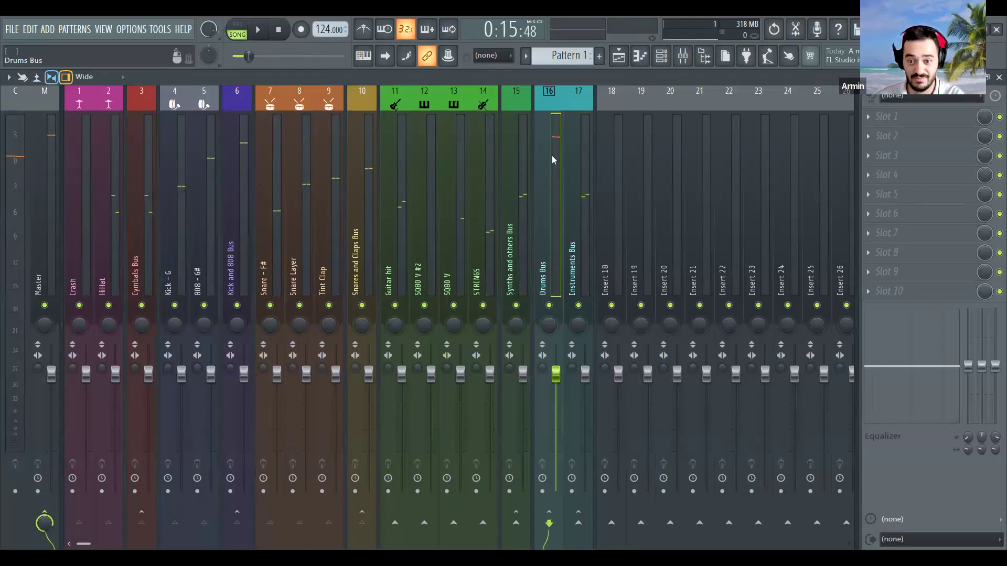
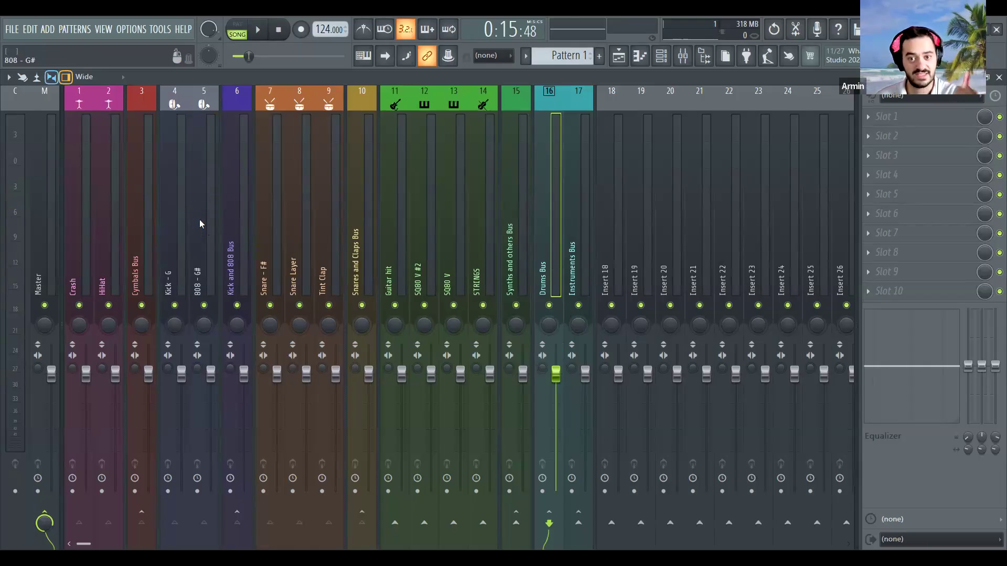
{"action": "key", "text": "space"}
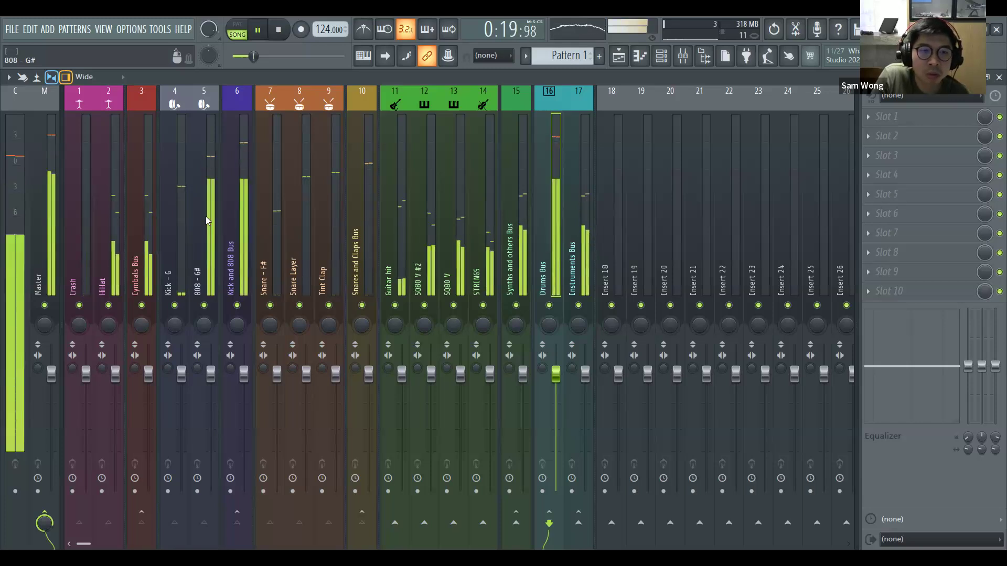
{"action": "key", "text": "space"}
- Select the 808 - G# track and set its Channel rack volume to 67% (-8.0 dB)
{"action": "left_click", "coordinate": [206, 216]}
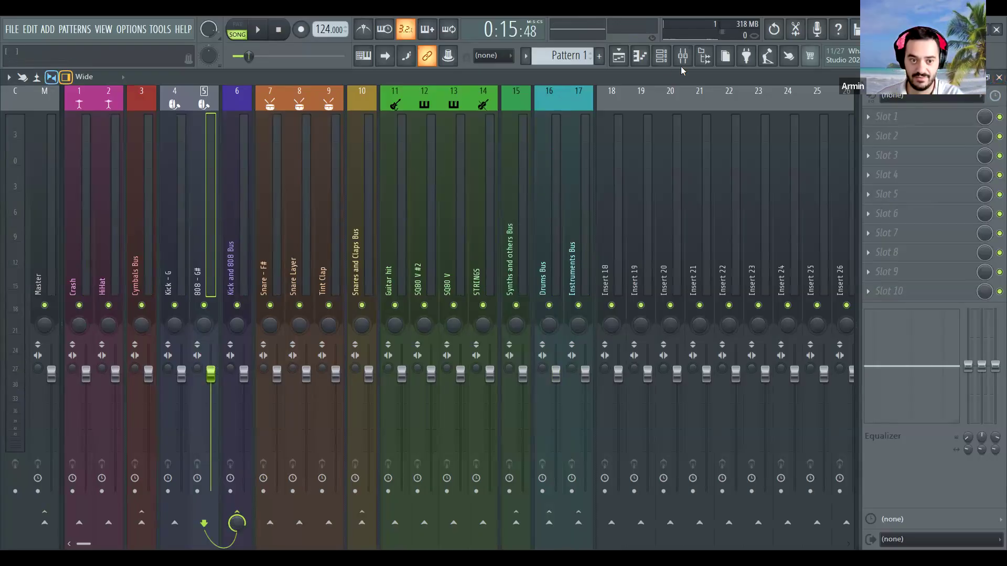
{"action": "key", "text": "F6"}
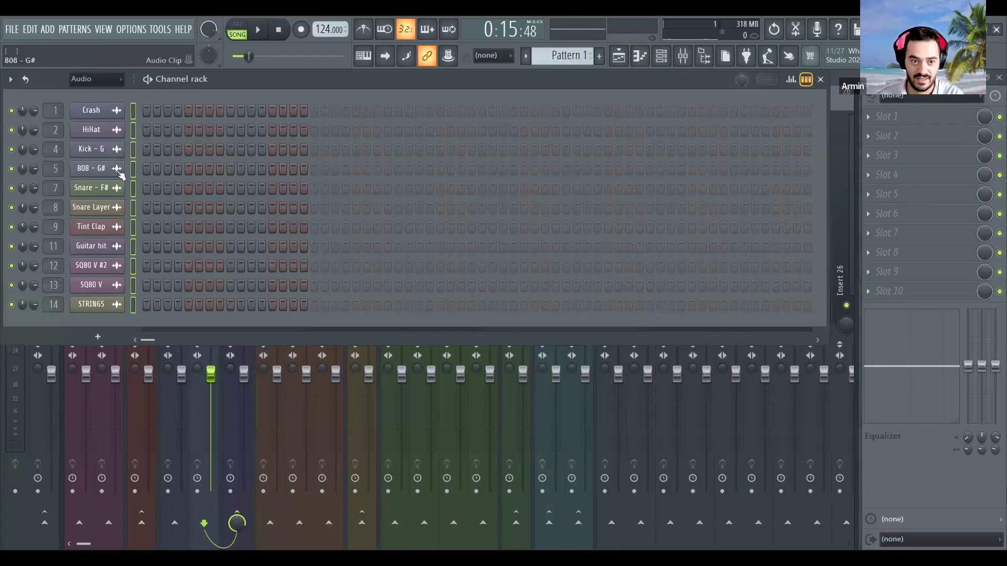
{"action": "left_click_drag", "start_coordinate": [33, 168], "coordinate": [33, 174]}
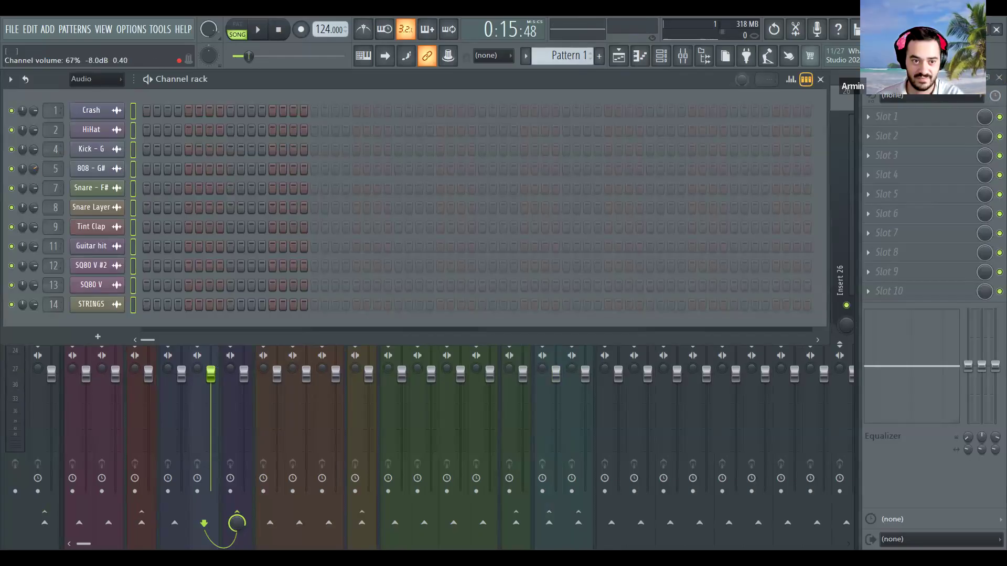
{"action": "key", "text": "F6"}
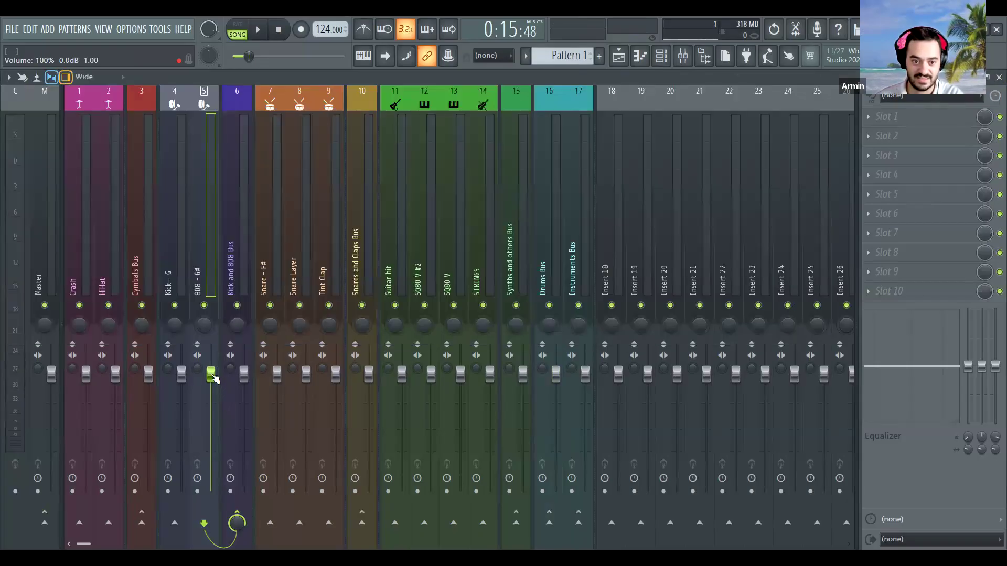
- Play the chorus from bar 9 to check the Drums Bus level, and select that bus
{"action": "key", "text": "space"}
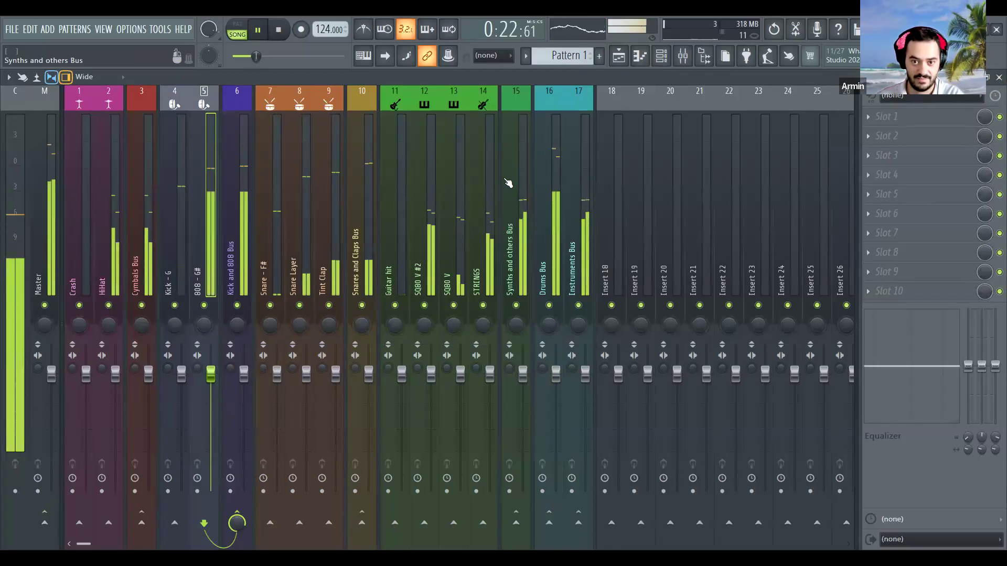
{"action": "key", "text": "space"}
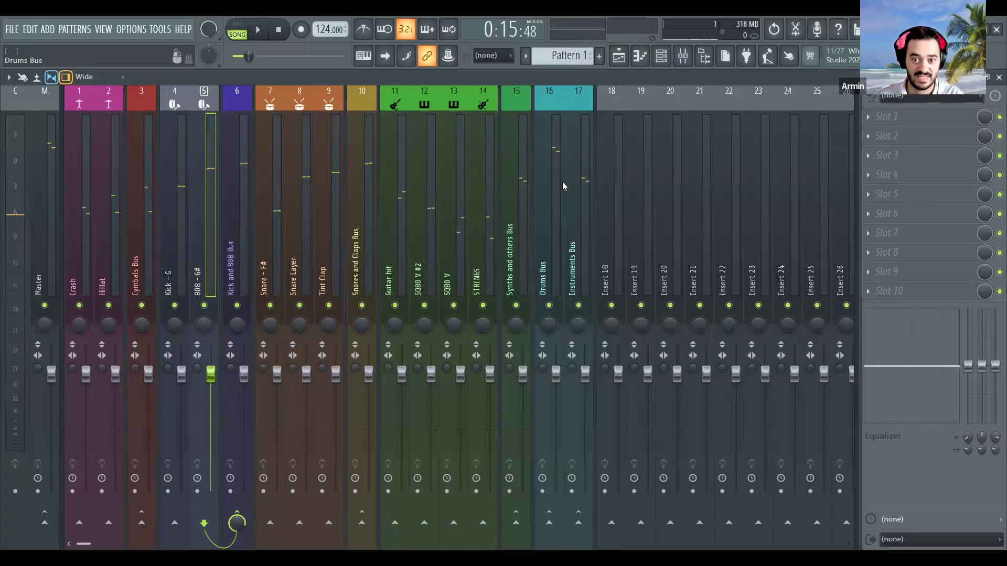
{"action": "left_click", "coordinate": [561, 177]}
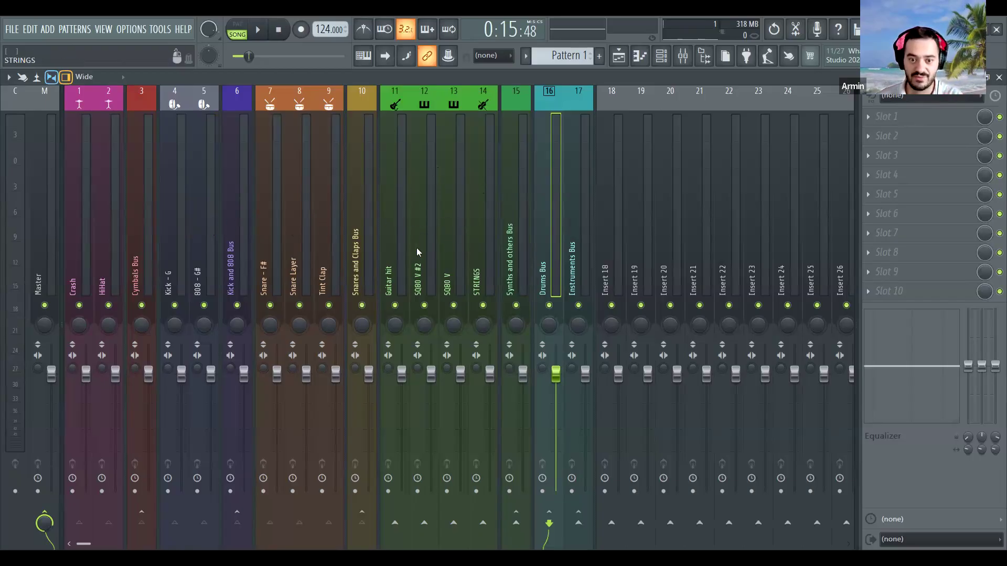
- Select the Instruments Bus and the Synths and others Bus in turn, and replay the chorus to check their levels and the overall output
{"action": "left_click", "coordinate": [585, 218]}
{"action": "left_click", "coordinate": [512, 221]}
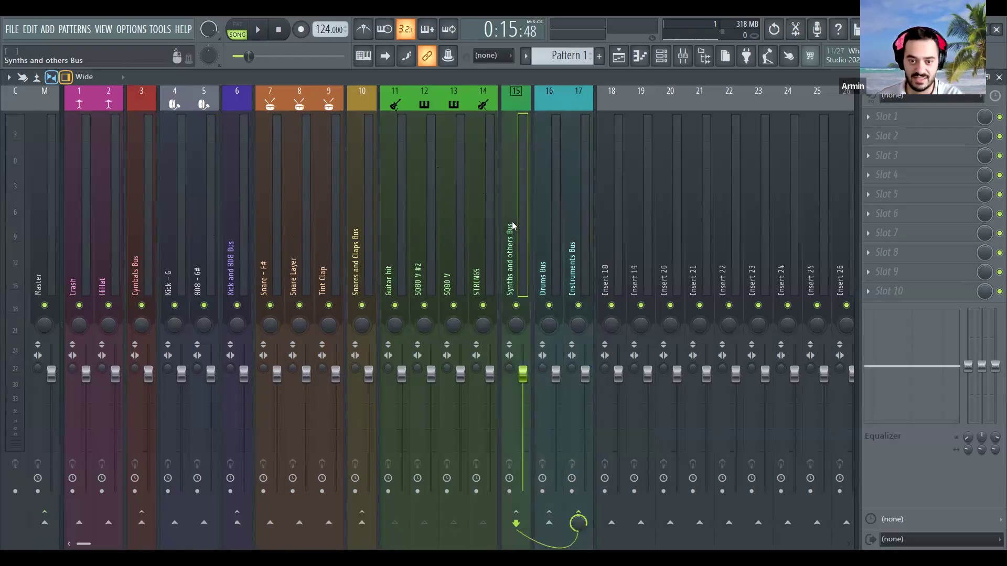
{"action": "key", "text": "space"}
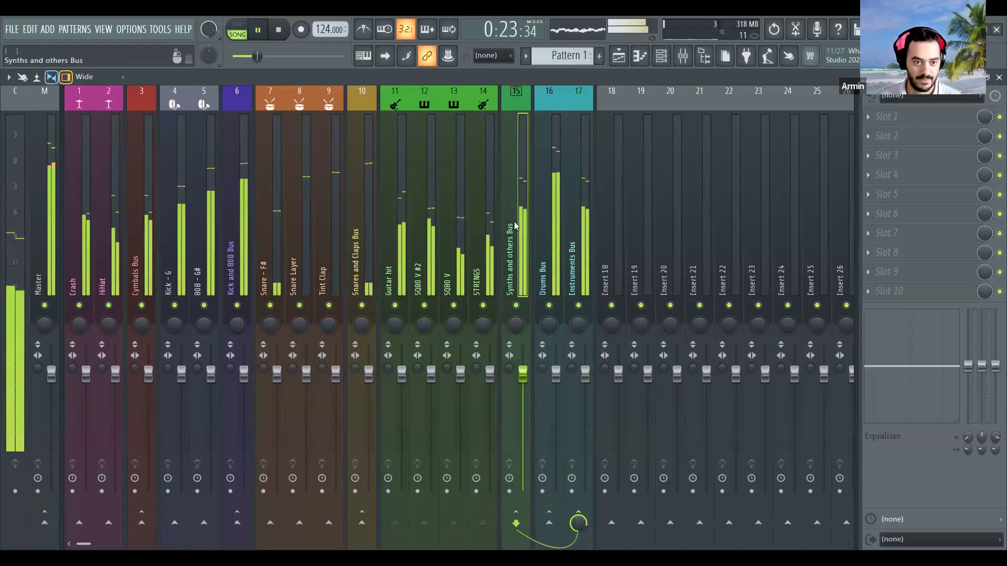
{"action": "key", "text": "space"}
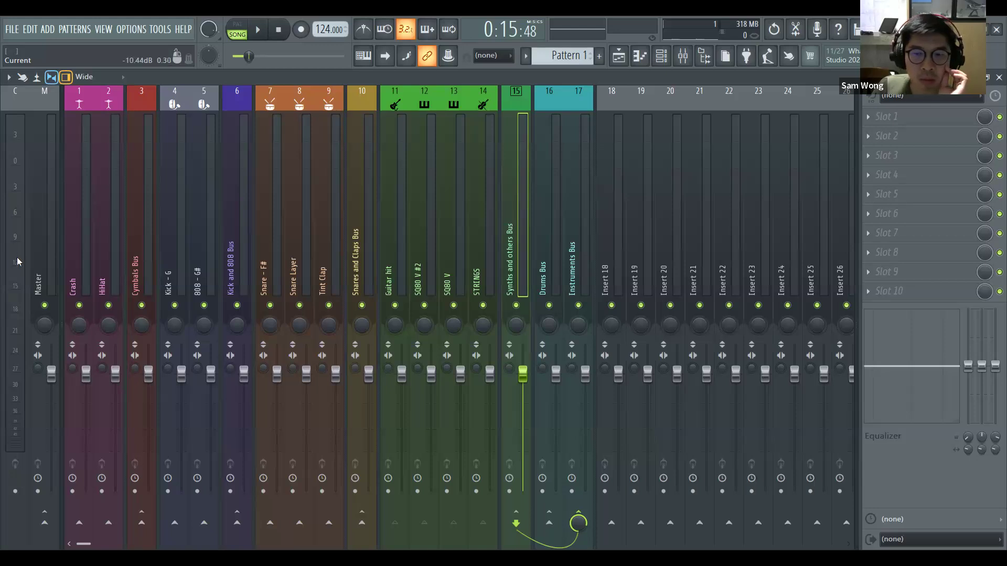
{"action": "key", "text": "space"}
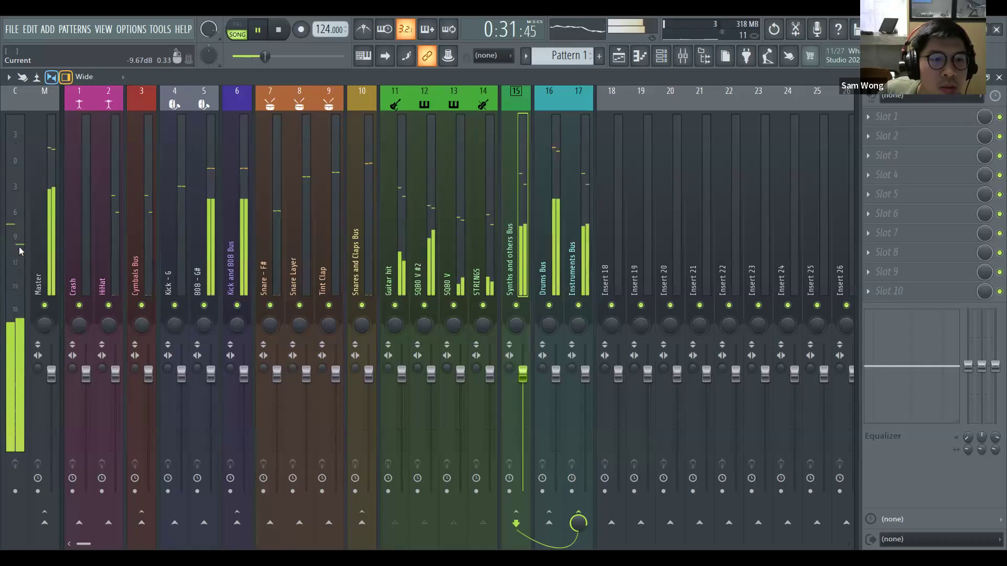
{"action": "key", "text": "space"}
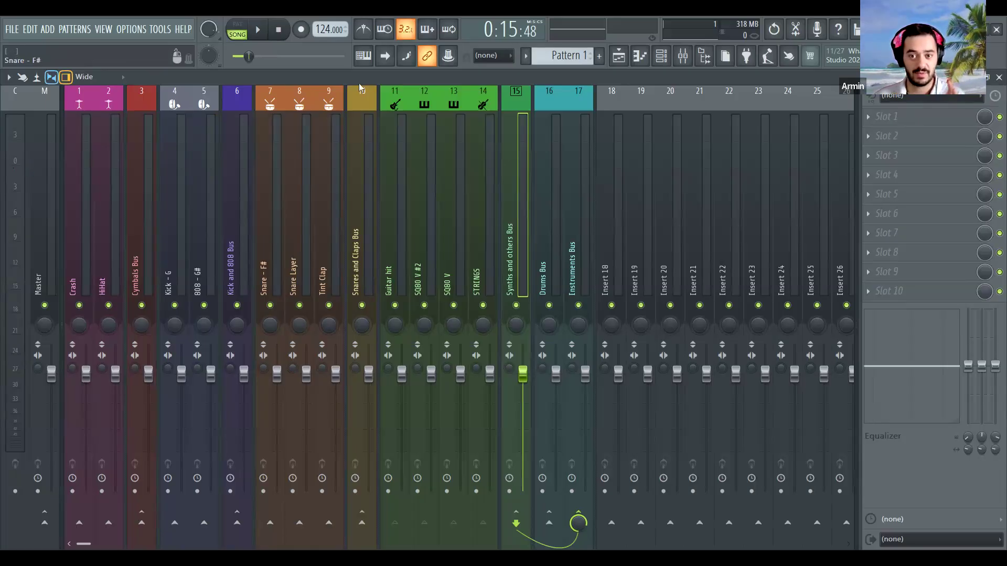
- Examine the 808 - G# clip level in the Playlist alongside the Channel rack volumes and the Mixer faders
{"action": "left_click", "coordinate": [598, 69]}
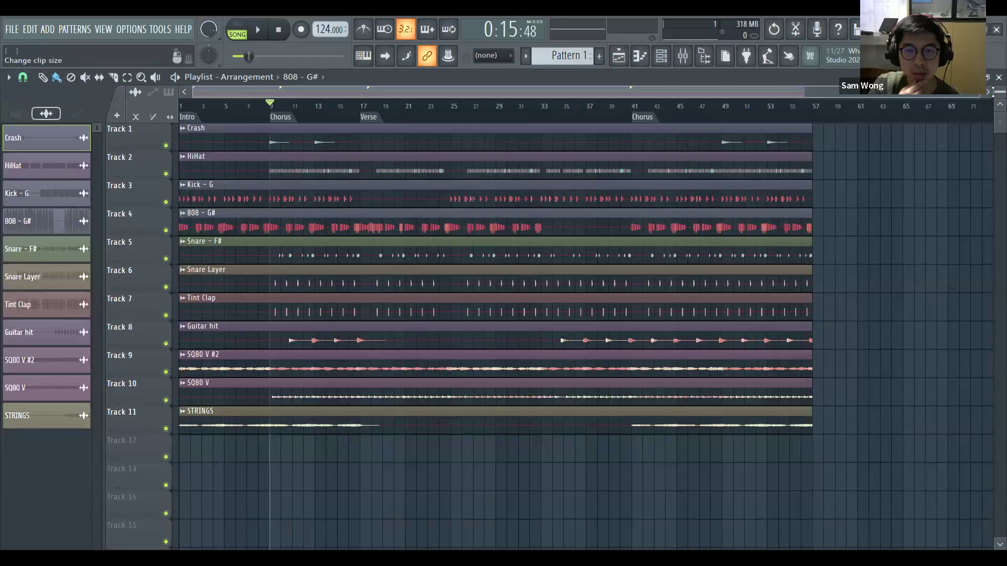
{"action": "scroll", "coordinate": [634, 247], "scroll_direction": "up", "scroll_amount": 2}
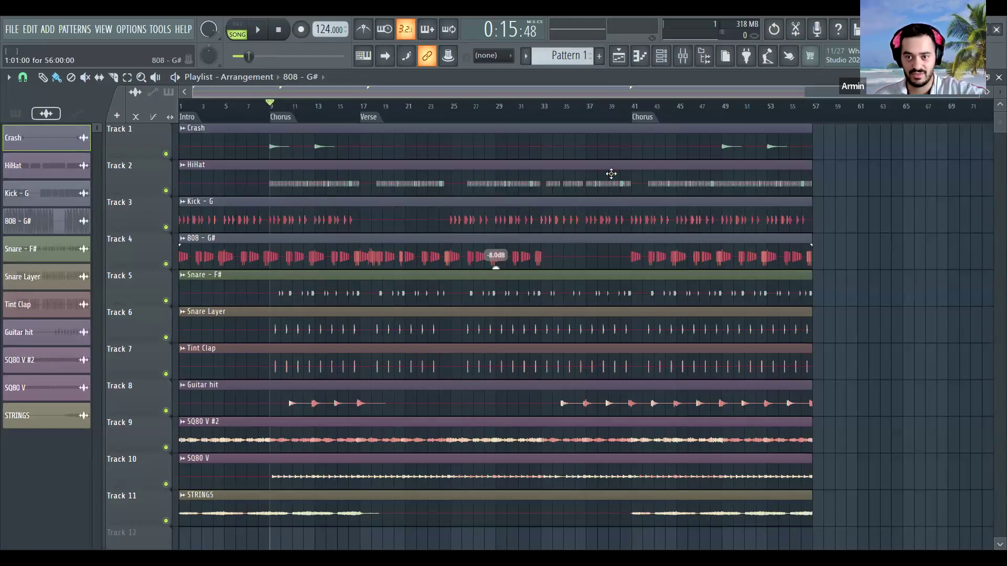
{"action": "left_click", "coordinate": [662, 57]}
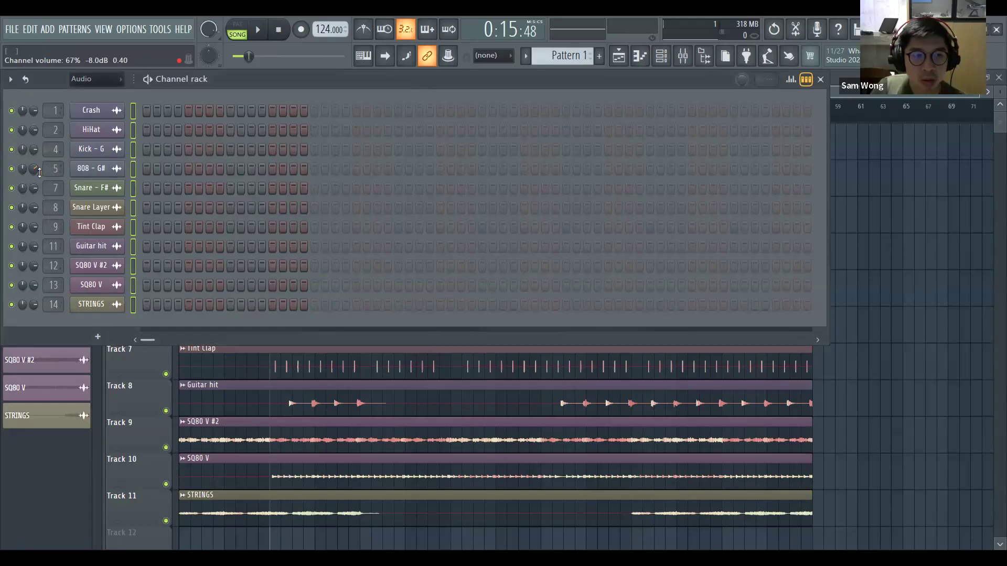
{"action": "key", "text": "F6"}
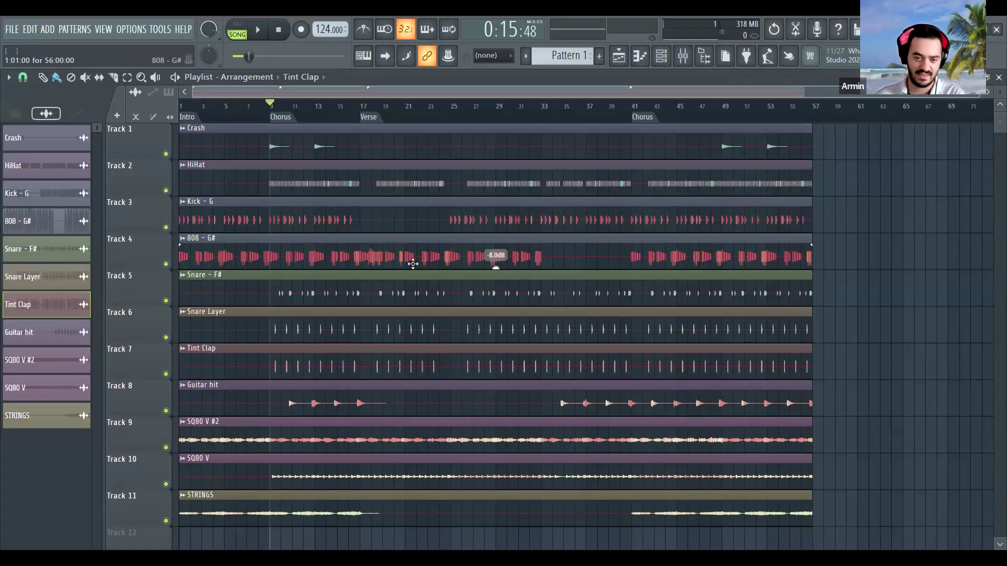
{"action": "left_click", "coordinate": [683, 55]}
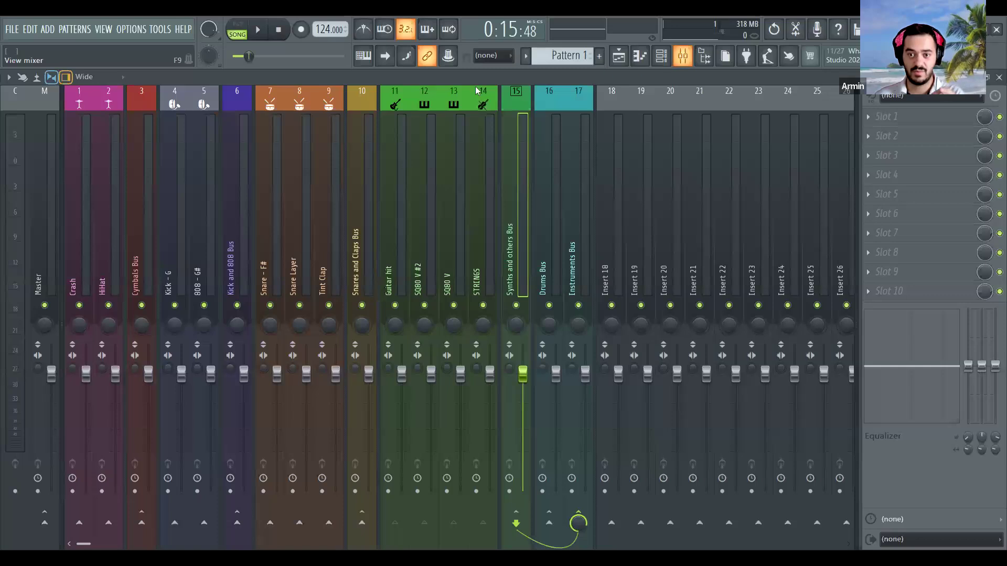
{"action": "left_click", "coordinate": [662, 56]}
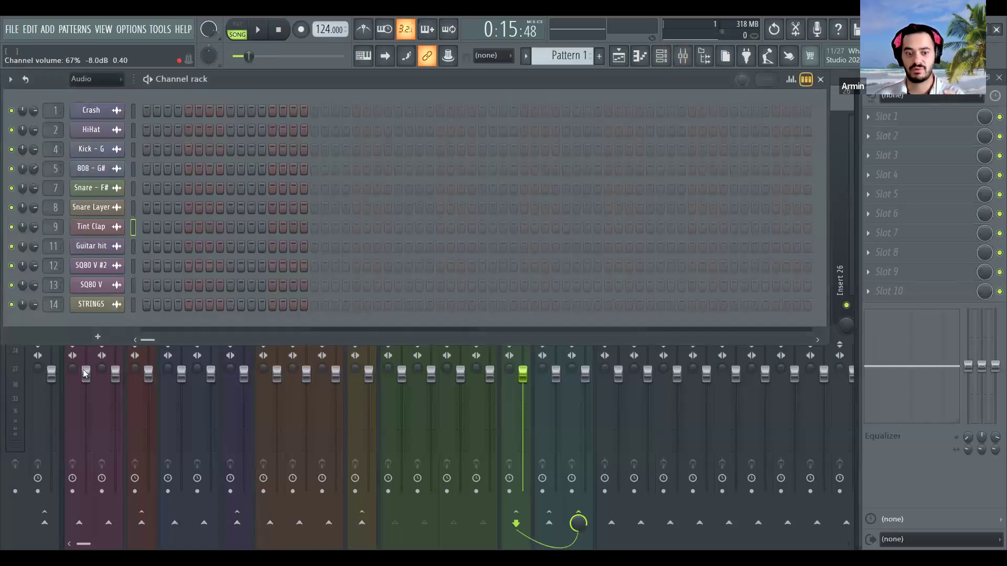
{"action": "left_click", "coordinate": [252, 374]}
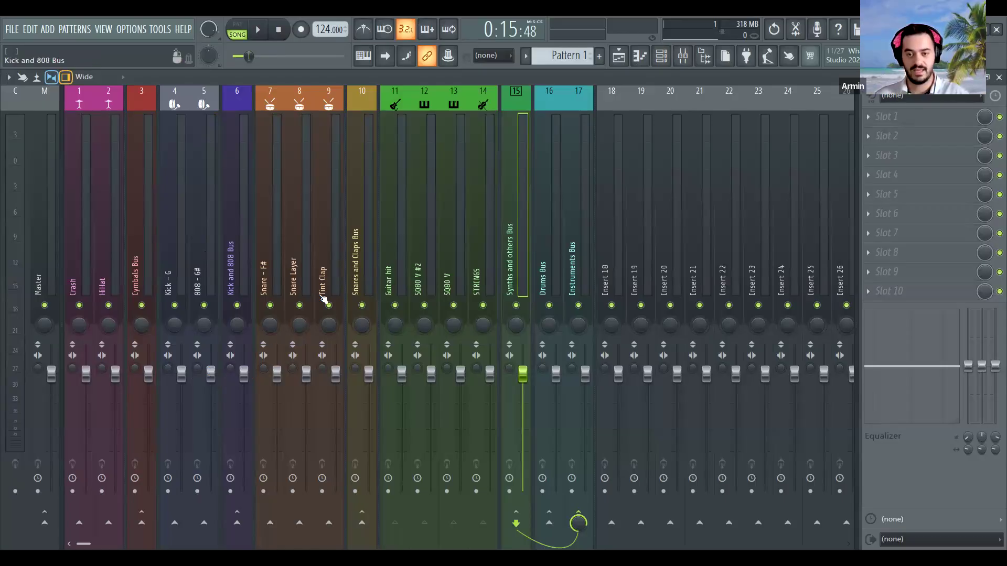
{"action": "key", "text": "F5"}
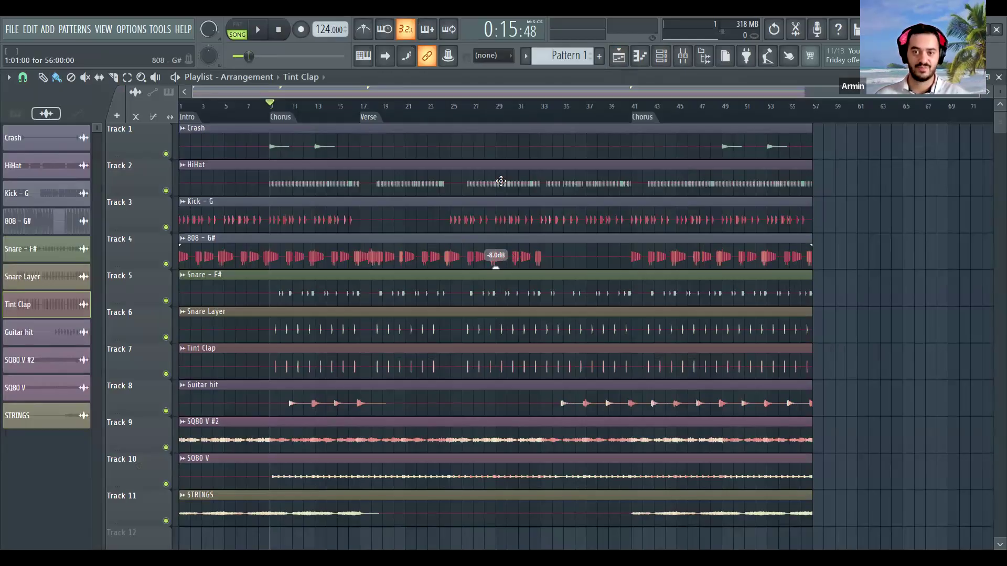
{"action": "left_click", "coordinate": [662, 58]}
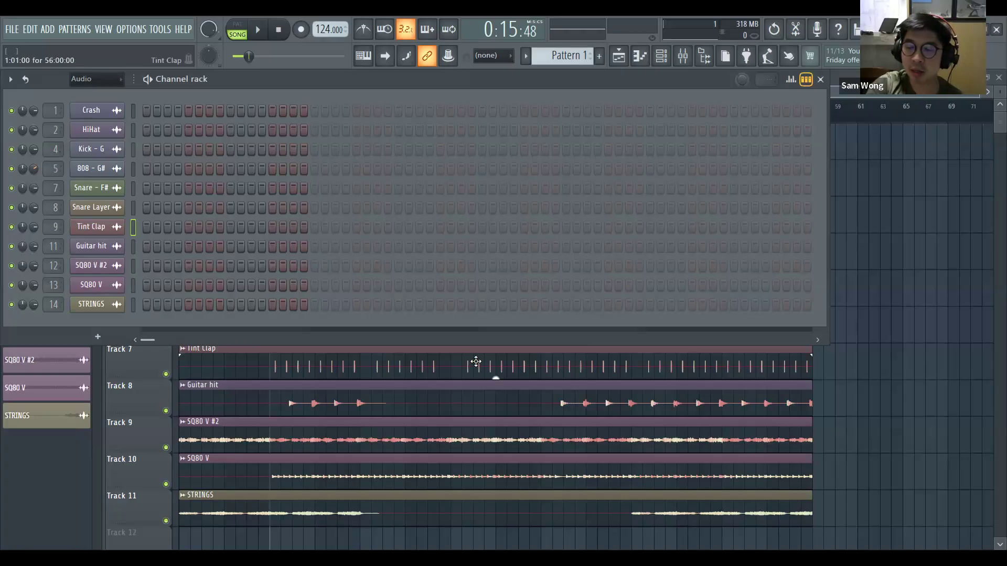
{"action": "left_click", "coordinate": [476, 361]}
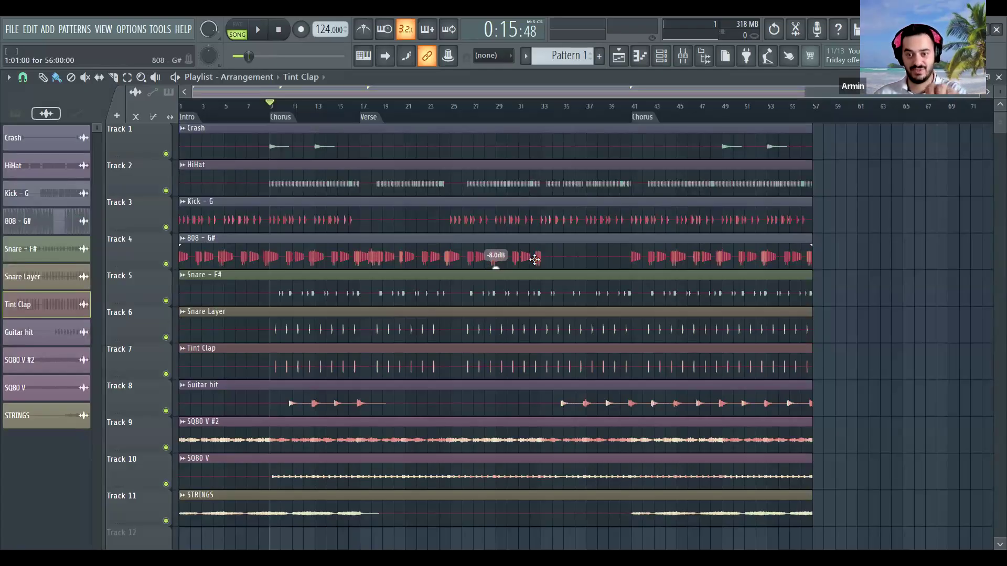
{"action": "left_click", "coordinate": [661, 56]}
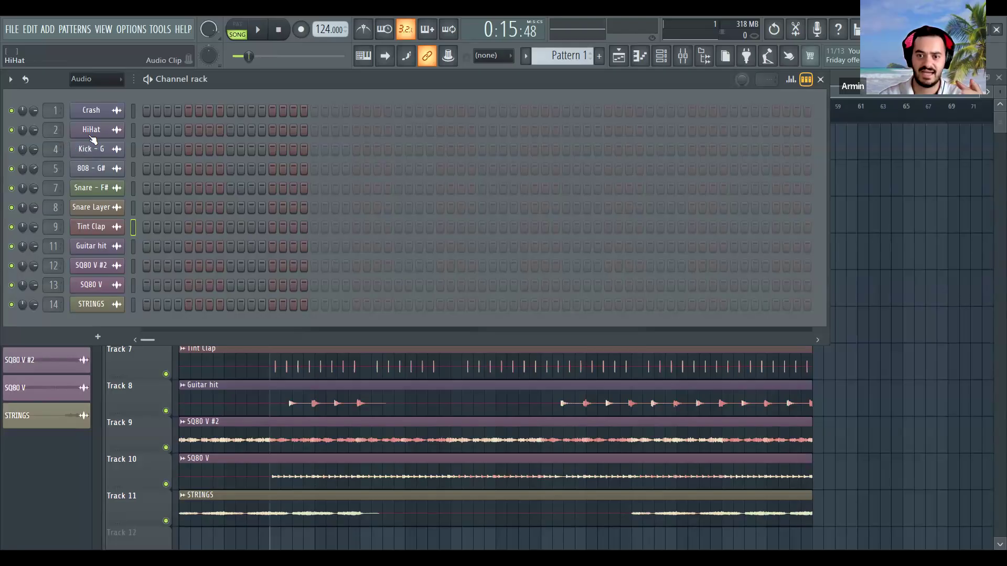
{"action": "left_click", "coordinate": [332, 373]}
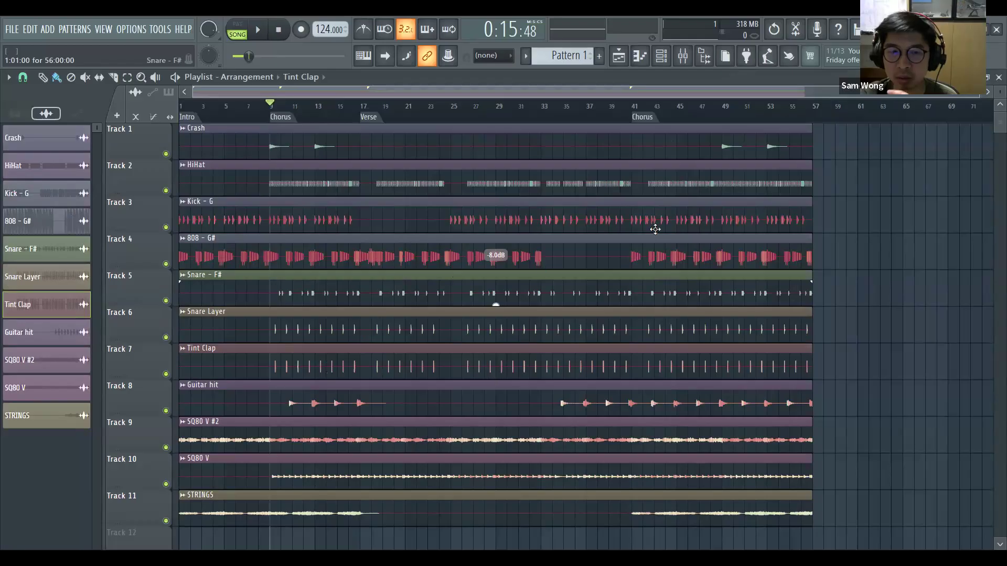
{"action": "left_click", "coordinate": [662, 56]}
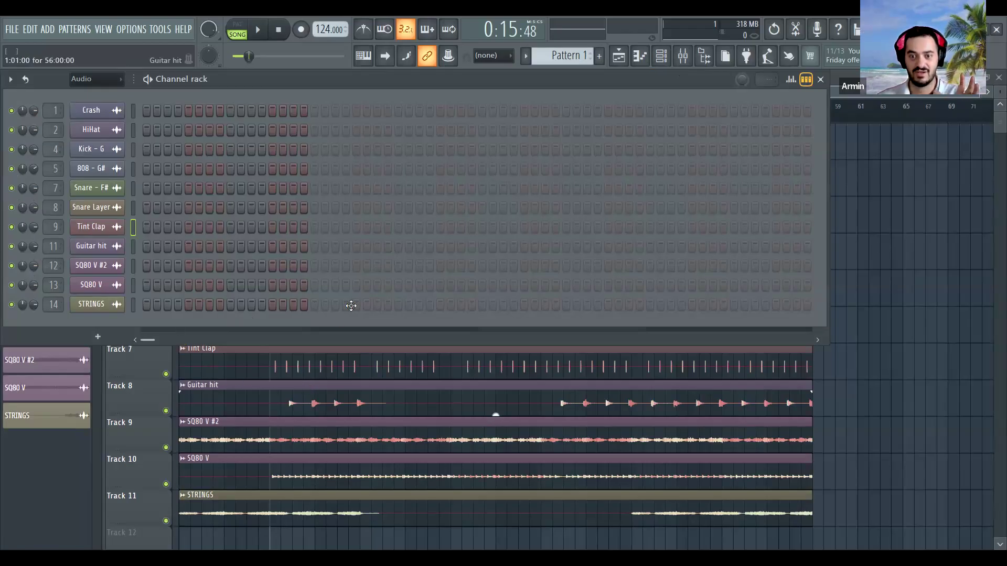
{"action": "key", "text": "F6"}
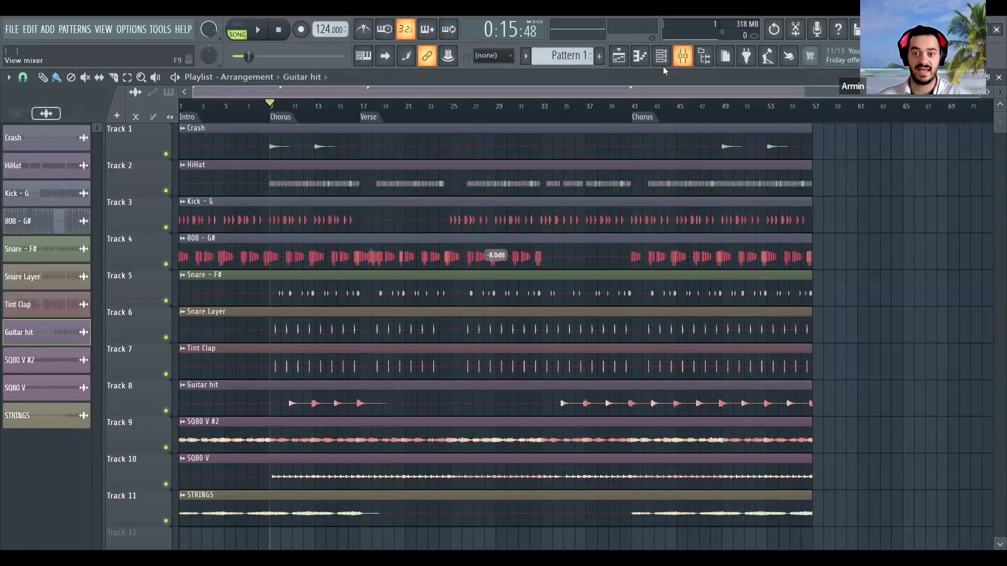
- Examine the Mixer routing of the Master, Crash, Cymbals Bus, and Kick and 808 Bus tracks by selecting each in turn
{"action": "left_click", "coordinate": [683, 56]}
{"action": "left_click", "coordinate": [49, 179]}
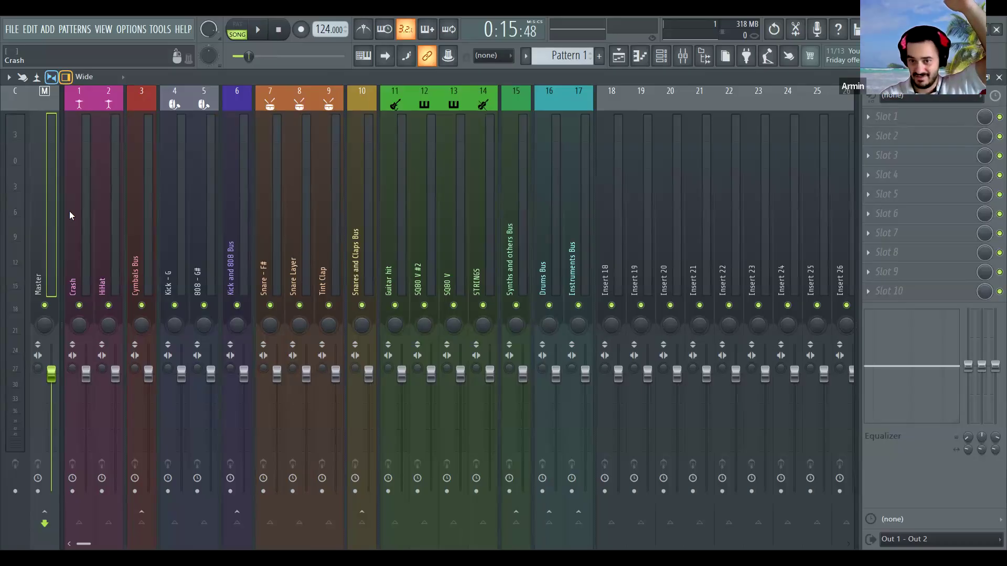
{"action": "left_click", "coordinate": [84, 206]}
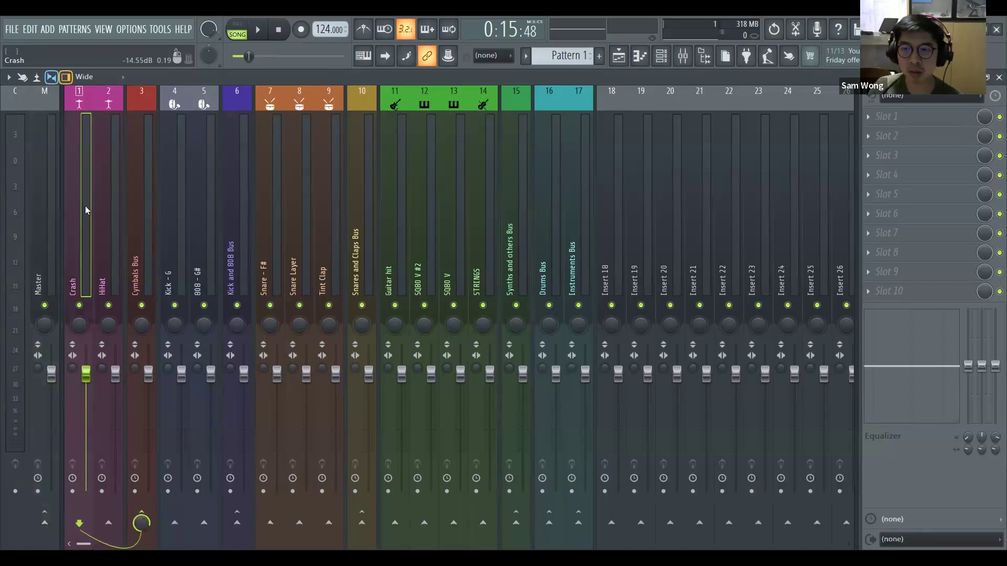
{"action": "left_click", "coordinate": [140, 233]}
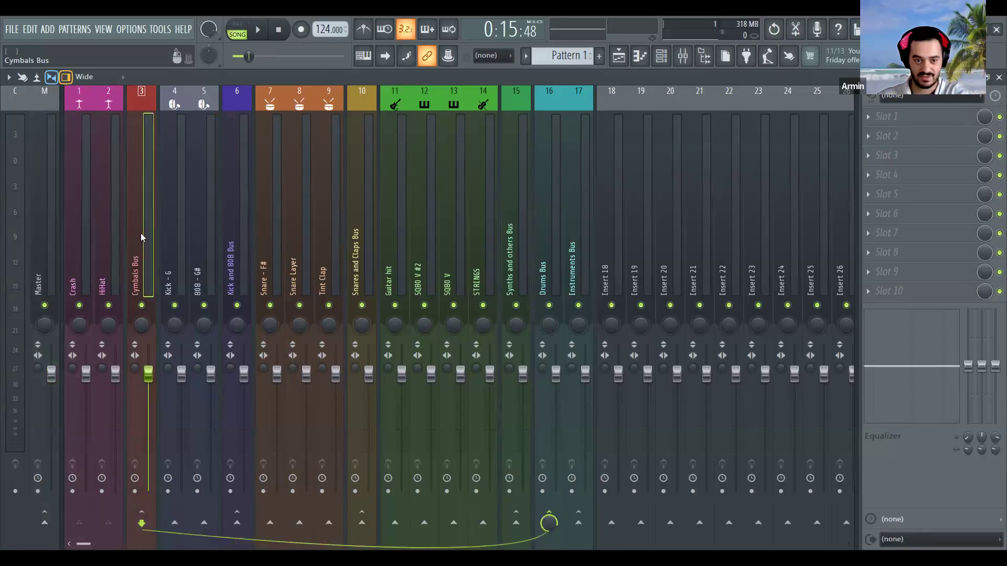
{"action": "left_click", "coordinate": [242, 271]}
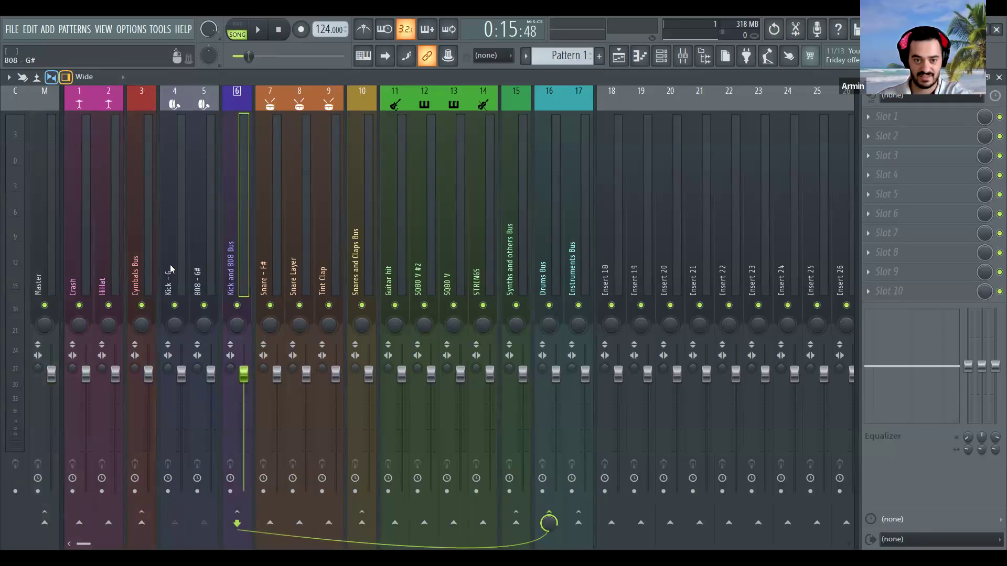
{"action": "left_click", "coordinate": [142, 260]}
{"action": "left_click", "coordinate": [234, 260]}
{"action": "left_click", "coordinate": [139, 251]}
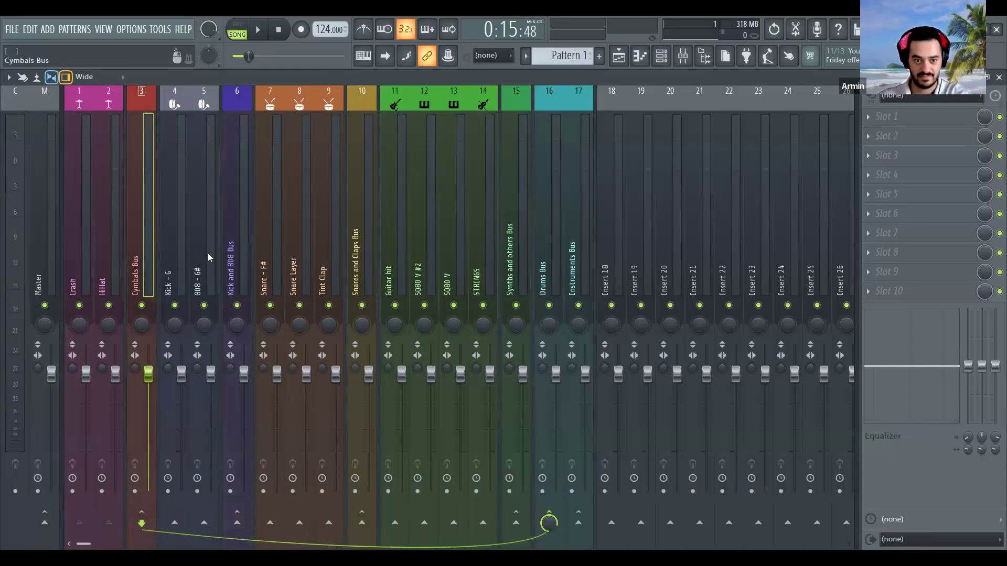
{"action": "left_click", "coordinate": [241, 258]}
- Select the Cymbals Bus, Kick and 808 Bus, Snares and Claps Bus, and Synths and others Bus together in the Mixer
{"action": "left_click", "coordinate": [141, 257]}
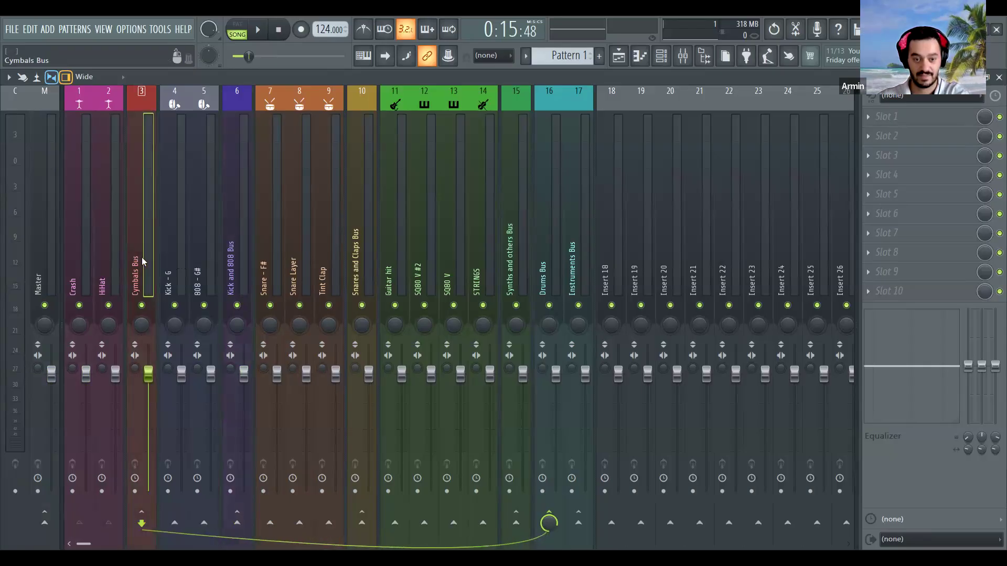
{"action": "left_click", "coordinate": [229, 254], "text": "ctrl"}
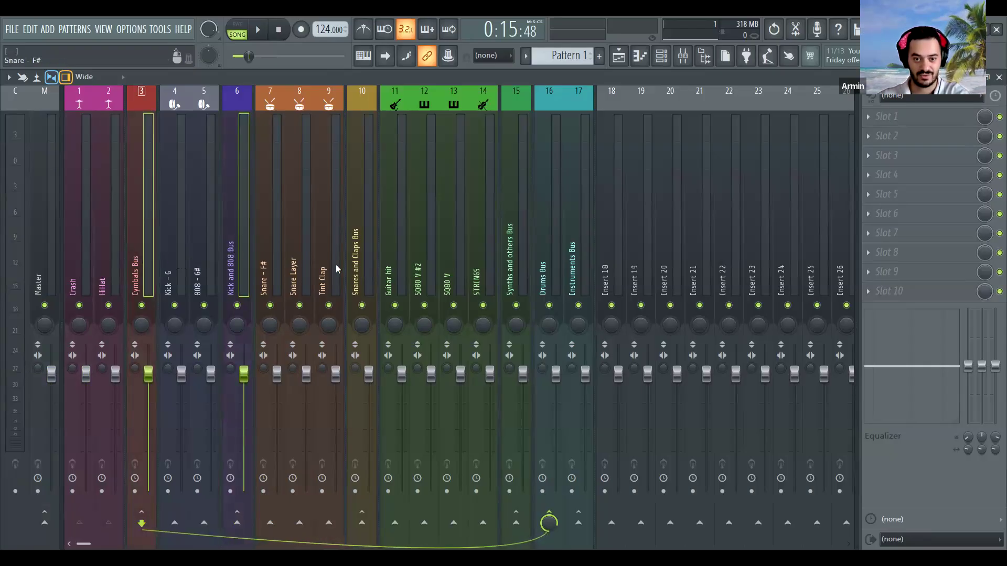
{"action": "left_click", "coordinate": [367, 252], "text": "ctrl"}
{"action": "left_click", "coordinate": [519, 270], "text": "ctrl"}
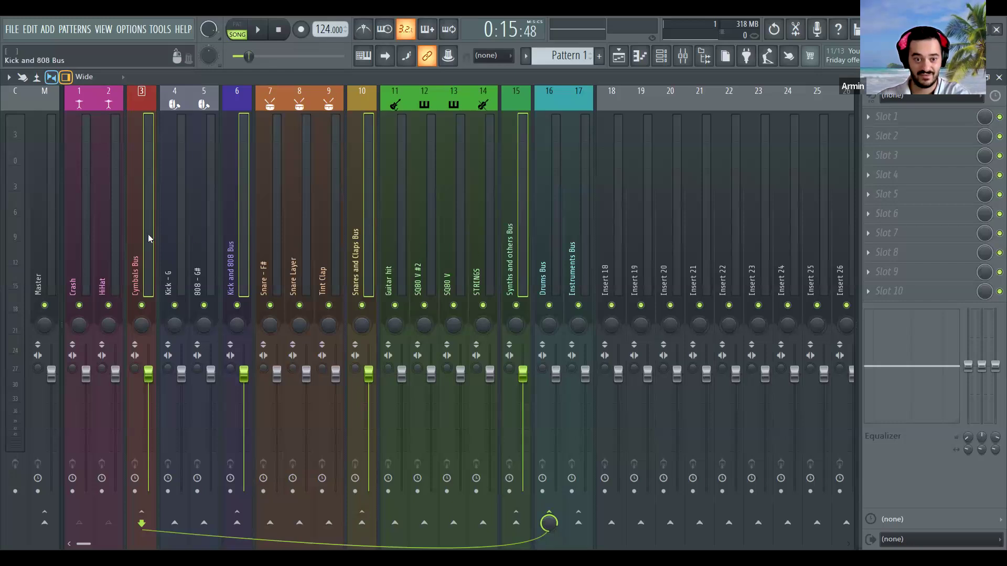
- Select the Drums Bus and Instruments Bus together and lower both faders to 59% (-10.0 dB)
{"action": "left_click", "coordinate": [553, 233]}
{"action": "left_click", "coordinate": [547, 242], "text": "ctrl"}
{"action": "left_click", "coordinate": [553, 244], "text": "ctrl"}
{"action": "left_click", "coordinate": [581, 238], "text": "ctrl"}
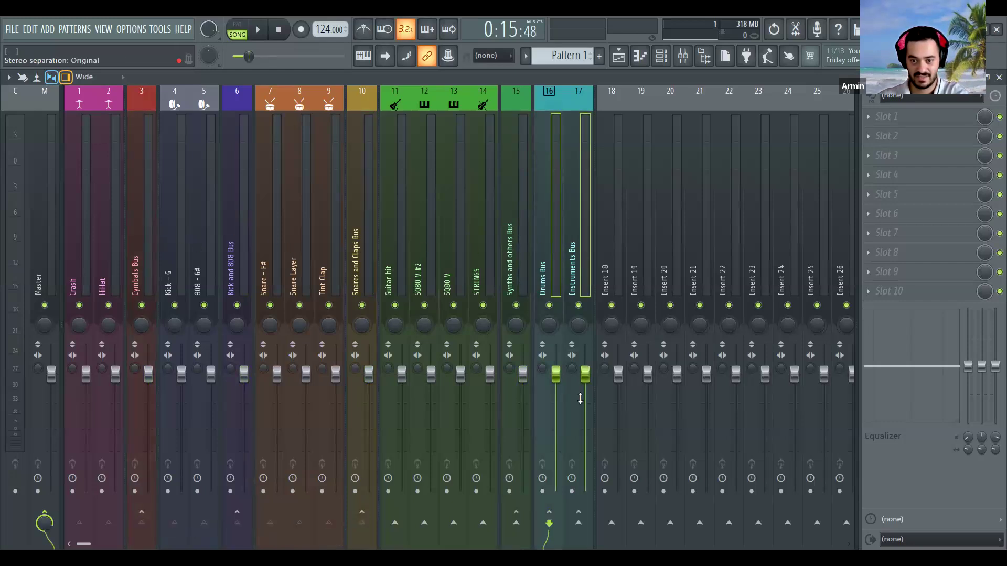
{"action": "left_click_drag", "start_coordinate": [585, 379], "coordinate": [586, 427]}
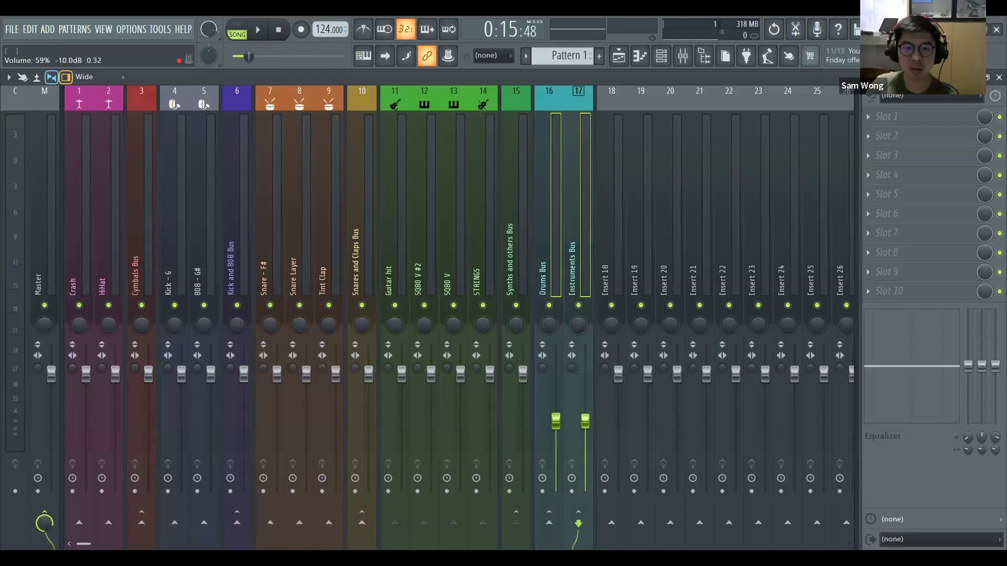
- Play the chorus with the Master track selected to check the overall output level, and stop playback
{"action": "key", "text": "space"}
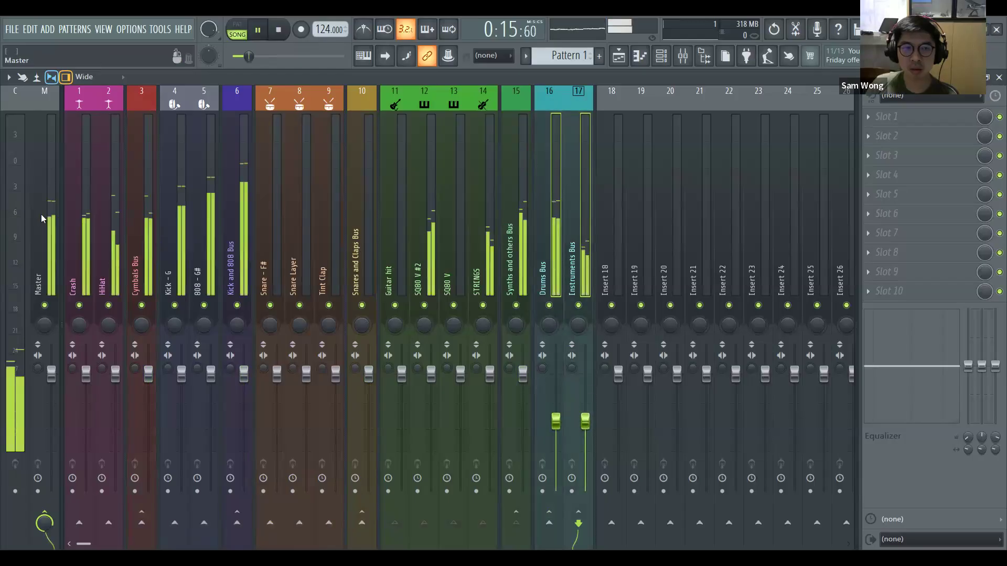
{"action": "left_click", "coordinate": [51, 204]}
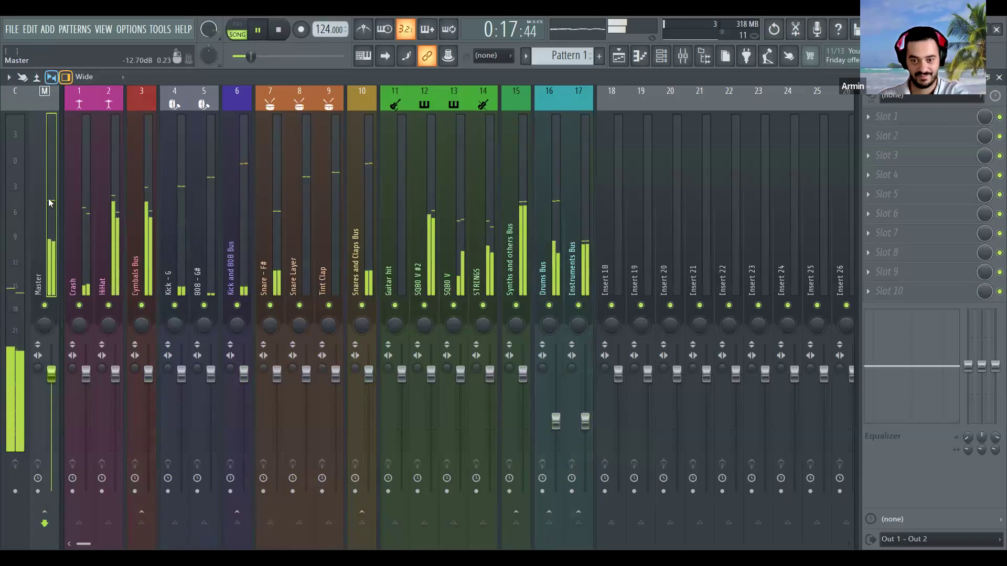
{"action": "key", "text": "space"}
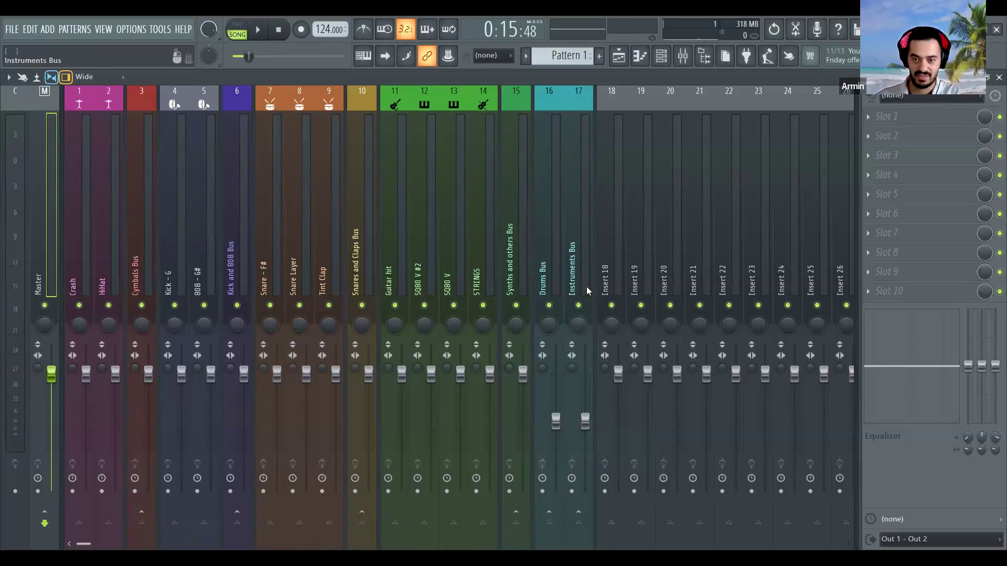
- Reset the Instruments Bus and Drums Bus faders to their default volume
{"action": "right_click", "coordinate": [585, 423]}
{"action": "left_click", "coordinate": [601, 350]}
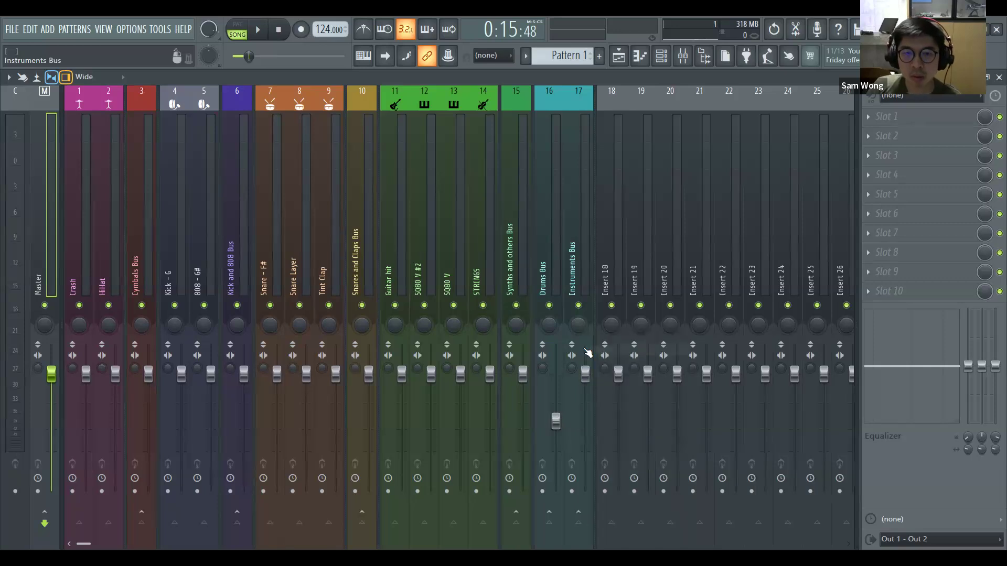
{"action": "right_click", "coordinate": [555, 421]}
{"action": "left_click", "coordinate": [584, 350]}
- Play the chorus while trying the Drums Bus fader at 76% (-5.6 dB), and reset the fader after stopping playback
{"action": "key", "text": "space"}
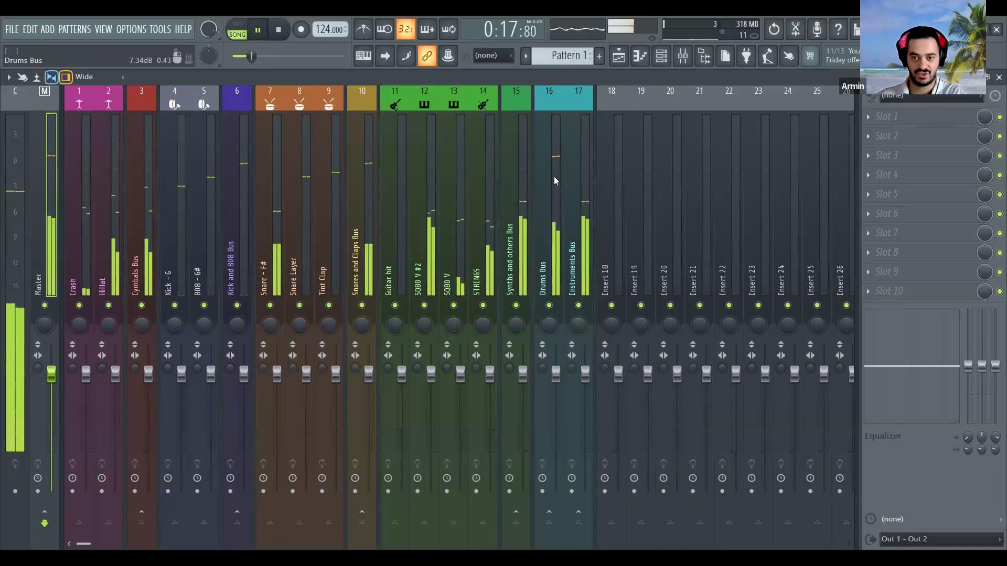
{"action": "left_click", "coordinate": [556, 374]}
{"action": "left_click_drag", "start_coordinate": [556, 374], "coordinate": [555, 402]}
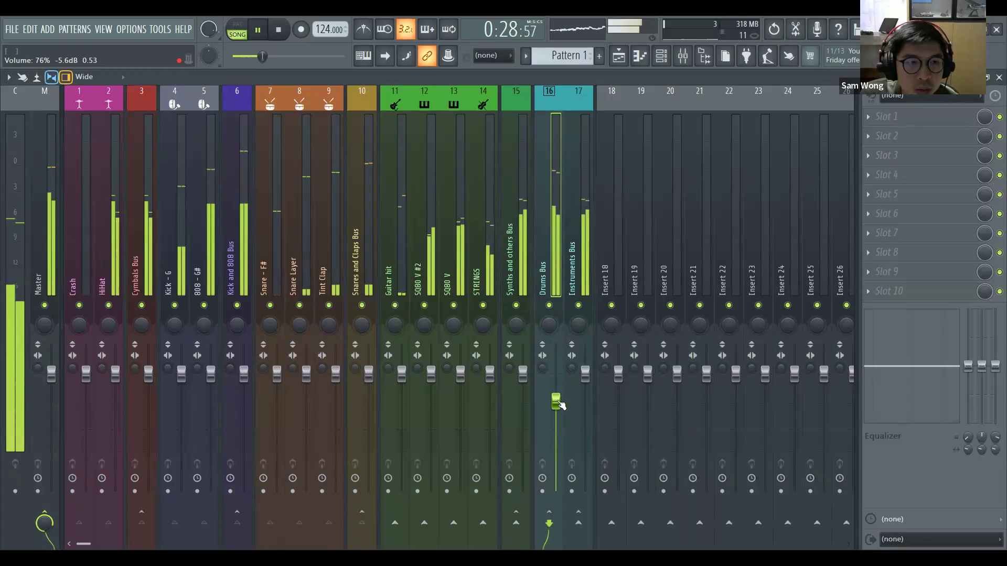
{"action": "key", "text": "space"}
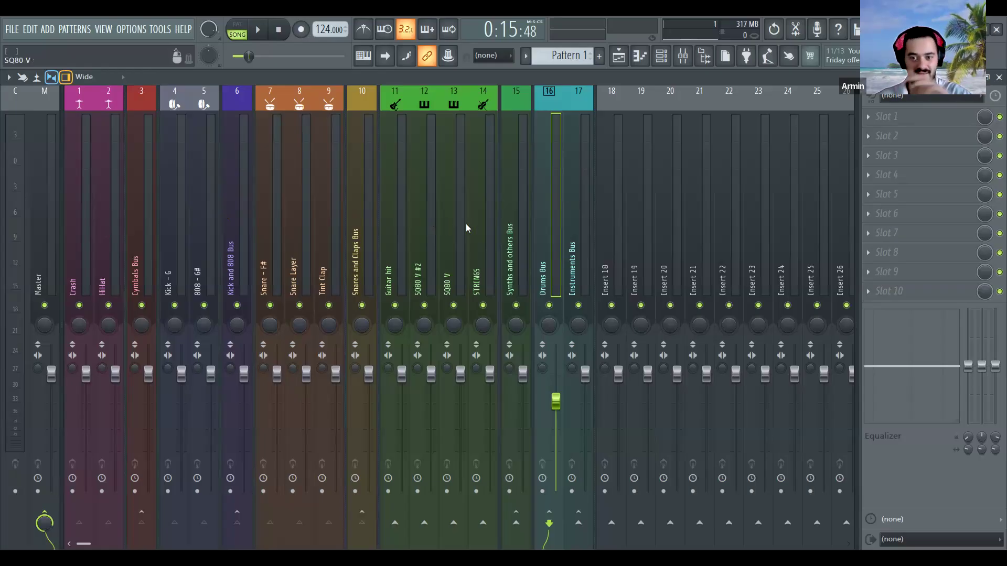
{"action": "right_click", "coordinate": [557, 400]}
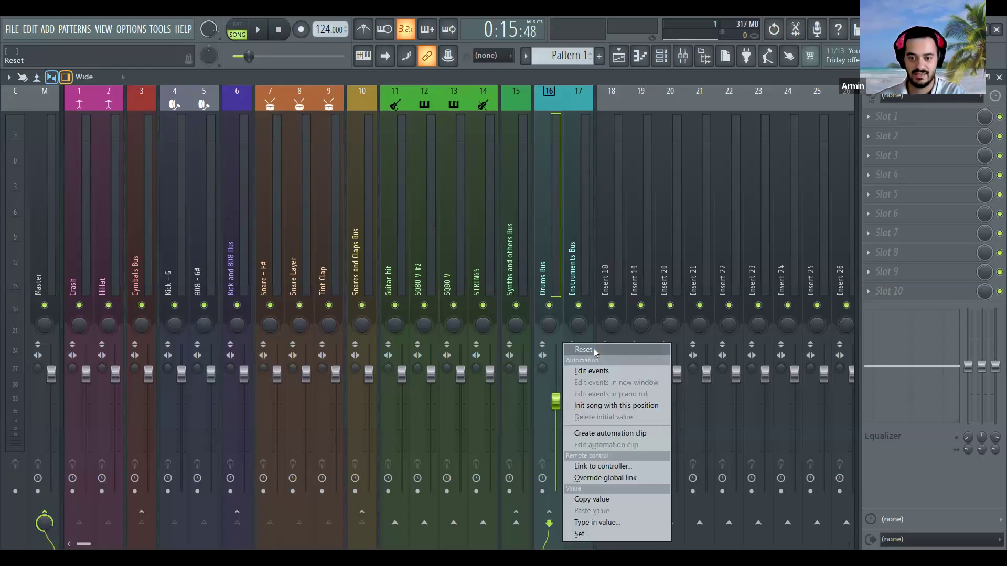
{"action": "left_click", "coordinate": [593, 348]}
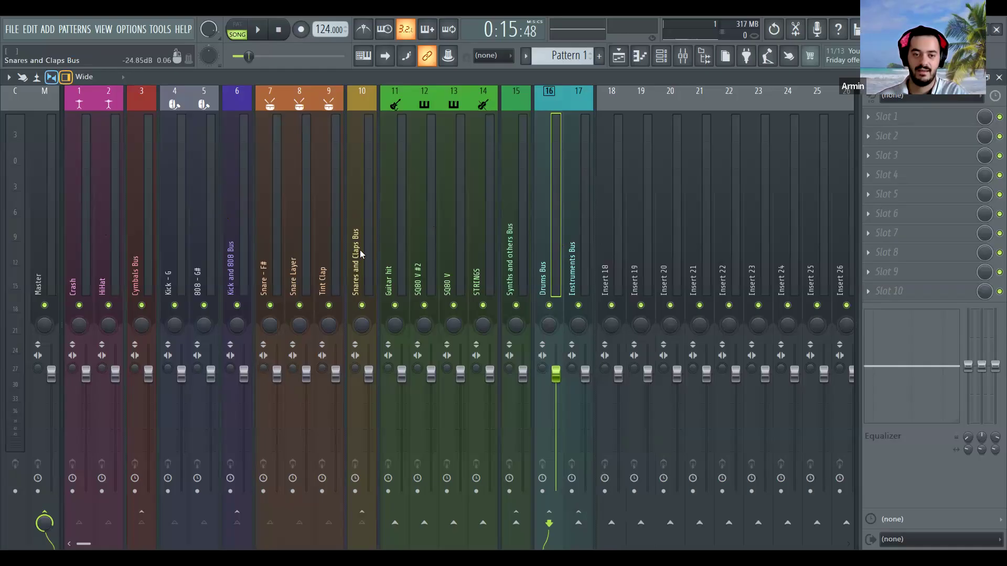
- Examine the Kick - G, Guitar hit, Instruments Bus, Crash and HiHat tracks in the Mixer by selecting them in turn
{"action": "left_click", "coordinate": [172, 242]}
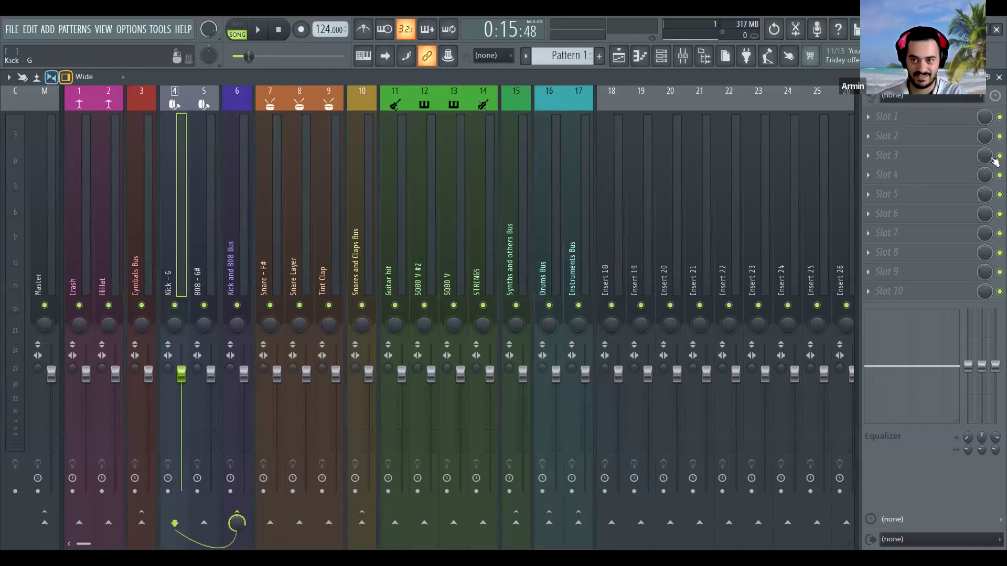
{"action": "left_click", "coordinate": [407, 209]}
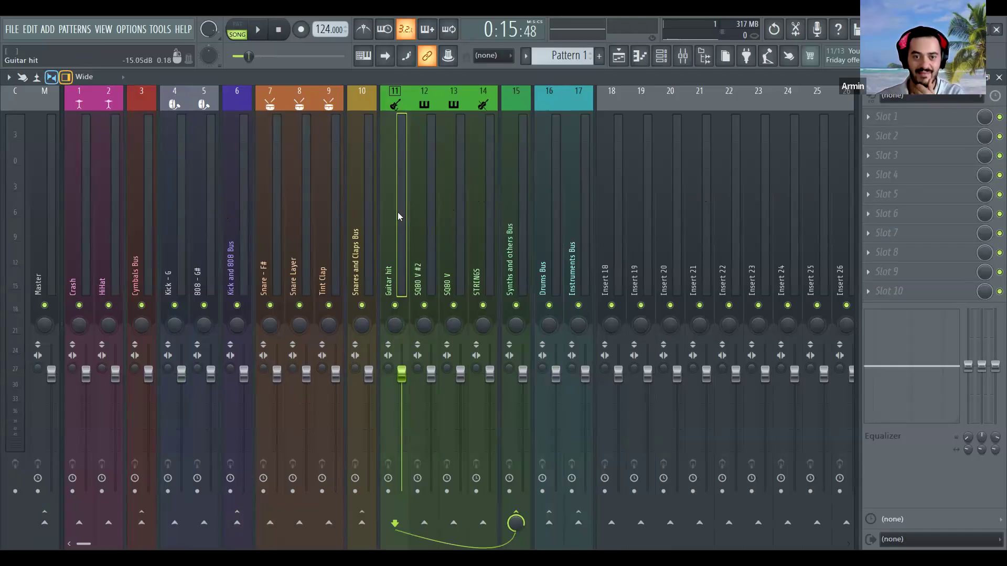
{"action": "left_click", "coordinate": [573, 249]}
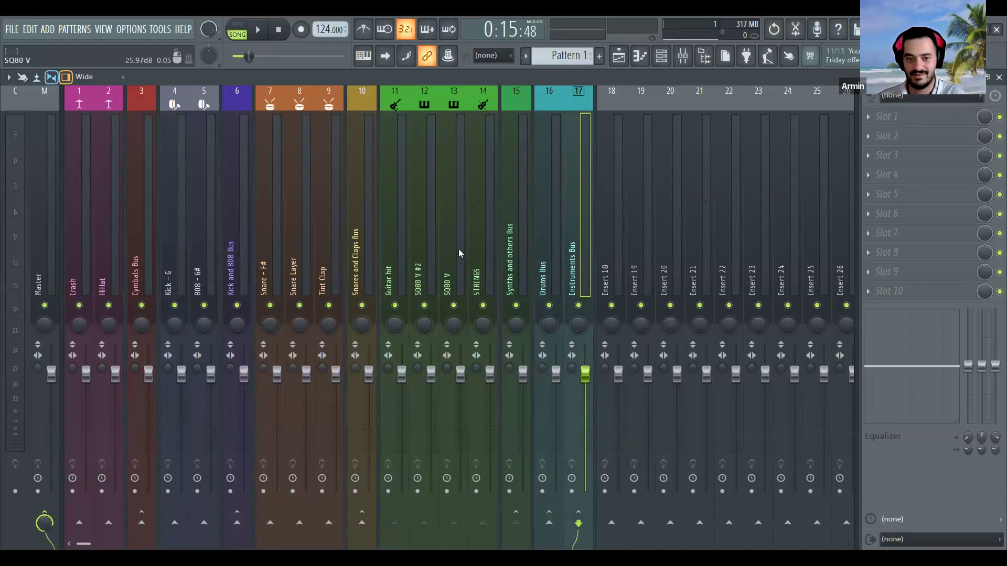
{"action": "left_click", "coordinate": [402, 229]}
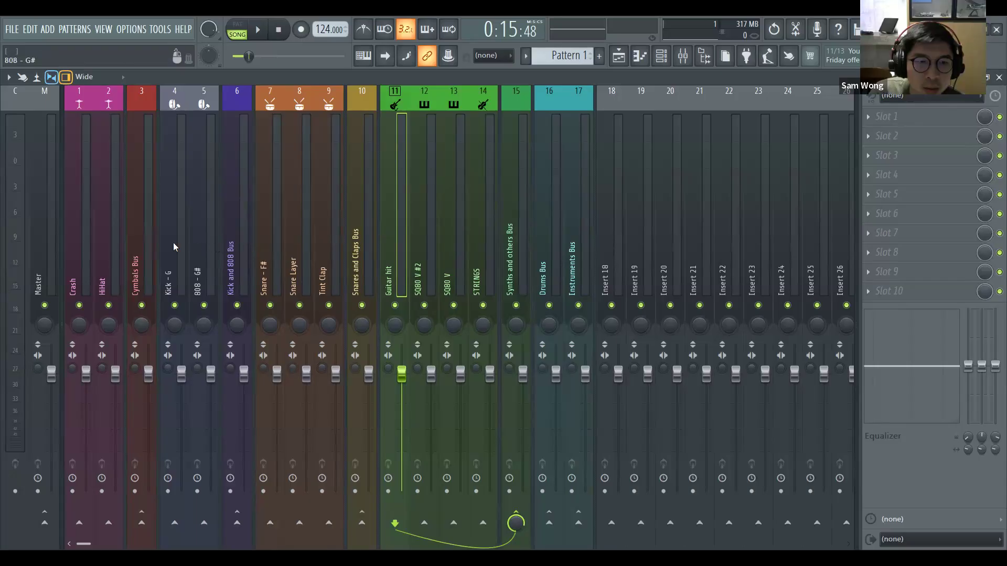
{"action": "left_click", "coordinate": [82, 242]}
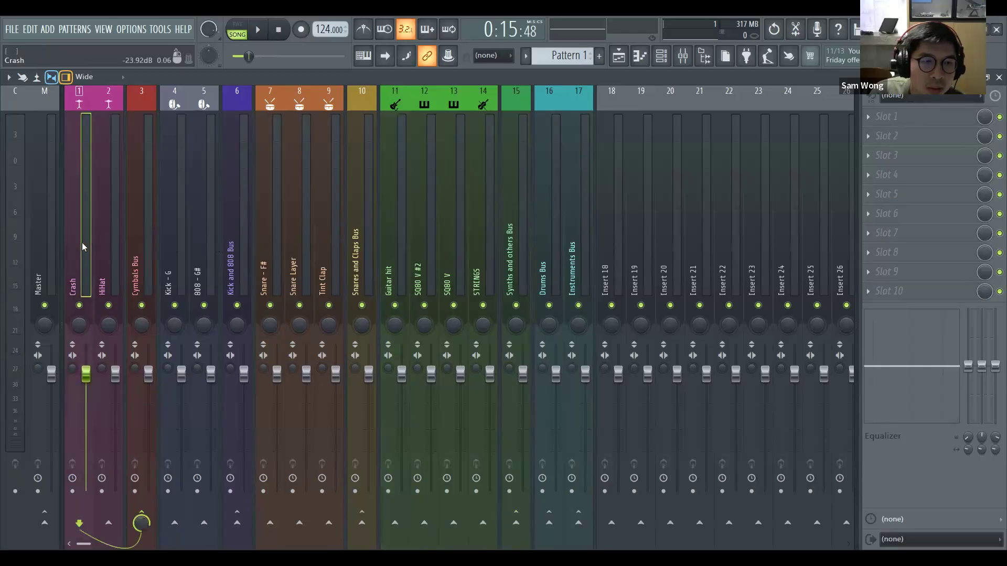
{"action": "left_click", "coordinate": [105, 240]}
{"action": "left_click", "coordinate": [85, 240]}
{"action": "left_click", "coordinate": [102, 237]}
{"action": "left_click", "coordinate": [84, 236]}
{"action": "left_click", "coordinate": [111, 234]}
{"action": "left_click", "coordinate": [89, 234]}
{"action": "left_click", "coordinate": [110, 234]}
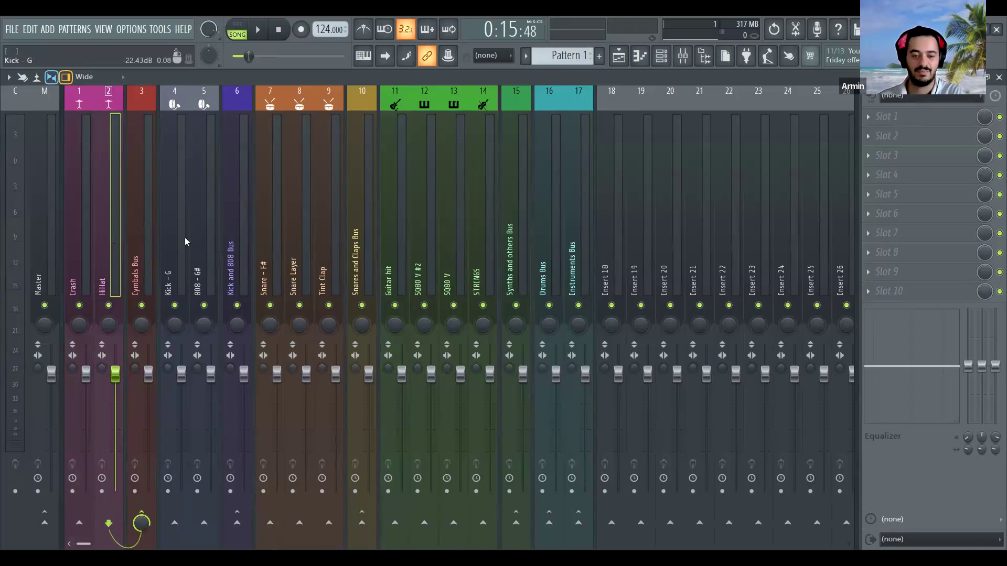
- Load Pro-Q 3 into the first effect slot of the Kick - G track and move its window clear of the kick and 808 tracks
{"action": "left_click", "coordinate": [185, 237]}
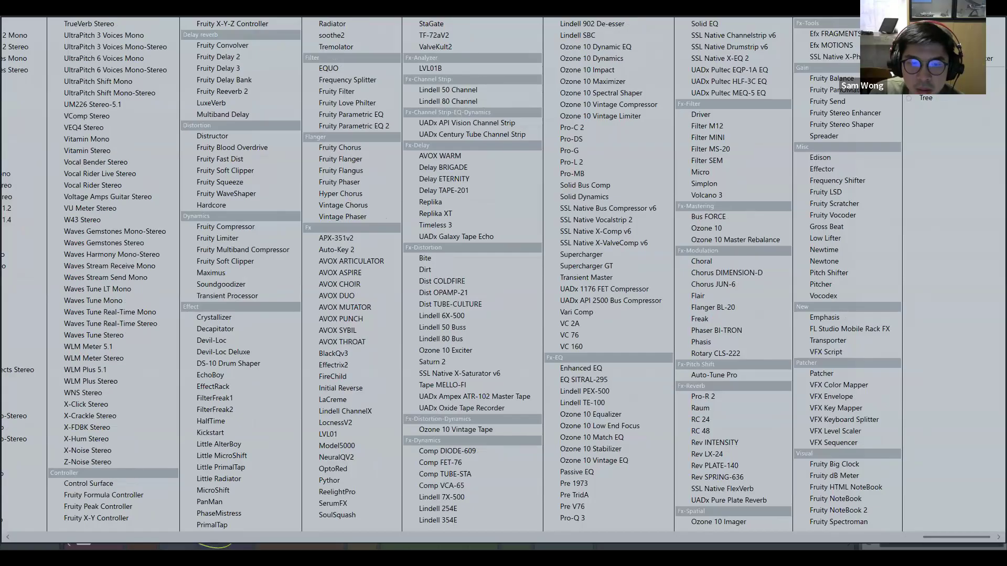
{"action": "left_click", "coordinate": [575, 520]}
{"action": "left_click_drag", "start_coordinate": [344, 126], "coordinate": [621, 141]}
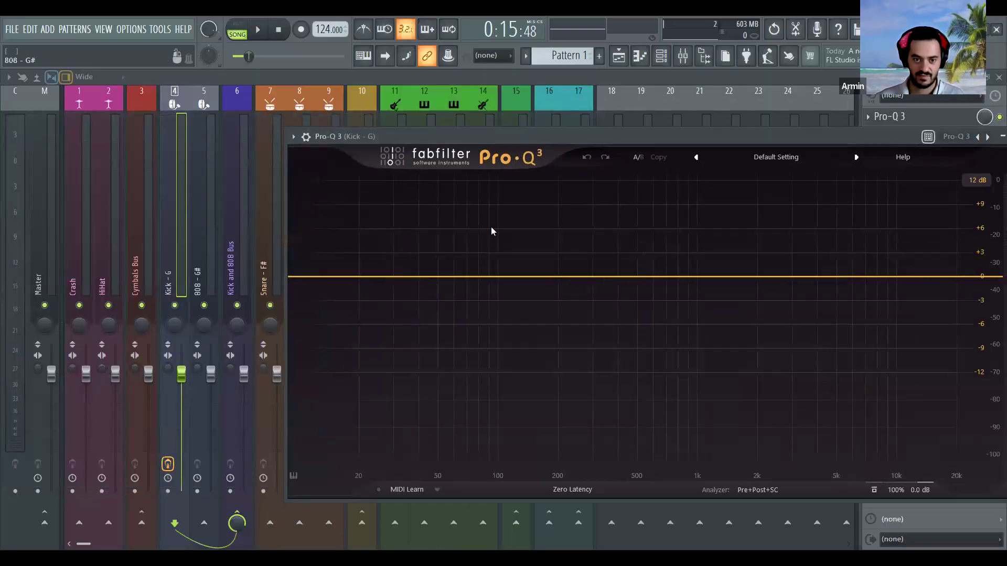
- Load Pro-Q 3 into the first effect slot of the 808 - G# track and close its window
{"action": "left_click", "coordinate": [199, 273]}
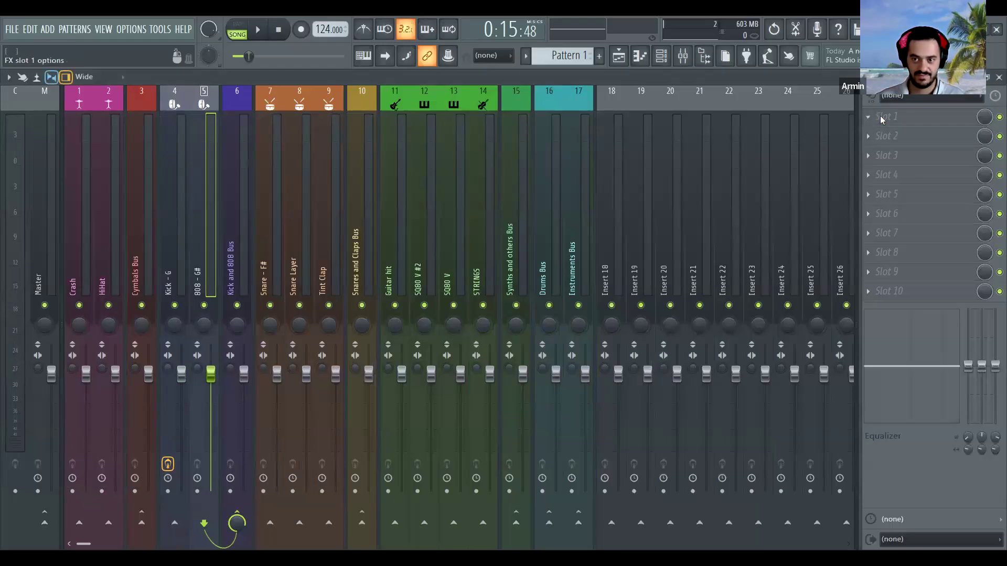
{"action": "left_click", "coordinate": [882, 118]}
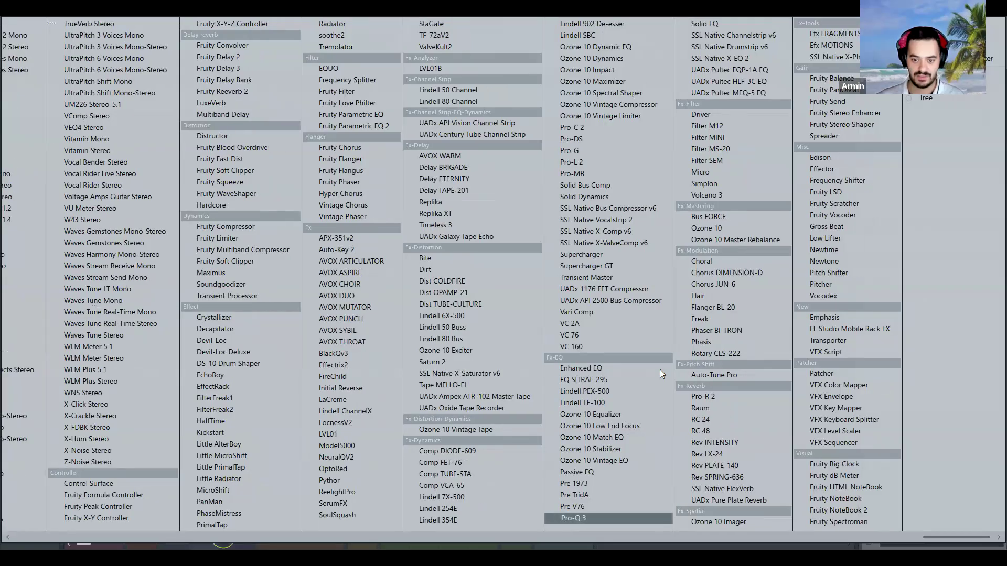
{"action": "left_click", "coordinate": [598, 517]}
{"action": "key", "text": "Escape"}
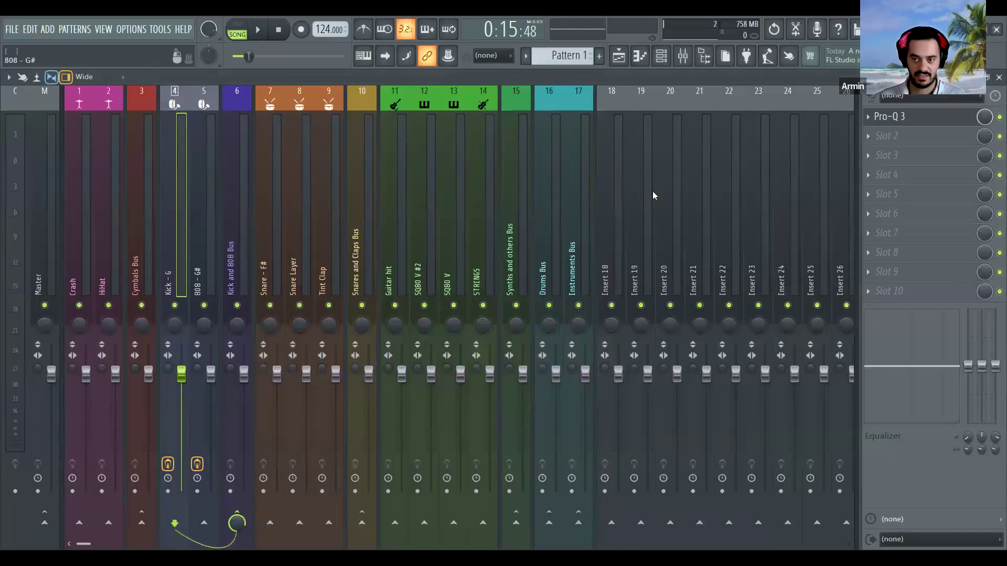
- Open Pro-Q 3 on the Kick - G track, shrink its window and place it in the left half of the workspace
{"action": "left_click", "coordinate": [205, 199]}
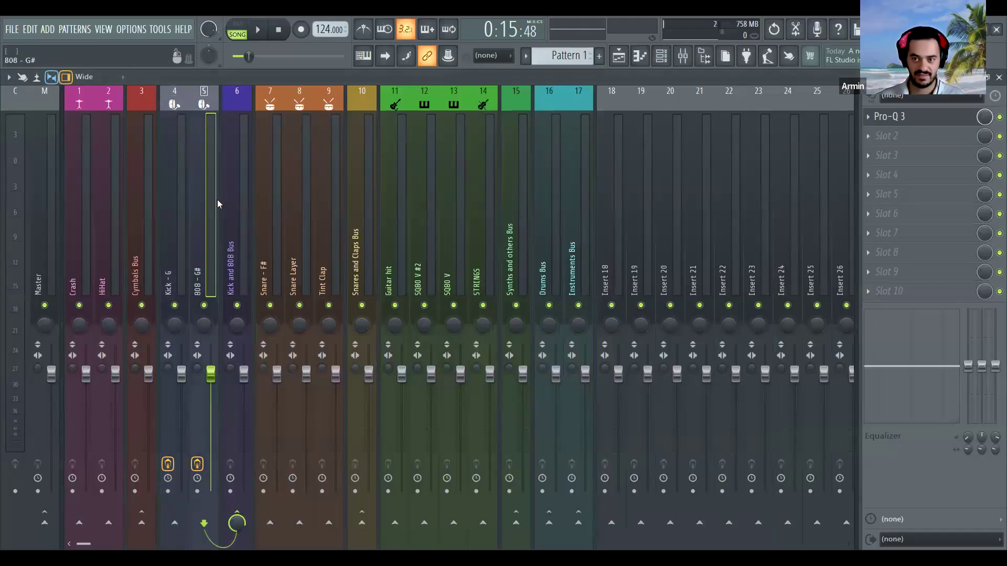
{"action": "left_click", "coordinate": [184, 199]}
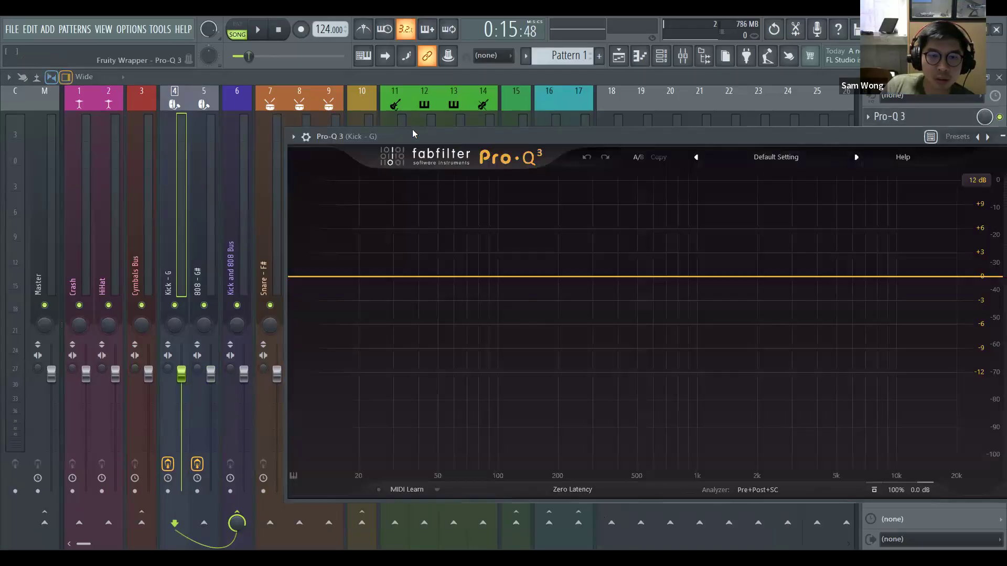
{"action": "left_click_drag", "start_coordinate": [412, 134], "coordinate": [260, 112]}
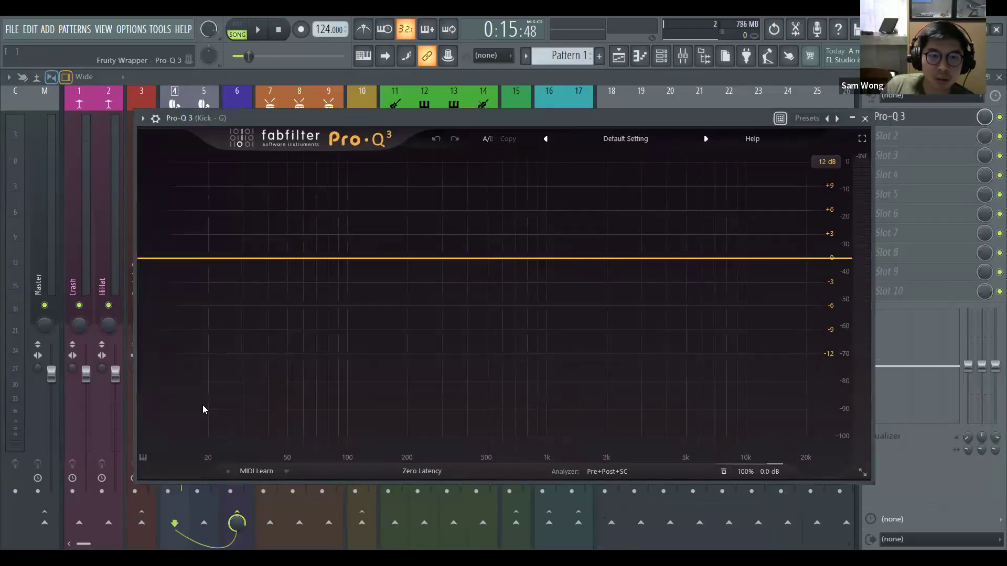
{"action": "left_click_drag", "start_coordinate": [134, 482], "coordinate": [494, 369]}
{"action": "left_click_drag", "start_coordinate": [828, 110], "coordinate": [359, 130]}
- Open Pro-Q 3 on the 808 - G# track, place it beside the kick's equalizer and match the two window heights
{"action": "left_click", "coordinate": [209, 117]}
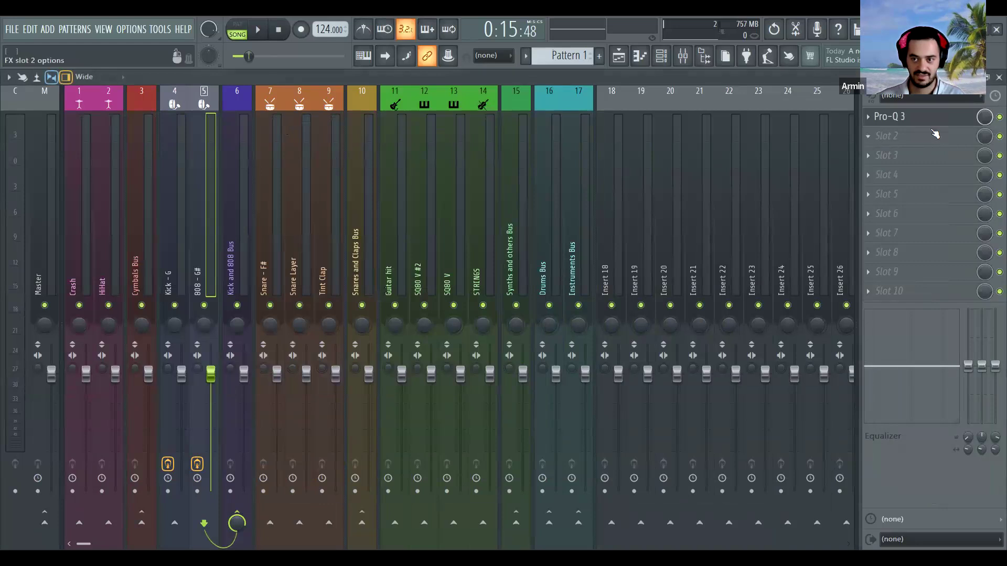
{"action": "left_click", "coordinate": [942, 114]}
{"action": "left_click", "coordinate": [974, 78]}
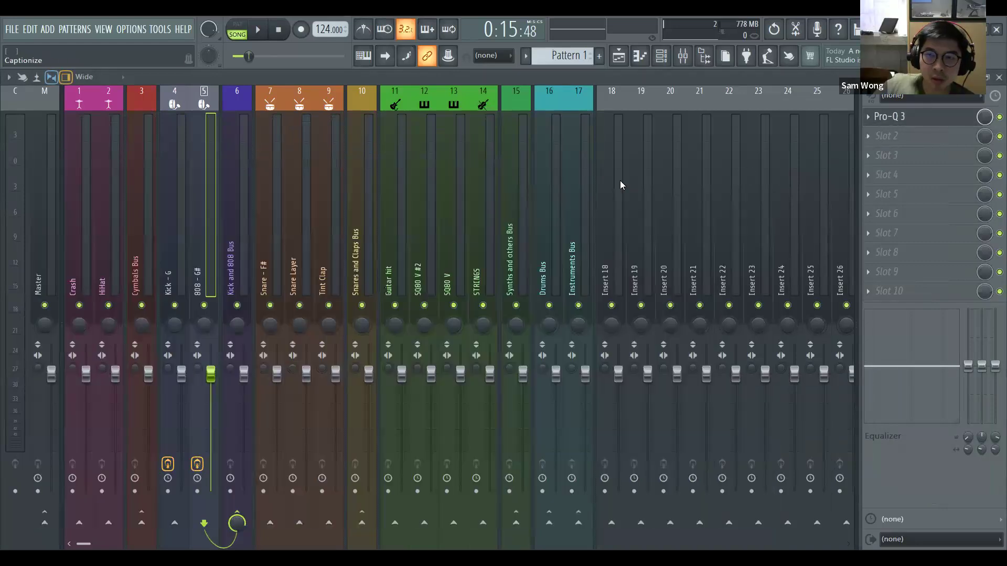
{"action": "left_click_drag", "start_coordinate": [41, 150], "coordinate": [653, 136]}
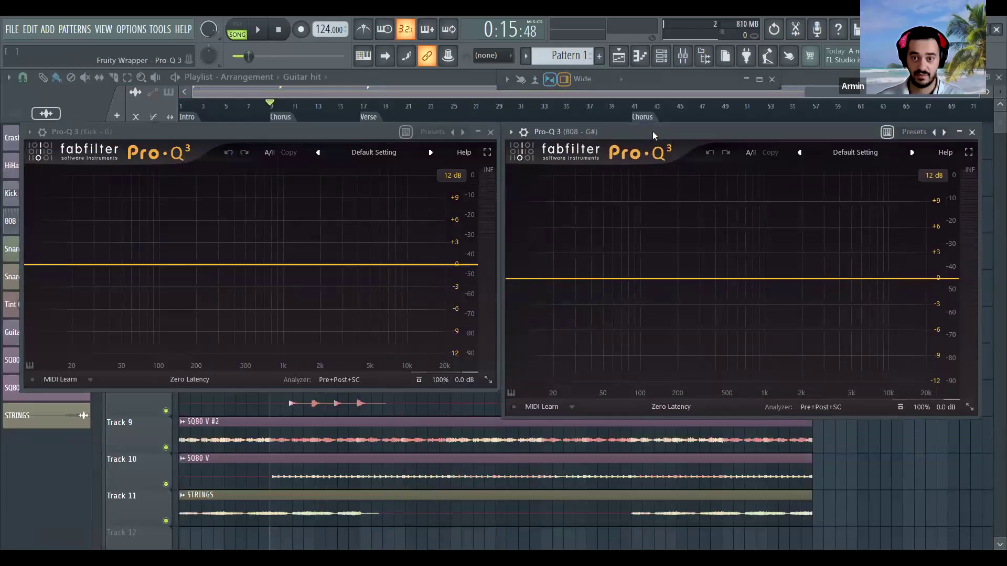
{"action": "left_click_drag", "start_coordinate": [268, 390], "coordinate": [267, 422]}
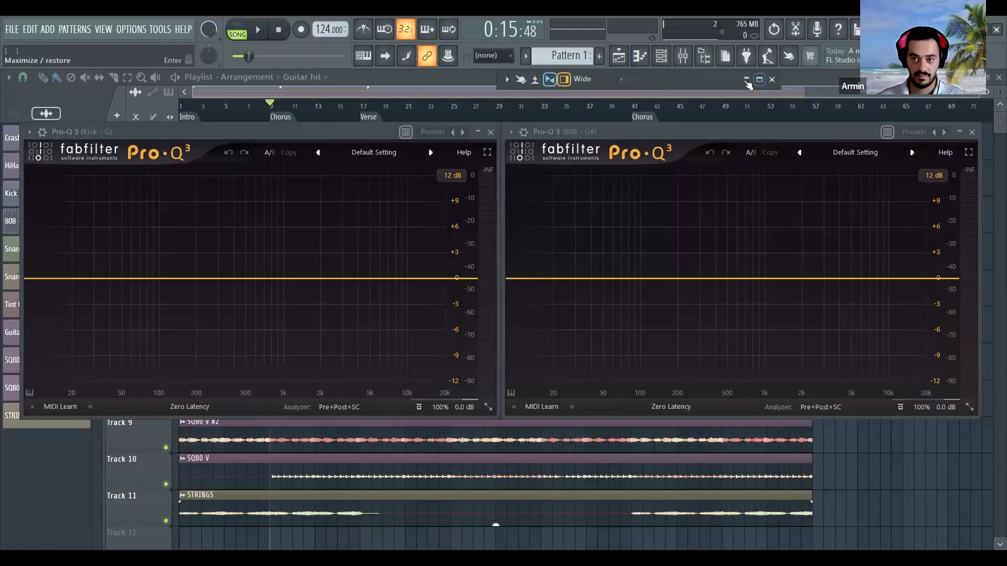
- Switch the Kick - G track's effect slots back on in the Mixer and close the Mixer
{"action": "key", "text": "F9"}
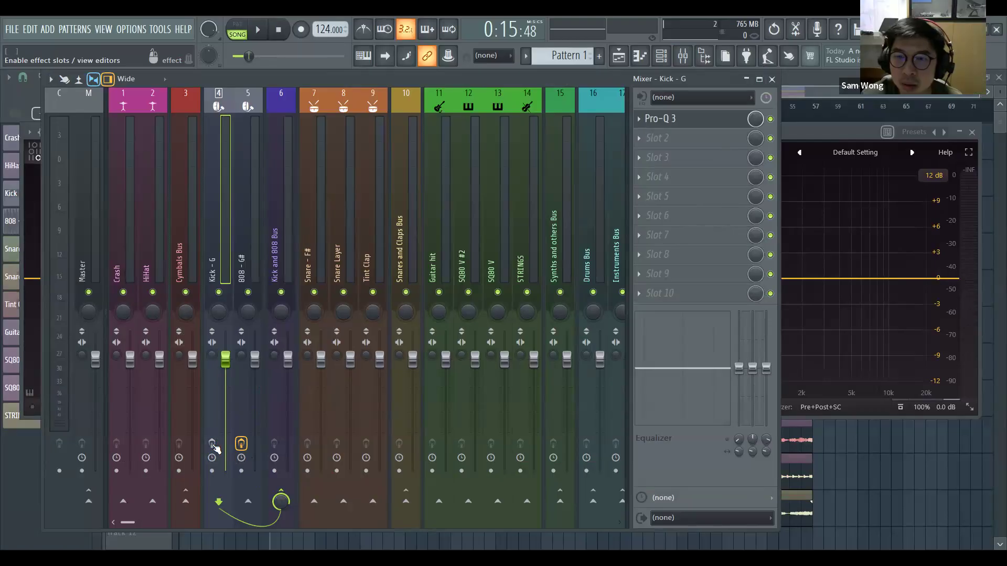
{"action": "left_click", "coordinate": [213, 444]}
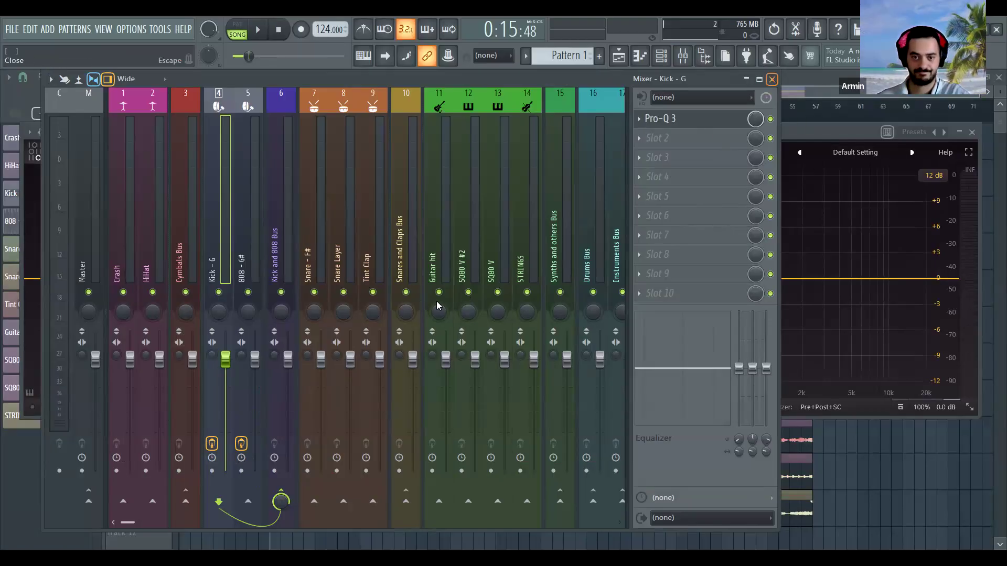
{"action": "key", "text": "Escape"}
- Play the chorus and examine the kick's frequency peaks in its Pro-Q 3 spectrum, stopping playback when done
{"action": "key", "text": "space"}
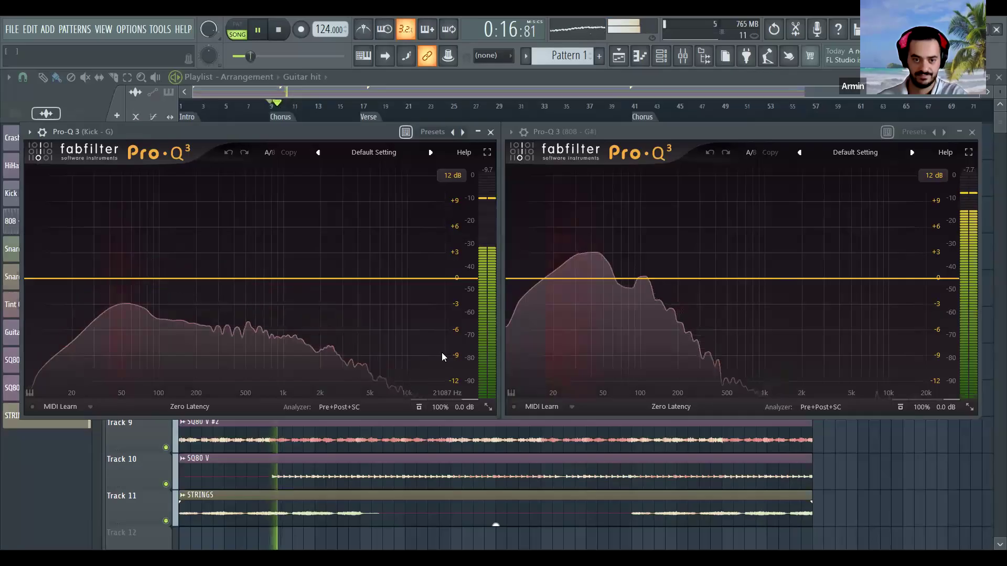
{"action": "mouse_move", "coordinate": [393, 358]}
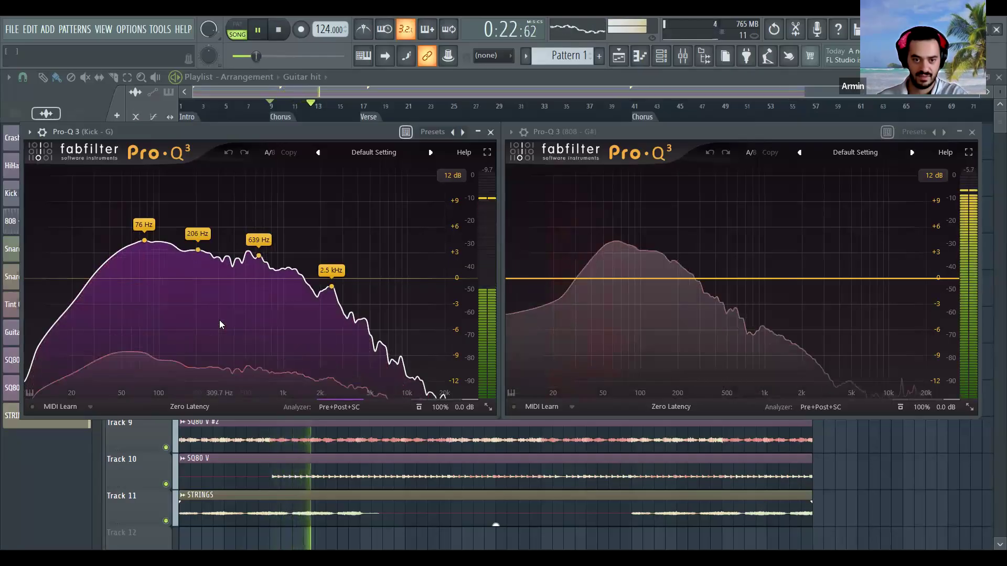
{"action": "key", "text": "space"}
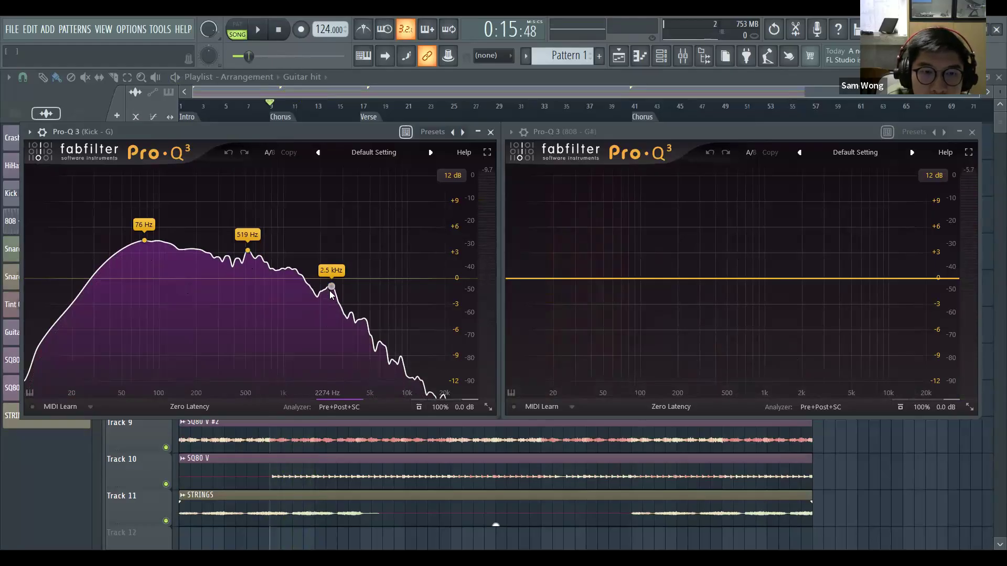
- Add a bell band to the kick's EQ at 513.55 Hz with a Q of 1.740 and about -1.4 dB gain
{"action": "left_click", "coordinate": [244, 280]}
{"action": "left_click", "coordinate": [246, 281]}
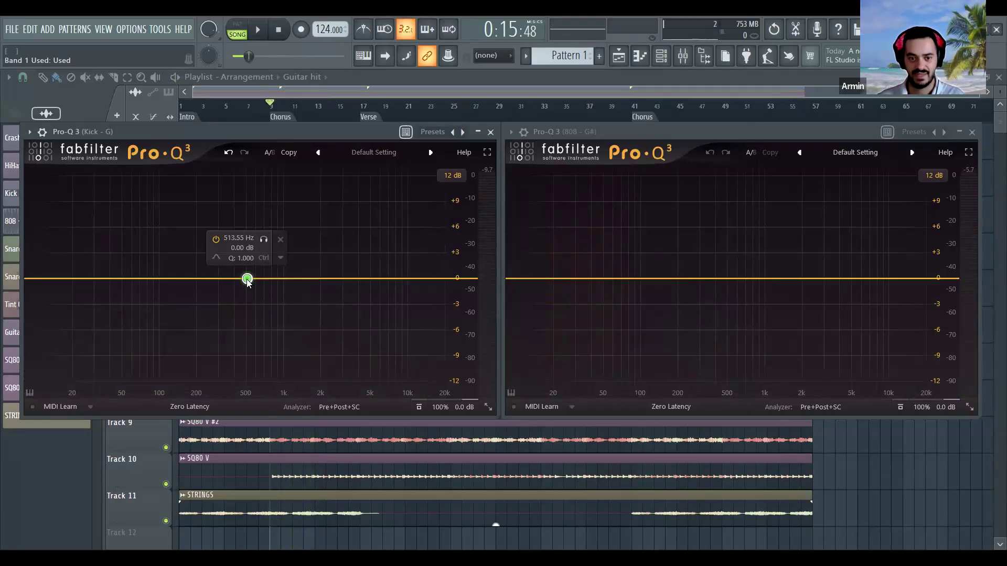
{"action": "scroll", "coordinate": [248, 282], "scroll_direction": "up", "scroll_amount": 3}
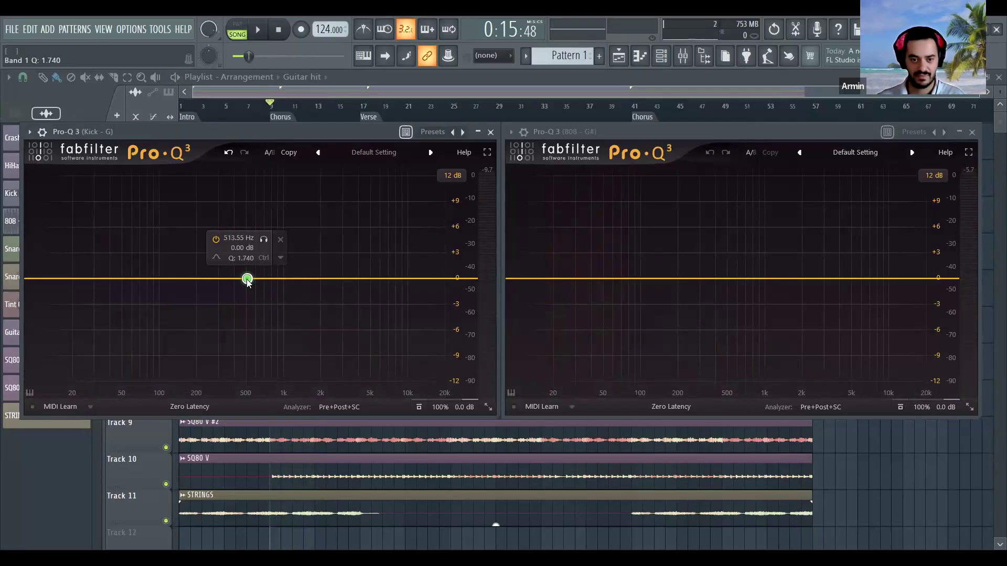
{"action": "left_click_drag", "start_coordinate": [248, 279], "coordinate": [247, 291]}
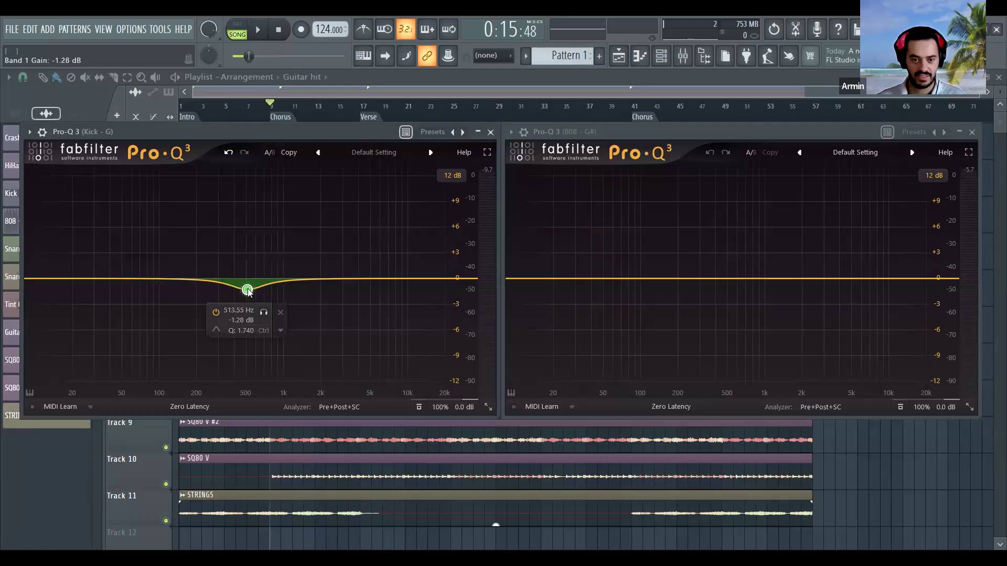
- Make the kick's 513.55 Hz band dynamic and raise its static gain to -0.06 dB
{"action": "left_click", "coordinate": [275, 332]}
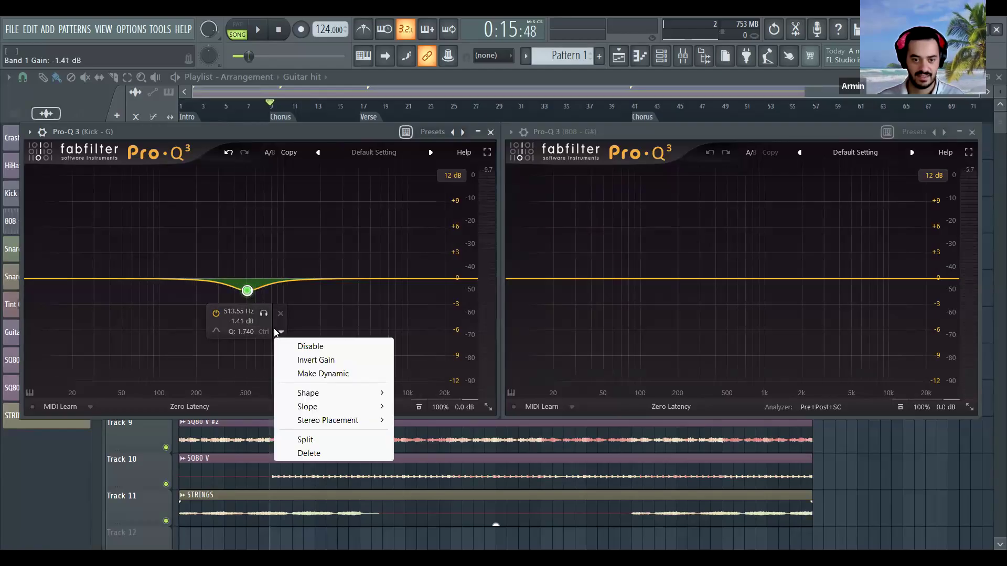
{"action": "left_click", "coordinate": [295, 374]}
{"action": "left_click_drag", "start_coordinate": [248, 293], "coordinate": [248, 280]}
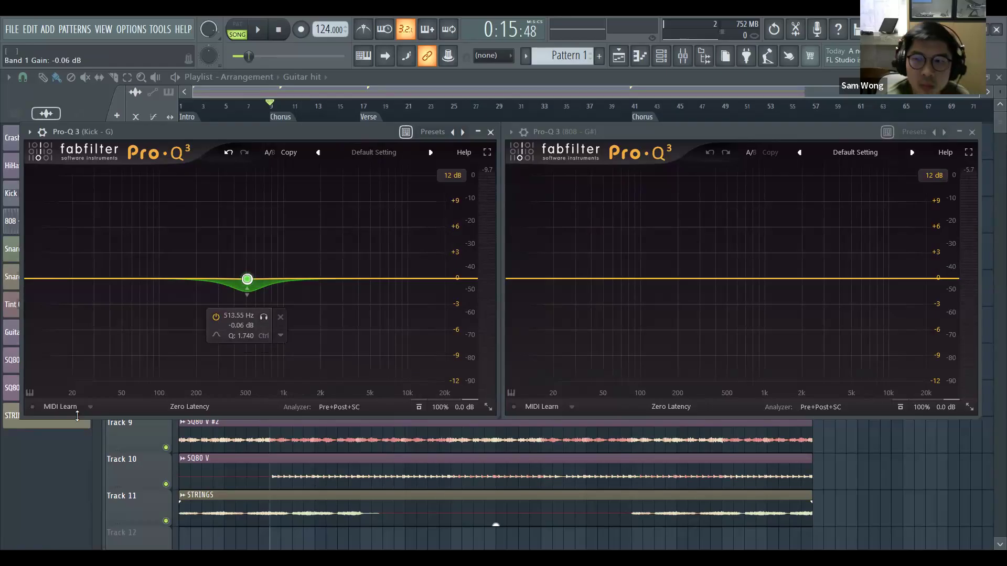
- Enlarge the kick's Pro-Q 3 window to show the full band controls and shrink it back beside the 808's equalizer
{"action": "left_click", "coordinate": [492, 411]}
{"action": "left_click", "coordinate": [494, 414]}
{"action": "left_click_drag", "start_coordinate": [498, 418], "coordinate": [744, 473]}
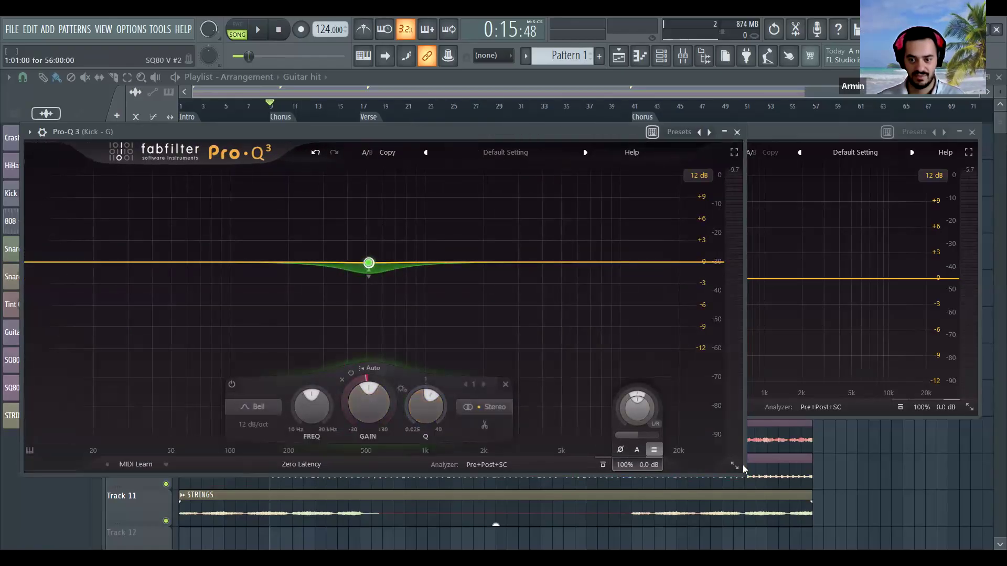
{"action": "left_click_drag", "start_coordinate": [744, 469], "coordinate": [488, 415]}
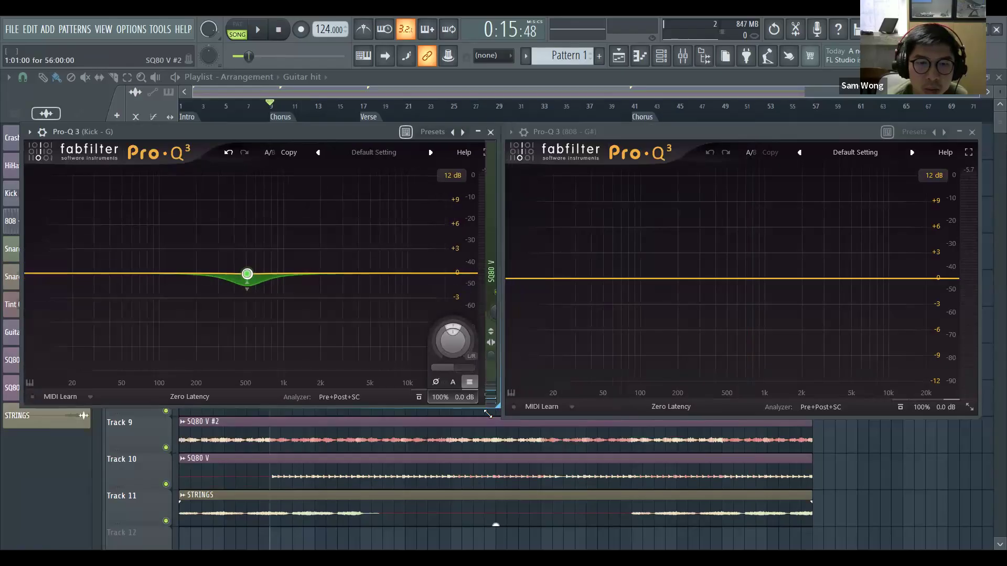
- Check the options of the kick's 513.55 Hz band and deepen its dynamic range to about -3 dB
{"action": "mouse_move", "coordinate": [250, 294]}
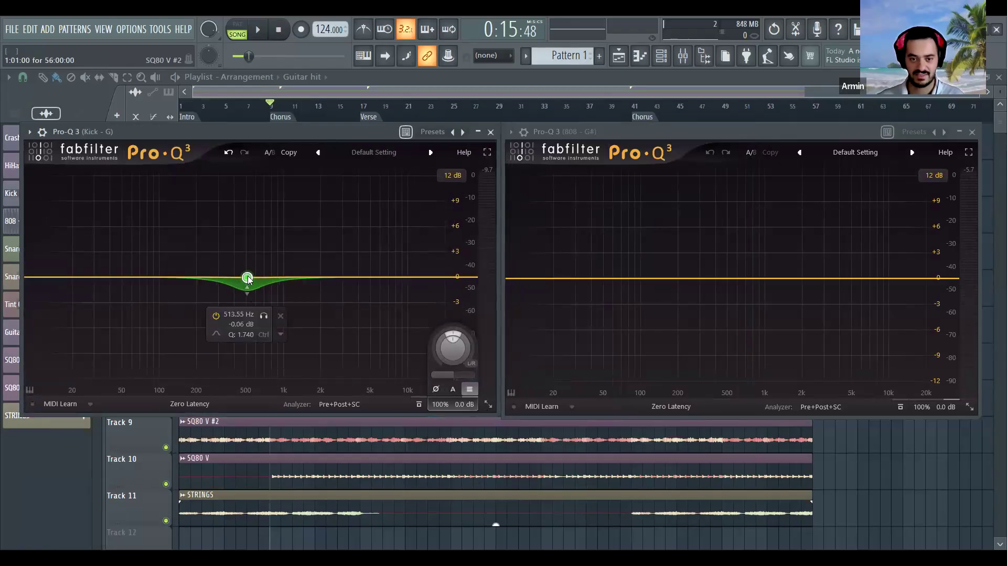
{"action": "right_click", "coordinate": [247, 278]}
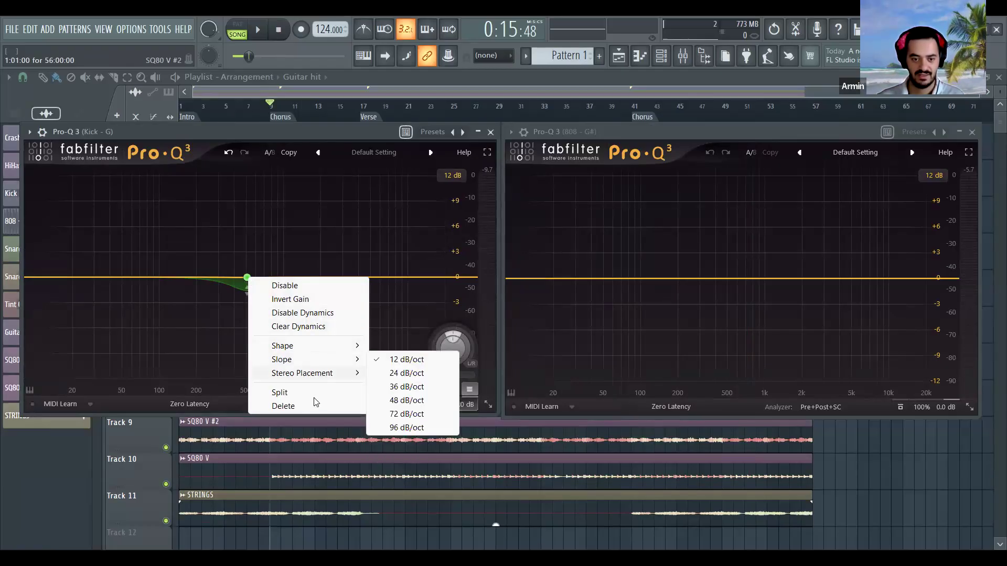
{"action": "left_click", "coordinate": [245, 277]}
{"action": "mouse_move", "coordinate": [249, 290]}
{"action": "left_mouse_down"}
{"action": "mouse_move", "coordinate": [249, 320]}
{"action": "mouse_move", "coordinate": [246, 304]}
{"action": "left_mouse_up"}
- Play the chorus while widening the kick's 513.55 Hz dynamic band to a Q of 0.704
{"action": "key", "text": "space"}
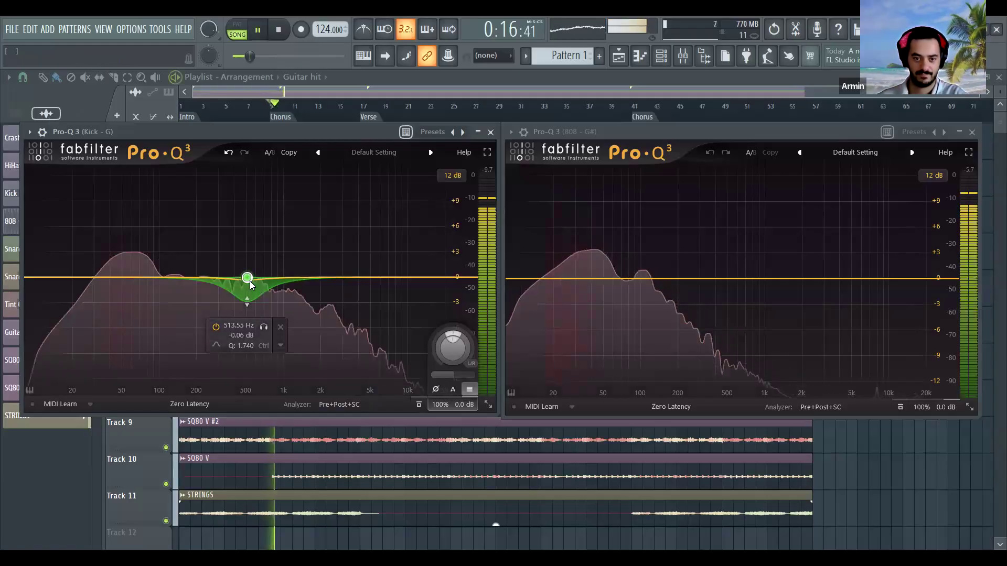
{"action": "scroll", "coordinate": [248, 278], "scroll_direction": "down", "scroll_amount": 6}
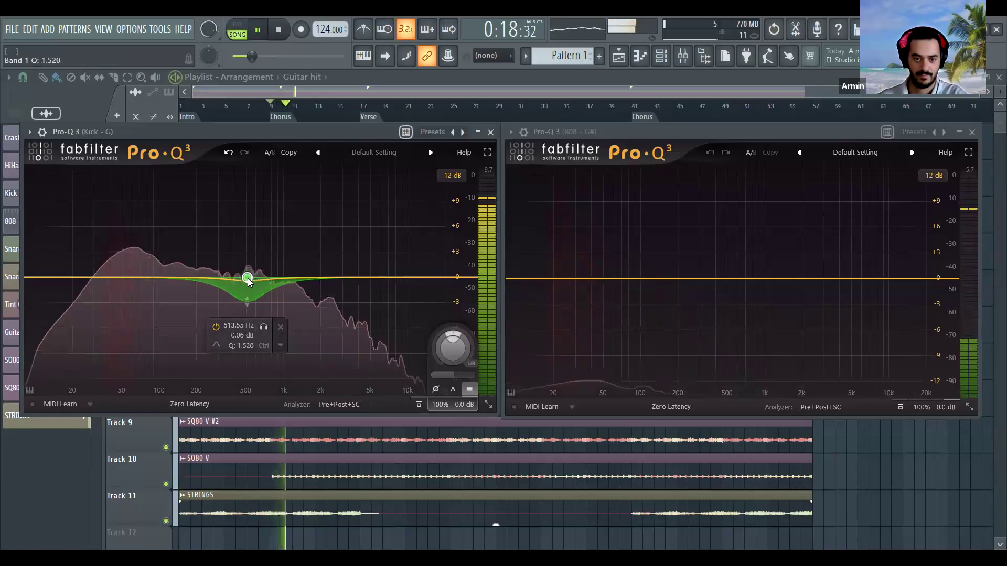
{"action": "key", "text": "space"}
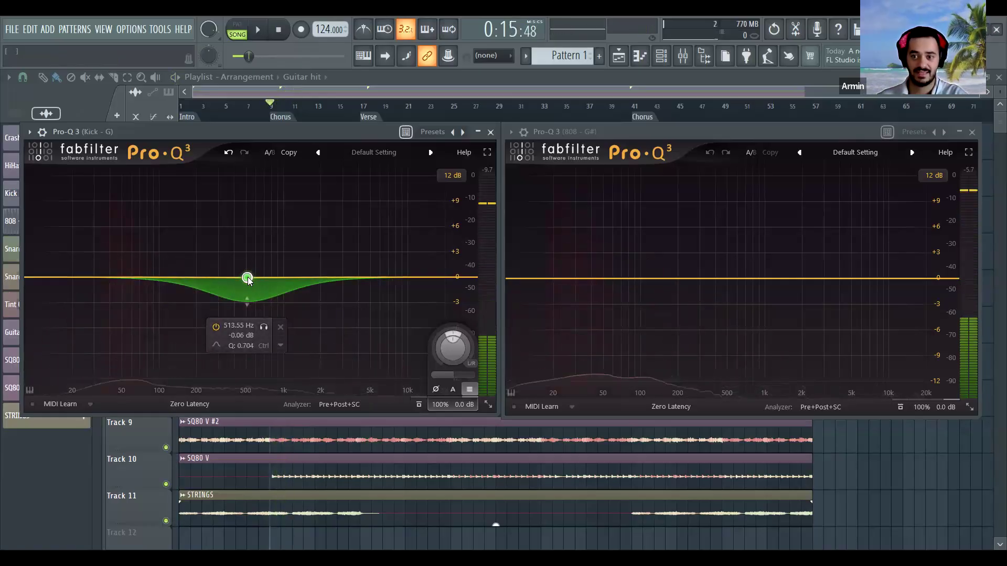
- Try Q values between 0.025 and 3.410 on the kick's 513.55 Hz dynamic band and settle on 2.205
{"action": "scroll", "coordinate": [248, 279], "scroll_direction": "down", "scroll_amount": 6}
{"action": "scroll", "coordinate": [247, 278], "scroll_direction": "up", "scroll_amount": 15}
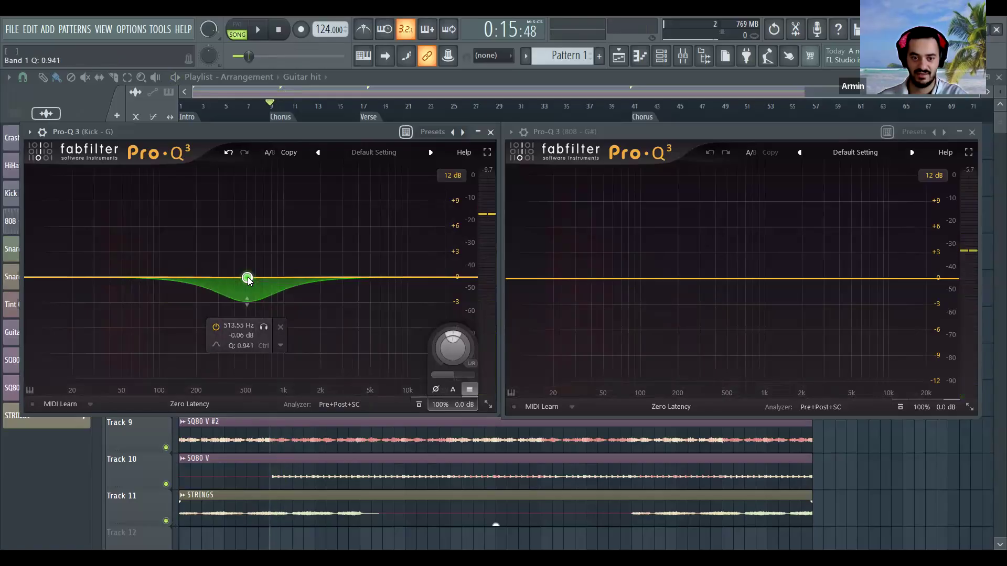
{"action": "scroll", "coordinate": [247, 278], "scroll_direction": "down", "scroll_amount": 15}
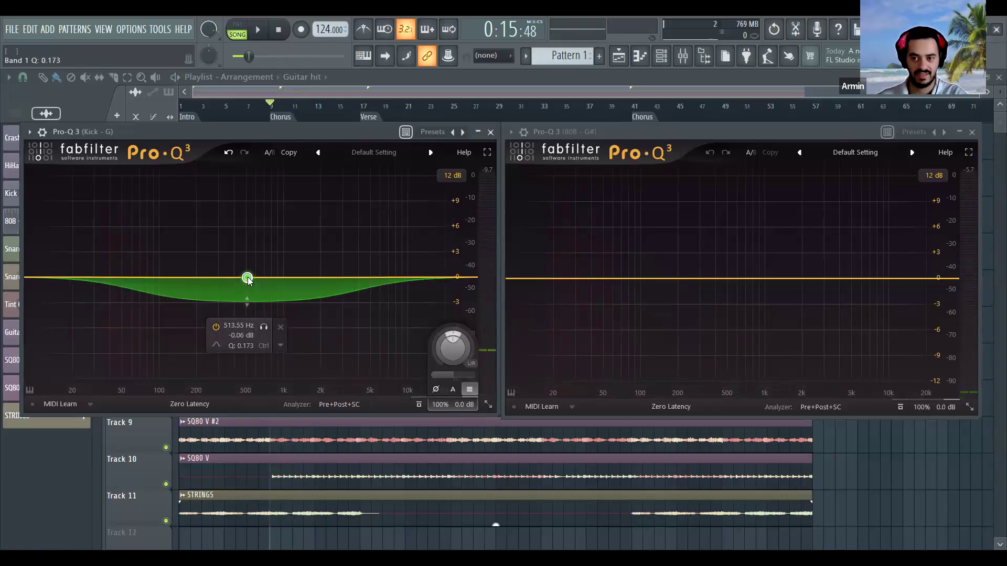
{"action": "scroll", "coordinate": [248, 278], "scroll_direction": "up", "scroll_amount": 15}
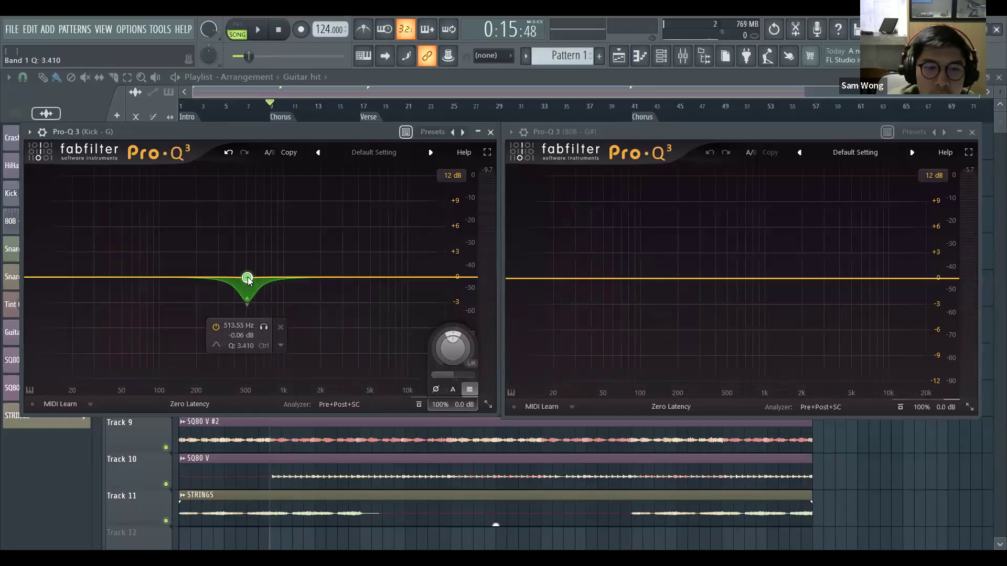
{"action": "scroll", "coordinate": [247, 279], "scroll_direction": "down", "scroll_amount": 15}
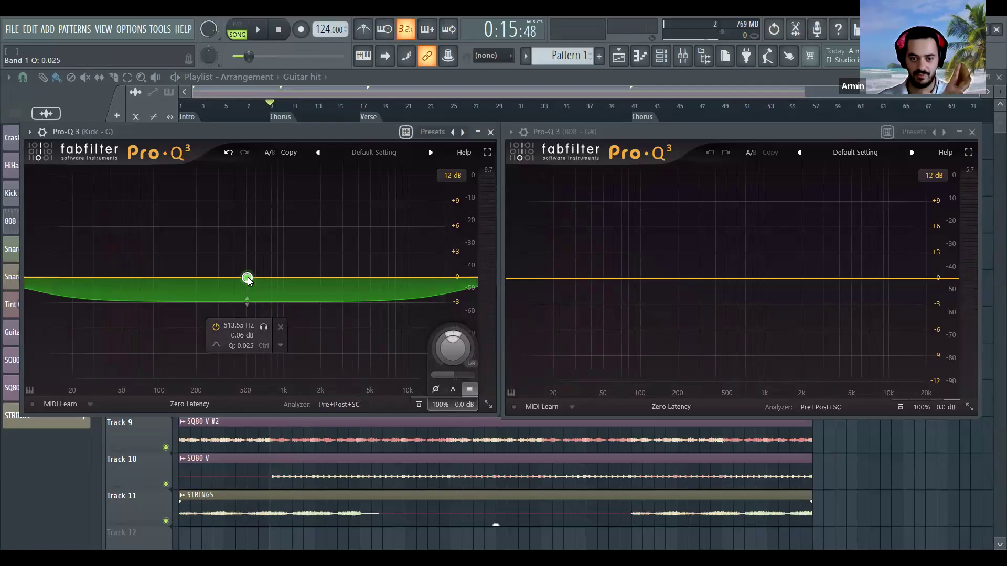
{"action": "scroll", "coordinate": [248, 278], "scroll_direction": "up", "scroll_amount": 10}
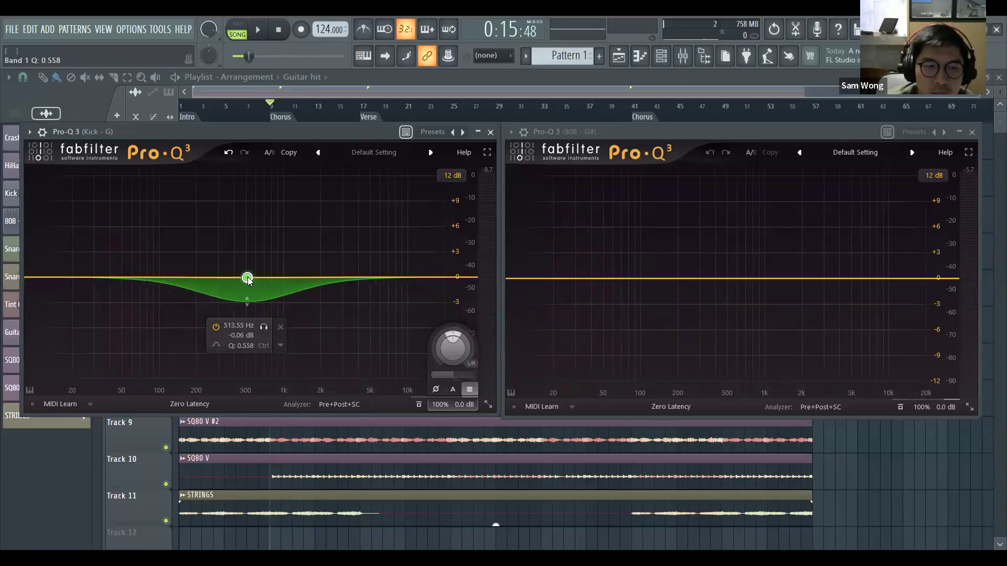
{"action": "scroll", "coordinate": [247, 279], "scroll_direction": "up", "scroll_amount": 5}
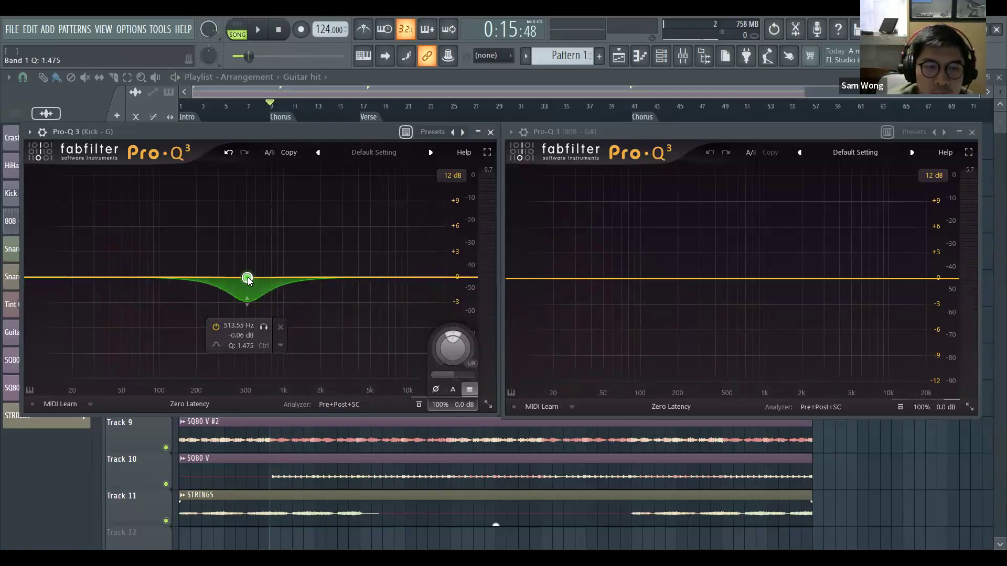
{"action": "scroll", "coordinate": [248, 279], "scroll_direction": "up", "scroll_amount": 3}
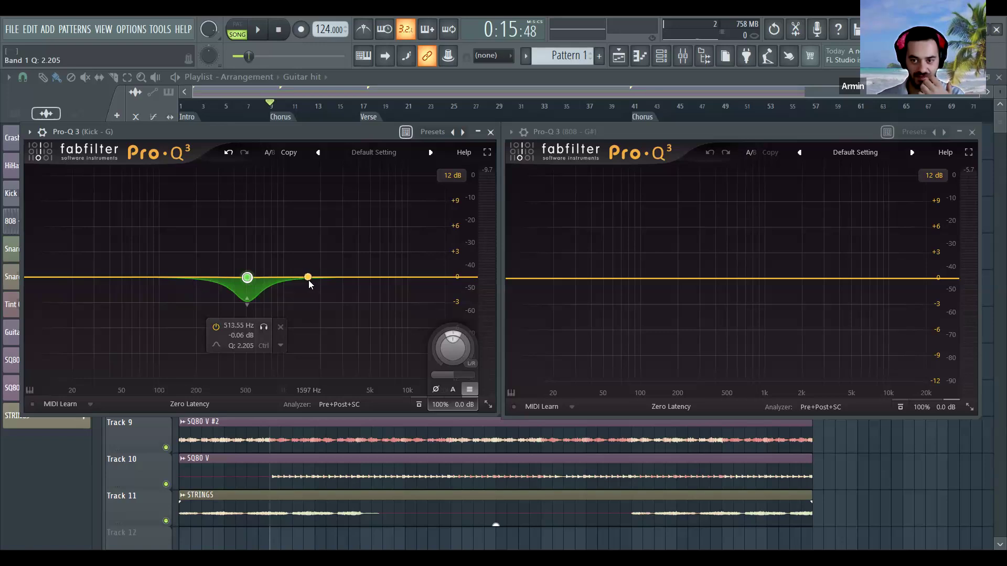
- Play the chorus twice and compare the kick and 808 spectra in the two Pro-Q 3 windows
{"action": "key", "text": "space"}
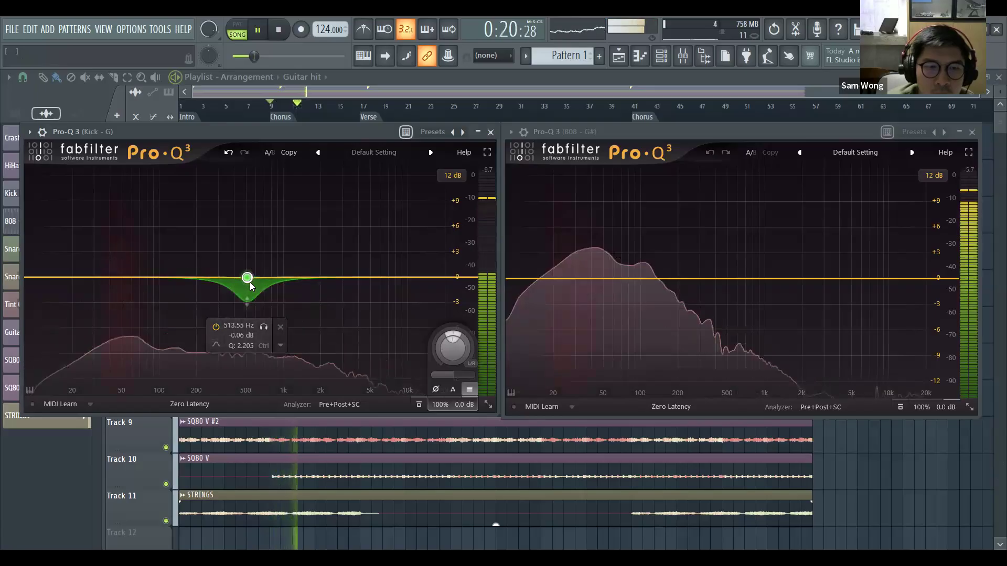
{"action": "key", "text": "space"}
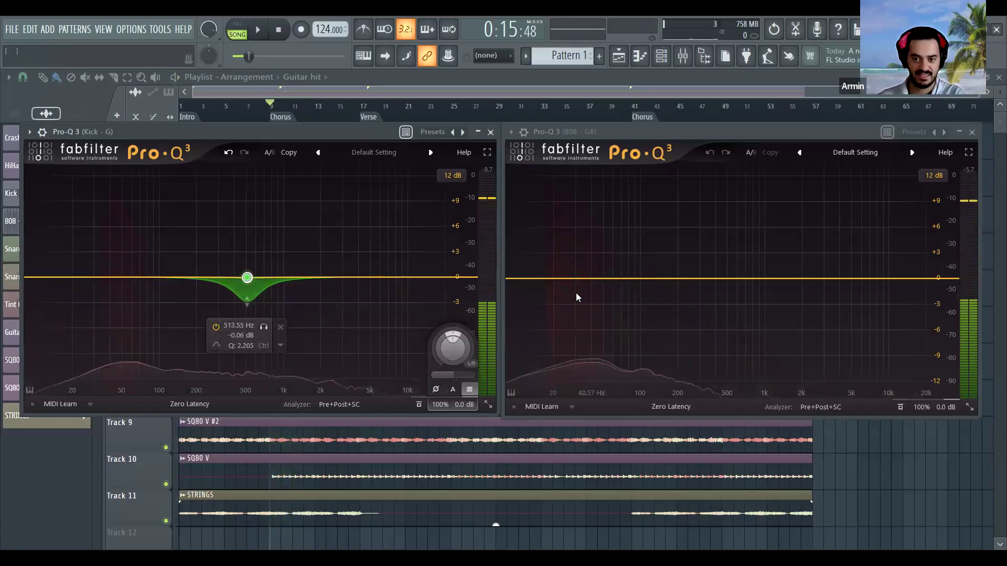
{"action": "key", "text": "space"}
{"action": "mouse_move", "coordinate": [576, 308]}
{"action": "left_mouse_down"}
{"action": "mouse_move", "coordinate": [588, 312]}
{"action": "mouse_move", "coordinate": [577, 318]}
{"action": "left_mouse_up"}
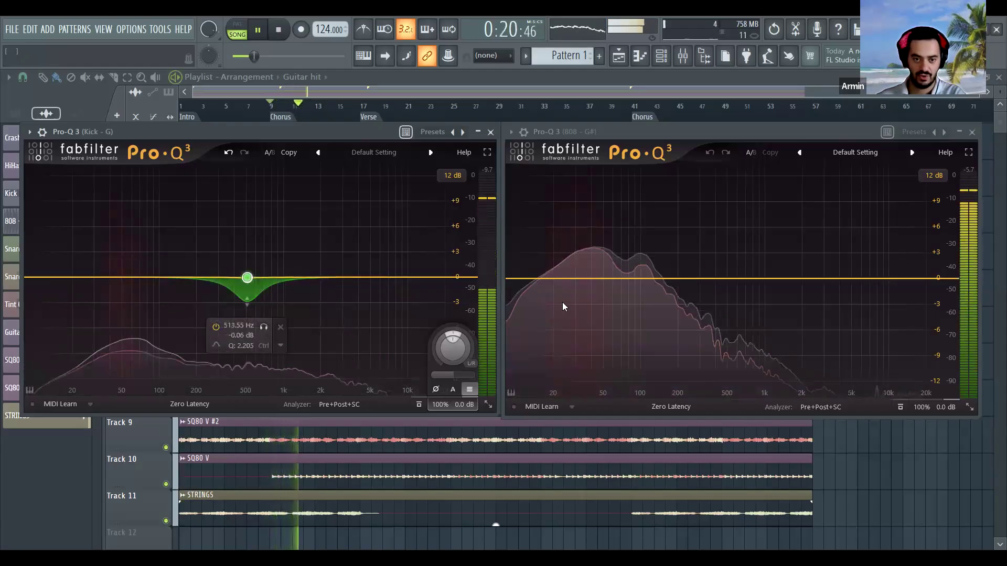
{"action": "key", "text": "space"}
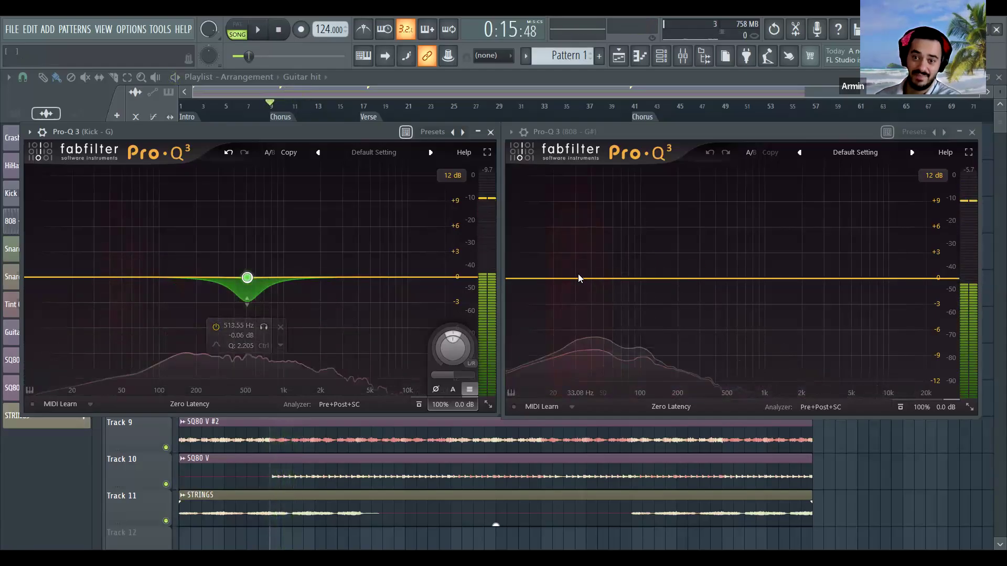
- Stop playback and close the Pro-Q 3 windows of the kick and the 808
{"action": "key", "text": "space"}
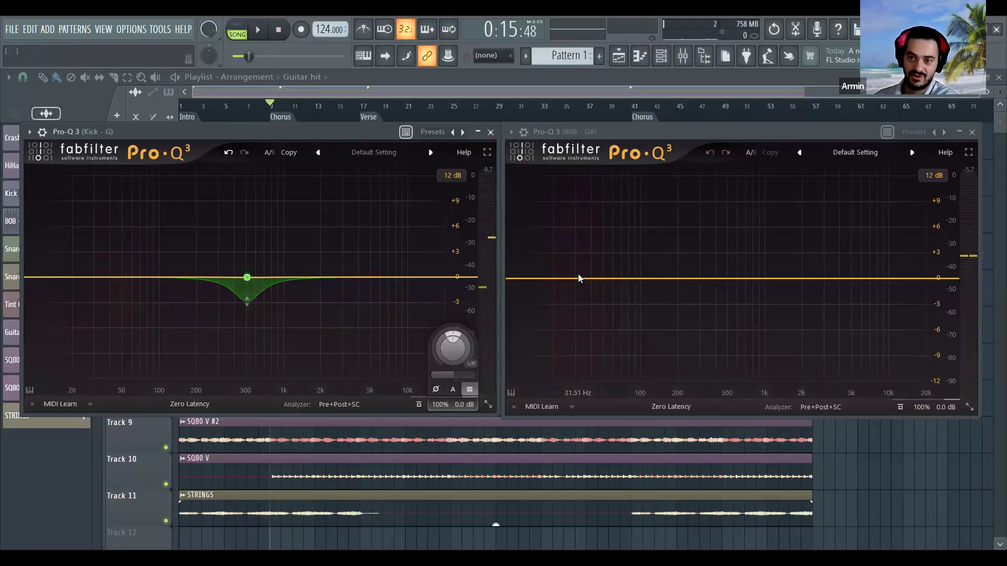
{"action": "mouse_move", "coordinate": [207, 308]}
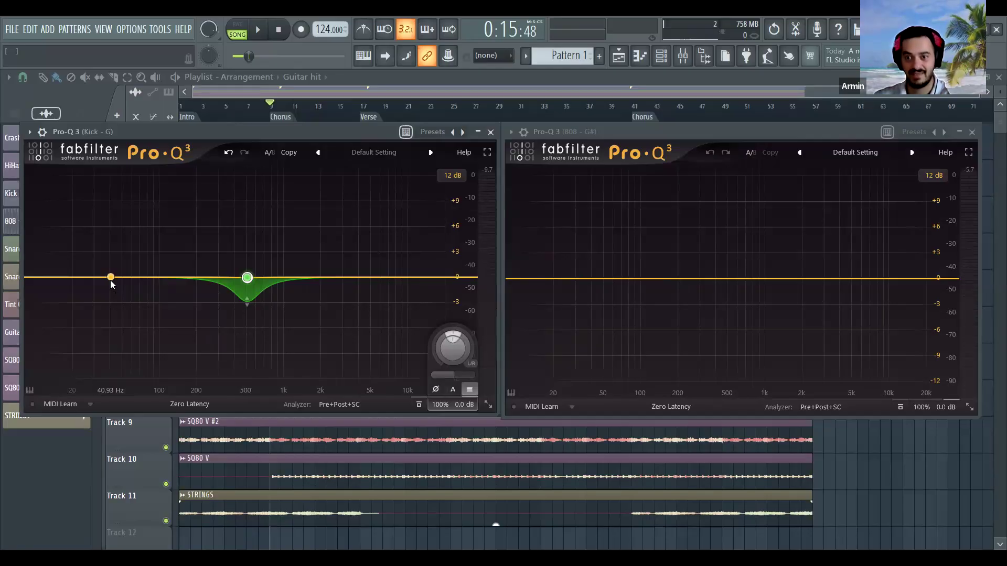
{"action": "left_click", "coordinate": [491, 132]}
{"action": "left_click", "coordinate": [972, 133]}
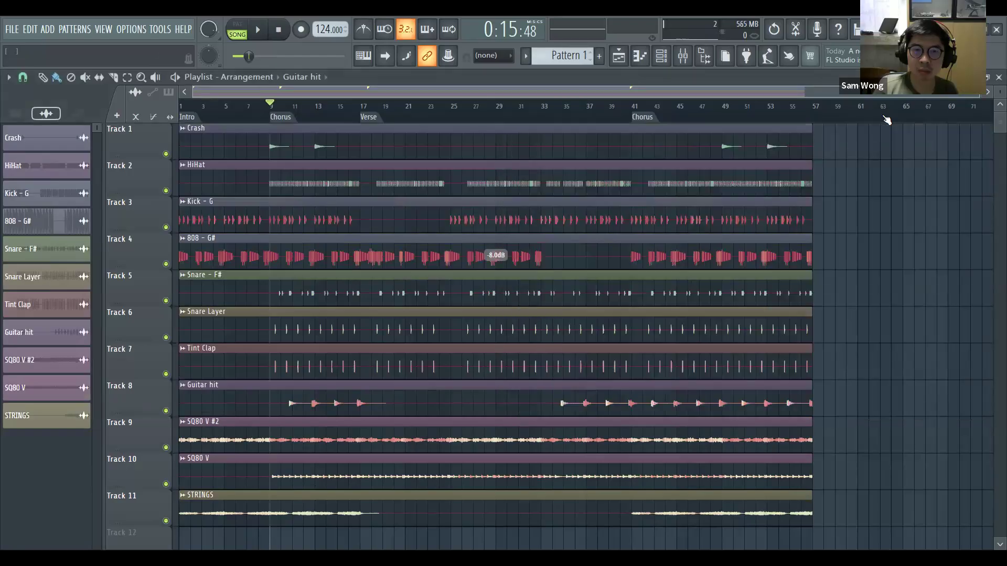
- Add a Fruity Peak Controller to the kick's mixer track with a 50% peak base level and a negative peak volume
{"action": "left_click", "coordinate": [683, 56]}
{"action": "left_click", "coordinate": [171, 207]}
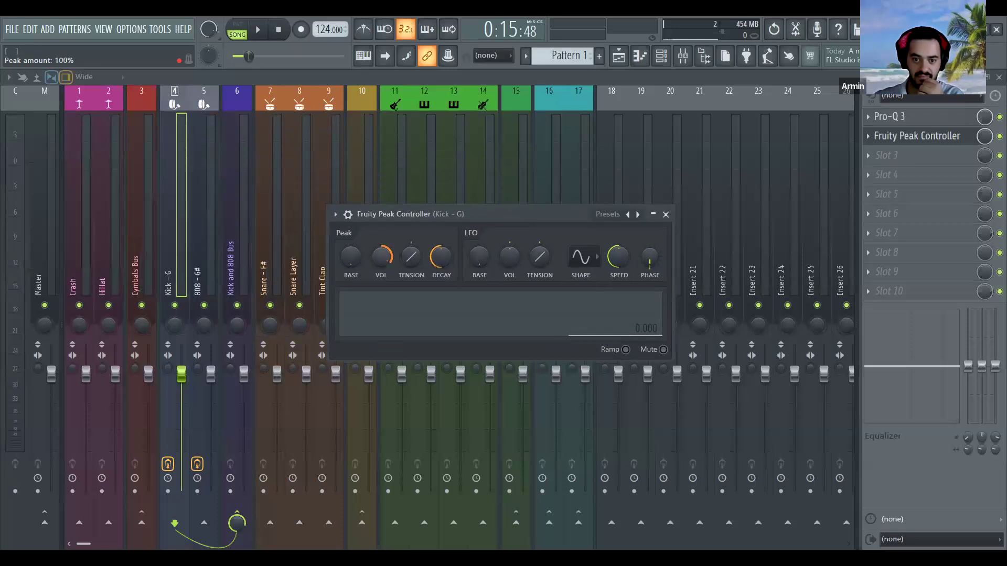
{"action": "left_click_drag", "start_coordinate": [381, 256], "coordinate": [380, 254]}
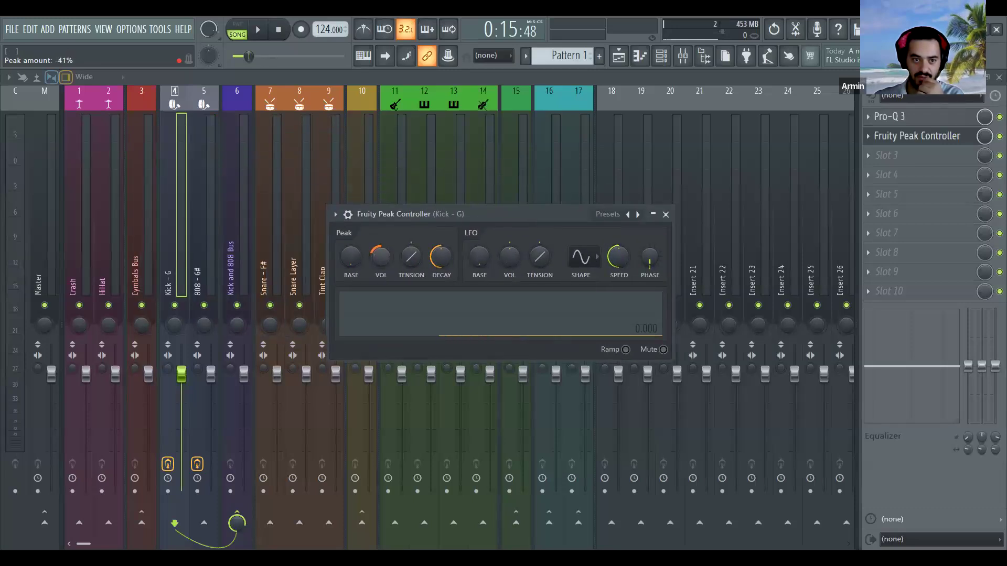
{"action": "left_click_drag", "start_coordinate": [381, 254], "coordinate": [351, 237]}
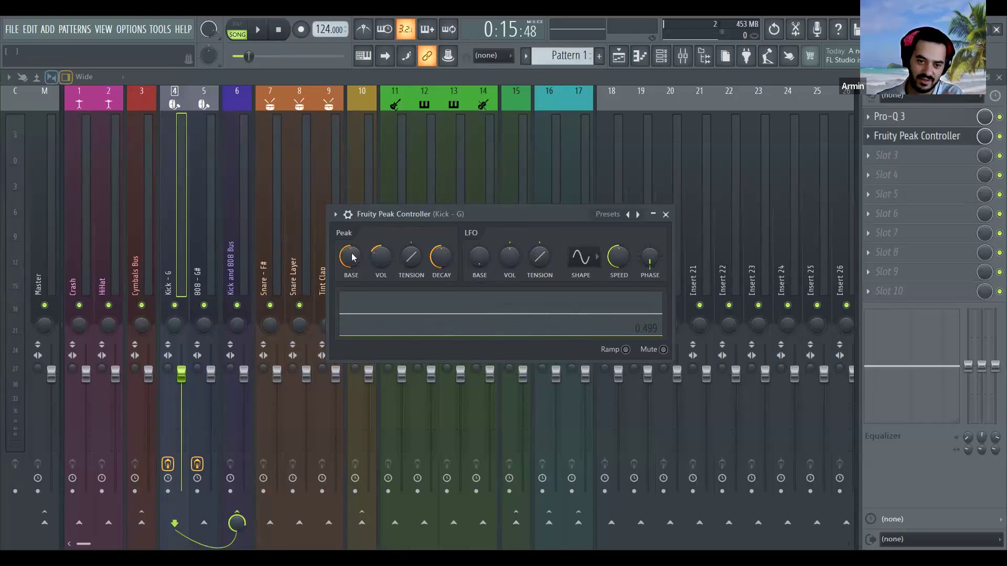
{"action": "left_click_drag", "start_coordinate": [381, 257], "coordinate": [382, 259]}
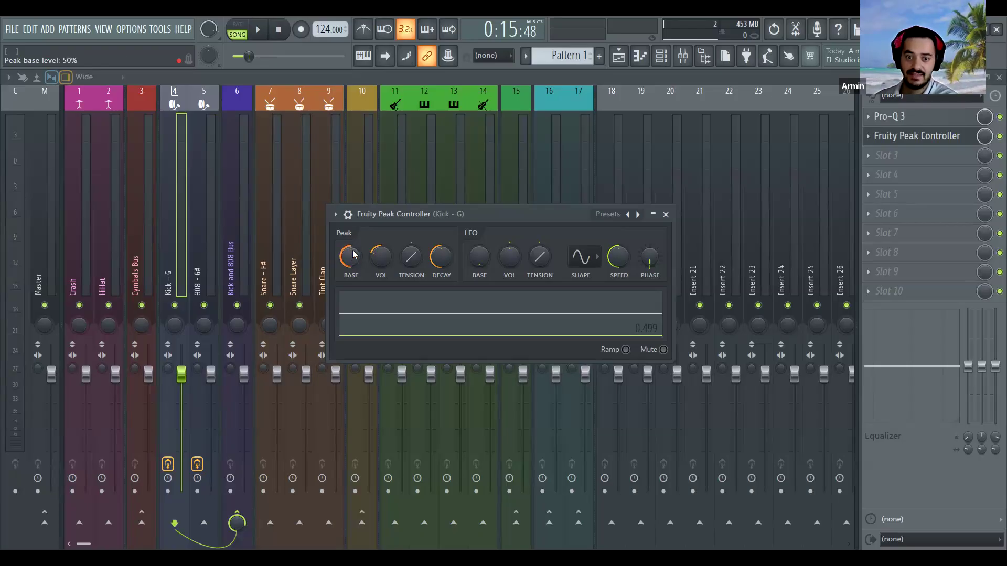
- Add Fruity Parametric EQ 2 to the second effect slot of the 808's mixer track
{"action": "left_click", "coordinate": [209, 220]}
{"action": "left_click", "coordinate": [173, 247]}
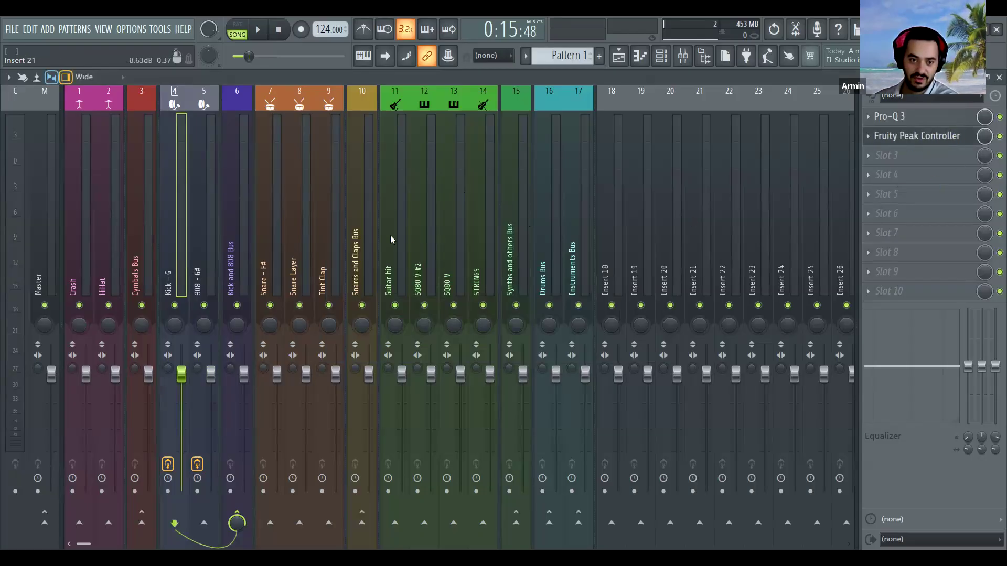
{"action": "left_click", "coordinate": [208, 235]}
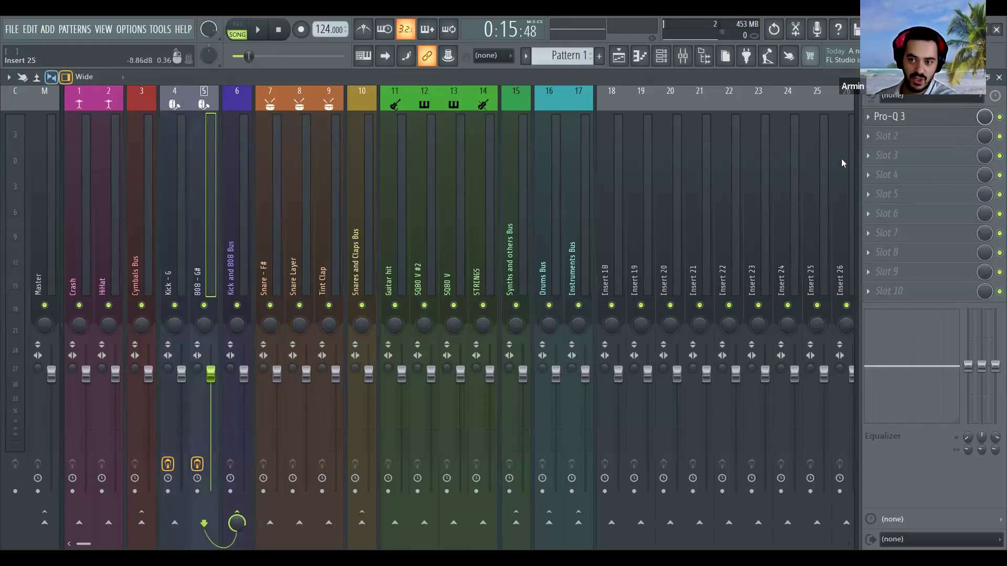
{"action": "left_click", "coordinate": [934, 124]}
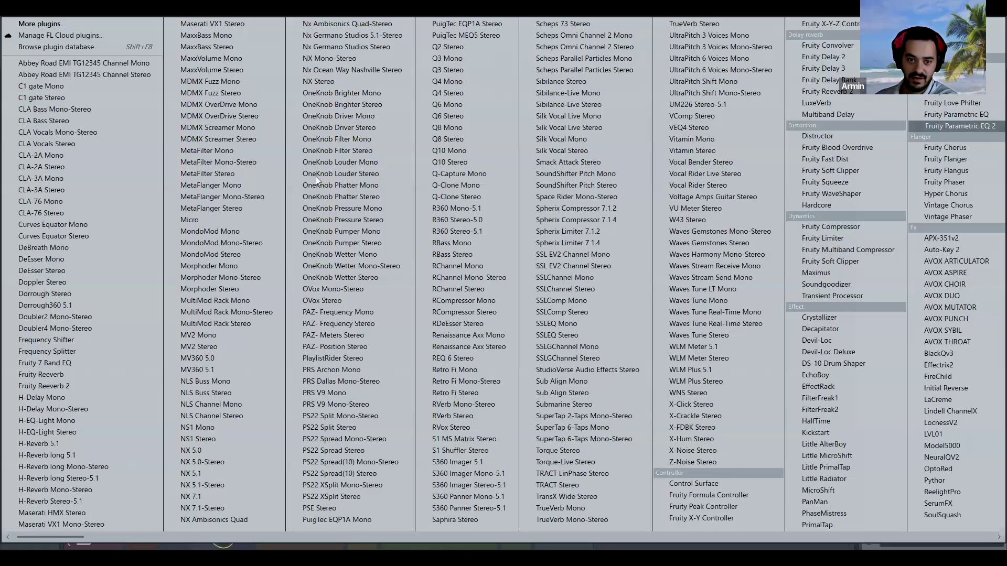
{"action": "left_click", "coordinate": [934, 125]}
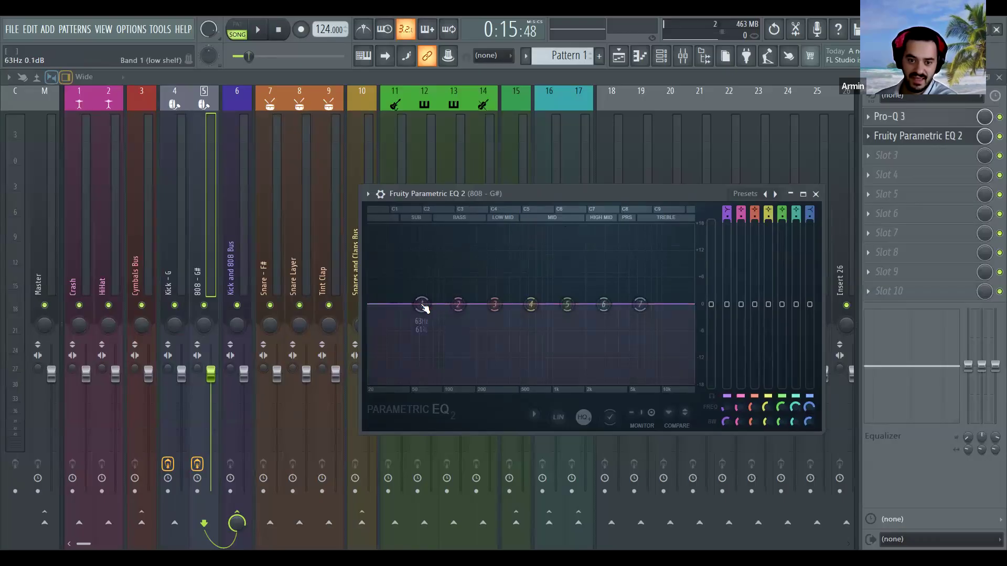
- Move the low-shelf band 1 of the 808's Parametric EQ 2 to 90 Hz, try a level boost, and reset its level to flat
{"action": "left_click_drag", "start_coordinate": [422, 304], "coordinate": [433, 304]}
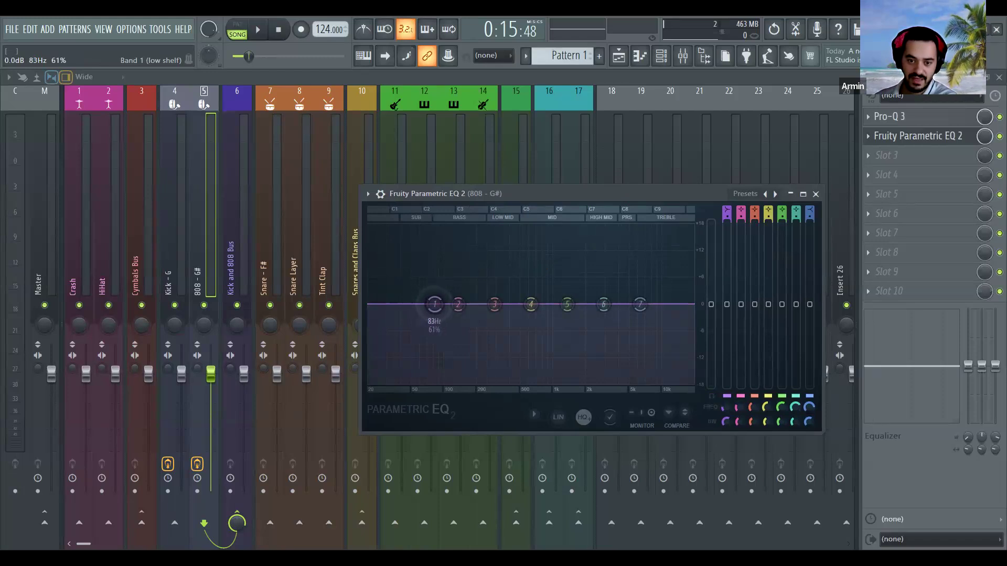
{"action": "left_click_drag", "start_coordinate": [433, 304], "coordinate": [439, 304]}
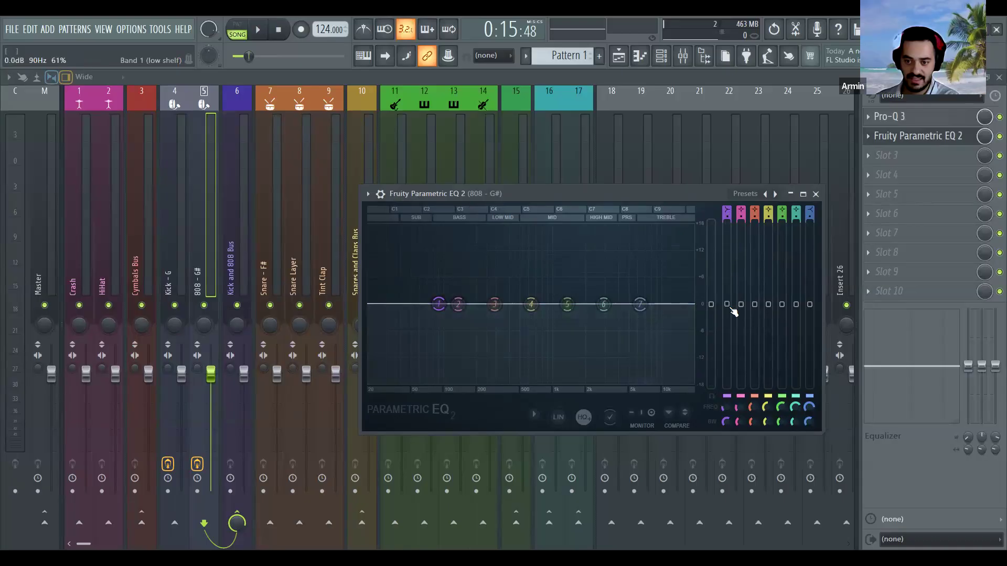
{"action": "left_click_drag", "start_coordinate": [731, 310], "coordinate": [727, 262]}
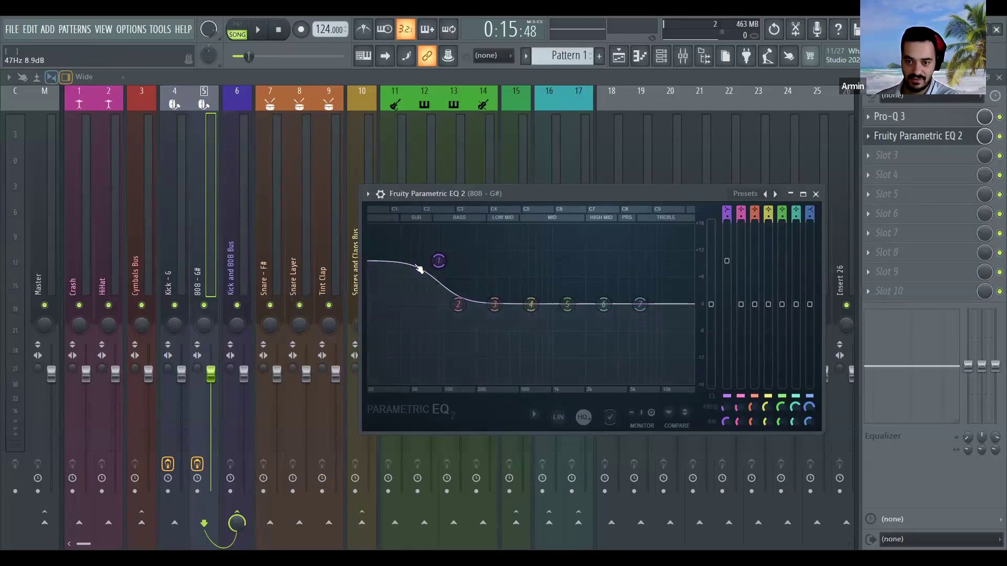
{"action": "left_click", "coordinate": [729, 313]}
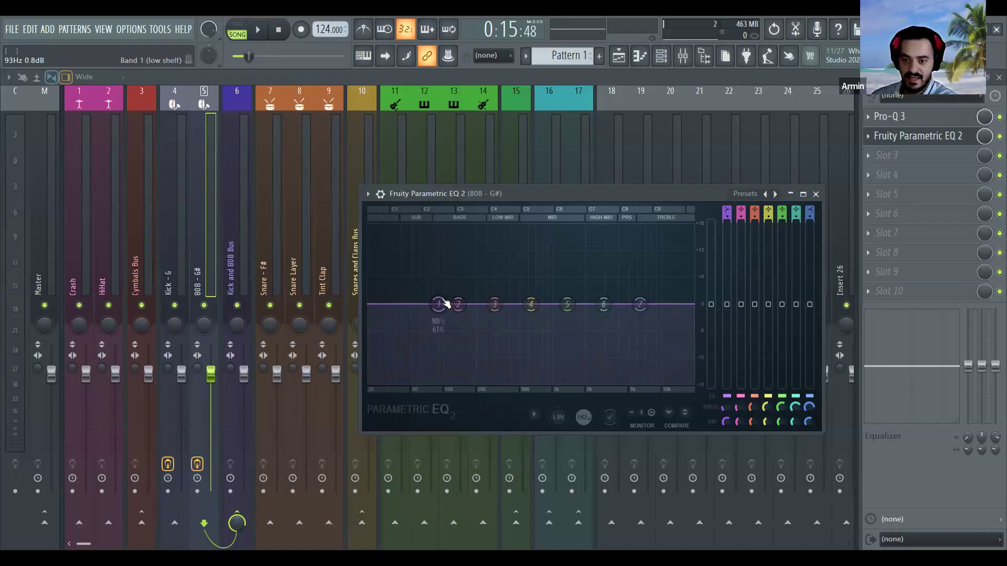
- Link the level of the 808 EQ's band 1 to the internal controller Fruity Peak Controller - Peak, shortening the smoothing time
{"action": "right_click", "coordinate": [727, 306]}
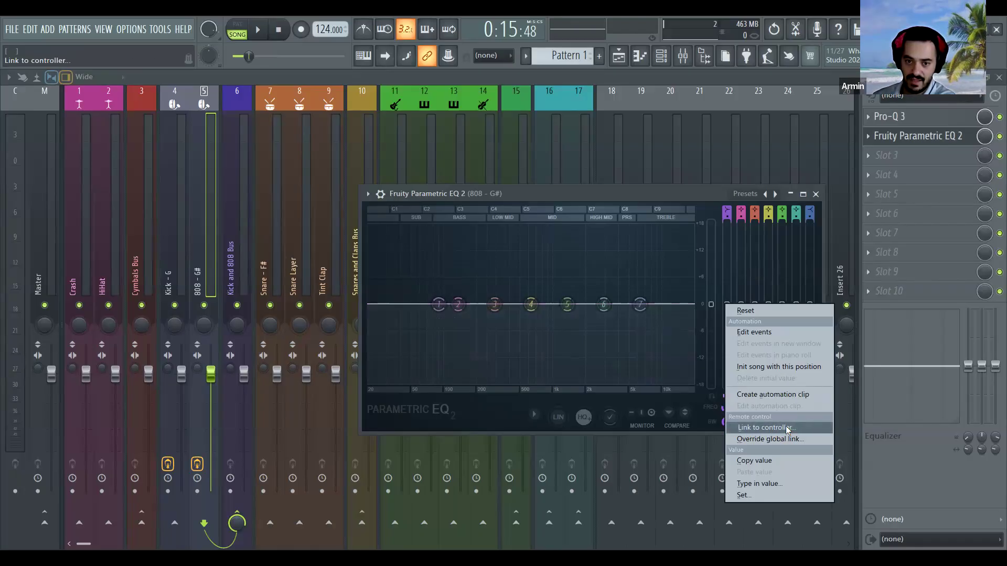
{"action": "left_click", "coordinate": [785, 427]}
{"action": "left_click", "coordinate": [493, 269]}
{"action": "left_click", "coordinate": [417, 250]}
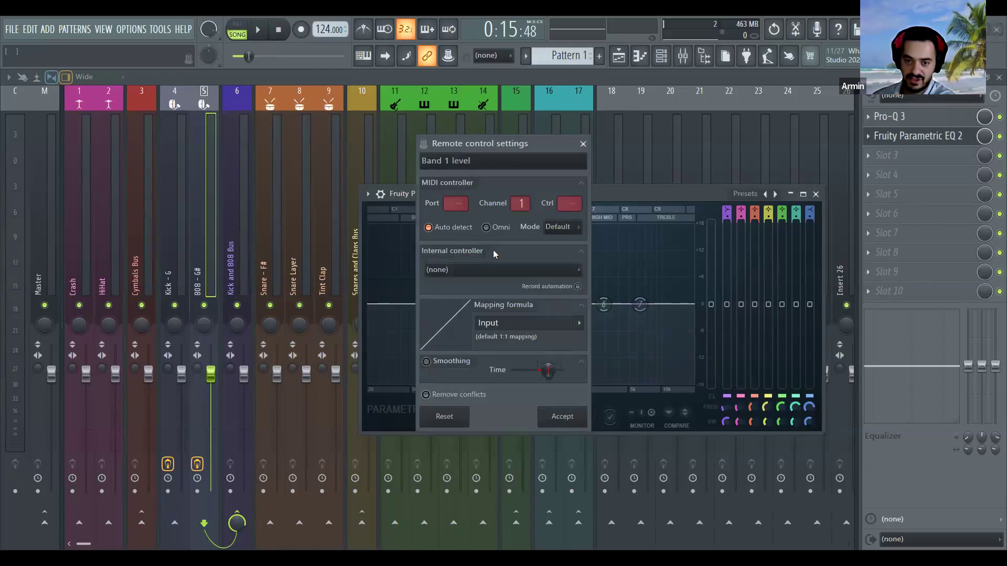
{"action": "left_click", "coordinate": [543, 269]}
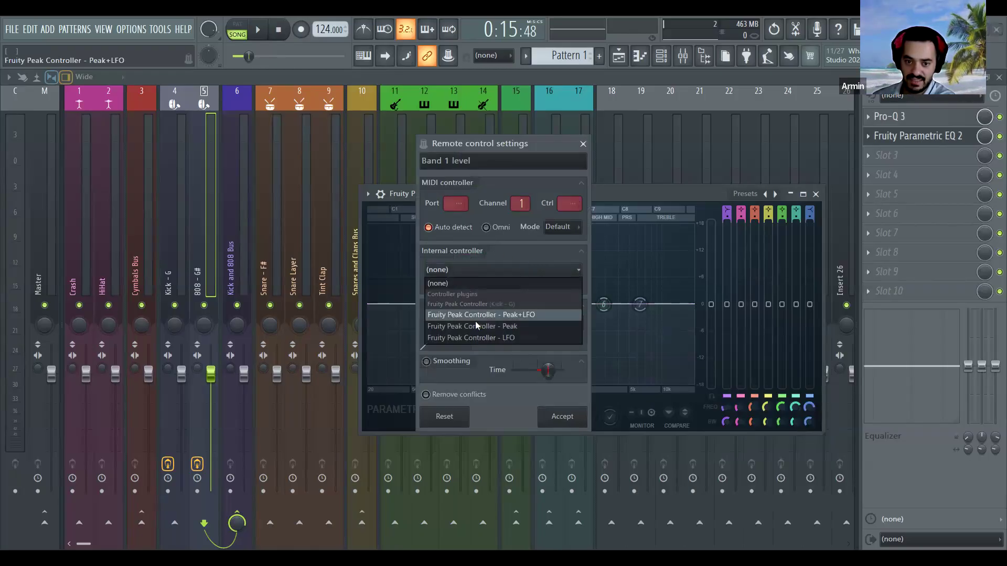
{"action": "left_click", "coordinate": [519, 325]}
{"action": "left_click_drag", "start_coordinate": [548, 370], "coordinate": [548, 387]}
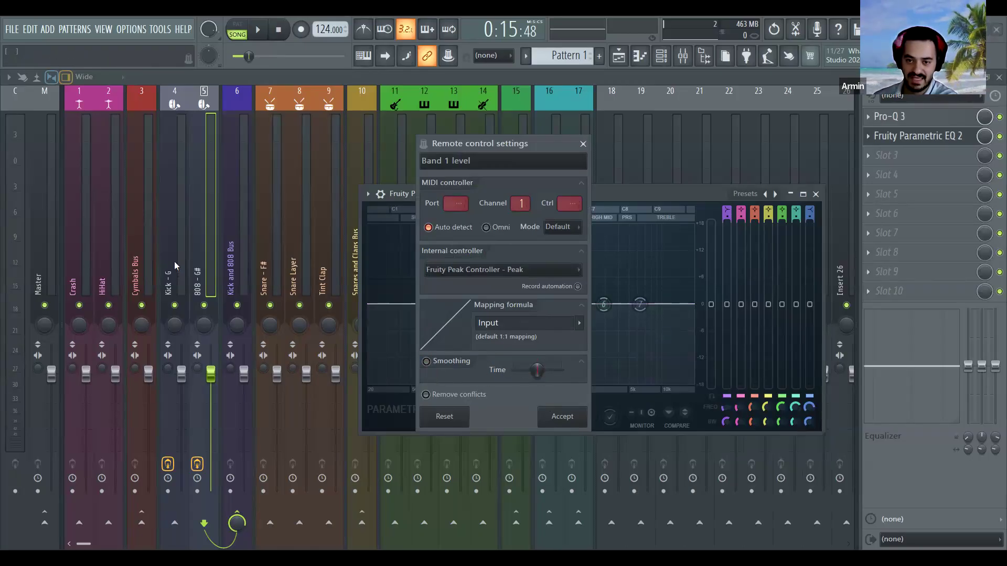
{"action": "left_click", "coordinate": [562, 417]}
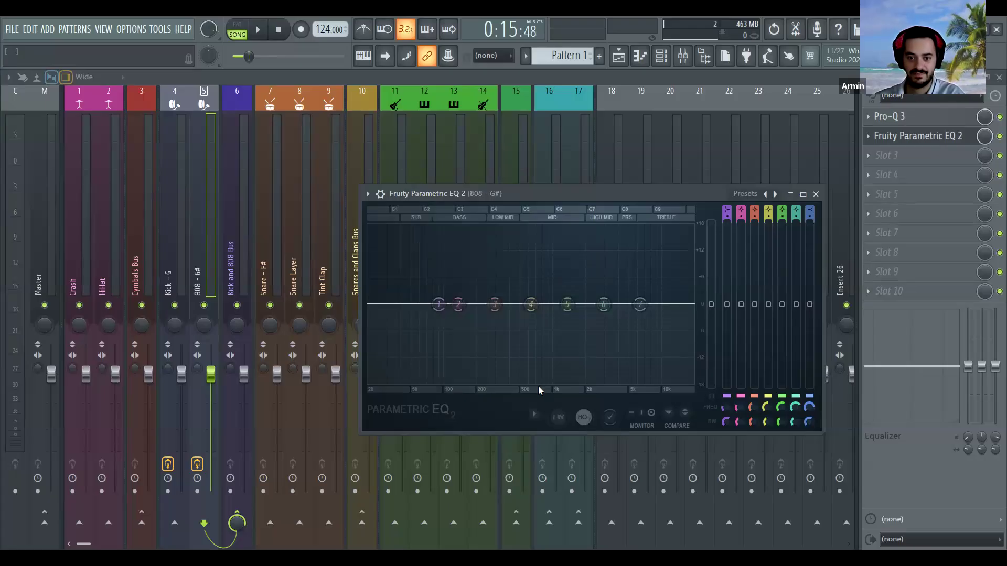
- Play the chorus twice and examine how the 808 EQ's band 1 reacts to the kick
{"action": "key", "text": "space"}
{"action": "left_click_drag", "start_coordinate": [438, 305], "coordinate": [439, 322]}
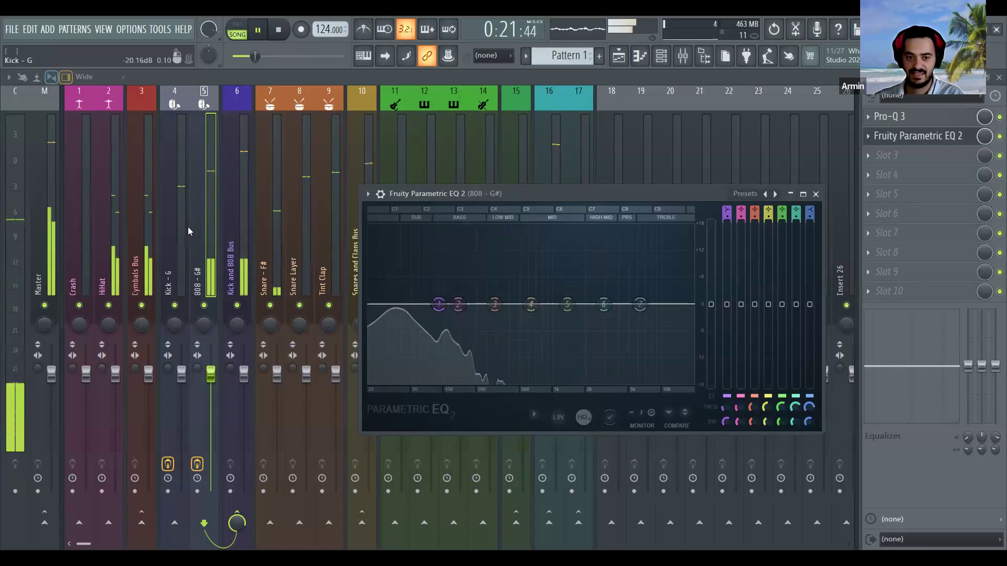
{"action": "key", "text": "space"}
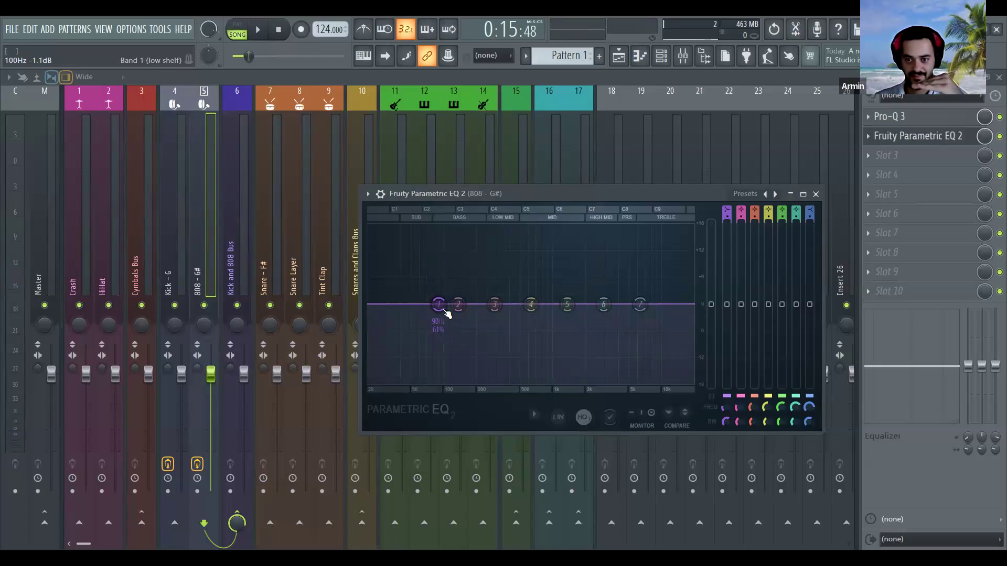
{"action": "key", "text": "space"}
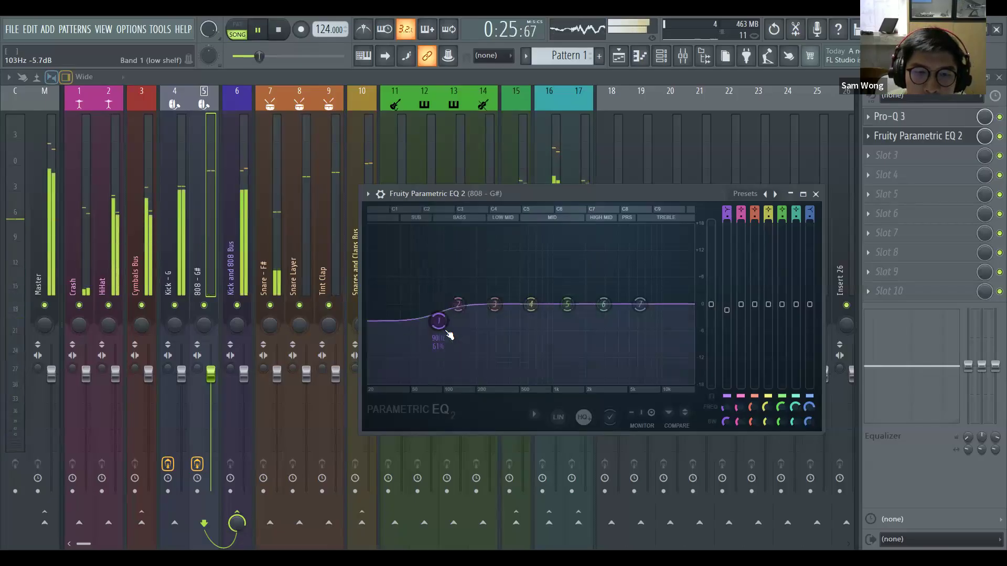
{"action": "key", "text": "space"}
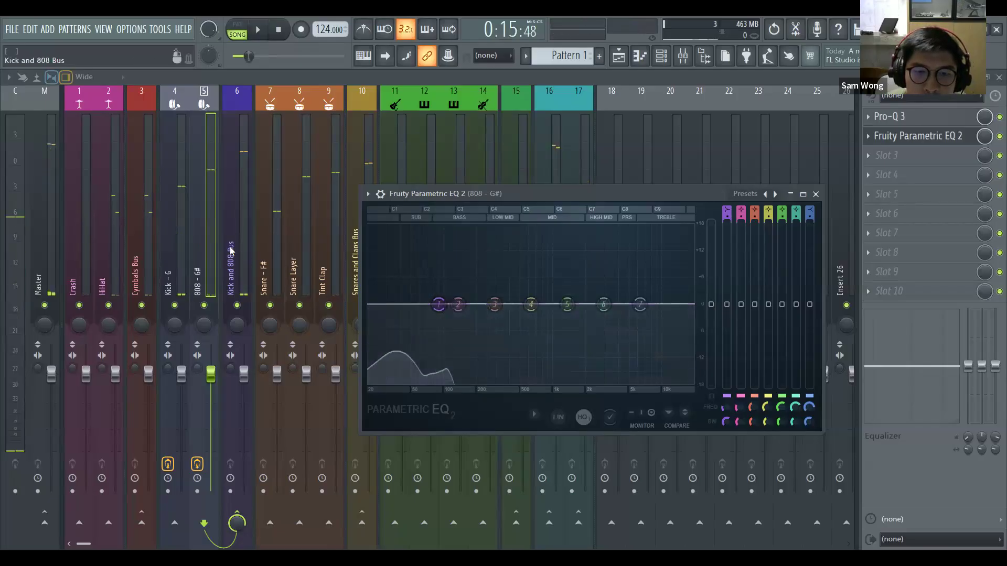
- Review the kick's Fruity Peak Controller, and replay the chorus with the 808's Parametric EQ 2 open to examine band 1's movement
{"action": "left_click", "coordinate": [172, 205]}
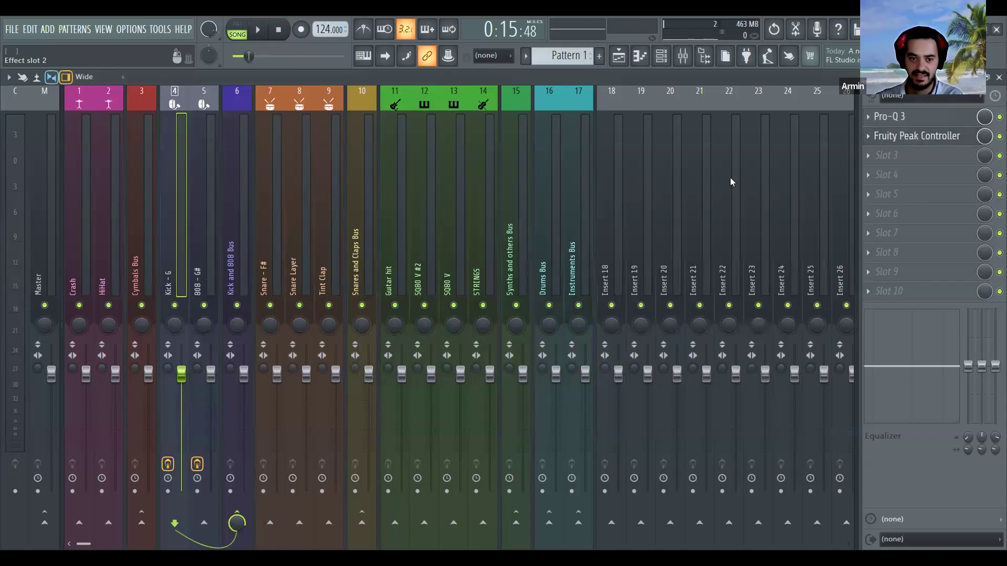
{"action": "left_click", "coordinate": [922, 138]}
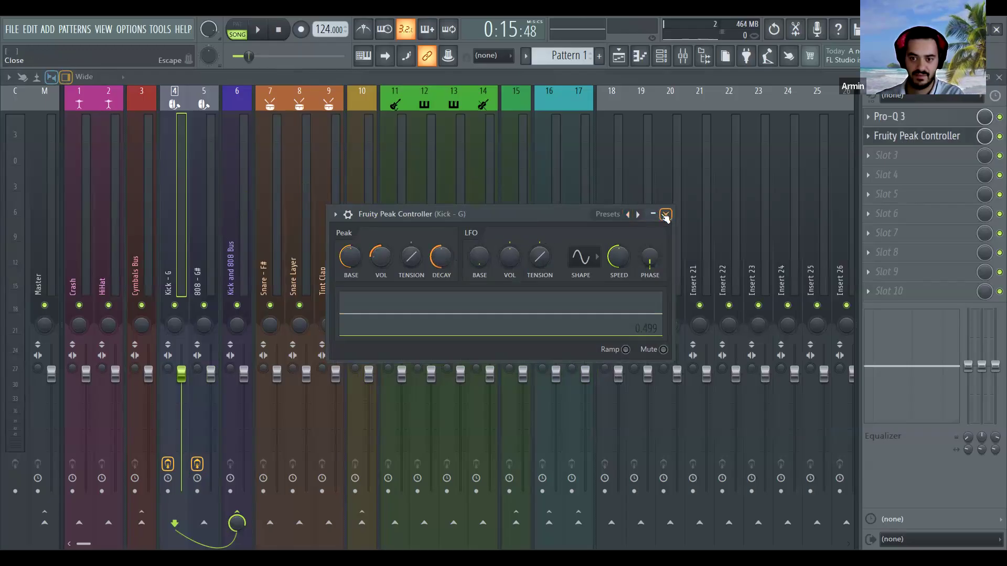
{"action": "left_click", "coordinate": [197, 197]}
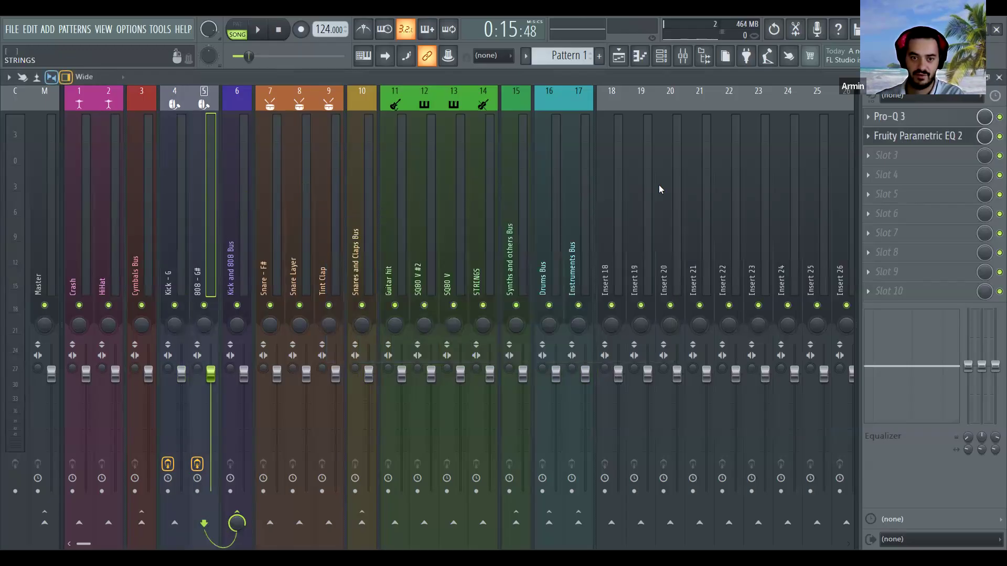
{"action": "left_click", "coordinate": [928, 137]}
{"action": "key", "text": "space"}
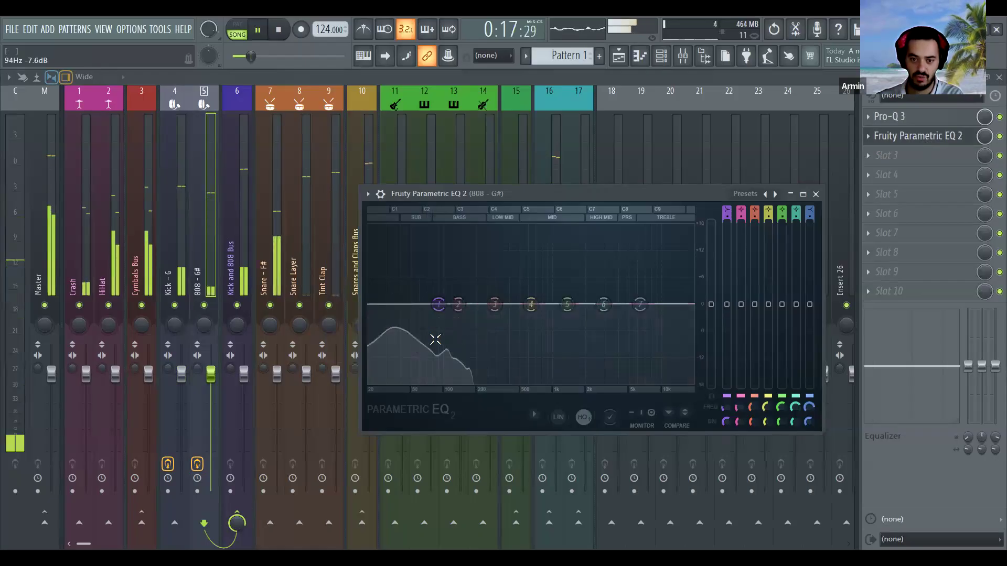
{"action": "left_click", "coordinate": [446, 344]}
{"action": "left_click_drag", "start_coordinate": [444, 344], "coordinate": [441, 342]}
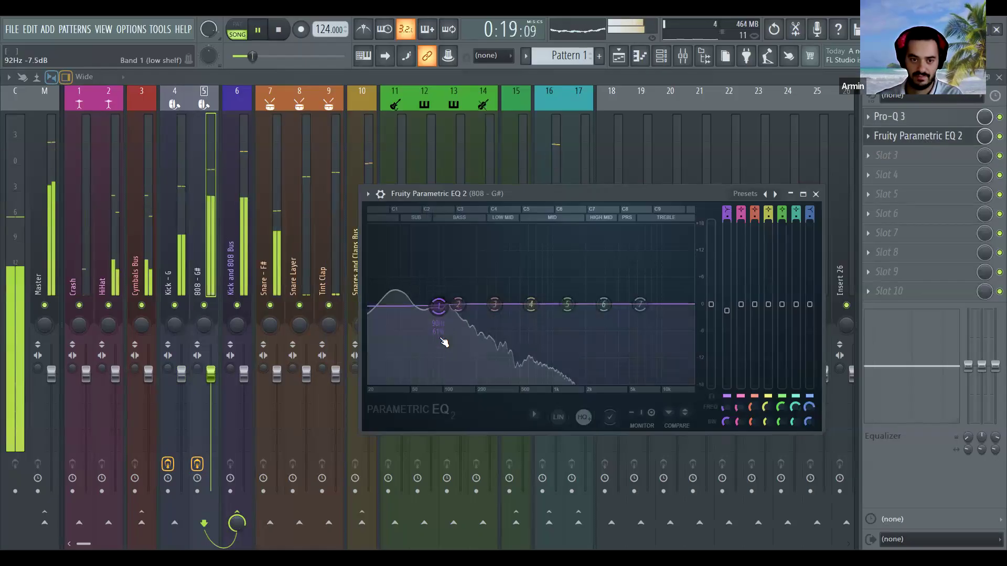
{"action": "key", "text": "ctrl+z"}
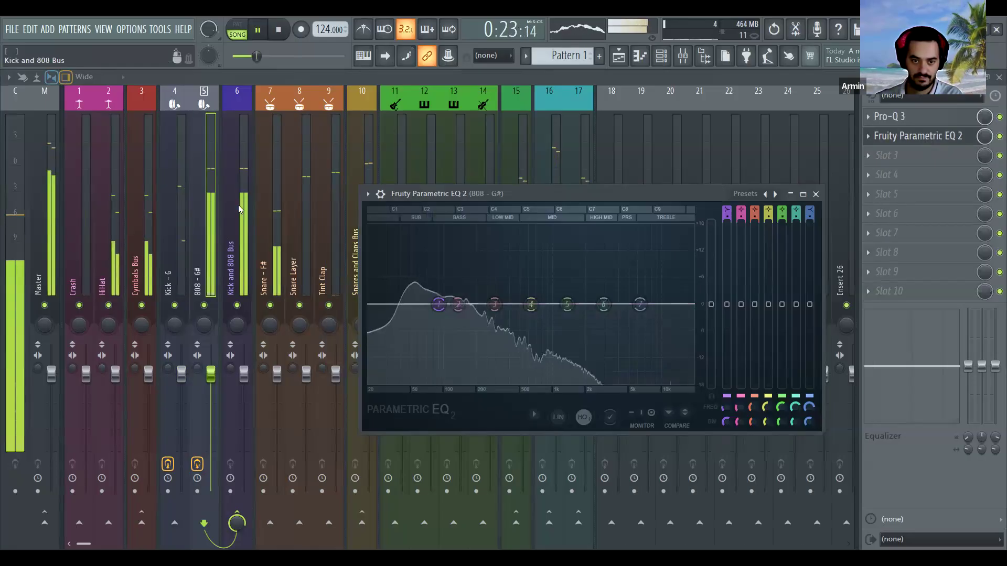
- Select the Kick and 808 Bus and check its peak level during the chorus with the kick and 808 effects bypassed
{"action": "left_click", "coordinate": [243, 197]}
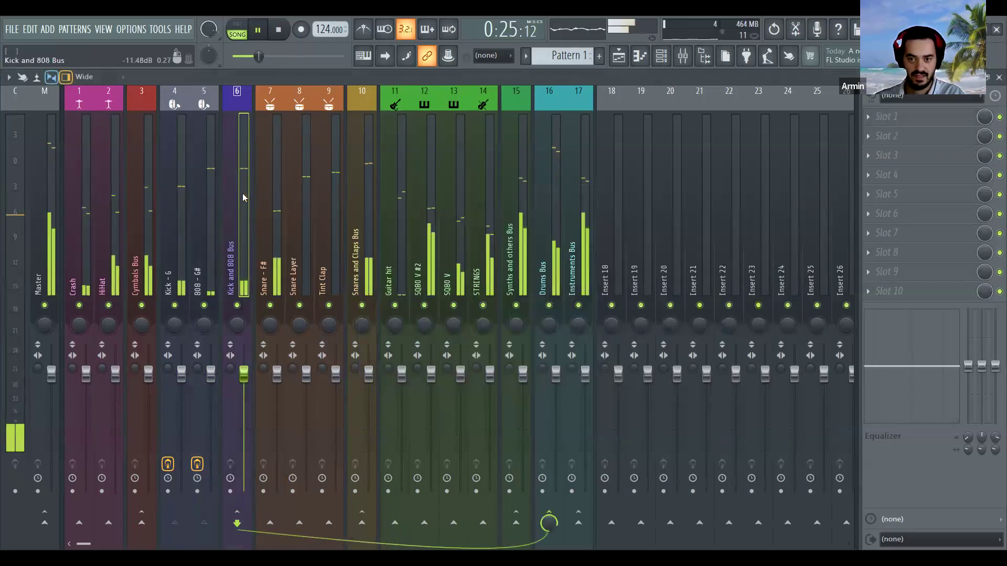
{"action": "key", "text": "space"}
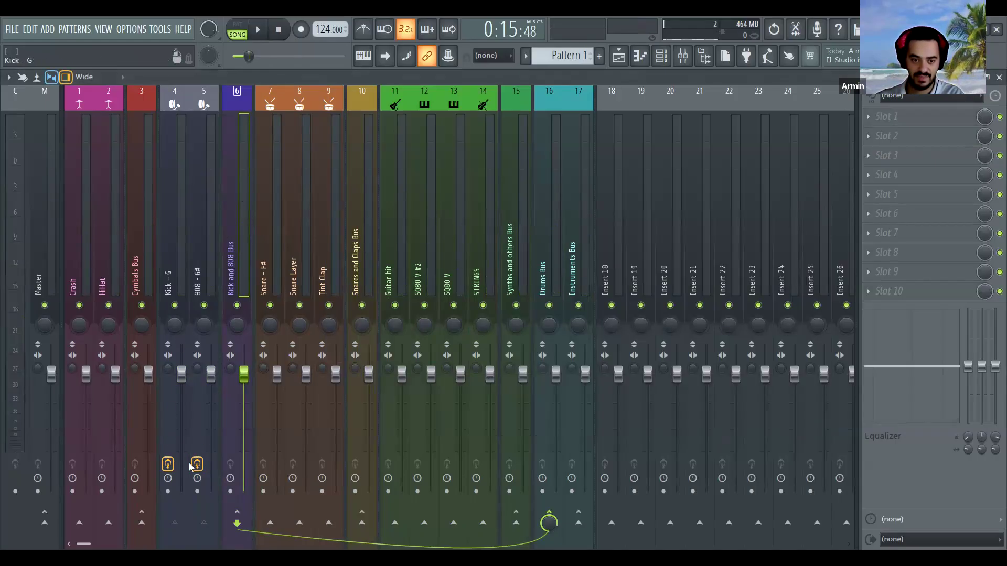
{"action": "key", "text": "space"}
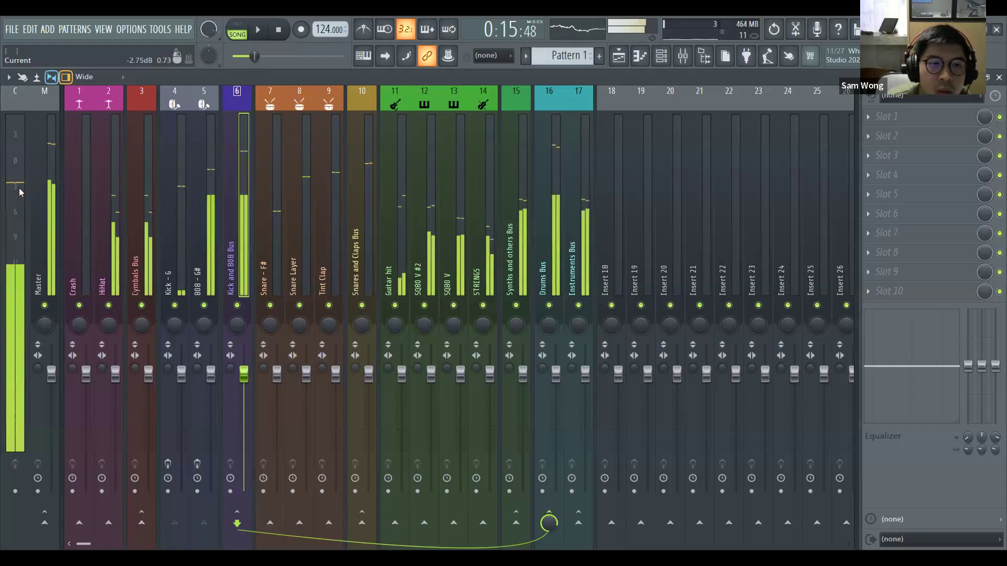
{"action": "key", "text": "space"}
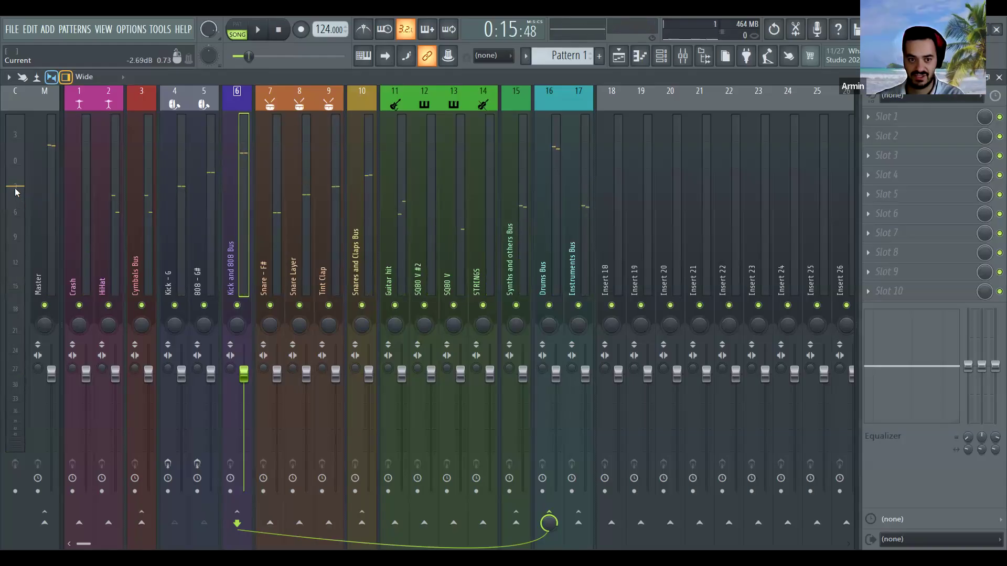
- Re-enable the effects on the 808 and kick tracks and replay the chorus to compare the bus level
{"action": "left_click", "coordinate": [198, 464]}
{"action": "left_click", "coordinate": [168, 464]}
{"action": "key", "text": "space"}
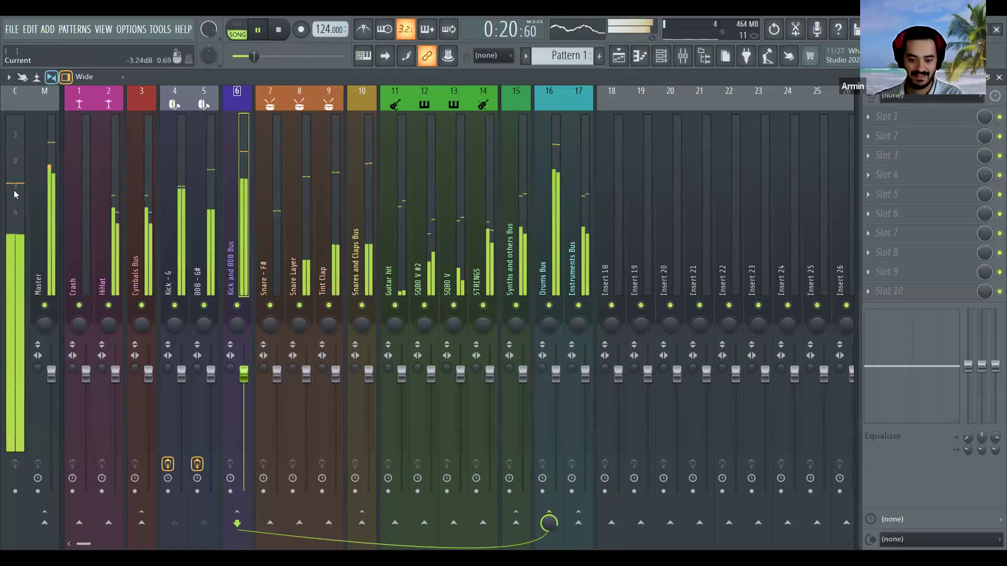
- Stop playback and close the 808's Parametric EQ 2 and the kick's Fruity Peak Controller
{"action": "key", "text": "space"}
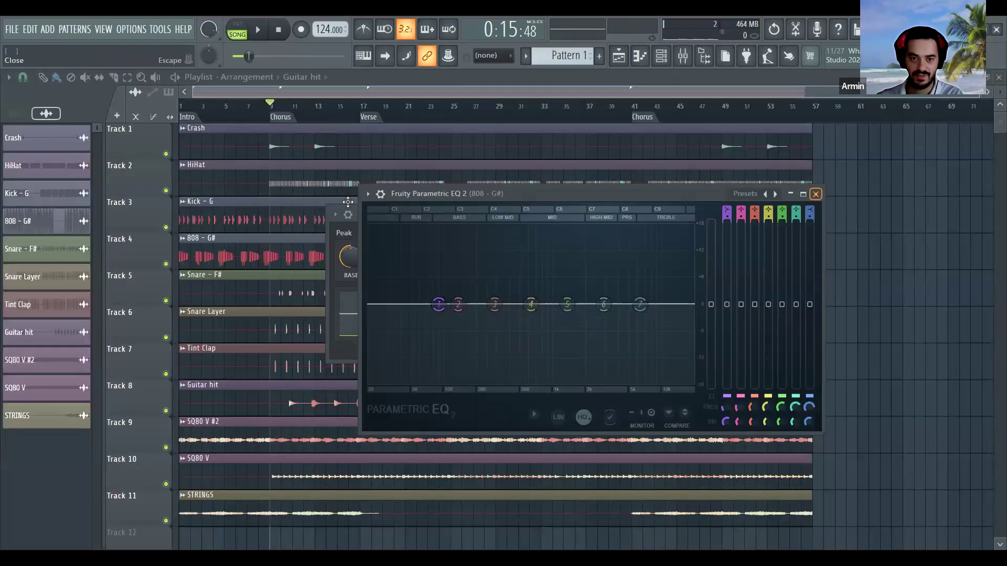
{"action": "left_click", "coordinate": [817, 193]}
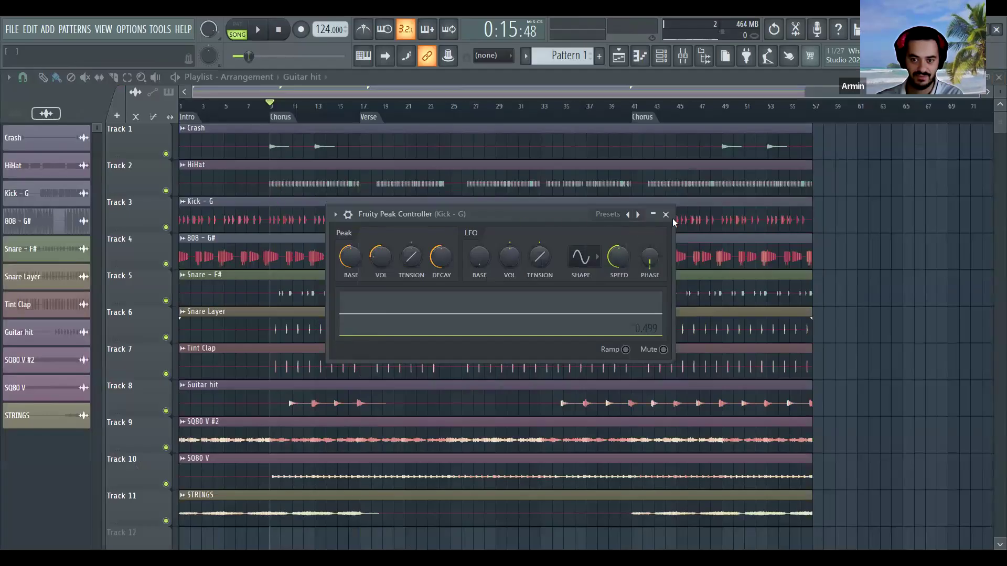
{"action": "key", "text": "Escape"}
- Play the start of the chorus twice in the playlist to locate where the kick and 808 peak together
{"action": "scroll", "coordinate": [247, 335], "scroll_direction": "down", "scroll_amount": 3}
{"action": "scroll", "coordinate": [249, 335], "scroll_direction": "up", "scroll_amount": 3}
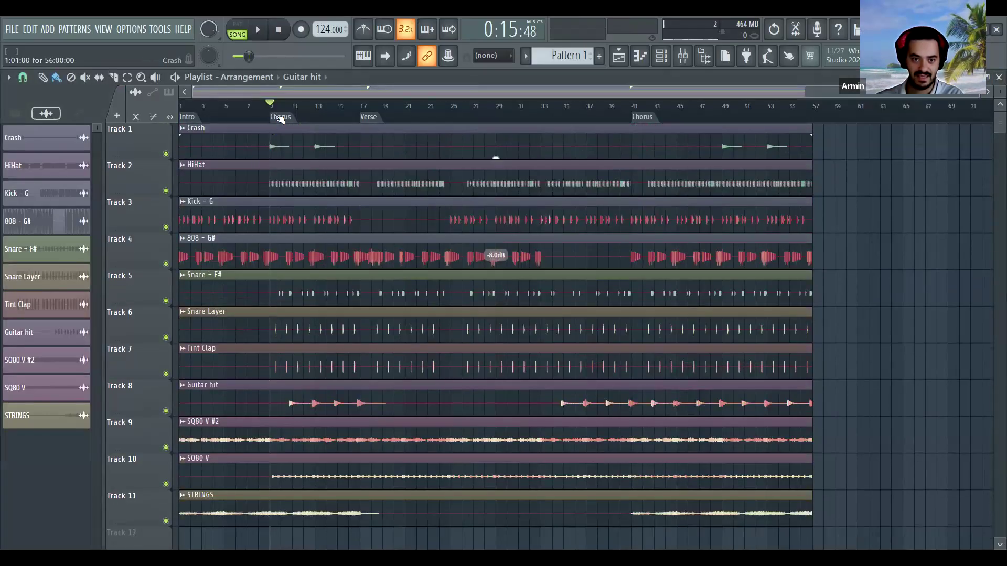
{"action": "scroll", "coordinate": [278, 116], "scroll_direction": "up", "scroll_amount": 5}
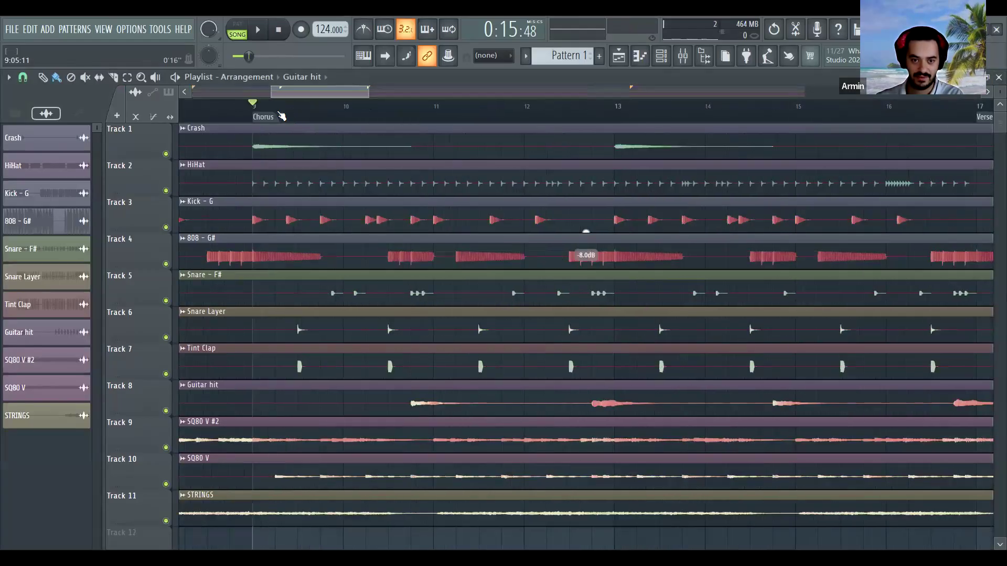
{"action": "key", "text": "space"}
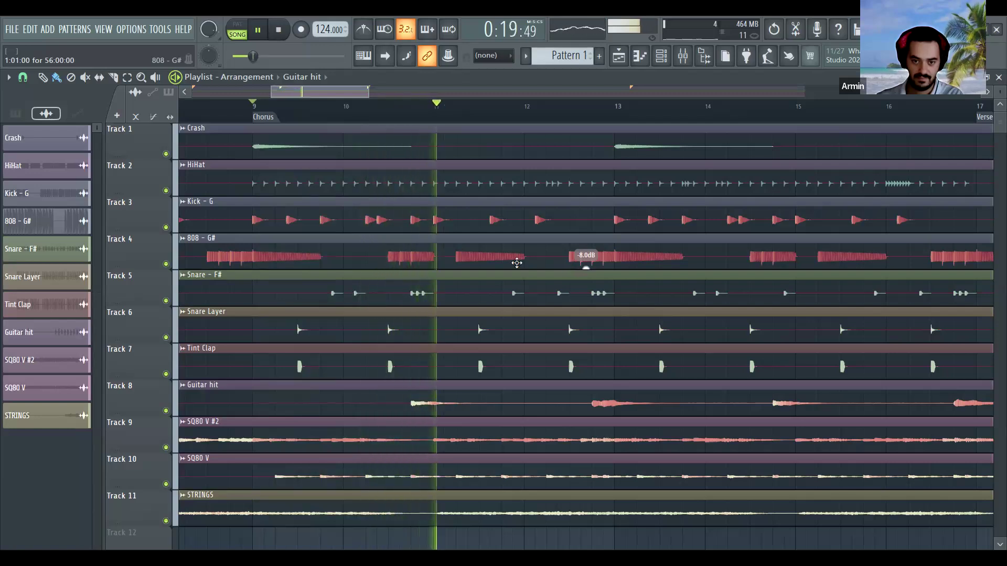
{"action": "key", "text": "space"}
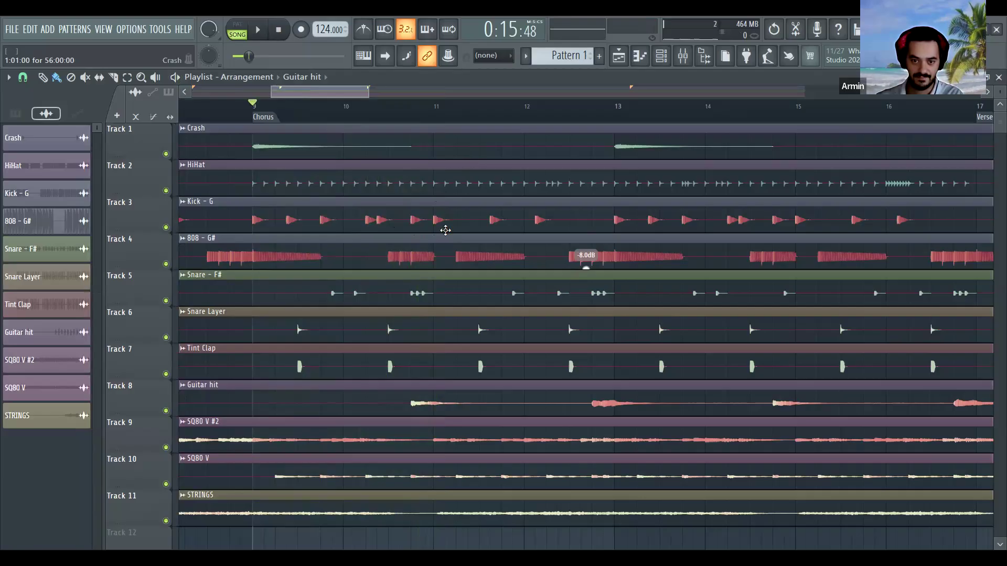
{"action": "key", "text": "space"}
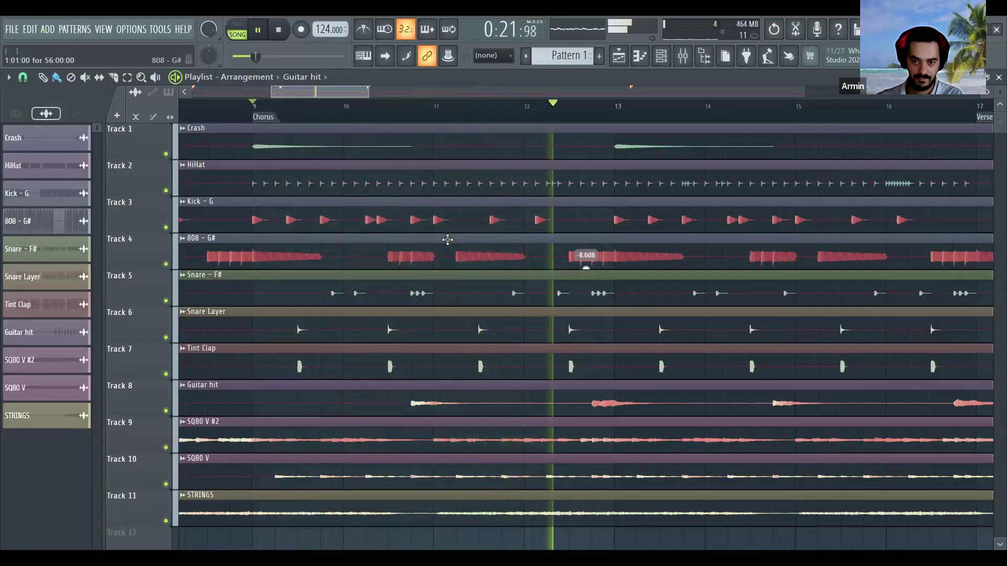
{"action": "key", "text": "space"}
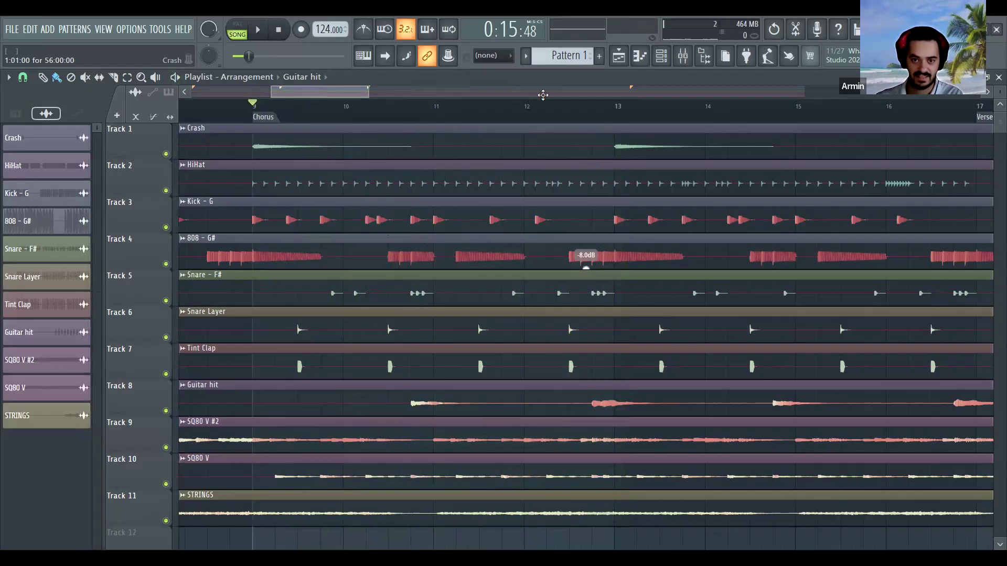
- Slice the Kick - G clip around the hit just before bar 11 and lower that slice's gain to -3 dB
{"action": "scroll", "coordinate": [380, 119], "scroll_direction": "up", "scroll_amount": 6}
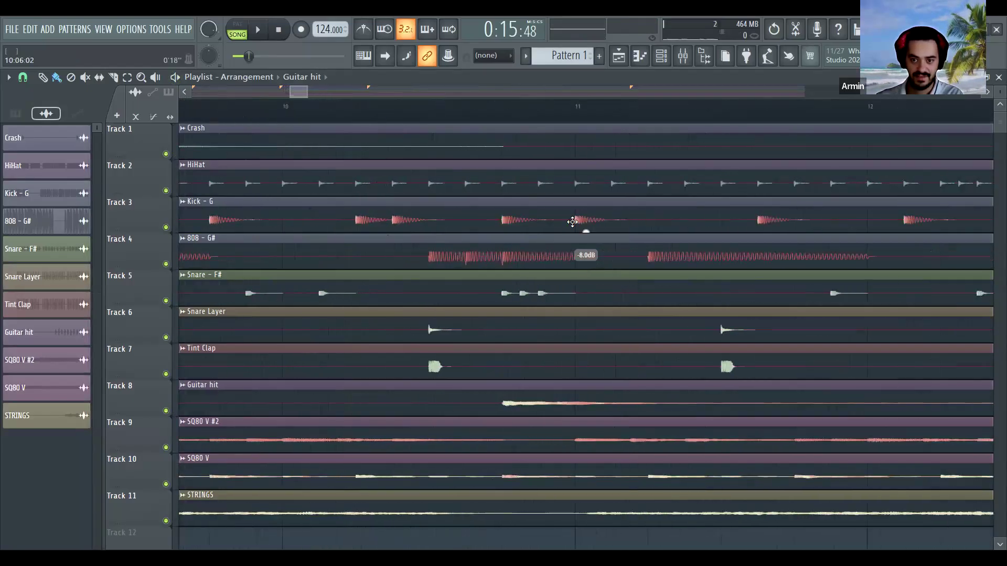
{"action": "key", "text": "c"}
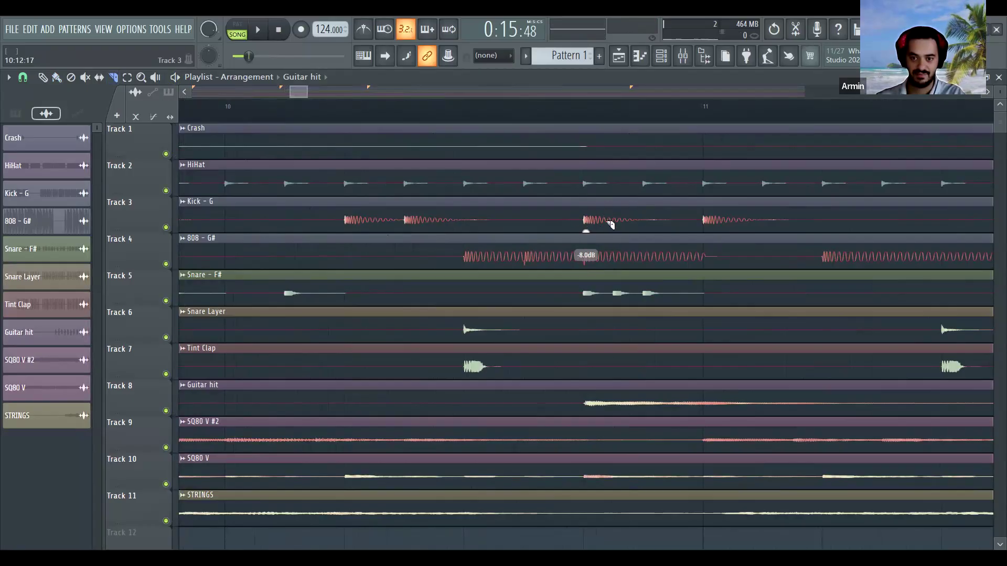
{"action": "left_click", "coordinate": [566, 225]}
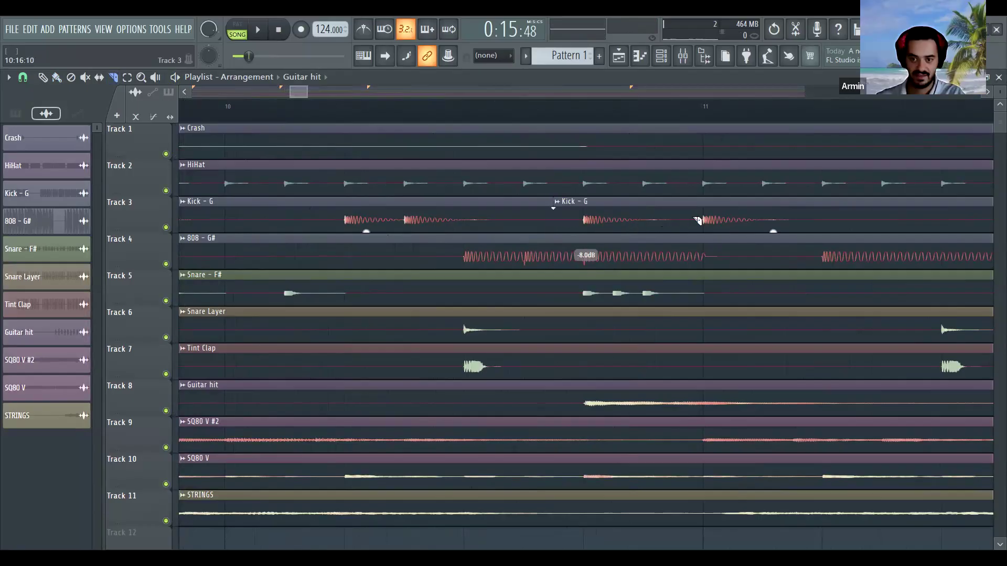
{"action": "mouse_move", "coordinate": [613, 231]}
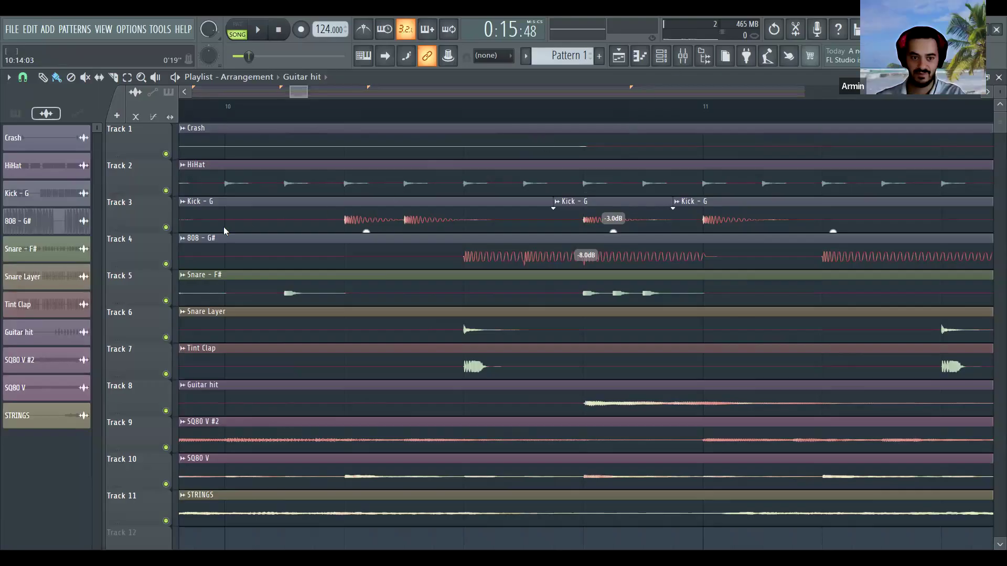
- Play the chorus with the mixer shown and check the Kick and 808 Bus peak level
{"action": "key", "text": "F9"}
{"action": "key", "text": "space"}
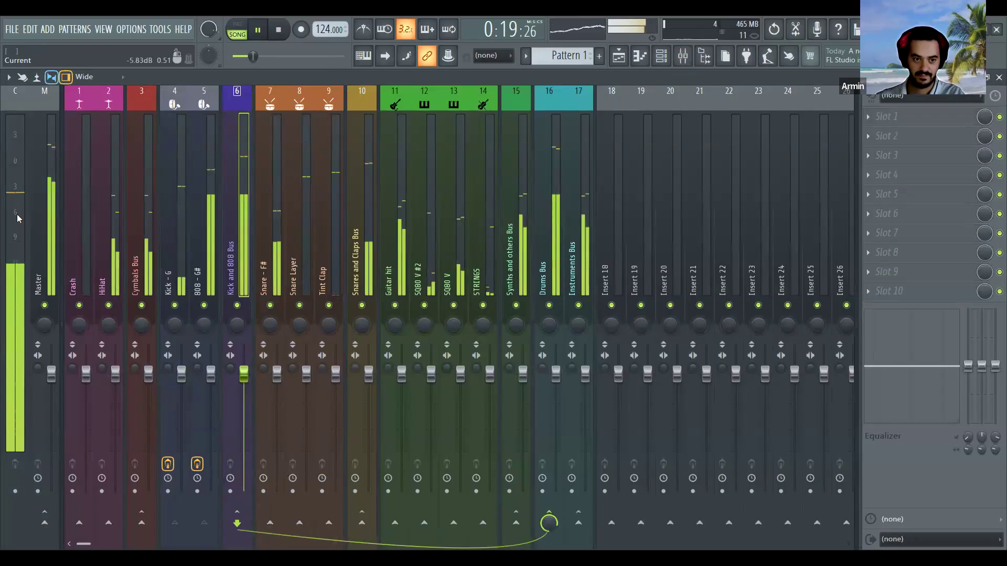
{"action": "key", "text": "space"}
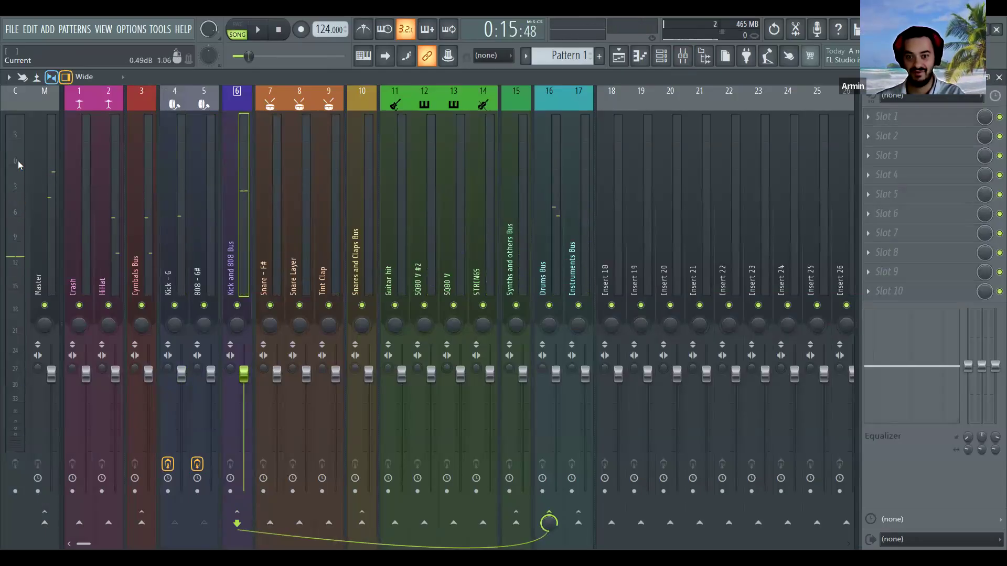
- Set the sliced kick hit's gain to -6 dB and replay the chorus to check the bus level in the mixer
{"action": "left_click", "coordinate": [619, 56]}
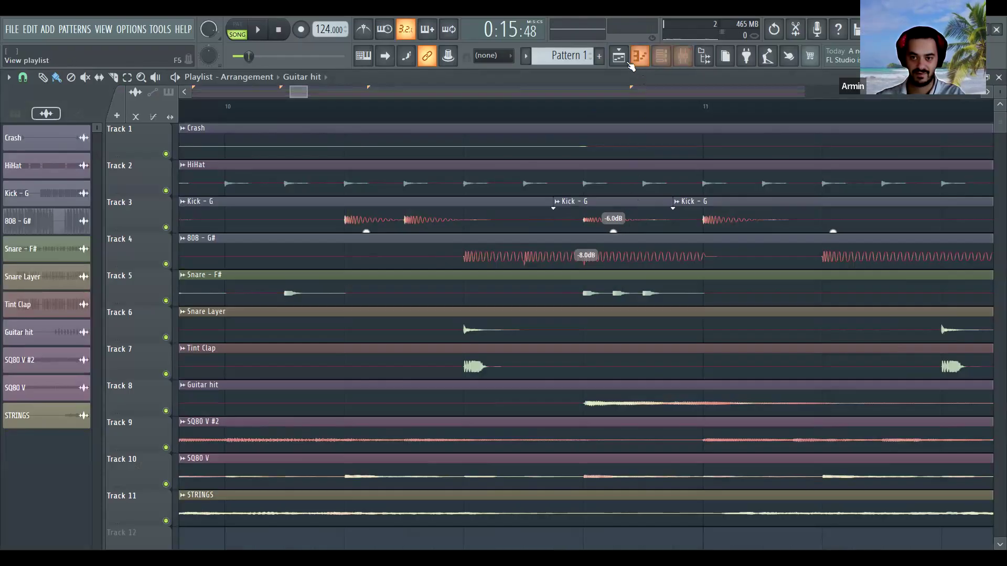
{"action": "left_click", "coordinate": [682, 55]}
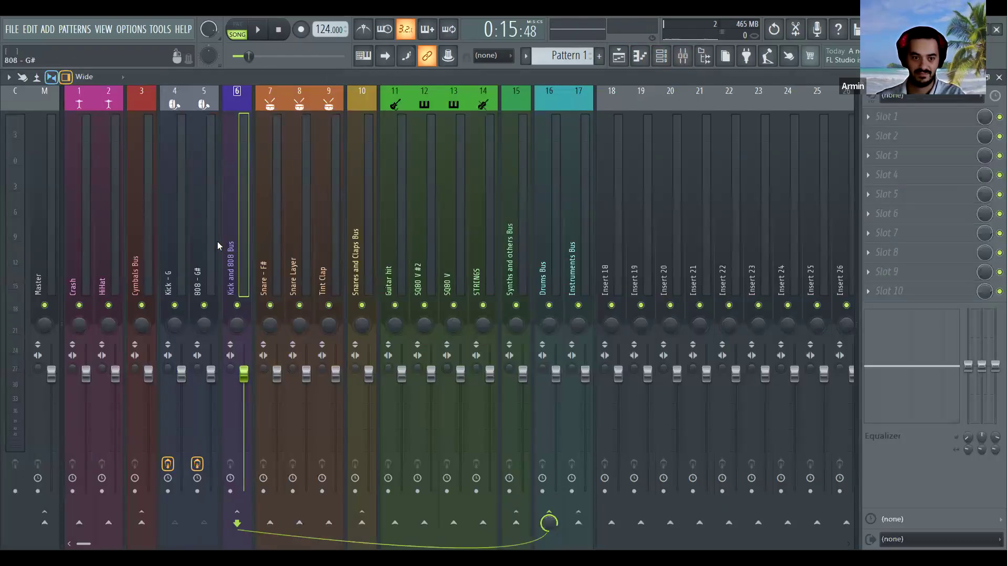
{"action": "key", "text": "space"}
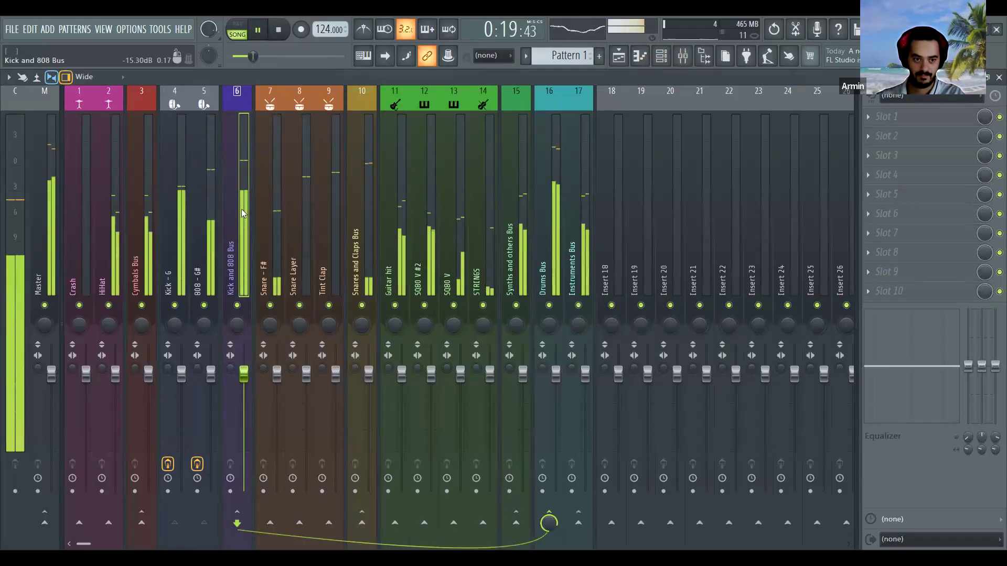
{"action": "key", "text": "space"}
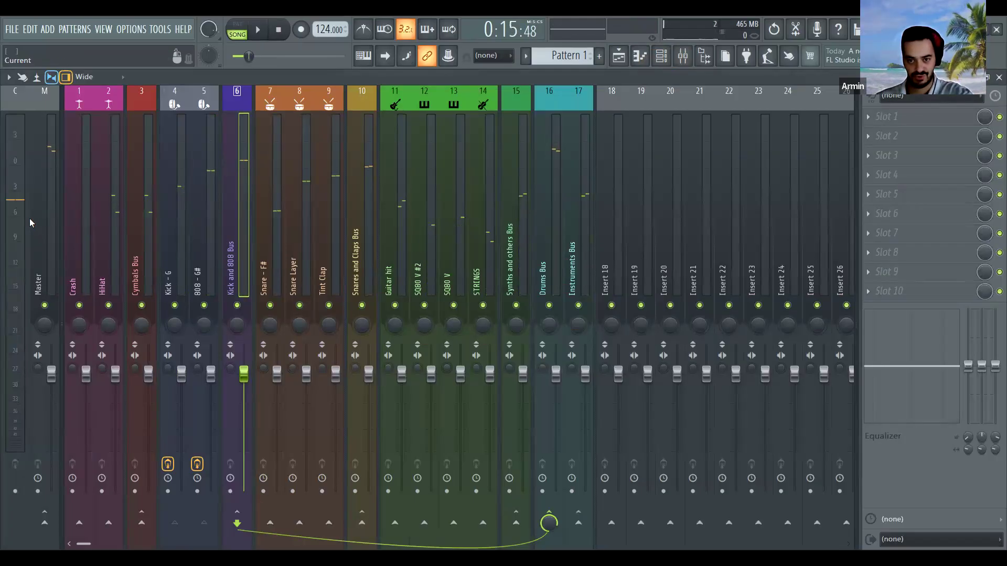
- Slice the 808 - G# clip from the lowered kick hit to just past bar 11 and set that slice's gain to -13 dB
{"action": "left_click", "coordinate": [619, 55]}
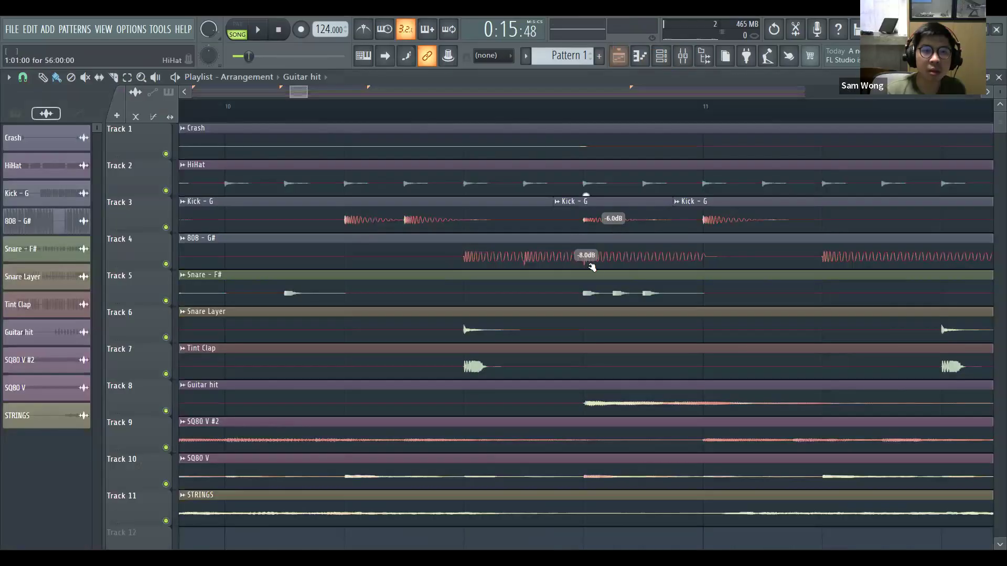
{"action": "scroll", "coordinate": [596, 284], "scroll_direction": "down", "scroll_amount": 4}
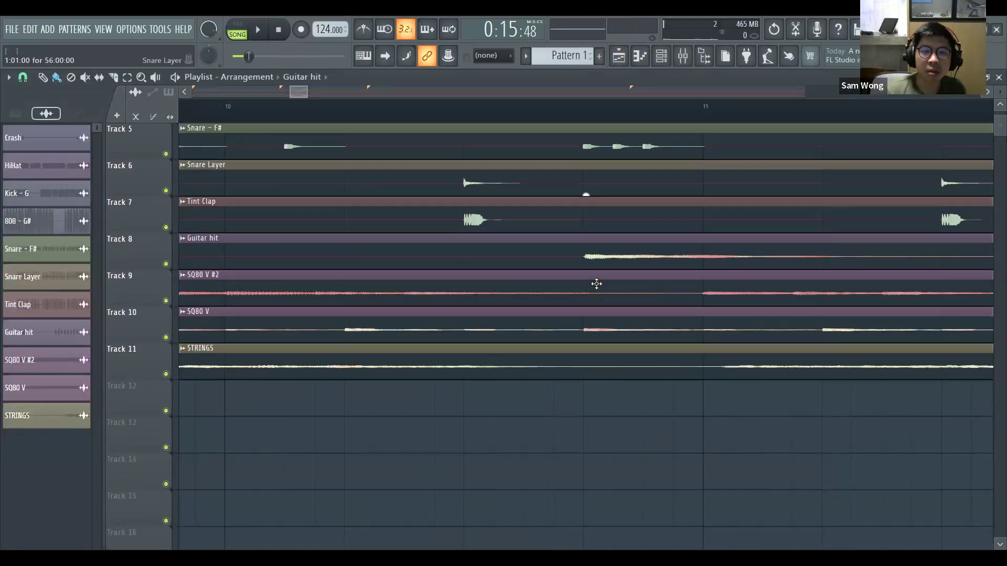
{"action": "scroll", "coordinate": [601, 306], "scroll_direction": "up", "scroll_amount": 4}
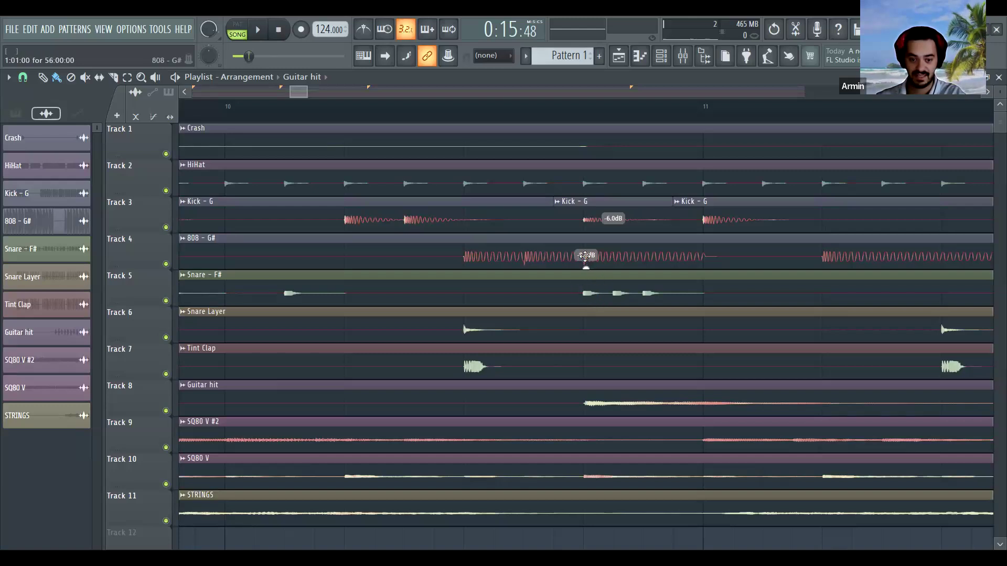
{"action": "scroll", "coordinate": [586, 140], "scroll_direction": "up", "scroll_amount": 4}
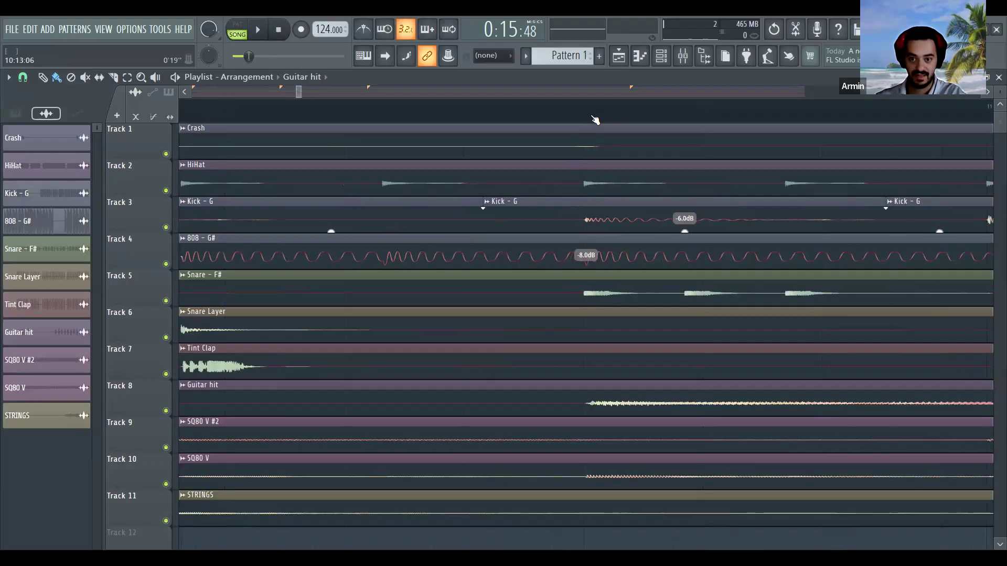
{"action": "left_click", "coordinate": [588, 254]}
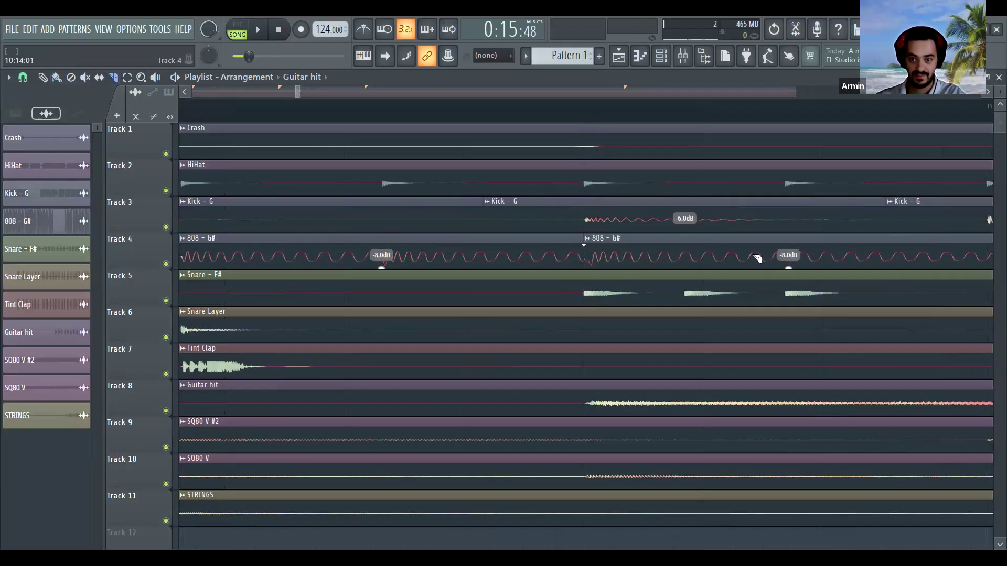
{"action": "scroll", "coordinate": [750, 115], "scroll_direction": "down", "scroll_amount": 4}
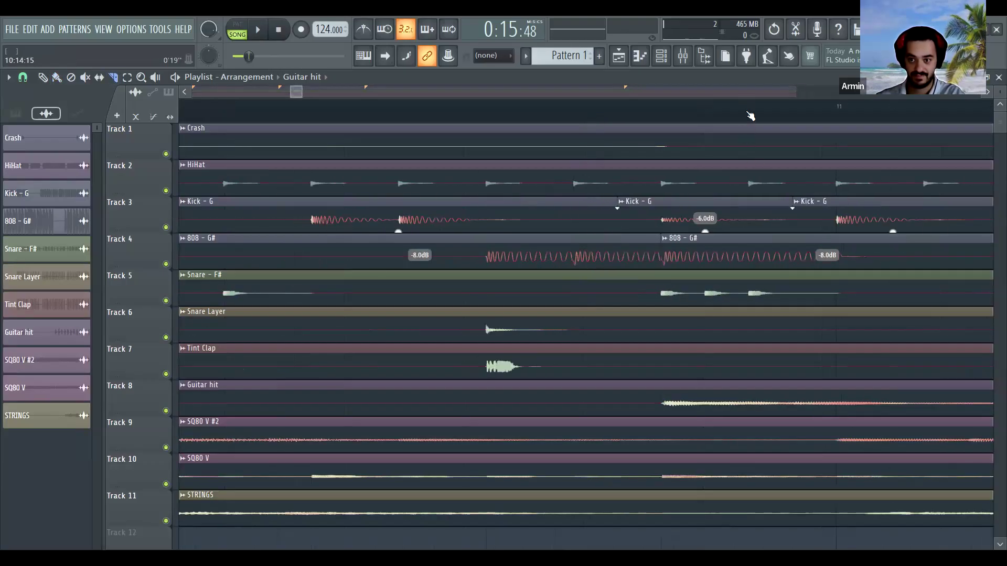
{"action": "scroll", "coordinate": [805, 112], "scroll_direction": "up", "scroll_amount": 3}
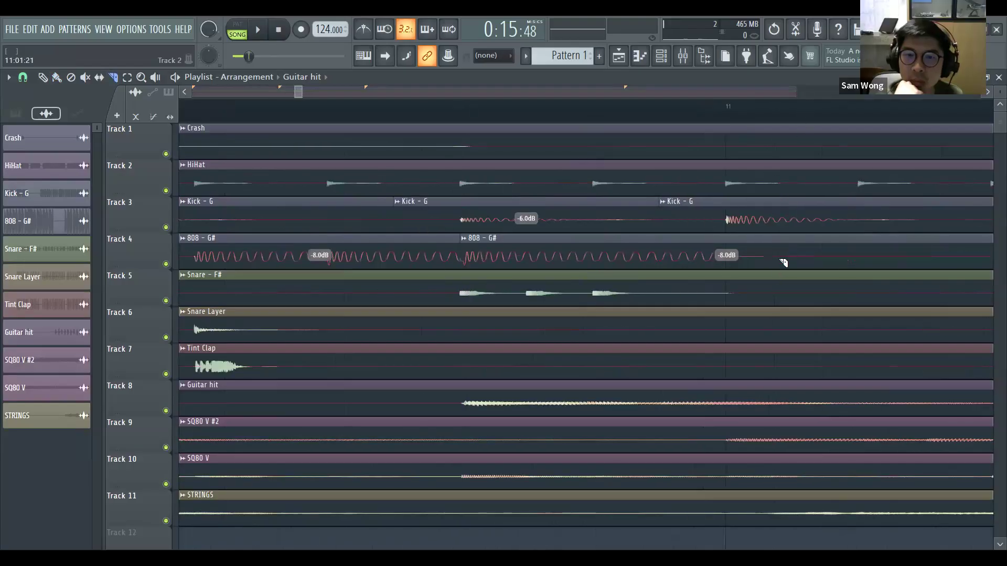
{"action": "left_click", "coordinate": [796, 260]}
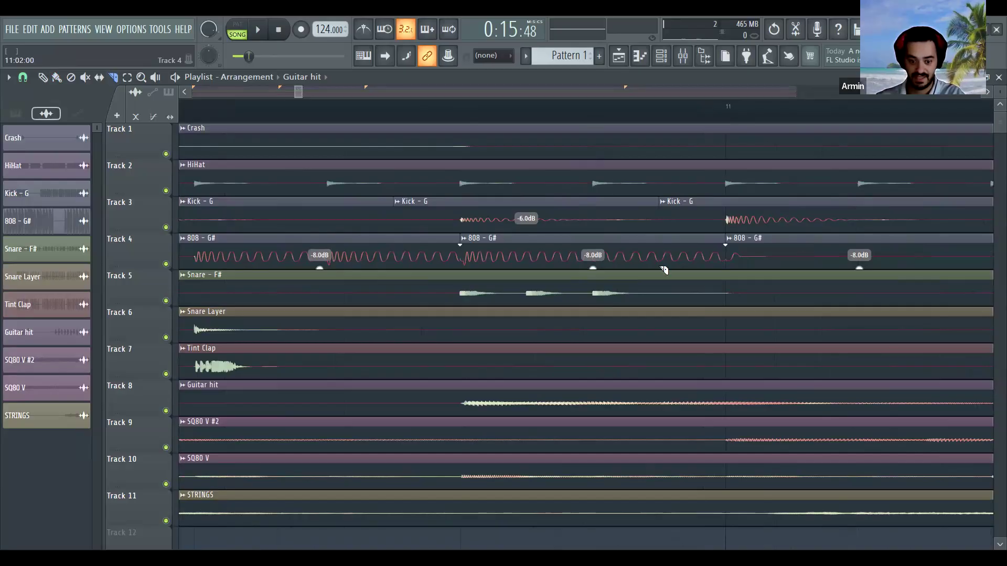
{"action": "left_click_drag", "start_coordinate": [725, 263], "coordinate": [791, 262]}
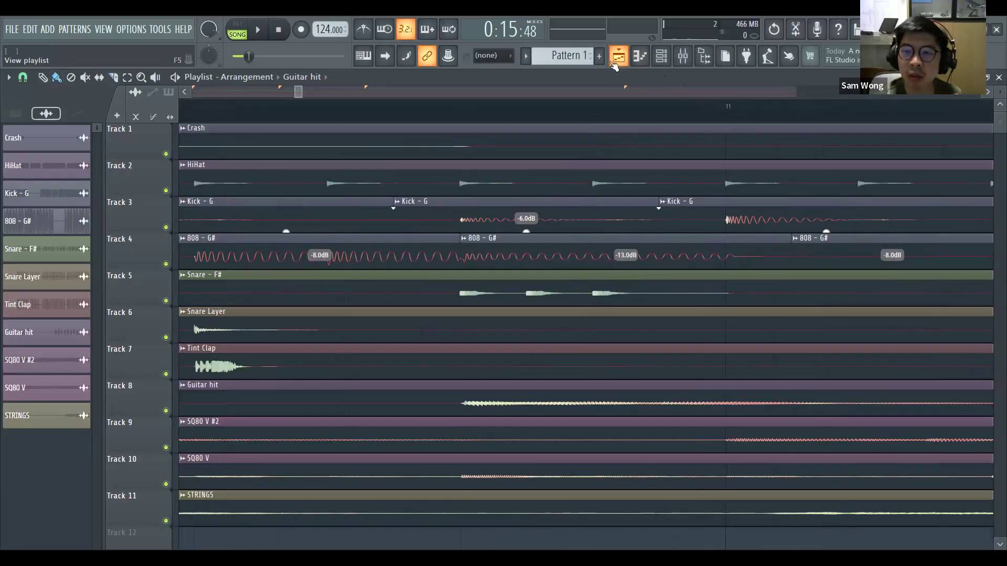
- Place the playhead at the lowered 808 slice and play from there to check the Kick and 808 Bus level
{"action": "scroll", "coordinate": [627, 120], "scroll_direction": "down", "scroll_amount": 5}
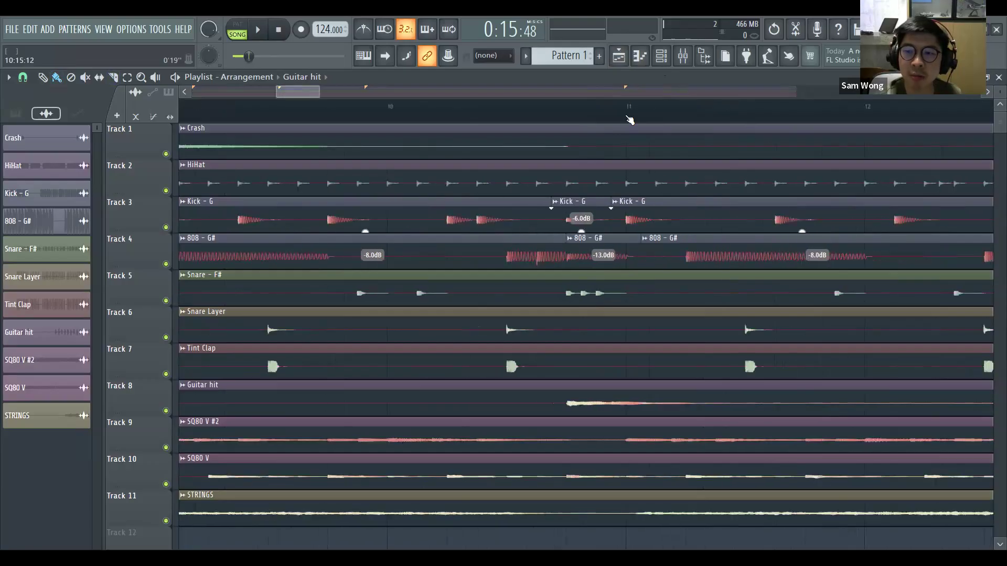
{"action": "scroll", "coordinate": [629, 119], "scroll_direction": "down", "scroll_amount": 4}
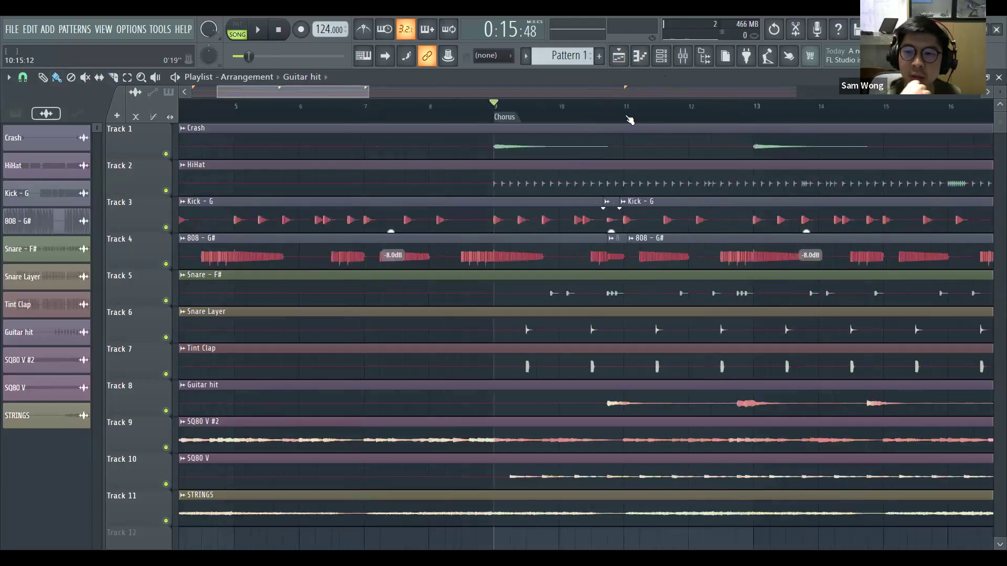
{"action": "scroll", "coordinate": [629, 120], "scroll_direction": "down", "scroll_amount": 6}
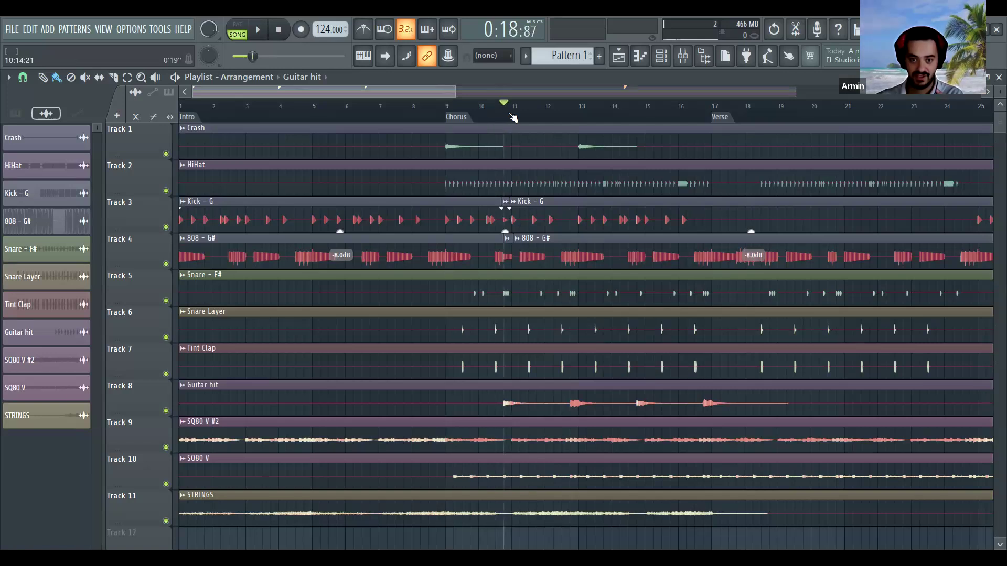
{"action": "scroll", "coordinate": [514, 118], "scroll_direction": "up", "scroll_amount": 5}
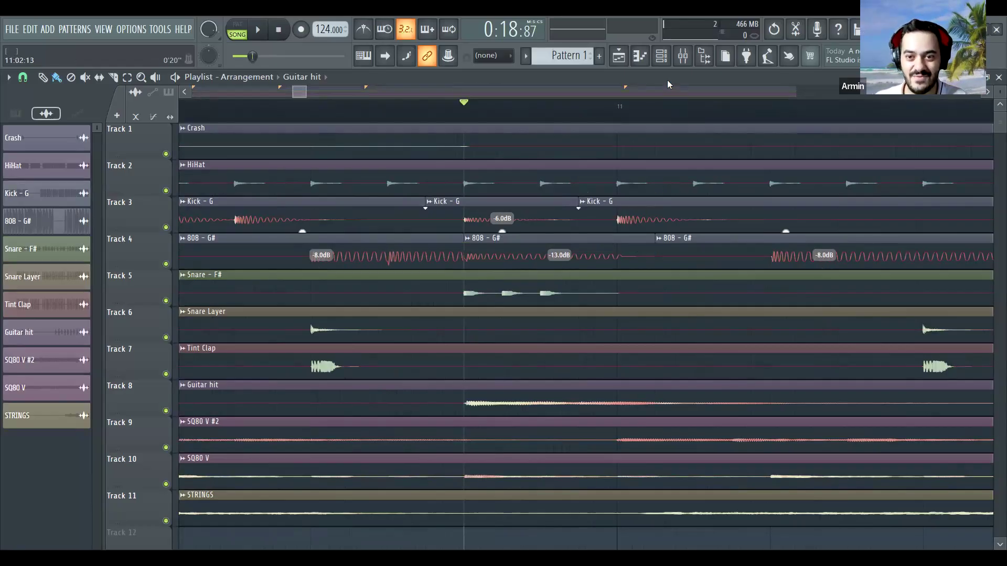
{"action": "left_click", "coordinate": [683, 56]}
{"action": "key", "text": "space"}
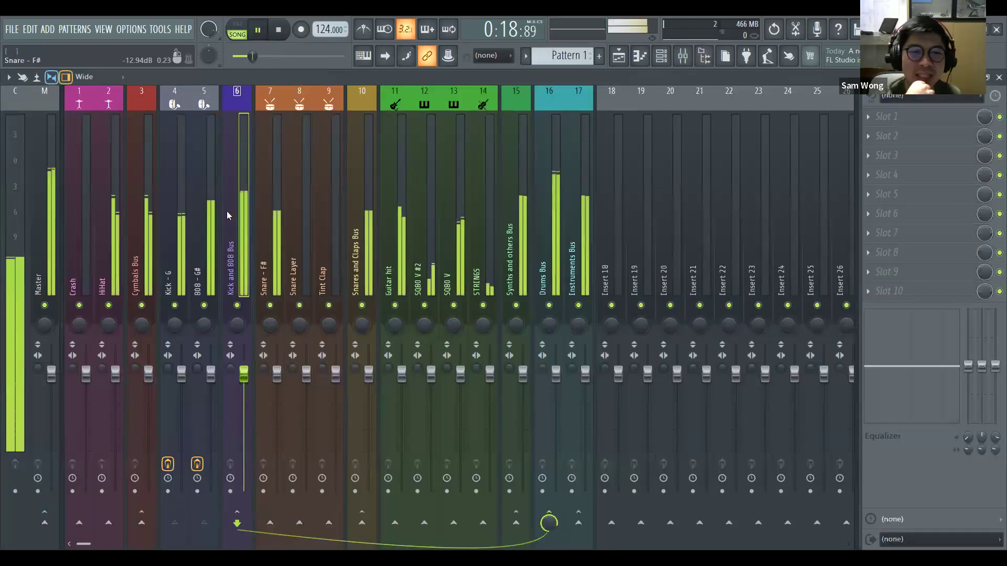
- Select the chorus from bar 9 to bar 17 in the playlist and play it with the mixer shown
{"action": "left_click", "coordinate": [619, 56]}
{"action": "scroll", "coordinate": [390, 117], "scroll_direction": "down", "scroll_amount": 3}
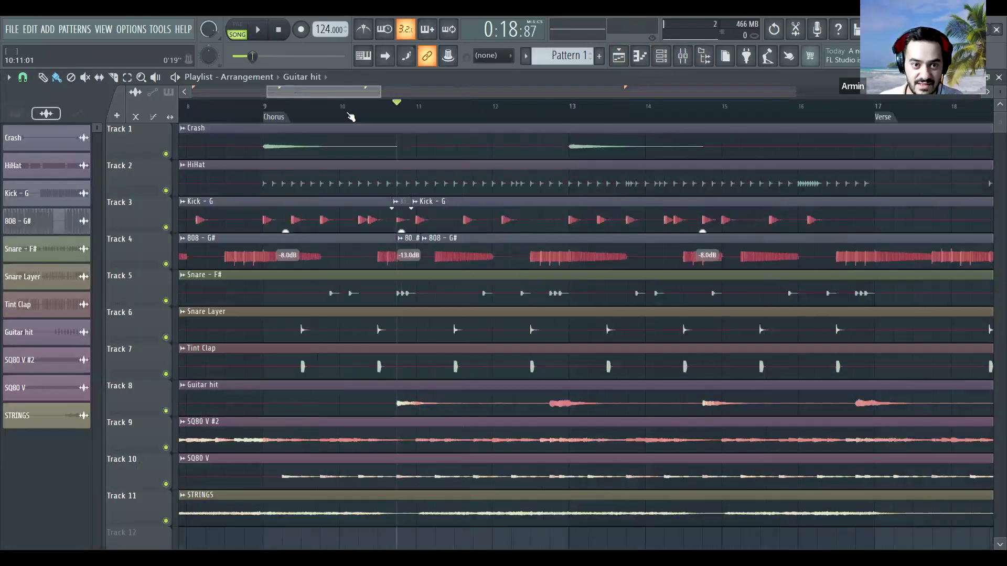
{"action": "left_click_drag", "start_coordinate": [265, 116], "coordinate": [875, 115]}
{"action": "key", "text": "space"}
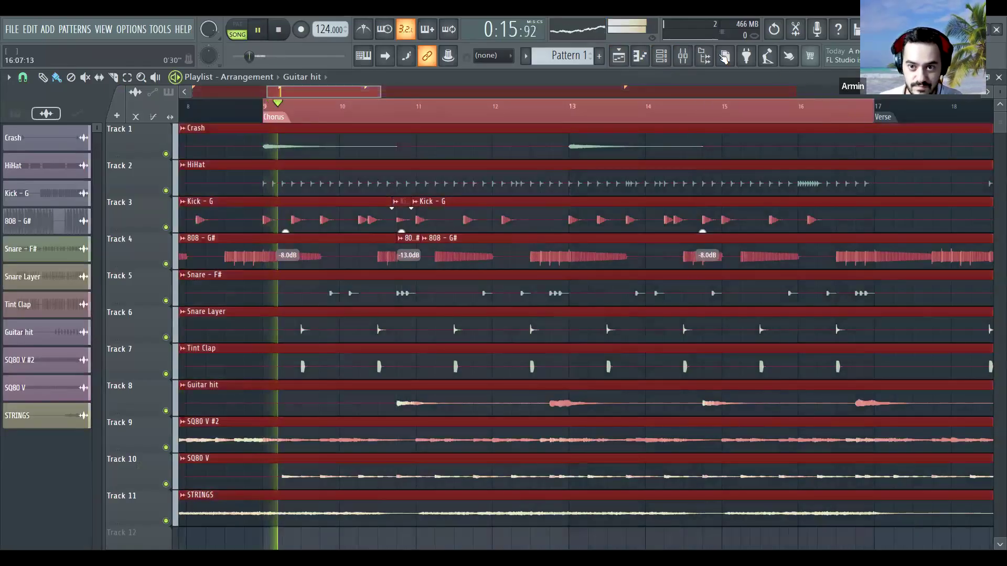
{"action": "key", "text": "F9"}
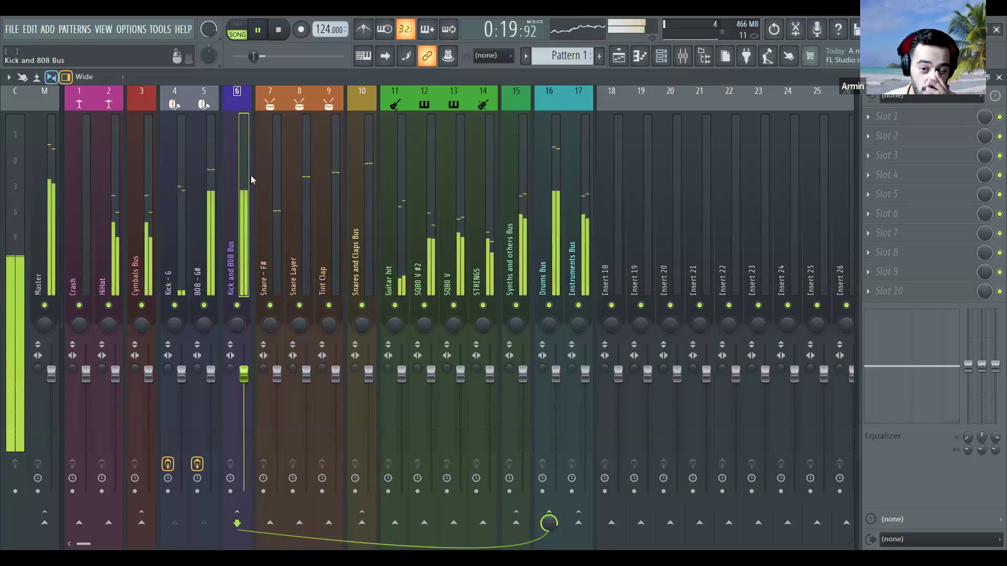
- Replay the chorus and watch the Kick and 808 Bus and Master levels in the mixer
{"action": "key", "text": "space"}
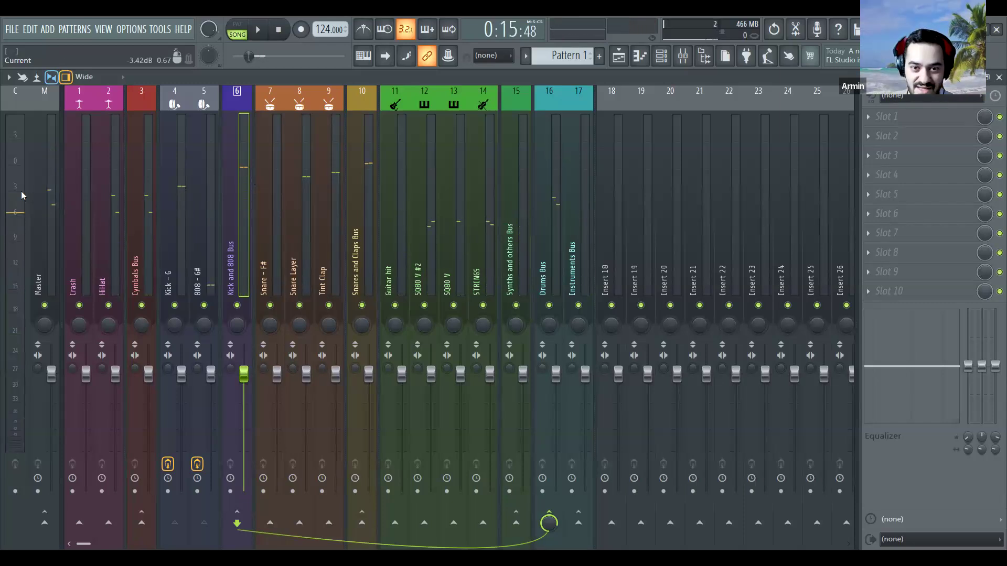
{"action": "key", "text": "space"}
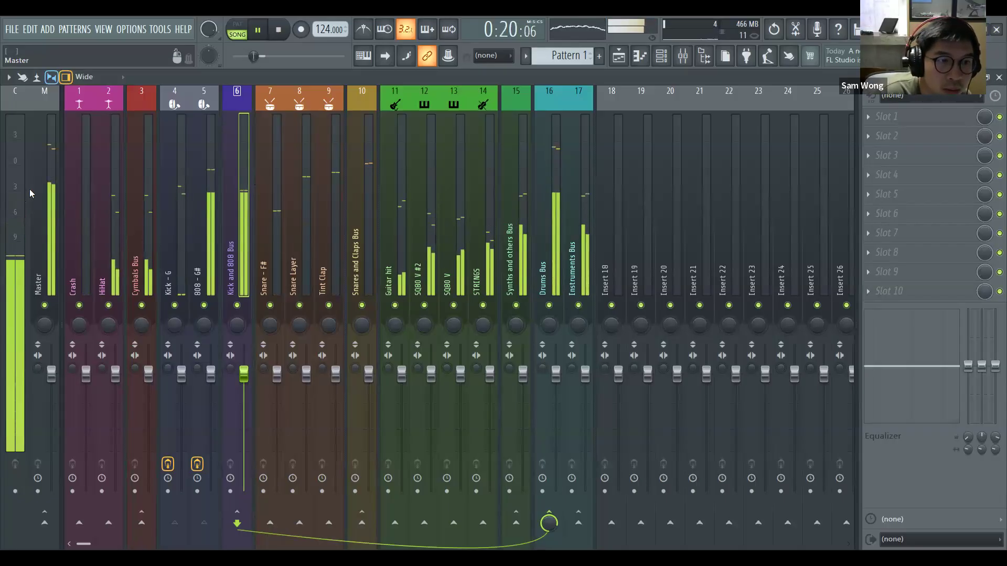
{"action": "key", "text": "space"}
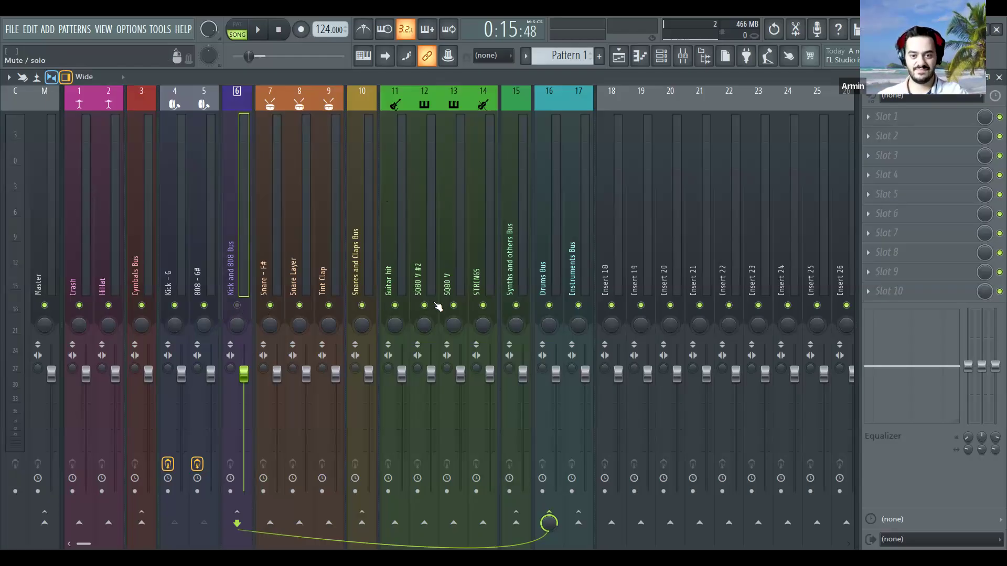
- Play the chorus twice with the Kick and 808 Bus muted and check the Drums Bus level
{"action": "key", "text": "space"}
{"action": "left_click", "coordinate": [553, 206]}
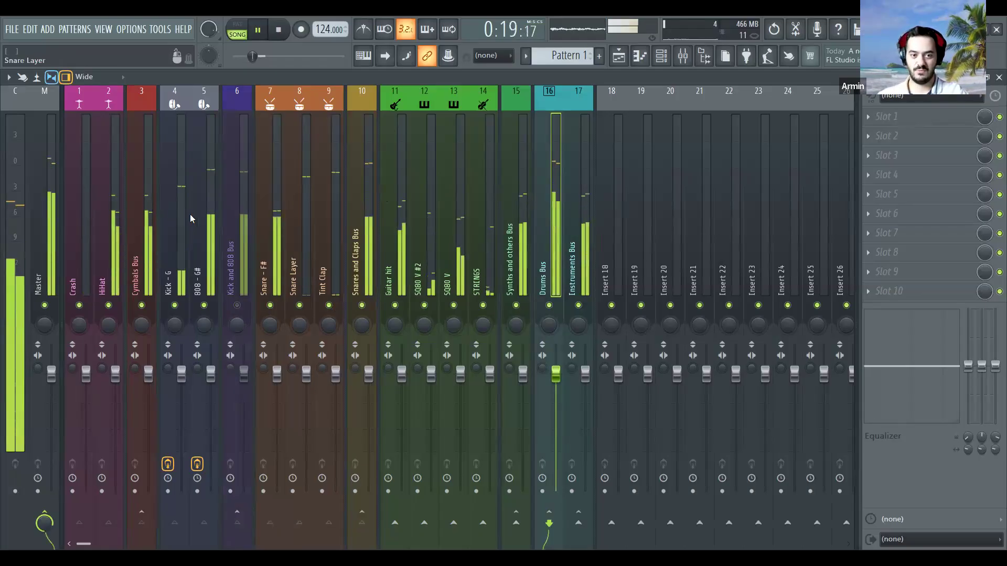
{"action": "key", "text": "space"}
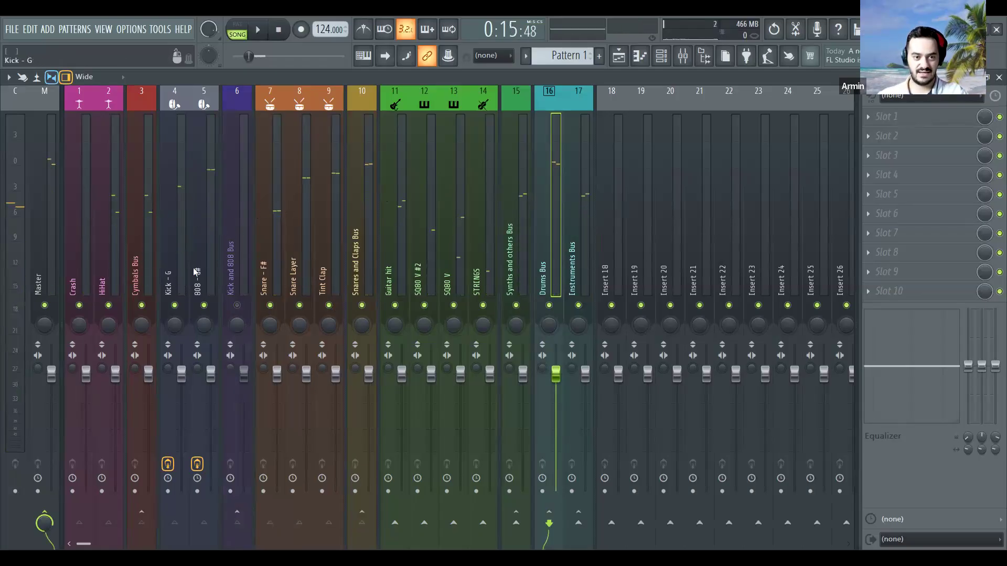
{"action": "left_click", "coordinate": [239, 273]}
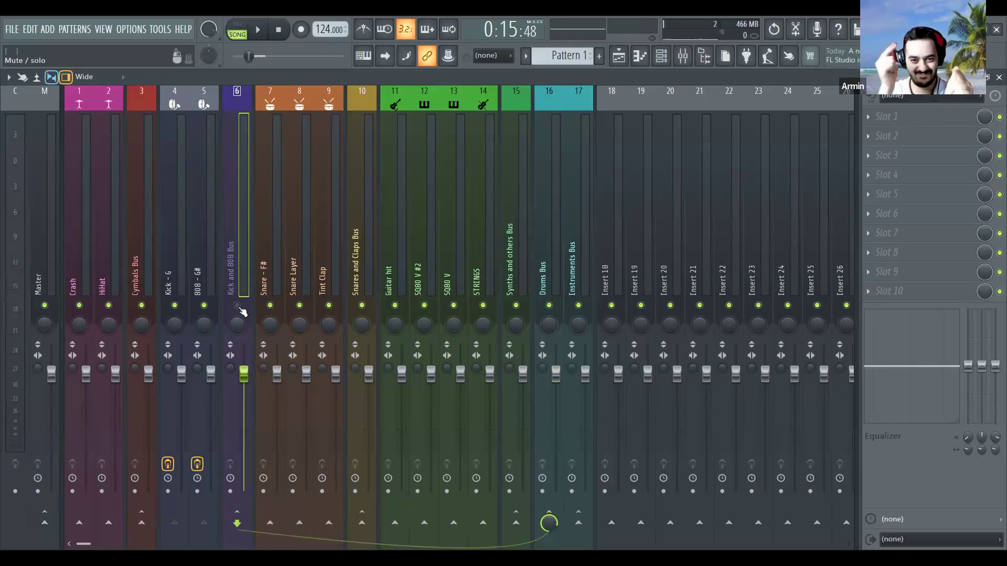
{"action": "key", "text": "space"}
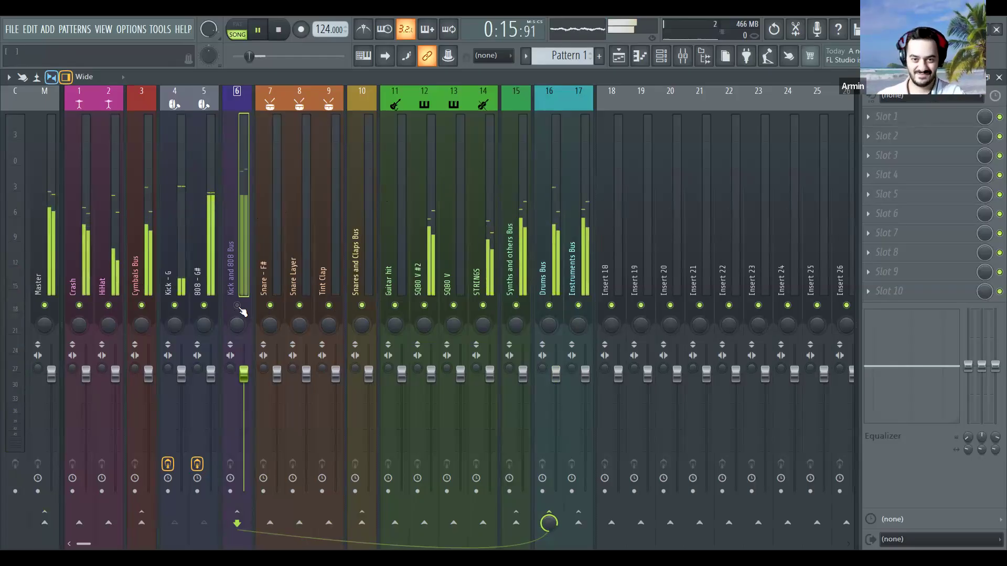
{"action": "left_click", "coordinate": [557, 224]}
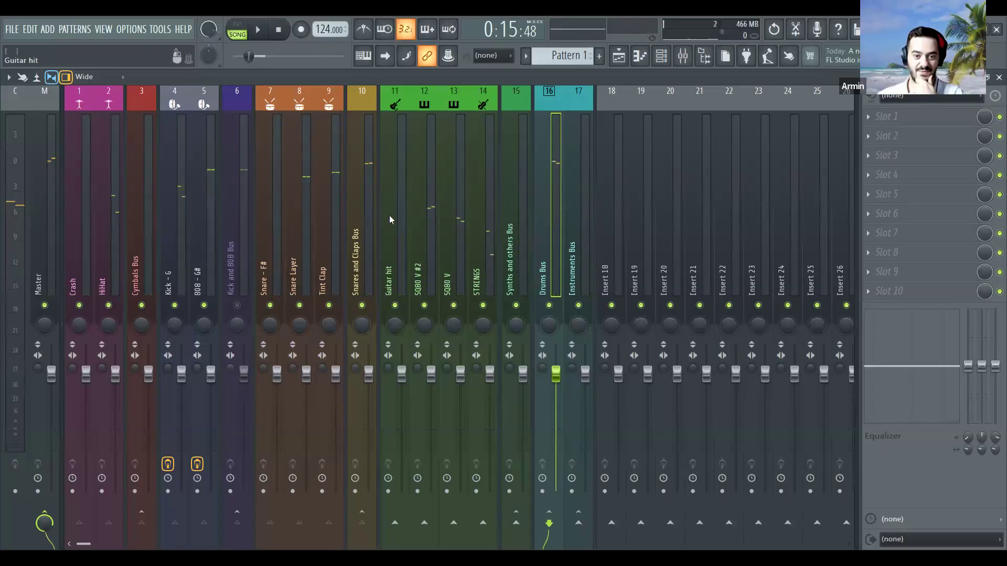
- Select the Guitar hit track and replay the chorus to check its level
{"action": "left_click", "coordinate": [392, 216]}
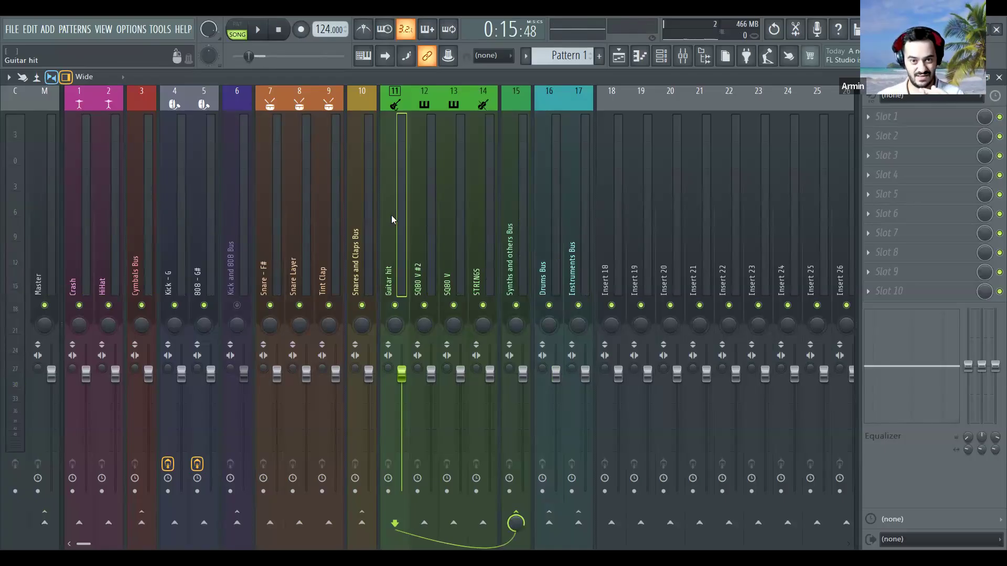
{"action": "key", "text": "space"}
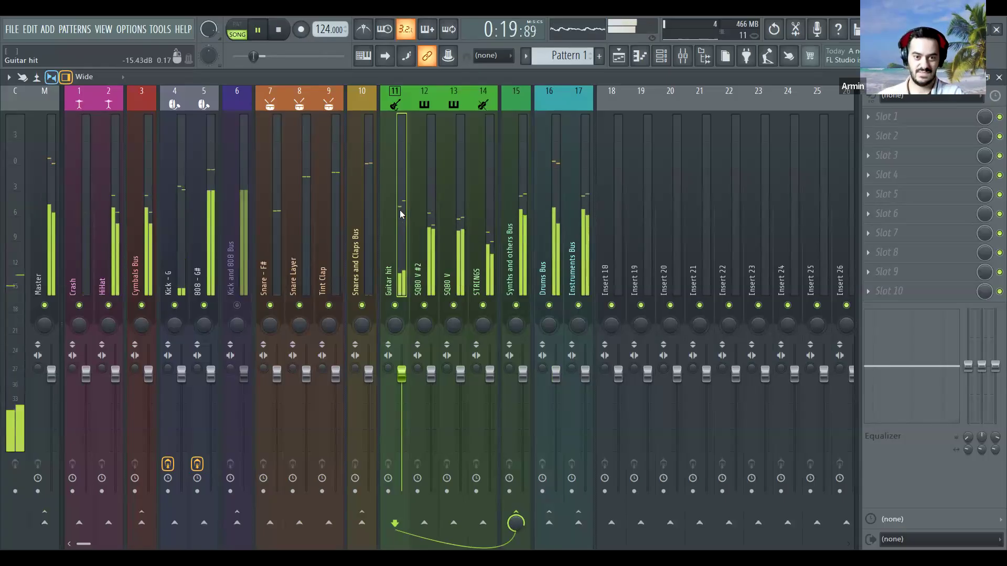
{"action": "key", "text": "space"}
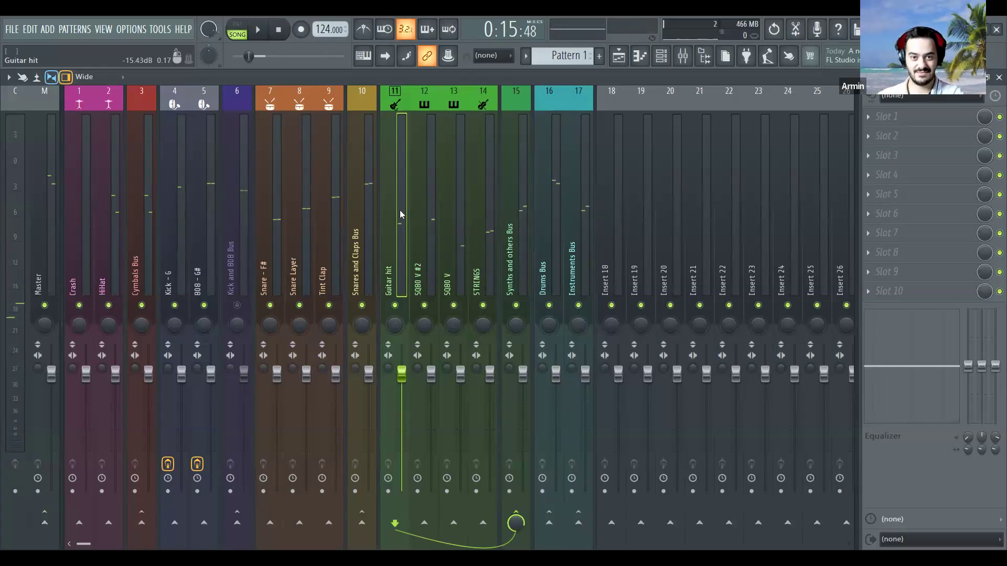
{"action": "key", "text": "space"}
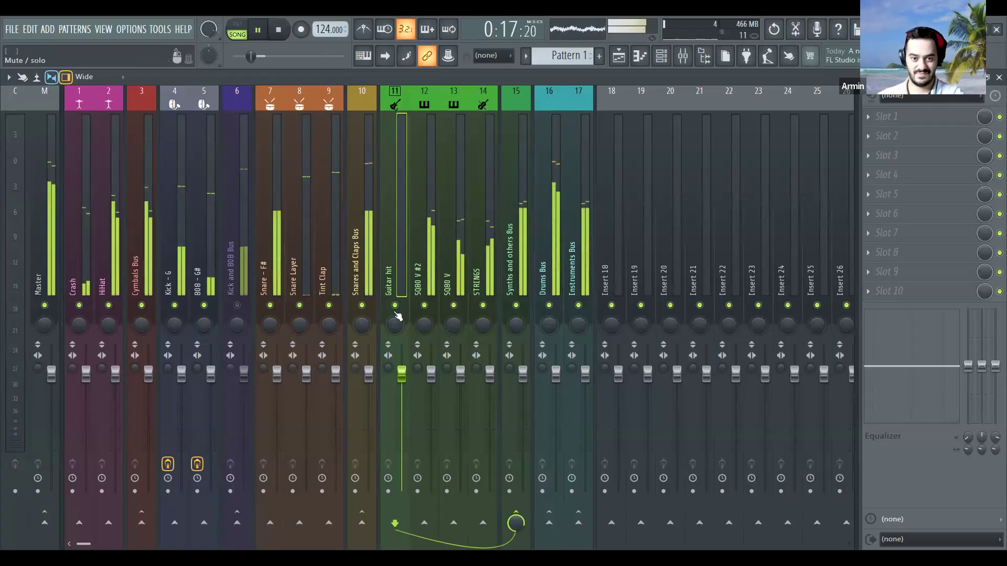
{"action": "key", "text": "space"}
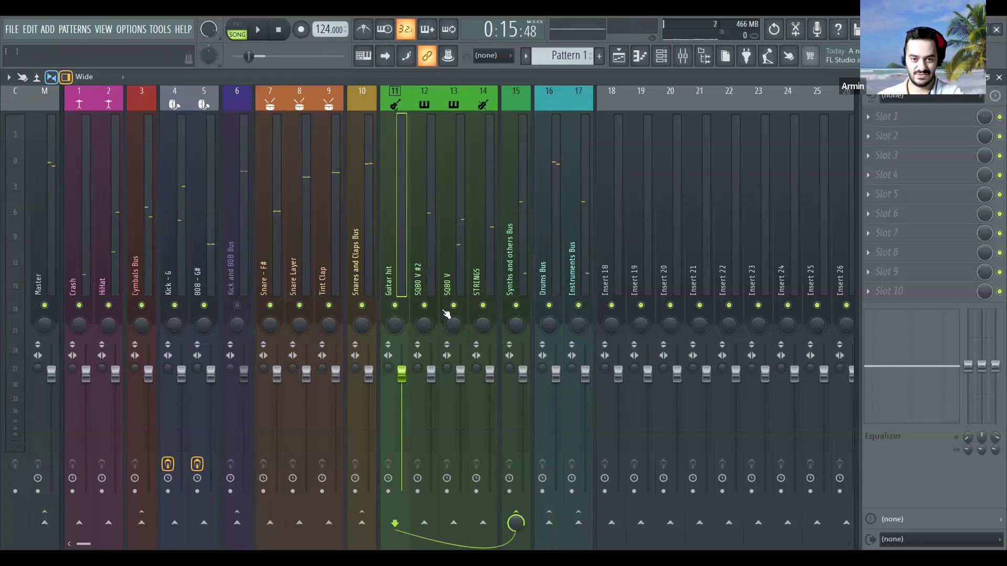
- Mute the SQ80 V #2, SQ80 V and STRINGS tracks and play the chorus to hear the Guitar hit without them
{"action": "left_click_drag", "start_coordinate": [424, 306], "coordinate": [483, 306]}
{"action": "key", "text": "space"}
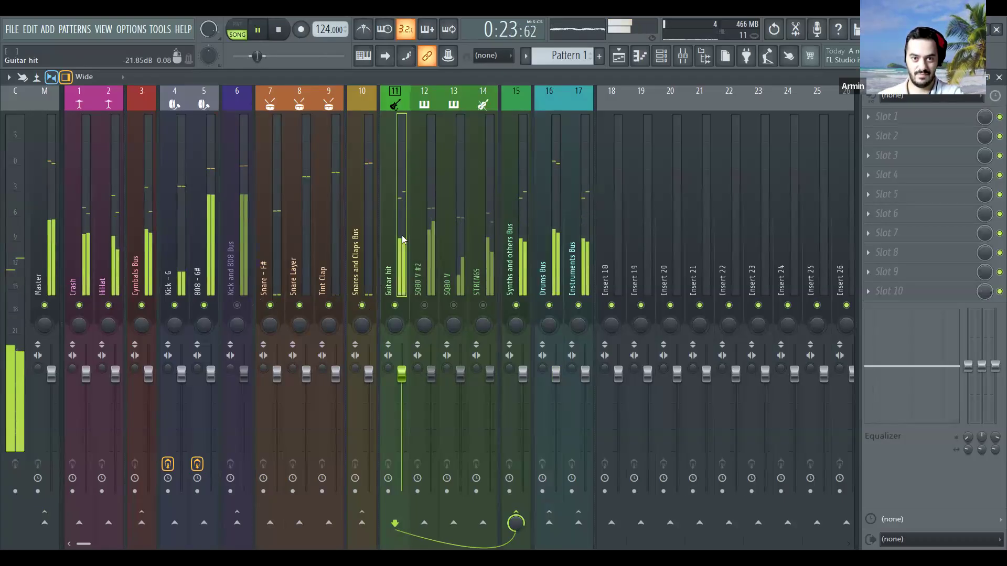
{"action": "key", "text": "space"}
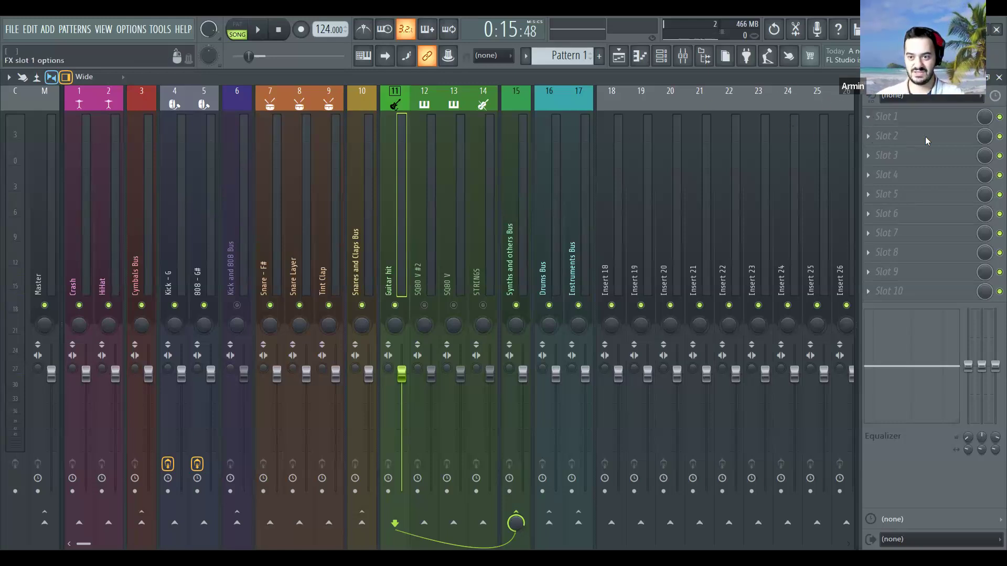
- Insert FabFilter Pro-Q 3 in the Guitar hit track's first effect slot and play the chorus to examine its spectrum
{"action": "left_click", "coordinate": [934, 119]}
{"action": "left_click", "coordinate": [915, 117]}
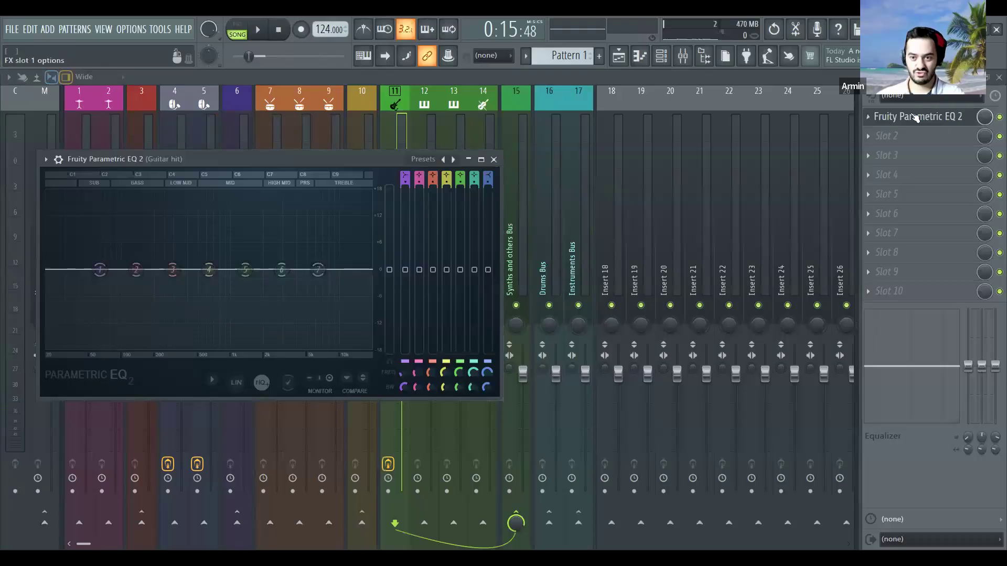
{"action": "left_click", "coordinate": [867, 117]}
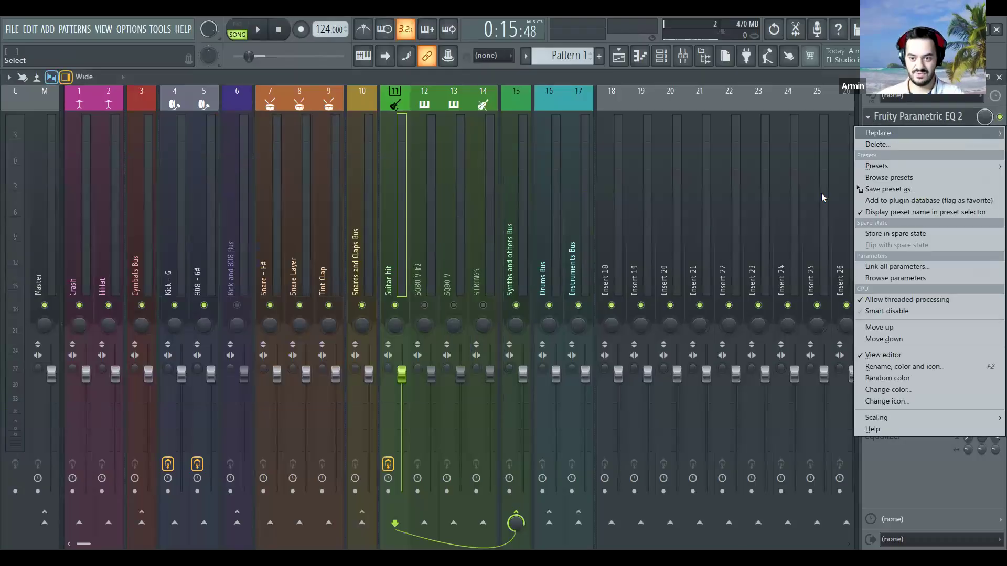
{"action": "left_click", "coordinate": [879, 133]}
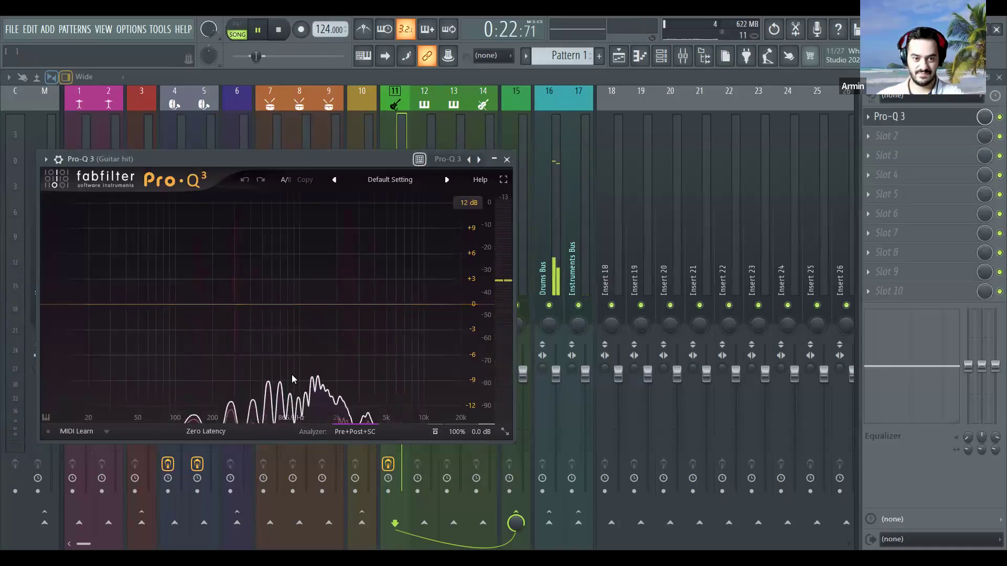
{"action": "key", "text": "space"}
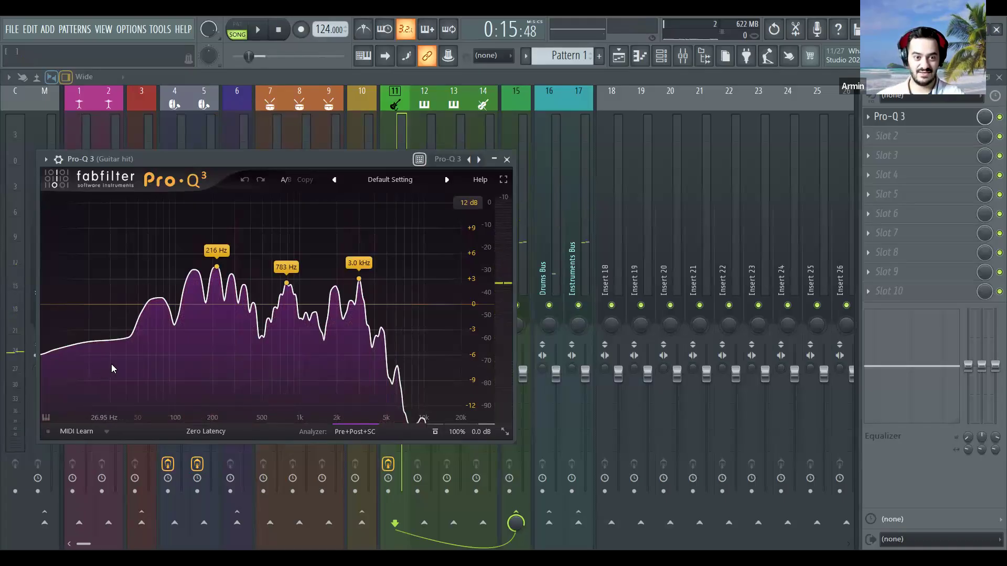
- Add a Low Cut band at about 81 Hz with a 24 dB/oct slope to the Guitar hit EQ and audition it
{"action": "left_click", "coordinate": [164, 303]}
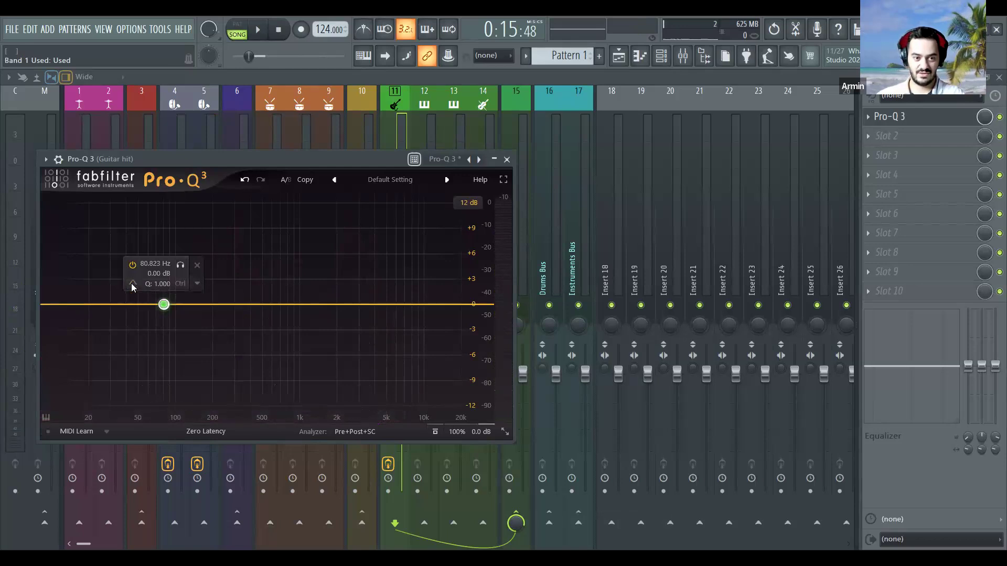
{"action": "left_click", "coordinate": [161, 297]}
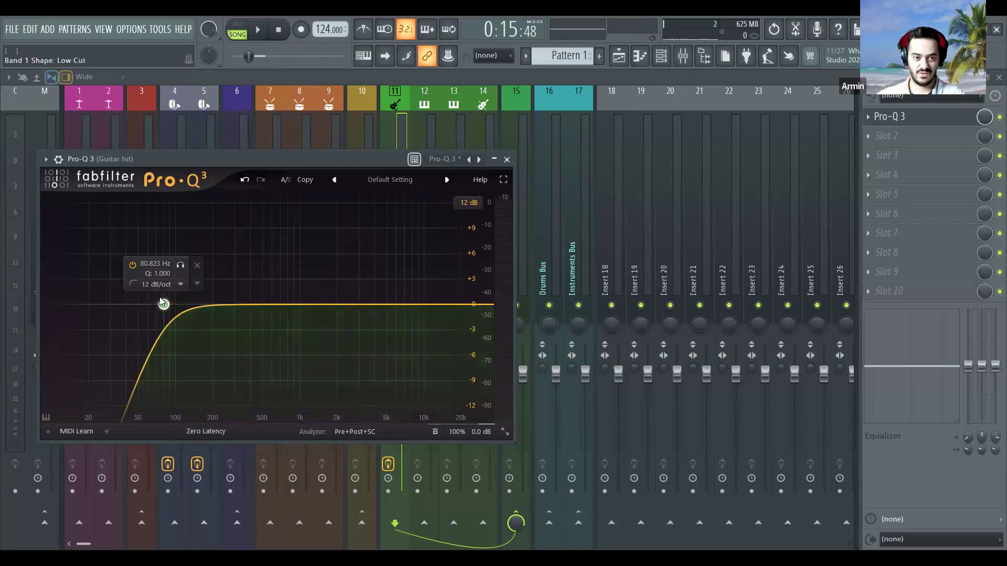
{"action": "mouse_move", "coordinate": [160, 299]}
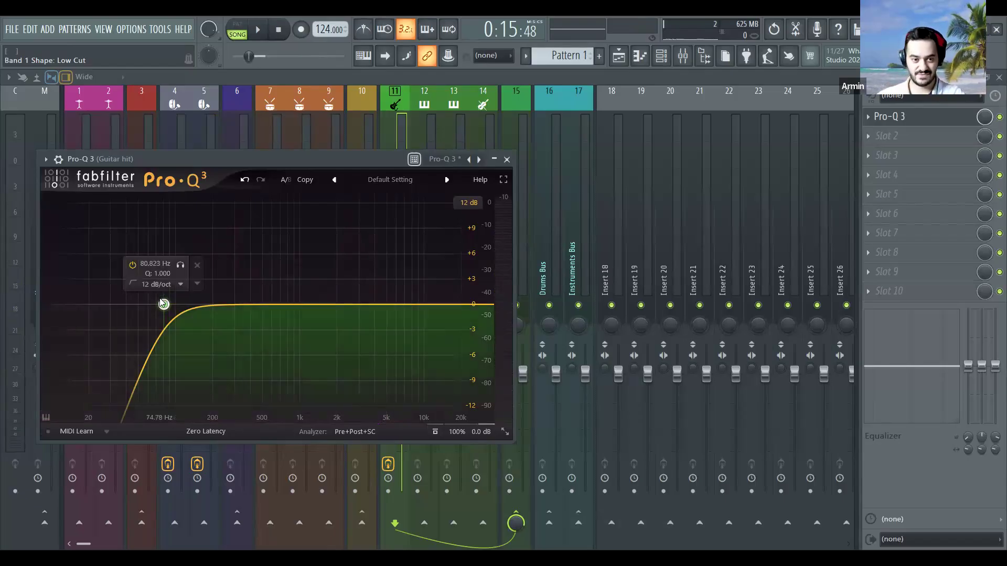
{"action": "key", "text": "space"}
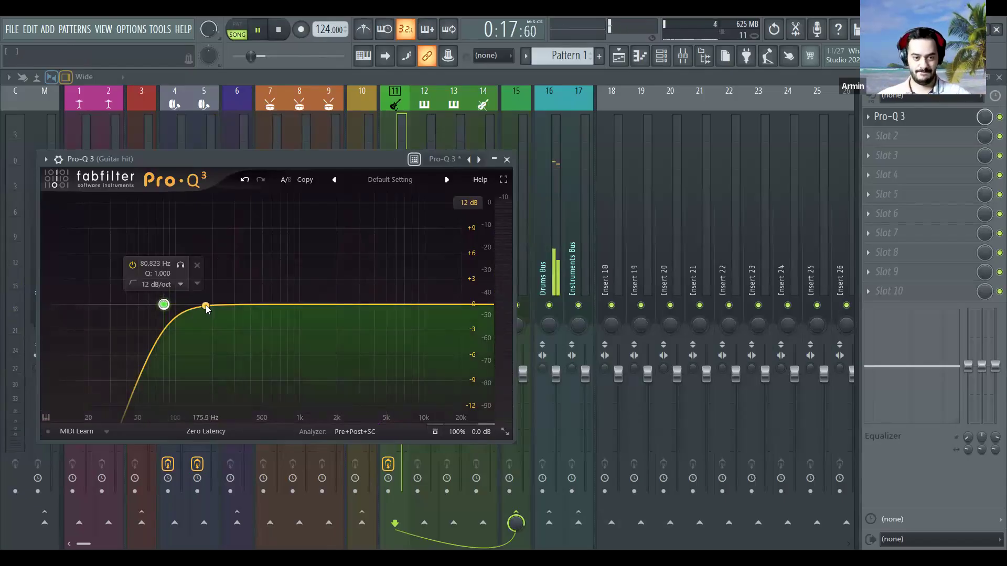
{"action": "left_click", "coordinate": [160, 289]}
{"action": "left_click", "coordinate": [211, 326]}
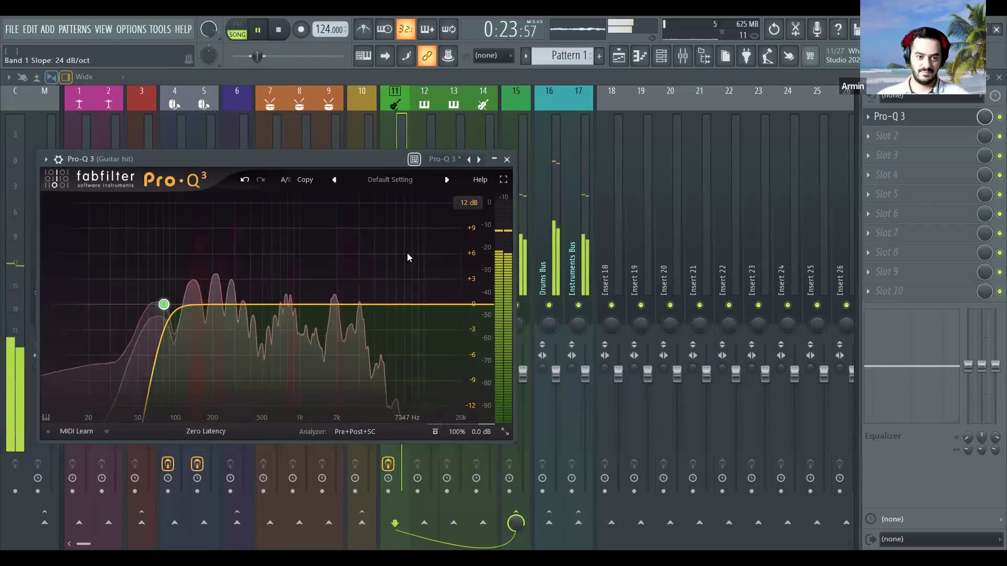
{"action": "key", "text": "space"}
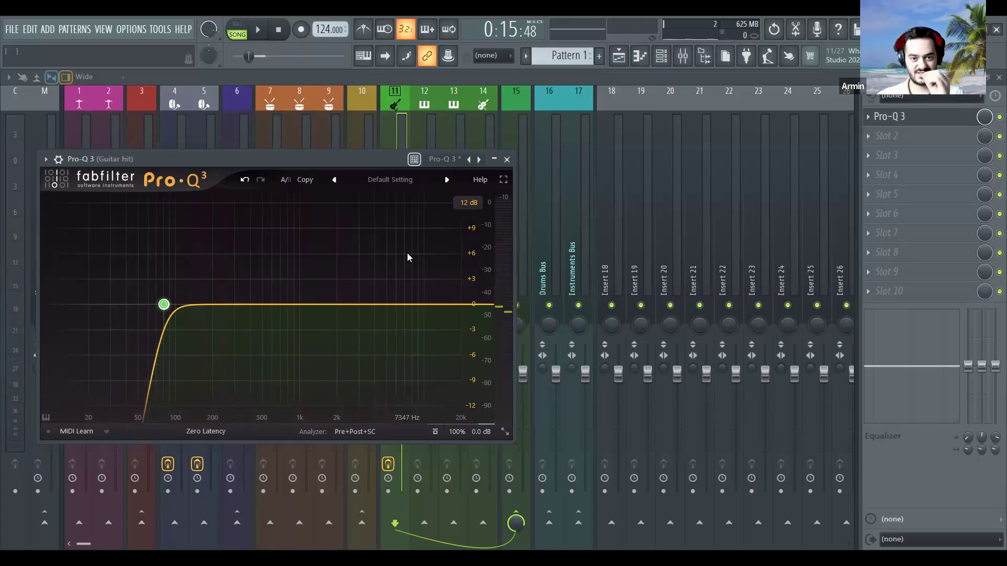
{"action": "left_click", "coordinate": [507, 161]}
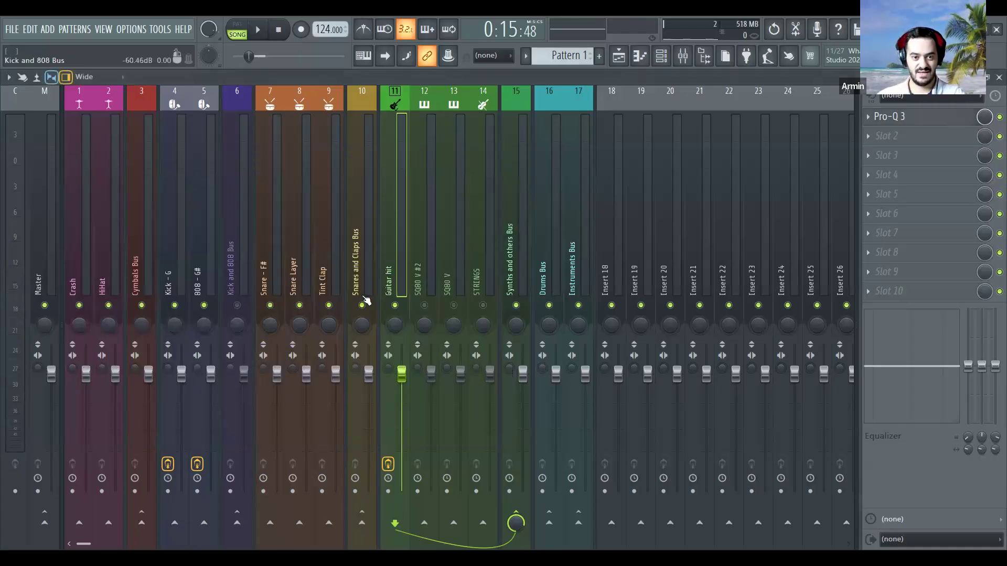
- Unmute all the silenced tracks and play the full chorus, checking the playlist and the mixer levels
{"action": "right_click", "coordinate": [396, 305]}
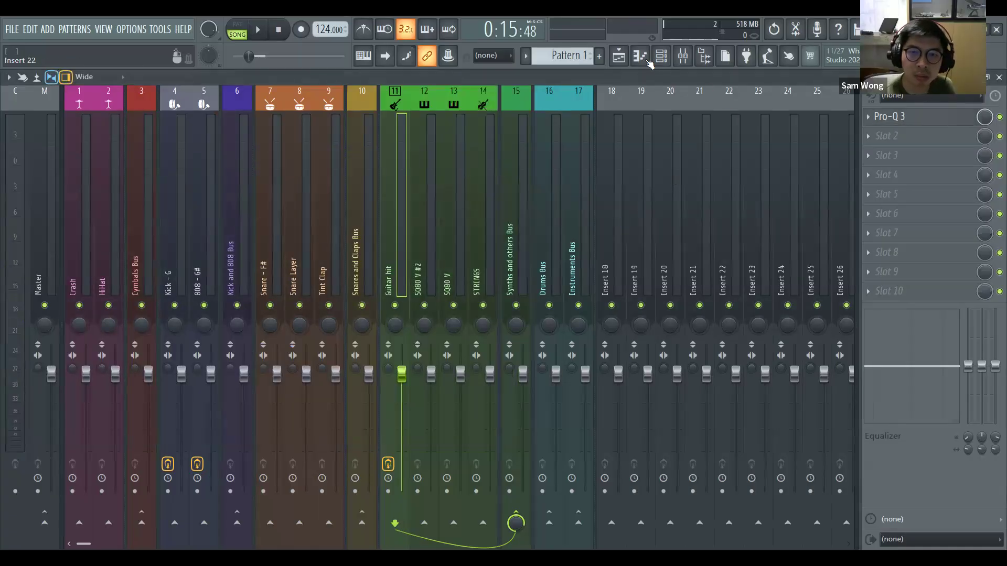
{"action": "key", "text": "space"}
{"action": "left_click", "coordinate": [618, 56]}
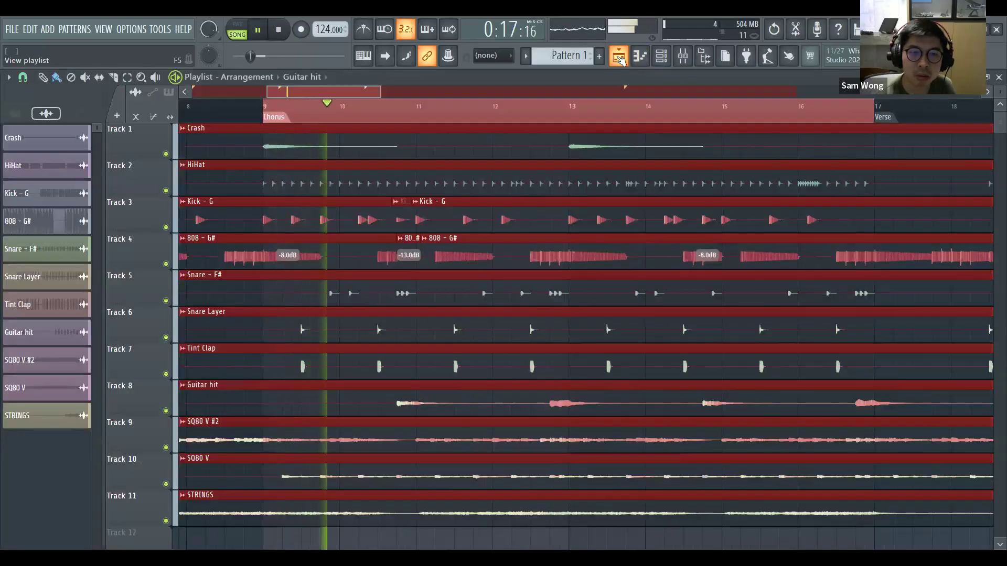
{"action": "left_click", "coordinate": [691, 60]}
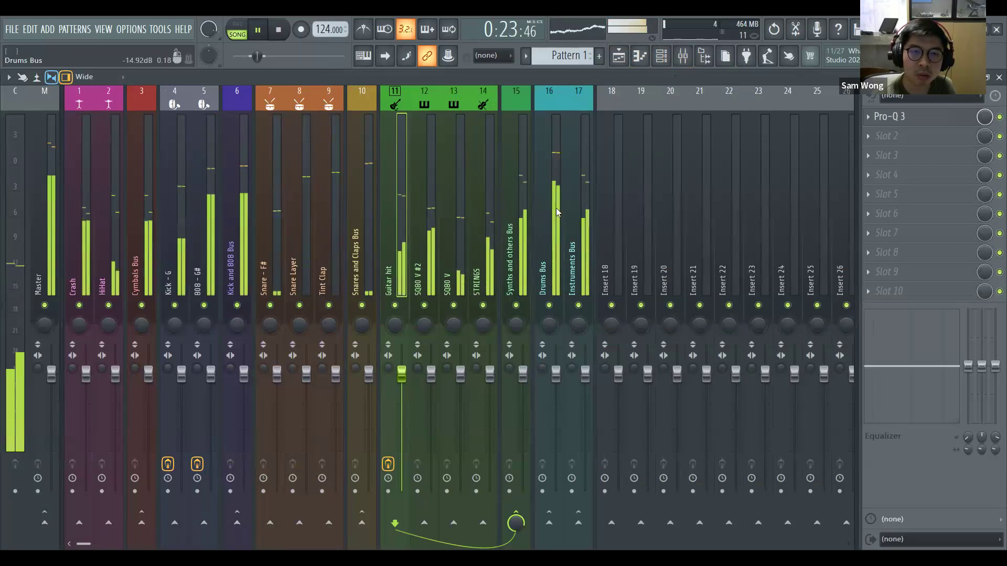
{"action": "key", "text": "space"}
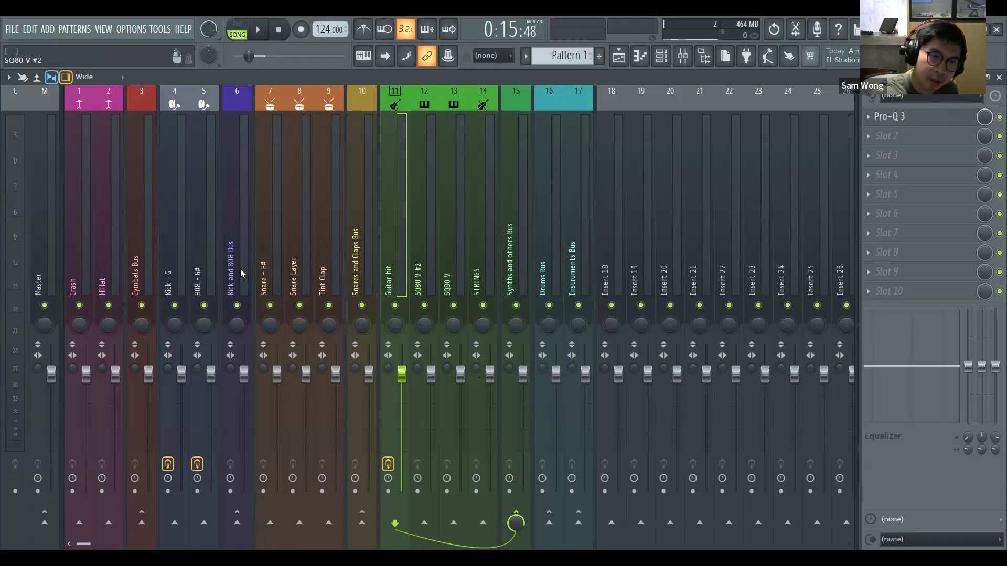
- Open Fruity Parametric EQ 2 on the 808 - G# track and review the Band 1 level's link to Fruity Peak Controller - Peak
{"action": "left_click", "coordinate": [192, 261]}
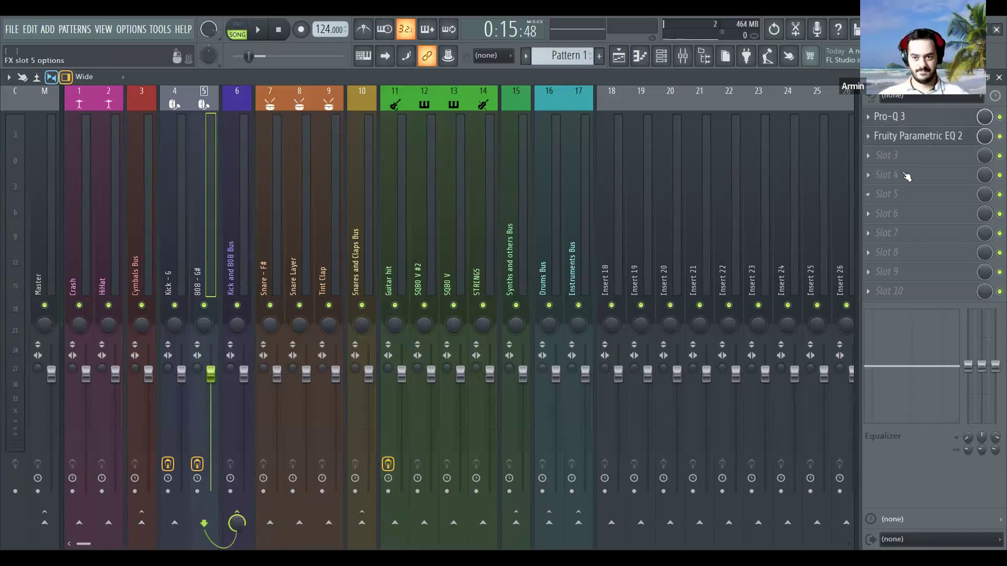
{"action": "left_click", "coordinate": [938, 137]}
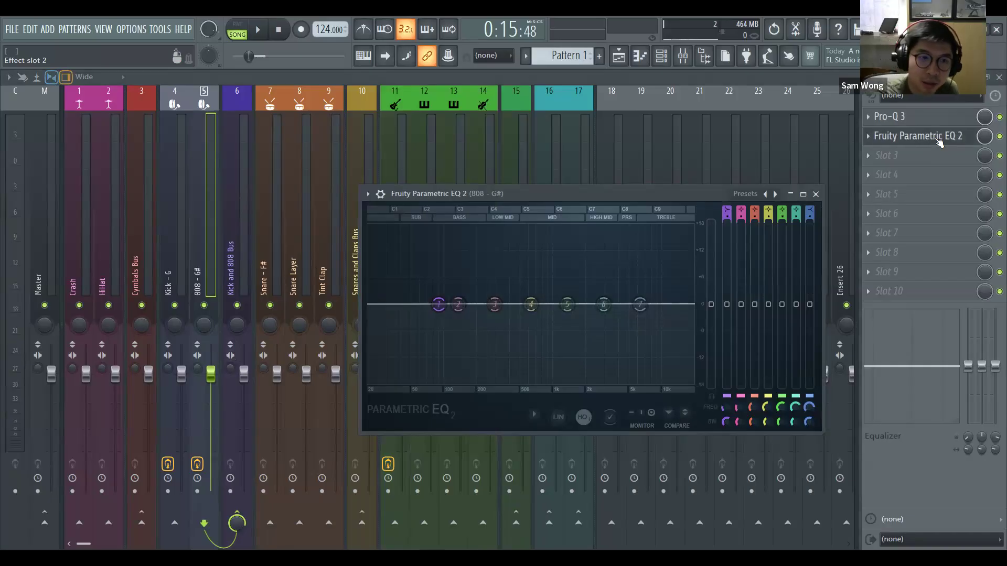
{"action": "right_click", "coordinate": [729, 304]}
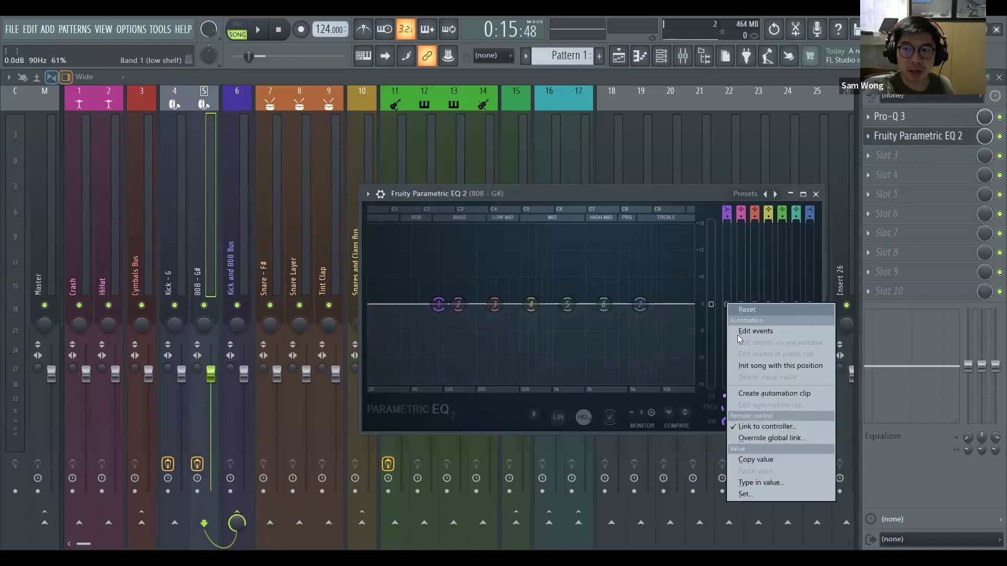
{"action": "left_click", "coordinate": [750, 426]}
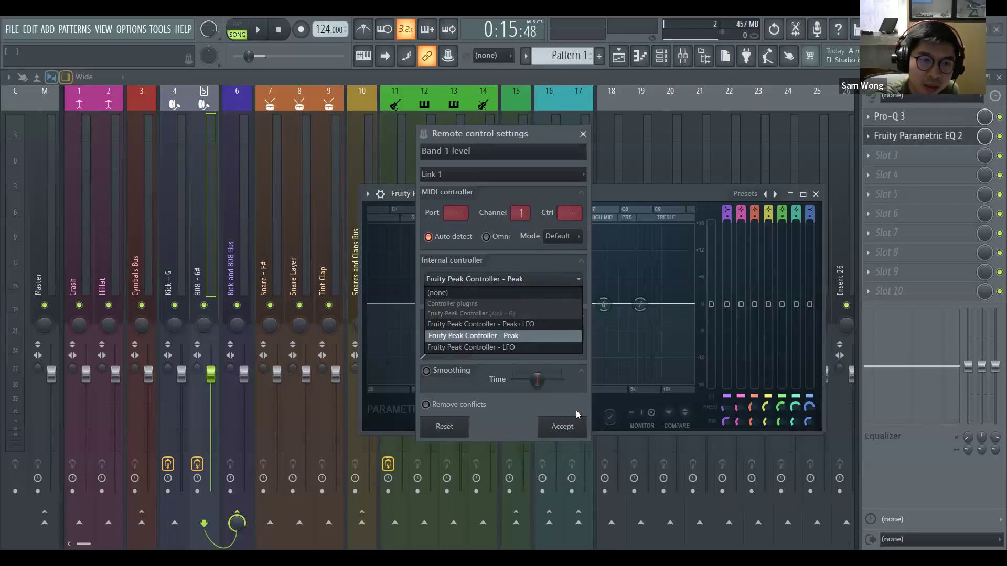
{"action": "left_click", "coordinate": [570, 423]}
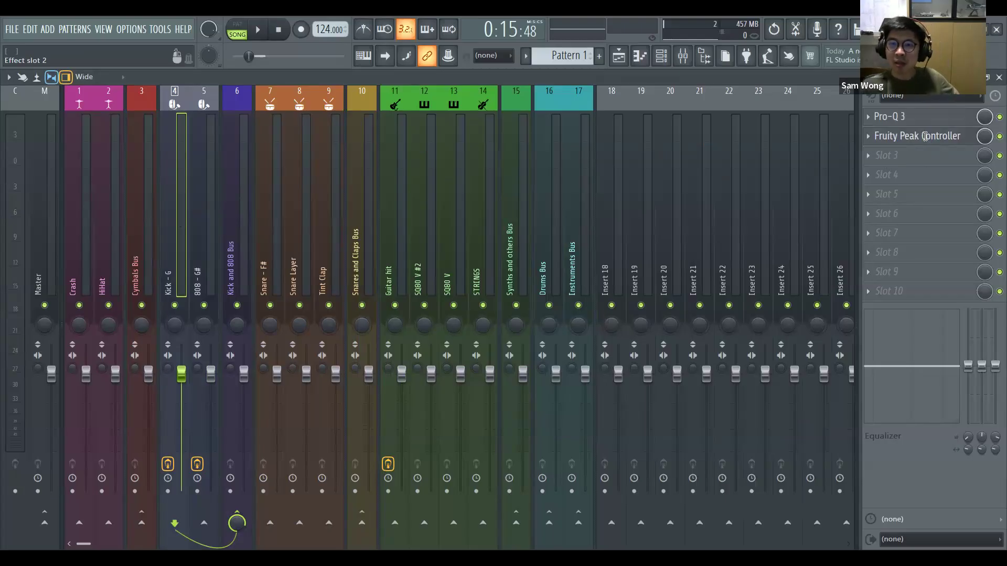
- Rename the Fruity Peak Controller slot on the Kick - G track to "Kick - Peak controler" and colour it #762843
{"action": "key", "text": "F2"}
{"action": "type", "text": "Kick"}
{"action": "type", "text": " - Peak"}
{"action": "type", "text": " controler"}
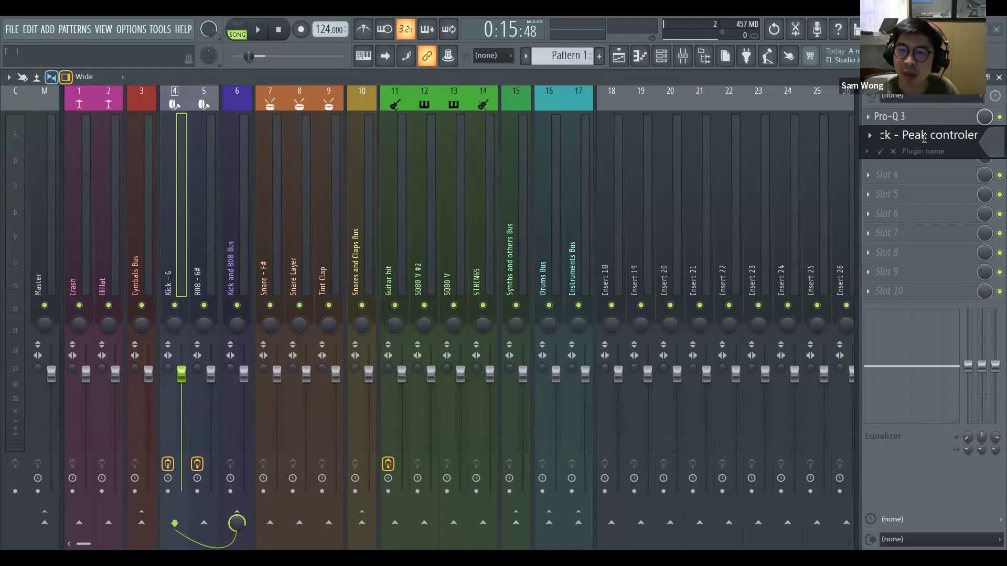
{"action": "left_click", "coordinate": [990, 139]}
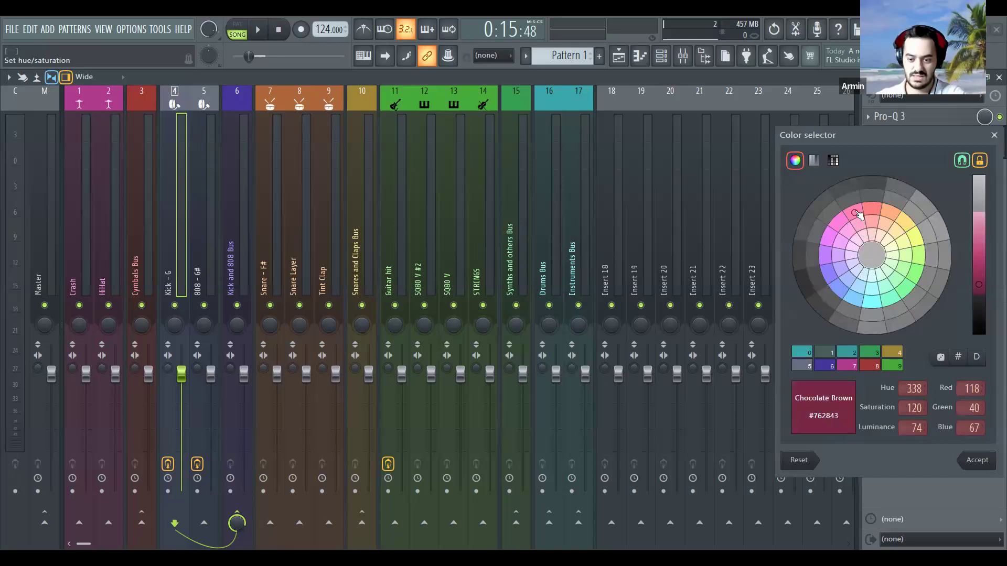
{"action": "key", "text": "Return"}
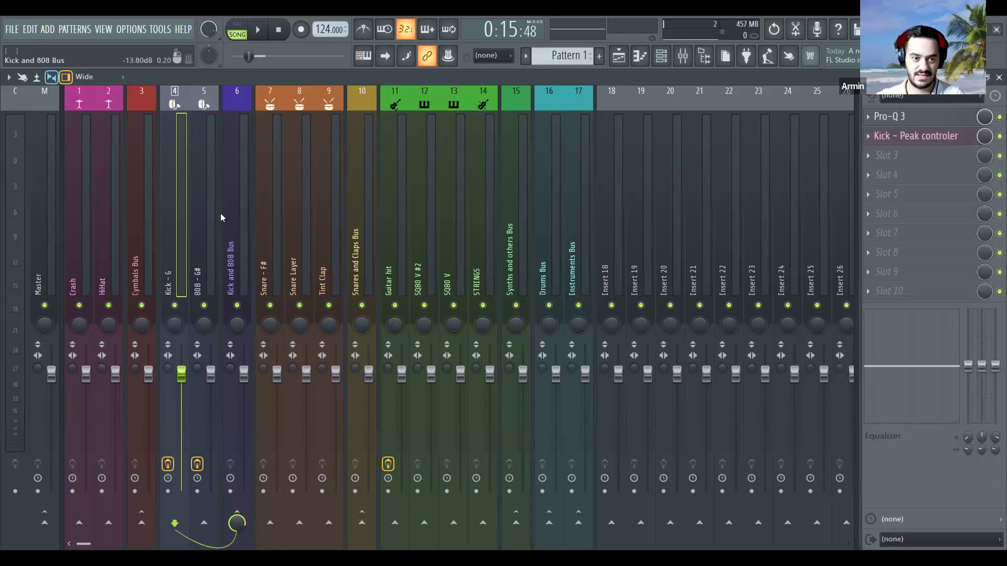
- Check in the 808 - G# track's Fruity Parametric EQ 2 that the Band 1 level links to Kick - Peak controler - Peak
{"action": "key", "text": "Right"}
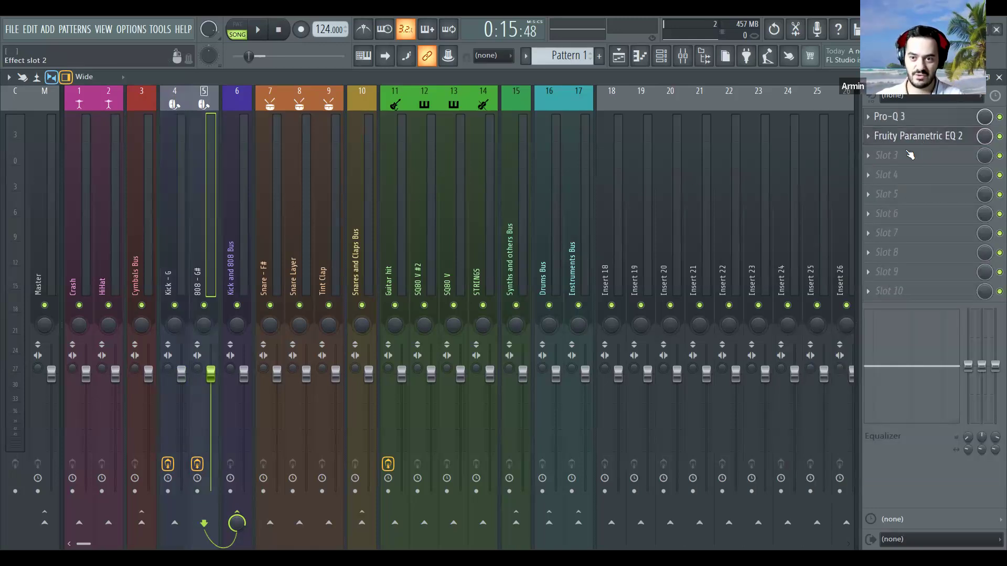
{"action": "left_click", "coordinate": [915, 139]}
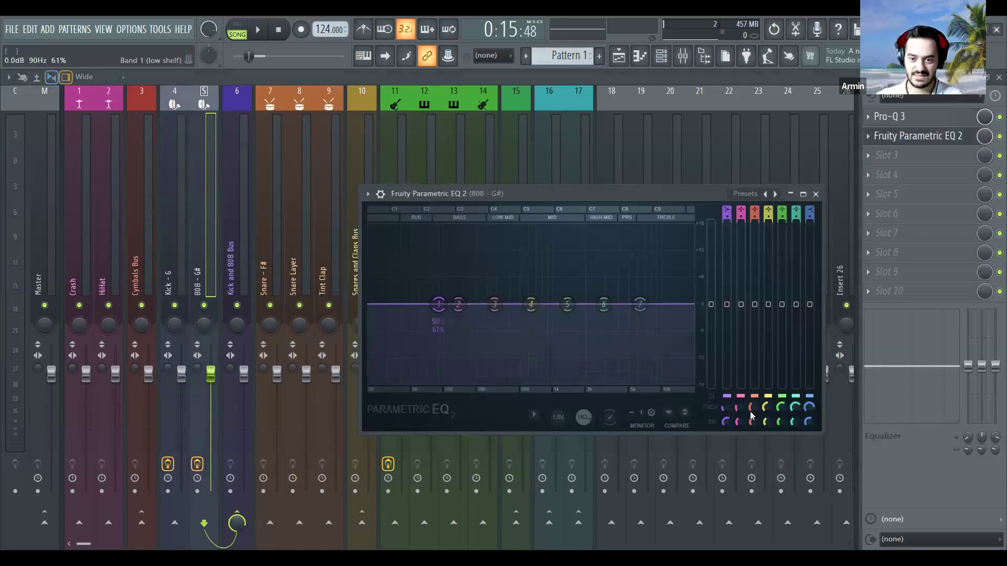
{"action": "right_click", "coordinate": [727, 307]}
{"action": "left_click", "coordinate": [766, 431]}
{"action": "left_click", "coordinate": [502, 279]}
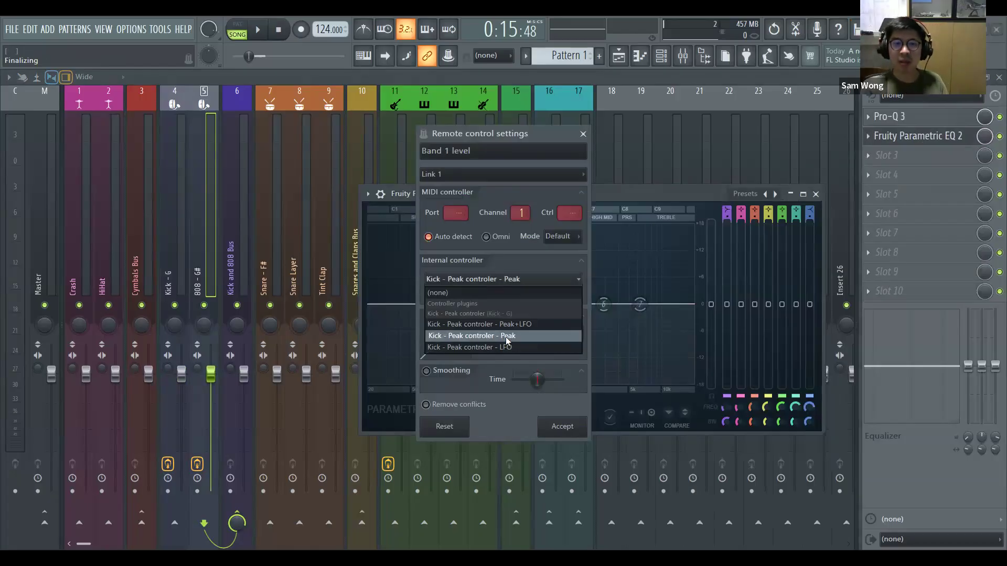
{"action": "left_click", "coordinate": [559, 423]}
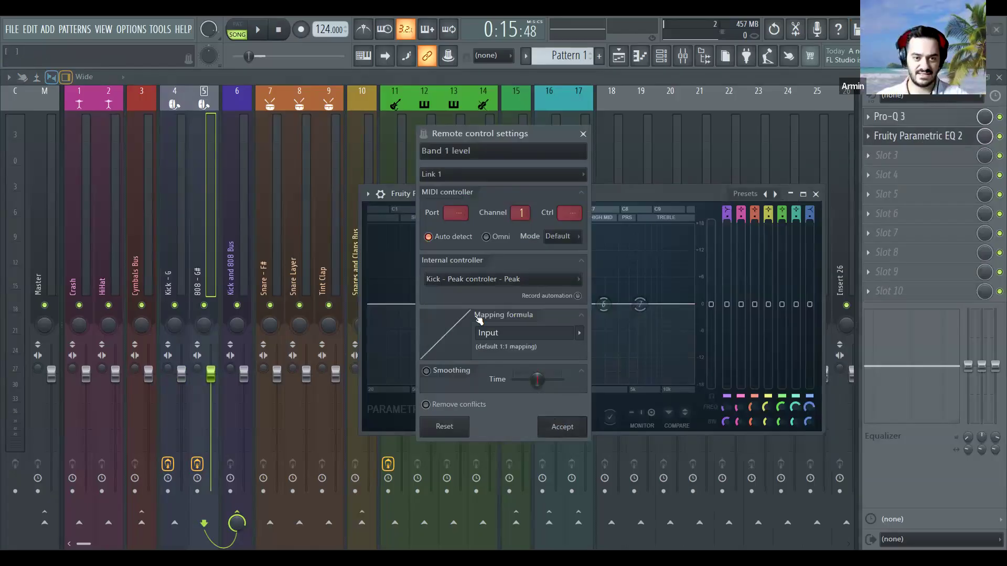
{"action": "left_click", "coordinate": [562, 426]}
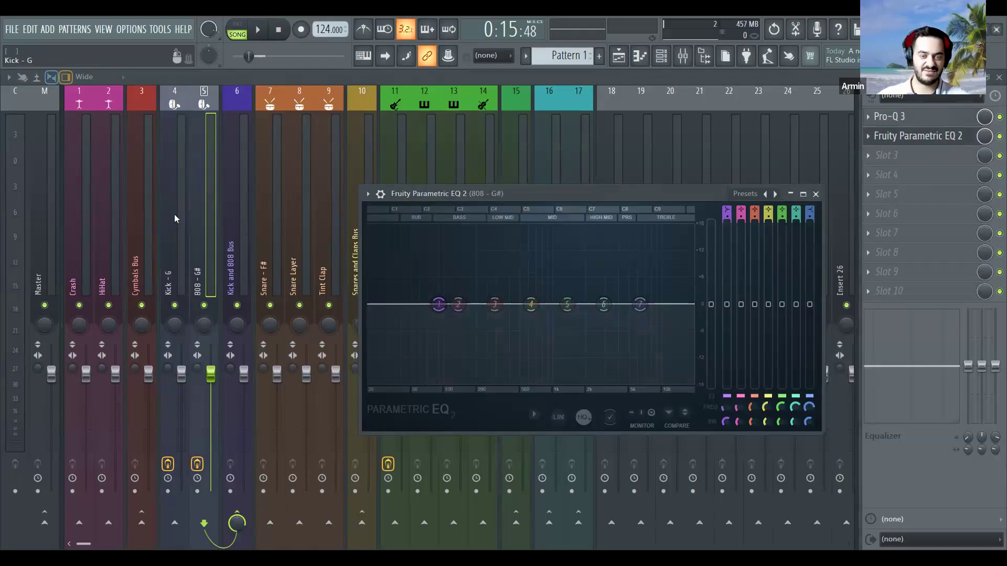
{"action": "left_click", "coordinate": [815, 194]}
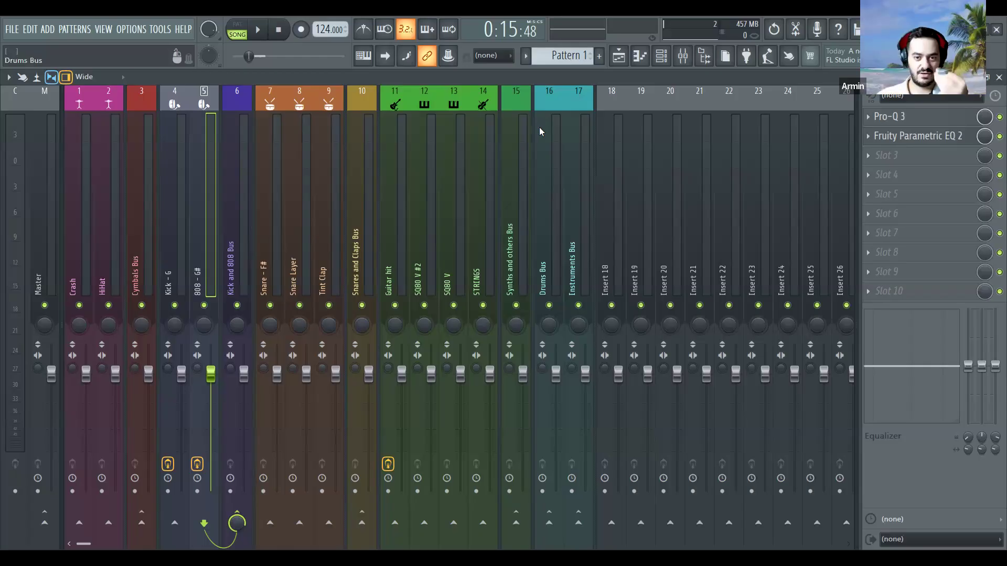
- Select the Guitar hit track in the mixer
{"action": "left_click", "coordinate": [390, 218]}
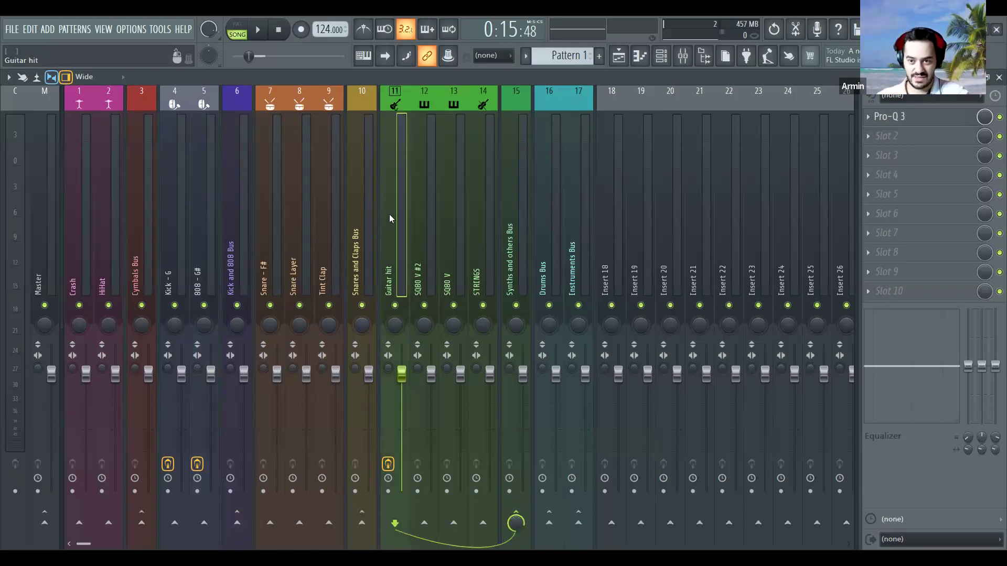